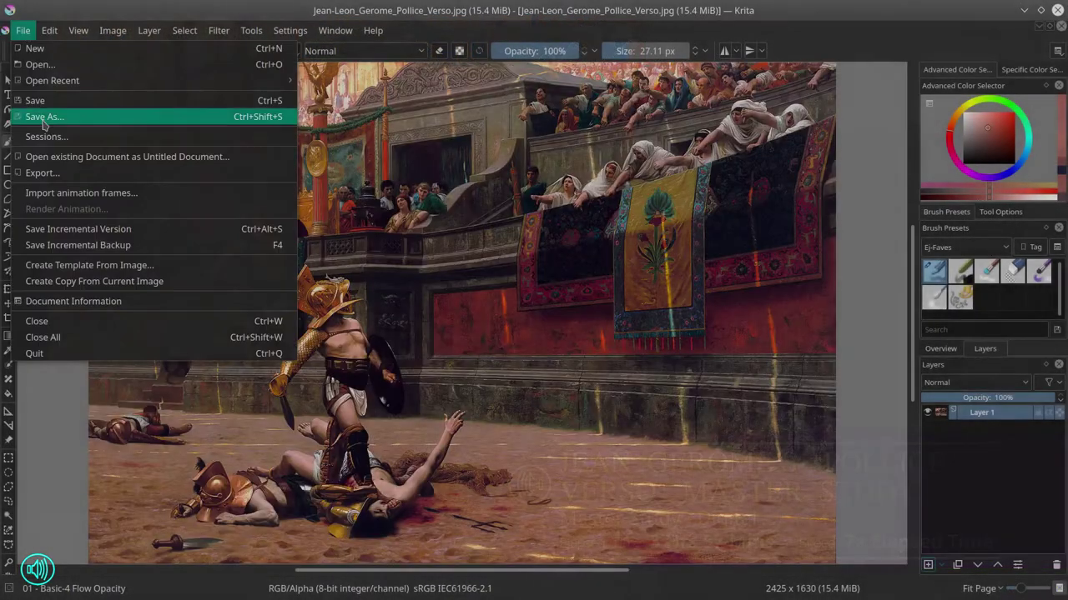
Save the opened painting as a Krita document named 2019-04-16-MSD39-Jean-Gerome-Pollice-Verso.kra.
left_click(44, 122)
left_click(837, 393)
left_click(600, 410)
double_click(562, 369)
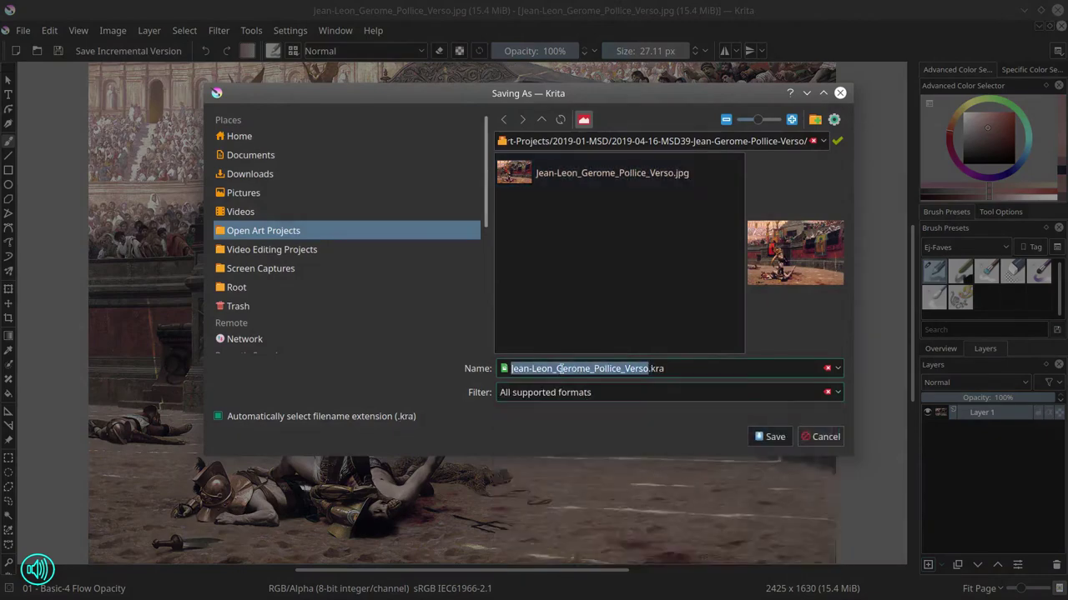
type("2019-04-16-MED39-Jean-Gerome-Pollice-Verso")
left_click(773, 438)
Duplicate Layer 1 and apply a Gaussian Blur with 1,000 px horizontal and vertical radius to the copy.
left_click(218, 30)
mouse_move(230, 70)
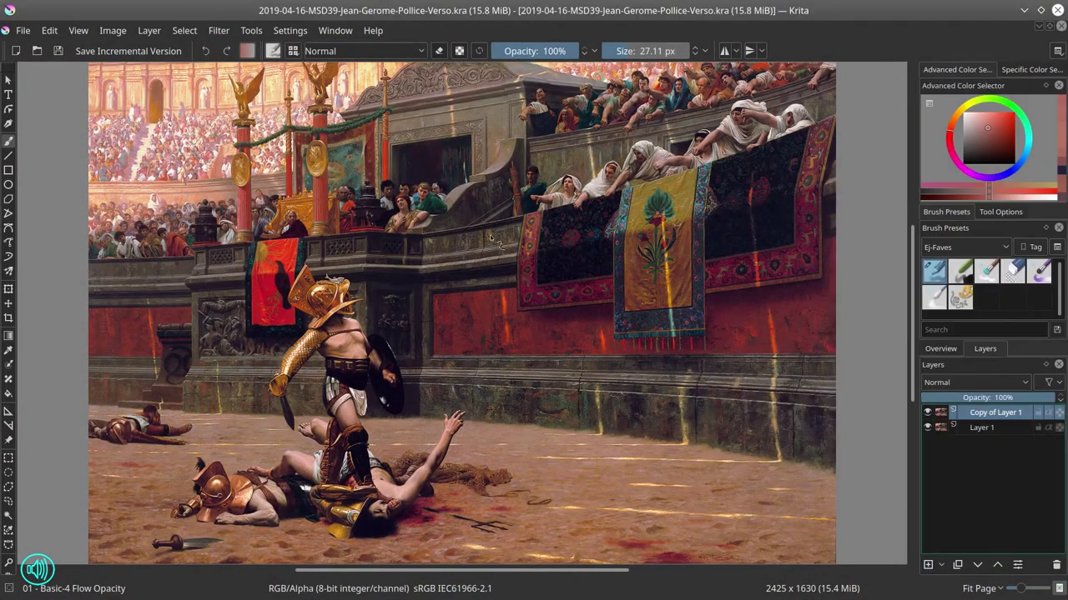
left_click(220, 34)
mouse_move(324, 98)
left_click(417, 112)
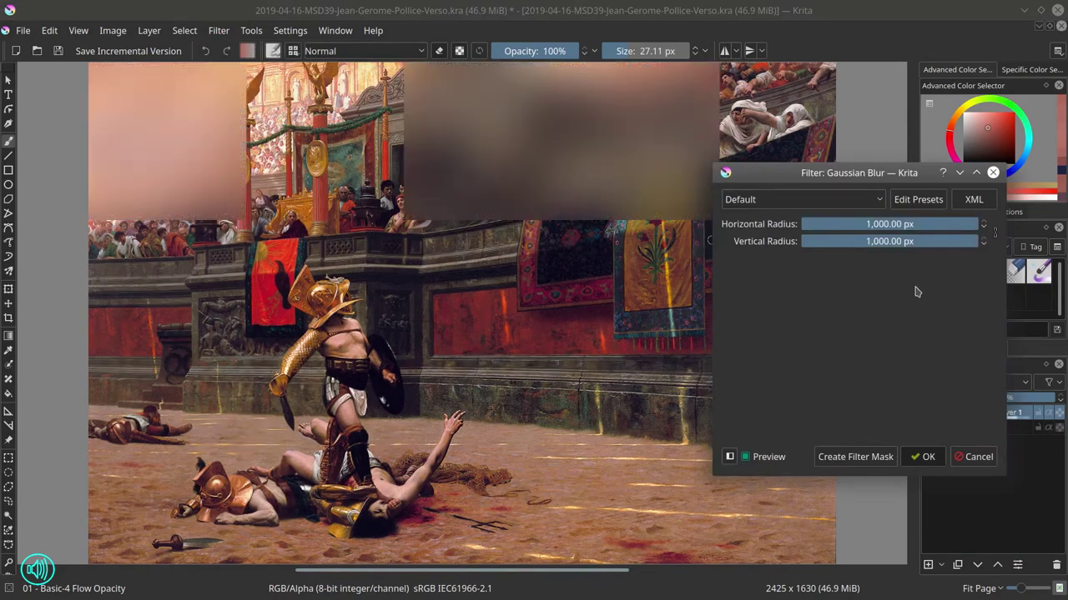
left_click(924, 453)
scroll(863, 393, "down", 1)
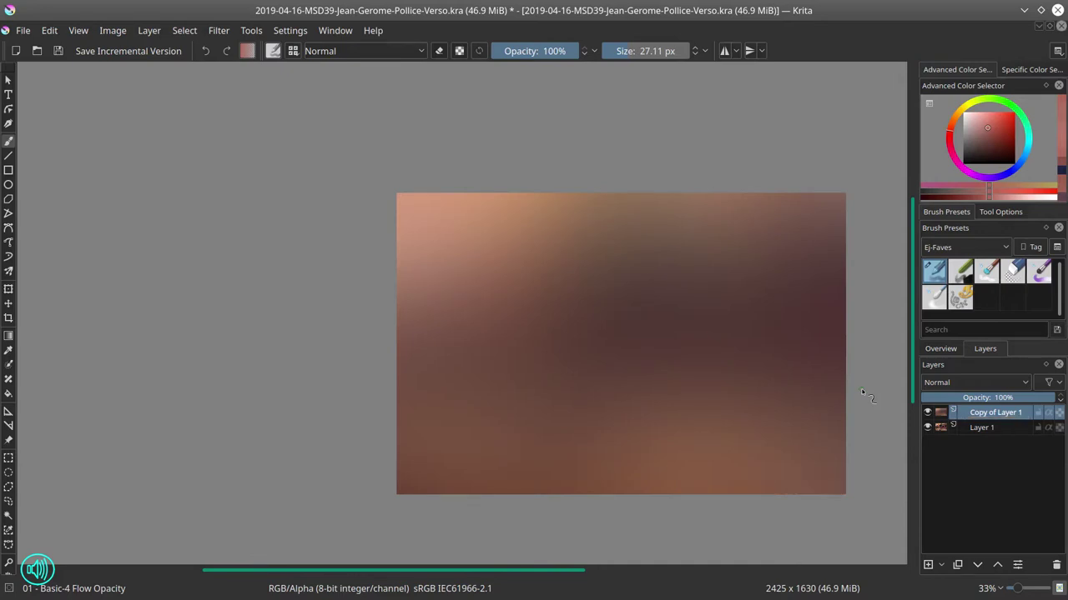
Merge the blurred copy down into Layer 1 and trim the result to the image size.
key("ctrl+e")
left_click(592, 335)
left_click(112, 30)
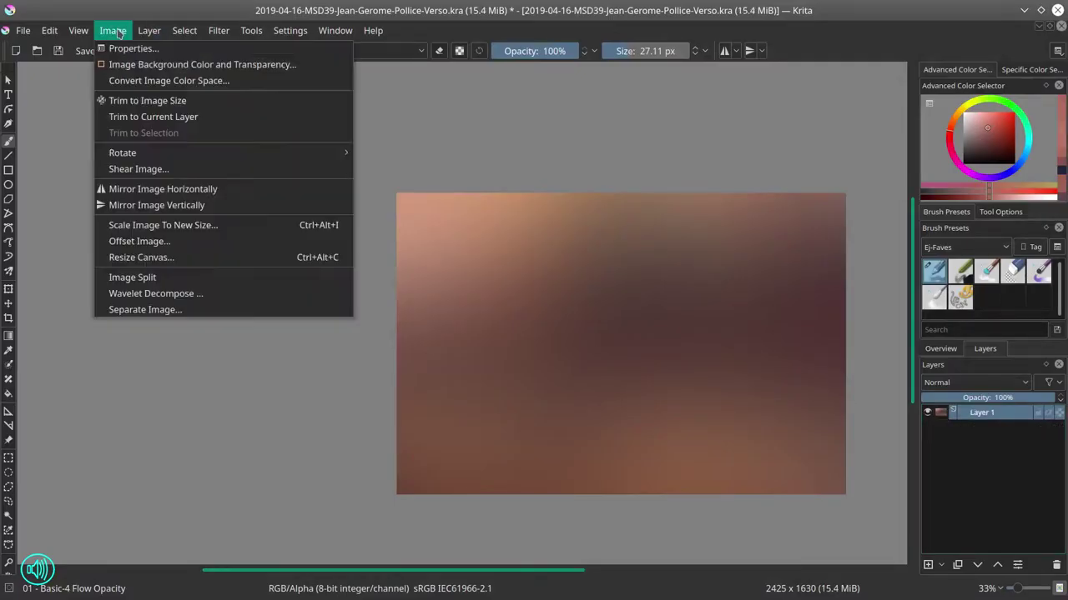
left_click(148, 101)
scroll(257, 280, "down", 3)
left_click_drag(259, 286, 446, 304)
Add Jean-Leon_Gerome_Pollice_Verso.jpg to the canvas as a reference image.
left_click(8, 440)
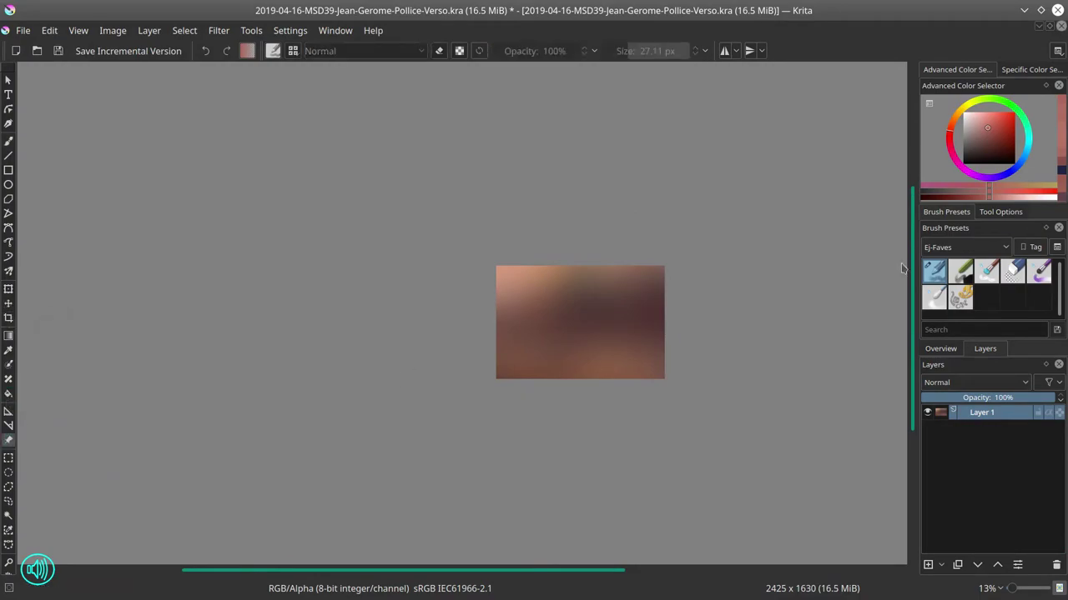
left_click(1000, 211)
left_click(935, 283)
left_click(280, 231)
scroll(613, 338, "down", 2)
double_click(657, 173)
double_click(609, 213)
left_click(575, 174)
left_click(768, 441)
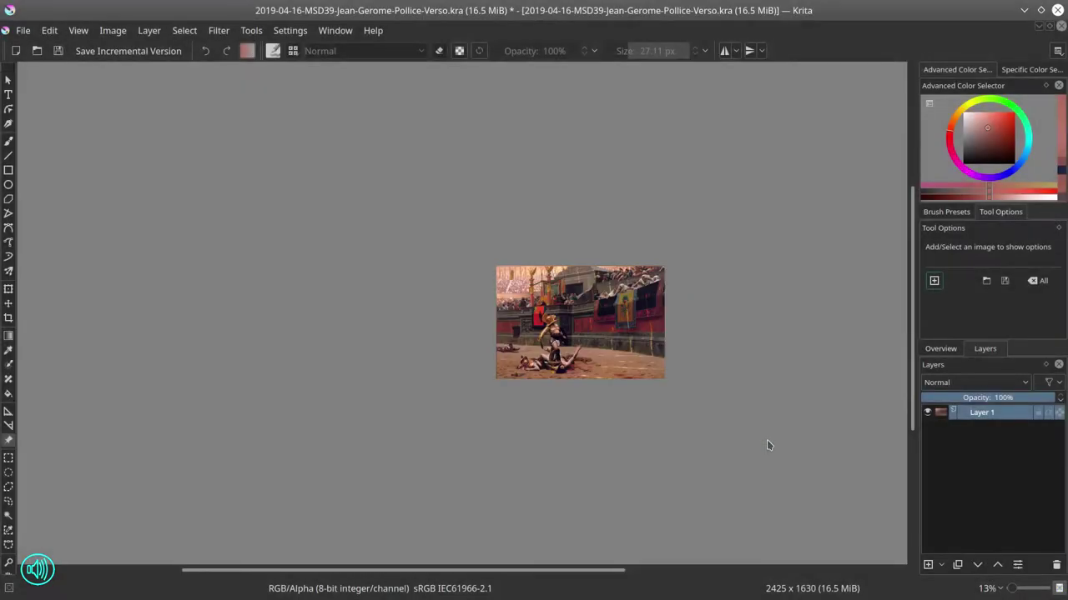
Try to move the blurred layer off the canvas to its left and trim it to the image size.
left_click(8, 304)
left_click_drag(565, 344, 389, 345)
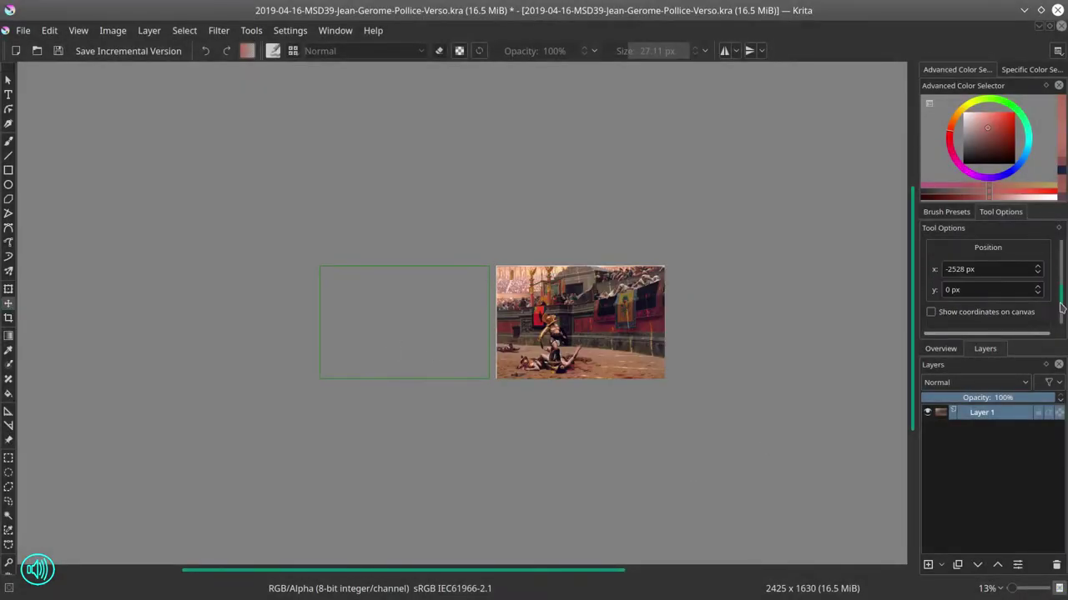
left_click(48, 30)
left_click(133, 100)
left_click(112, 31)
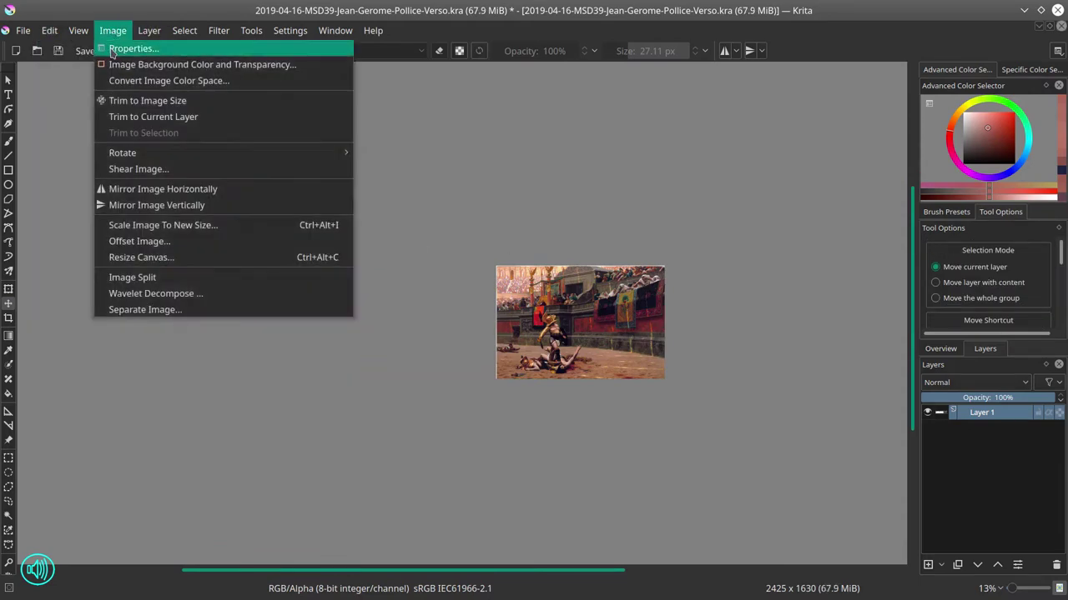
left_click(133, 100)
left_click(927, 413)
left_click(927, 413)
left_click(947, 213)
Close the document without saving its changes and reopen 2019-04-16-MSD39-Jean-Gerome-Pollice-Verso.kra.
left_click(1061, 26)
left_click(588, 313)
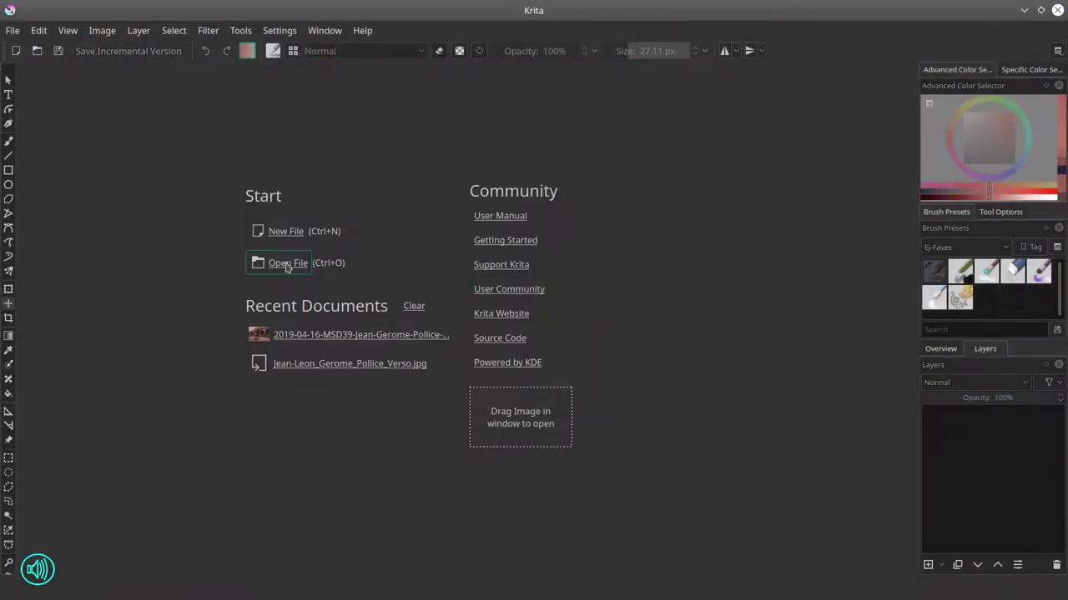
left_click(288, 264)
left_click(666, 174)
left_click(768, 438)
scroll(693, 475, "down", 4)
left_click_drag(692, 475, 722, 326)
Add the original painting as a reference image and place it directly beside the canvas on its left.
left_click(23, 31)
left_click(113, 31)
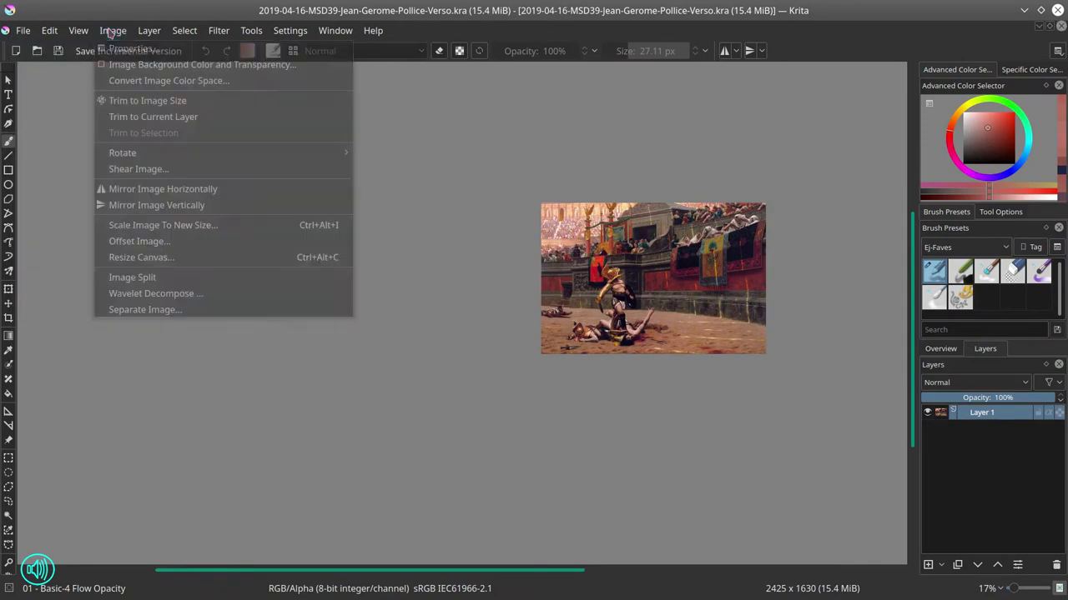
left_click(8, 440)
left_click(1000, 212)
left_click(933, 281)
left_click(768, 438)
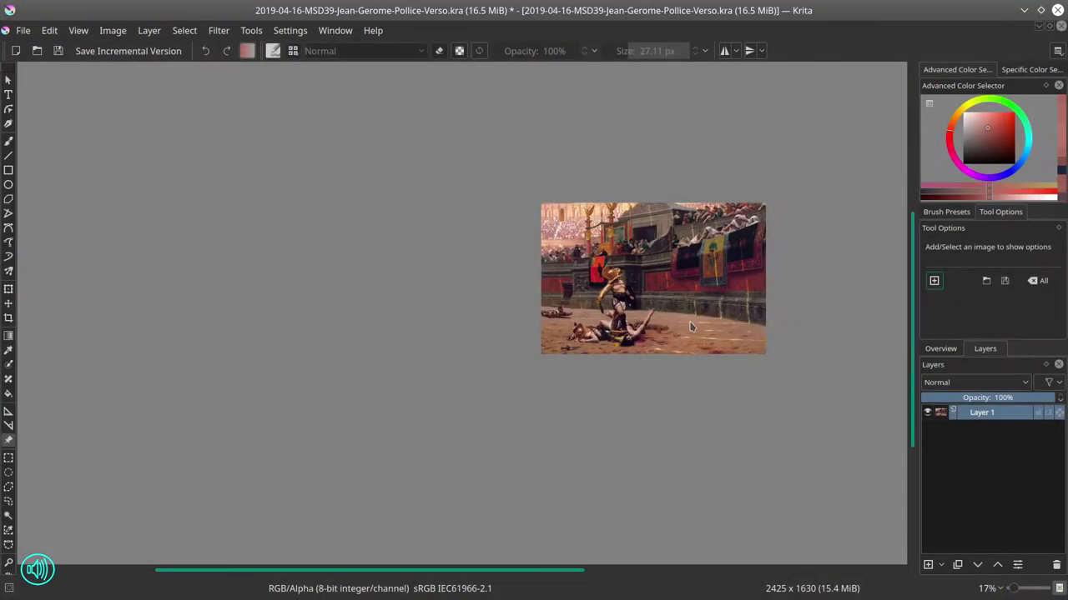
Activate the freehand brush and duplicate Layer 1.
left_click(9, 141)
right_click(984, 413)
left_click(942, 200)
Reapply the last Gaussian Blur to Copy of Layer 1 and trim the layer to the image size.
left_click(219, 31)
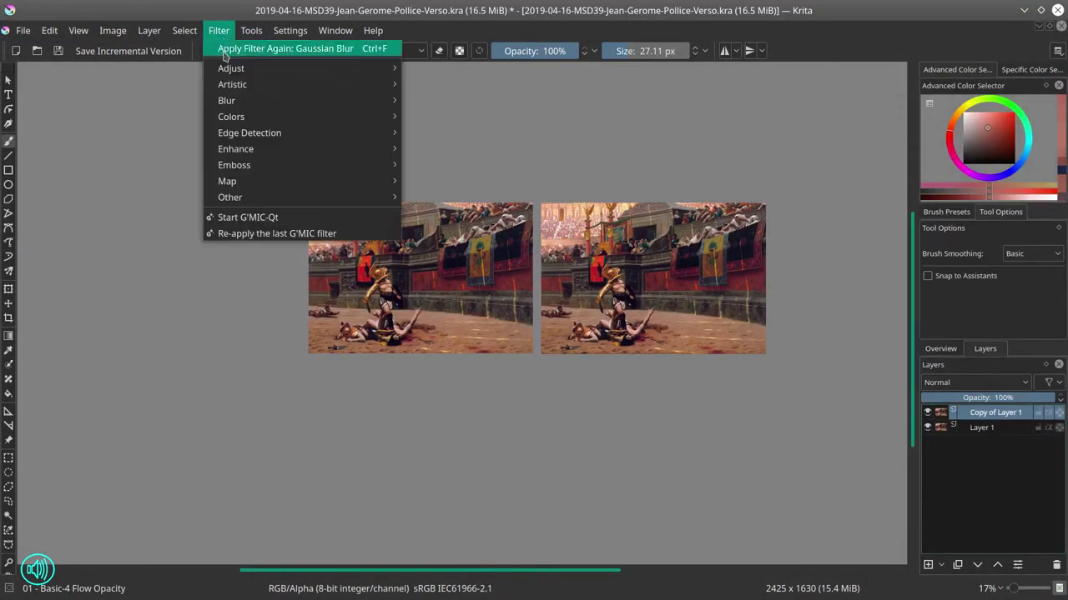
left_click(228, 48)
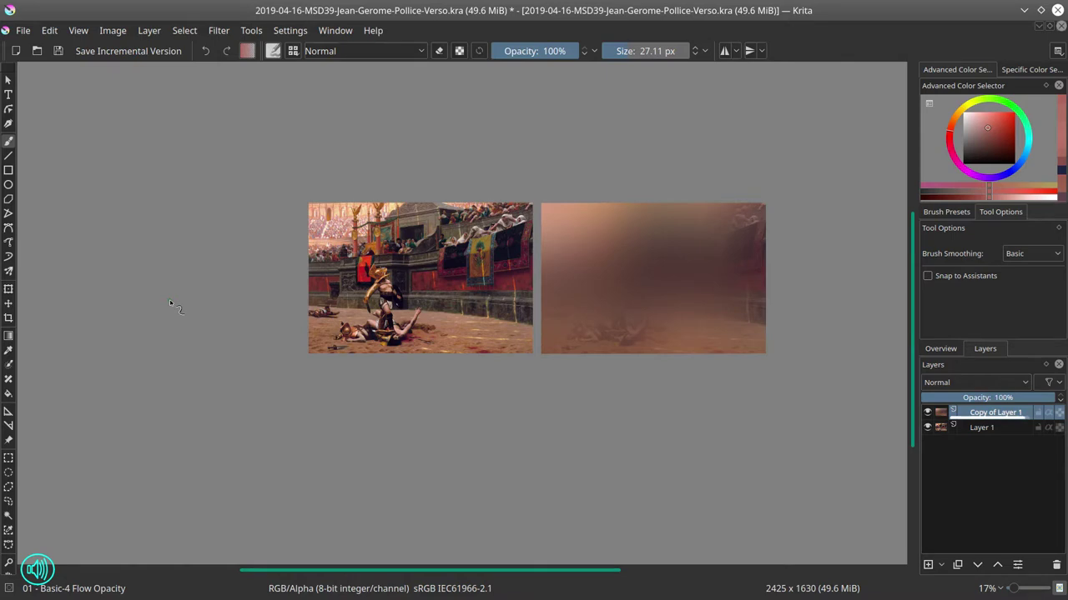
left_click(112, 31)
left_click(130, 99)
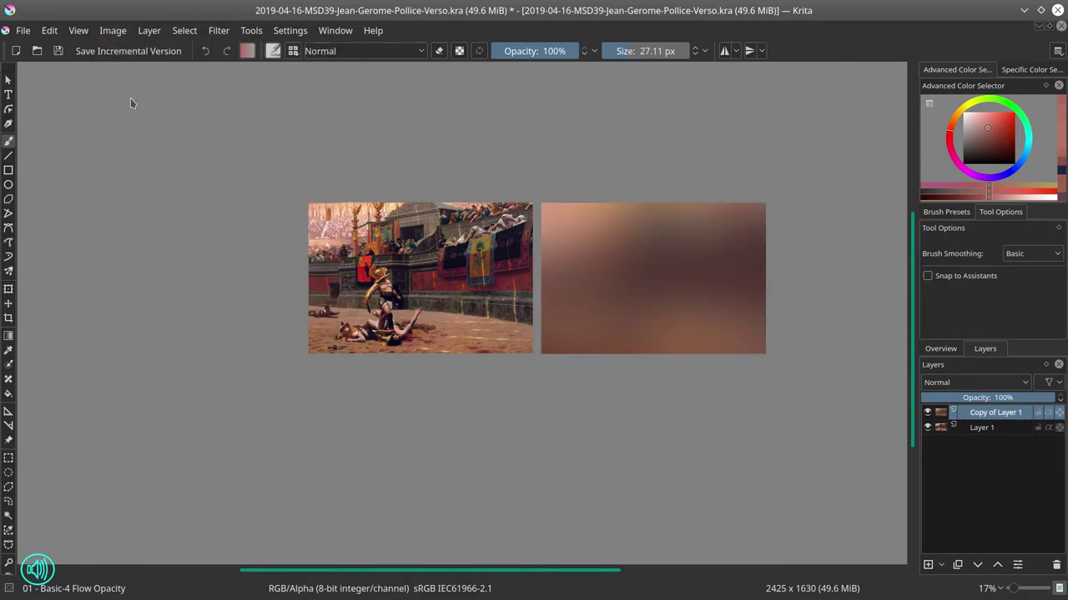
Paint the sunlit crowd area in the blurred copy's upper-left corner in pale cream with the Chalk Details brush.
left_click(945, 211)
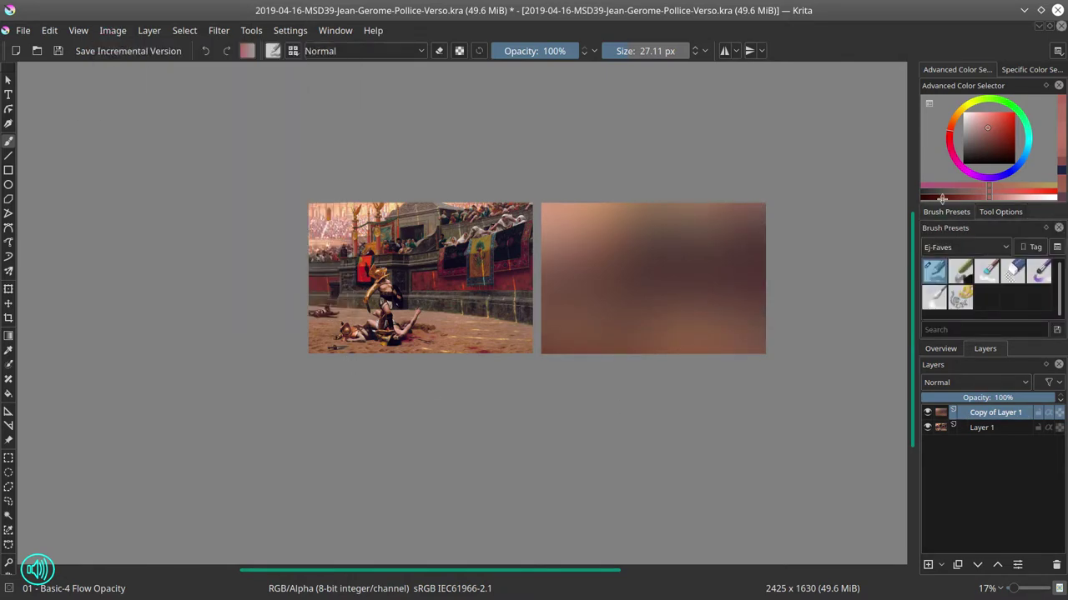
left_click_drag(986, 126, 973, 120)
left_click(951, 125)
left_click(979, 120)
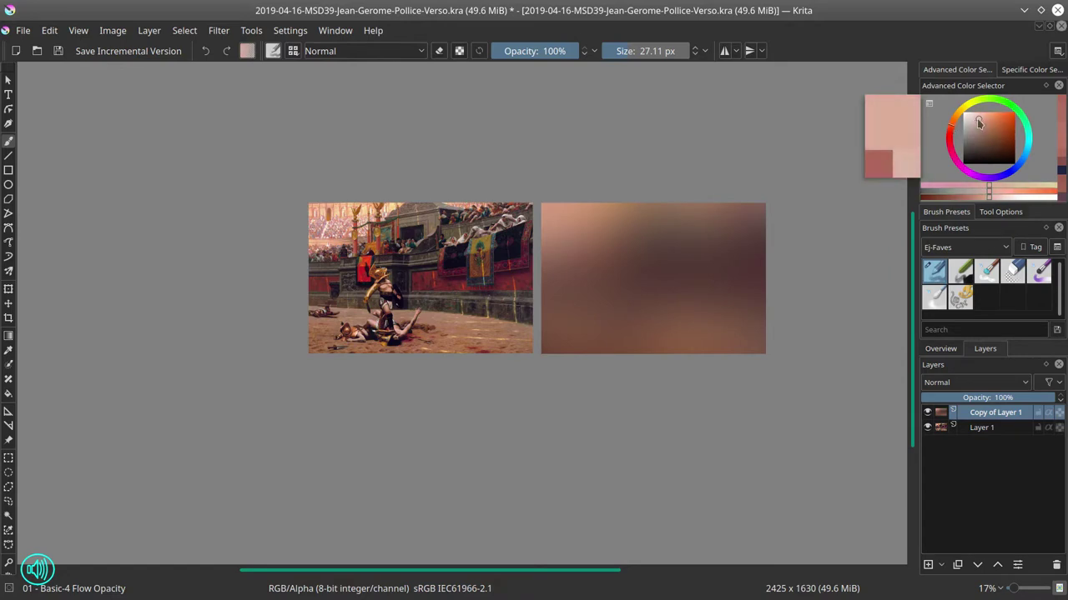
left_click(960, 271)
mouse_move(551, 225)
left_mouse_down()
mouse_move(572, 208)
mouse_move(604, 207)
mouse_move(560, 224)
mouse_move(603, 214)
left_mouse_up()
left_click(955, 115)
left_click(981, 120)
left_click(979, 117)
Block in the upper architecture and the sloping stands on the blurred copy with light greyish-beige strokes.
left_click(975, 136)
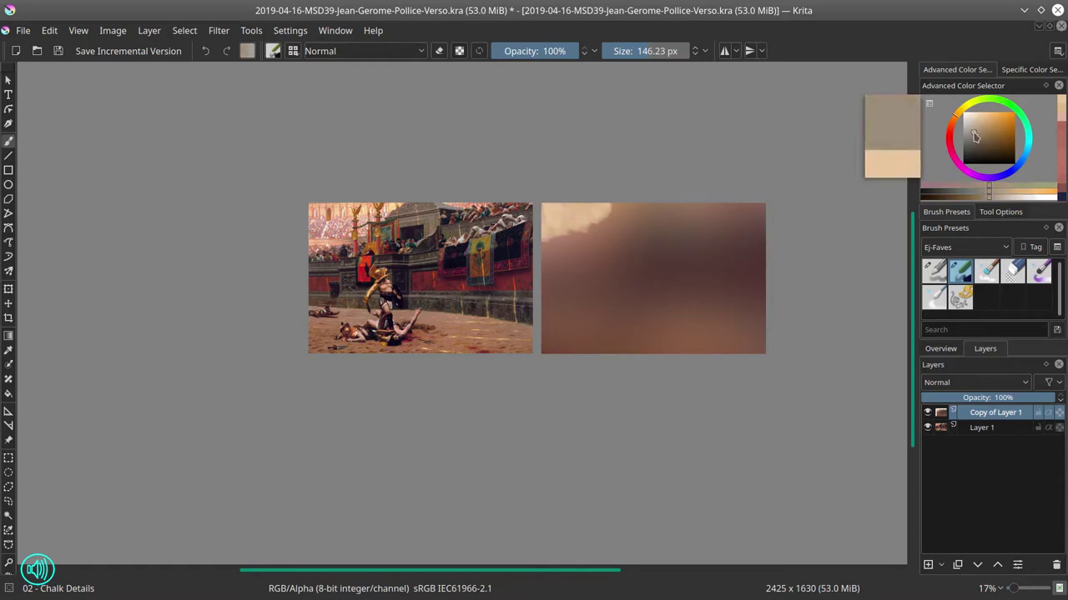
left_click_drag(667, 215, 616, 237)
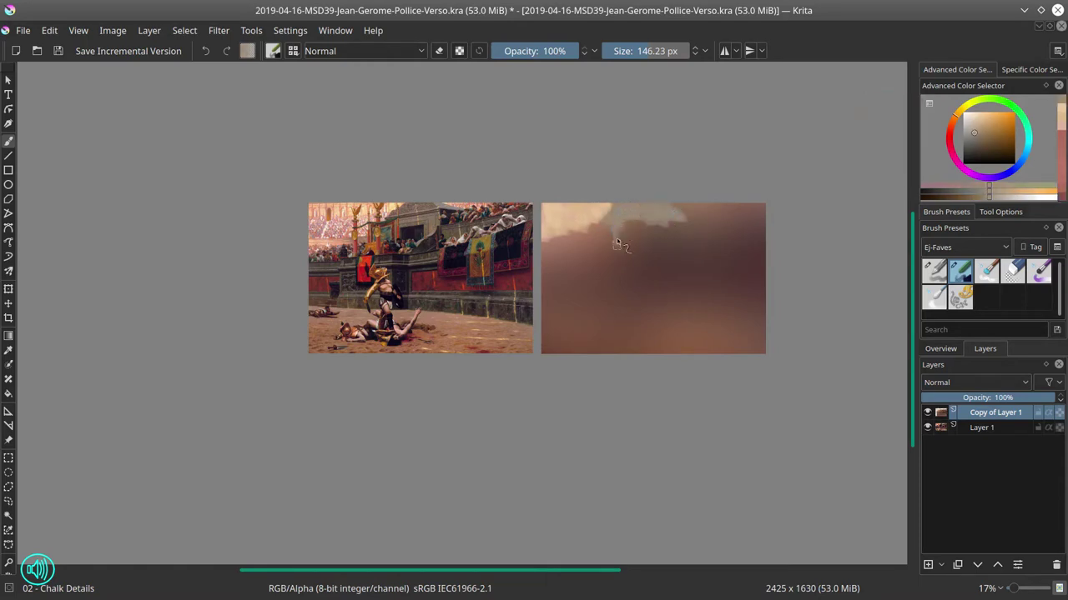
mouse_move(682, 246)
left_mouse_down()
mouse_move(752, 241)
mouse_move(766, 225)
mouse_move(761, 216)
mouse_move(718, 244)
left_mouse_up()
mouse_move(671, 239)
left_mouse_down()
mouse_move(666, 253)
mouse_move(607, 255)
left_mouse_up()
left_click_drag(582, 268, 549, 269)
Paint the arena wall's grey areas from the centre to the left edge with two darker grey tones.
left_click_drag(980, 141, 970, 146)
mouse_move(593, 281)
left_mouse_down()
mouse_move(630, 269)
mouse_move(541, 271)
mouse_move(657, 270)
mouse_move(686, 260)
mouse_move(613, 301)
mouse_move(605, 287)
mouse_move(631, 297)
left_mouse_up()
left_click(972, 149)
left_click(973, 152)
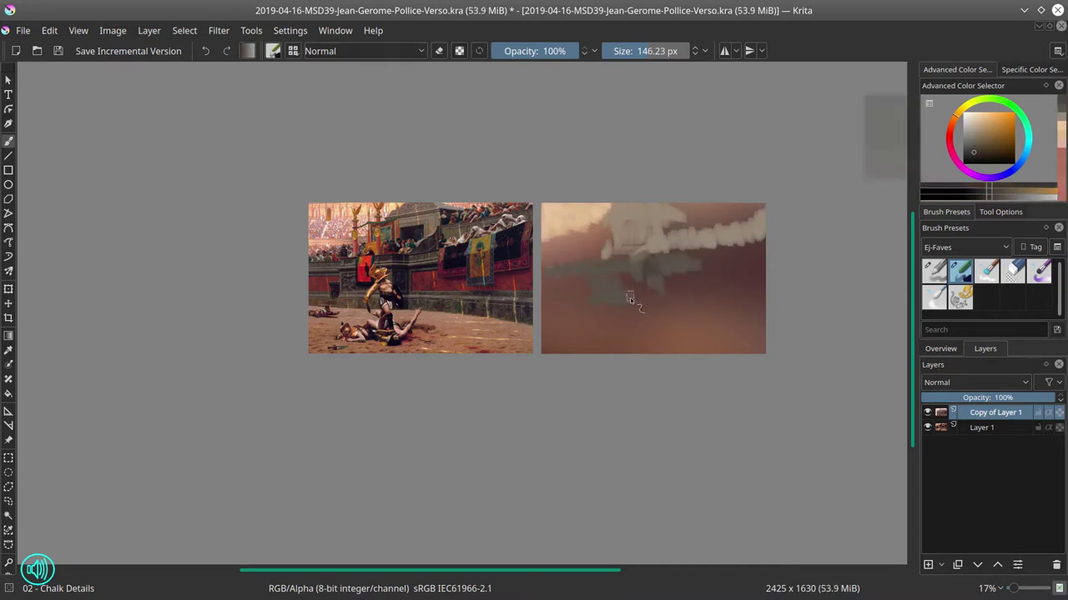
mouse_move(650, 260)
left_mouse_down()
mouse_move(650, 311)
mouse_move(551, 306)
left_mouse_up()
Paint a dark grey band along the base of the arena wall from the centre to the right edge.
left_click(971, 146)
left_click(969, 140)
left_click(970, 144)
mouse_move(672, 297)
left_mouse_down()
mouse_move(749, 317)
mouse_move(745, 305)
left_mouse_up()
left_click(974, 149)
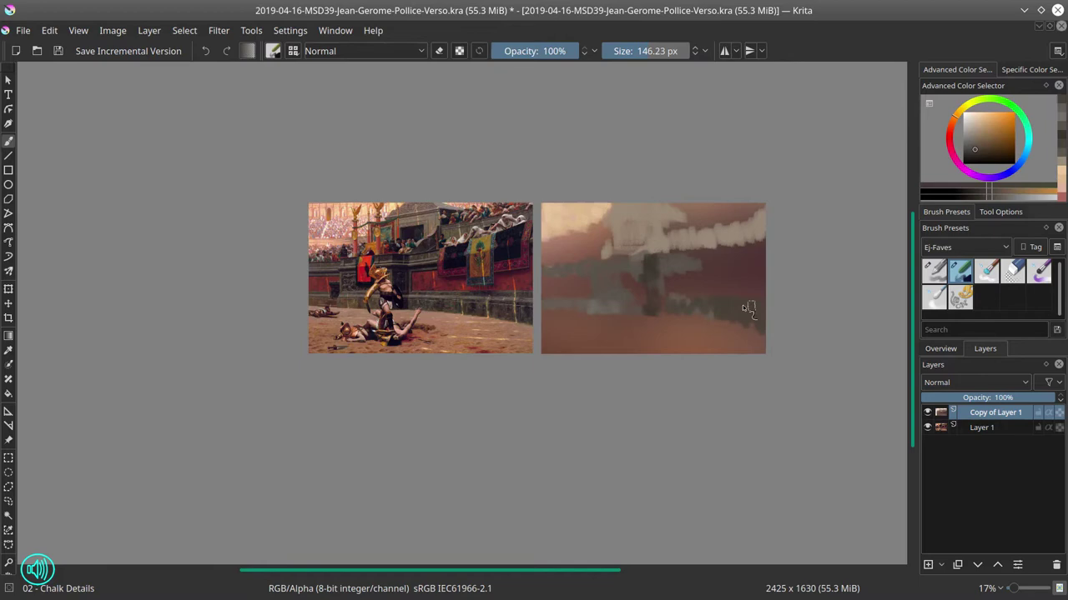
Mix a deep red and dab it on the wall on both sides of the central grey section.
left_click(628, 297, "ctrl")
left_click(949, 138)
left_click(989, 142)
left_click(949, 140)
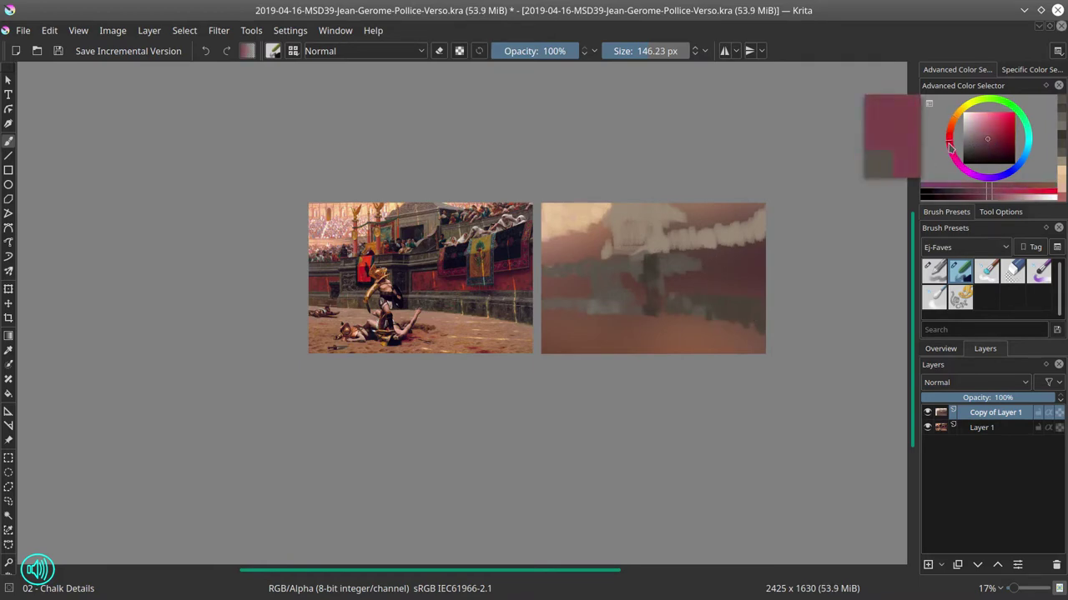
left_click(998, 136)
left_click(1004, 141)
left_click_drag(671, 284, 684, 284)
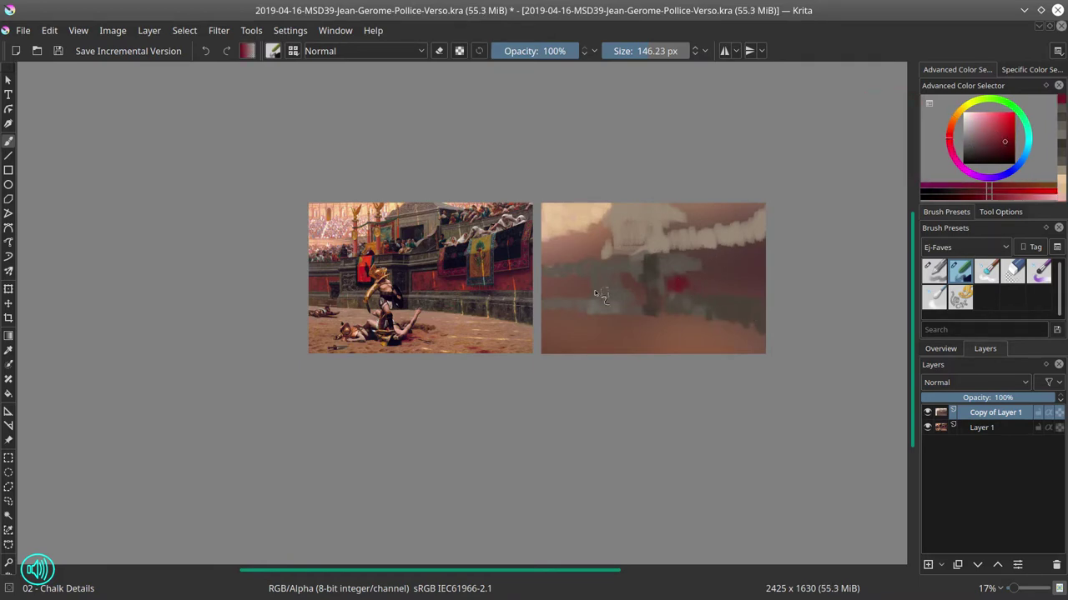
mouse_move(583, 285)
left_mouse_down()
mouse_move(547, 287)
mouse_move(587, 287)
left_mouse_up()
Extend the red wall panels across the right half and up into the hanging banners area.
left_click(610, 268, "ctrl")
mouse_move(685, 285)
left_mouse_down()
mouse_move(720, 285)
mouse_move(709, 282)
left_mouse_up()
left_click(999, 143)
mouse_move(760, 275)
left_mouse_down()
mouse_move(760, 246)
mouse_move(724, 260)
mouse_move(725, 278)
mouse_move(712, 255)
left_mouse_up()
Paint the ochre banner on the right wall, with dark navy panels beside it and a navy shadow at the centre column.
left_click(954, 118)
left_click(990, 138)
left_click(980, 160)
left_click(1005, 175)
left_click(980, 156)
left_click_drag(742, 249, 750, 257)
left_click_drag(646, 265, 655, 308)
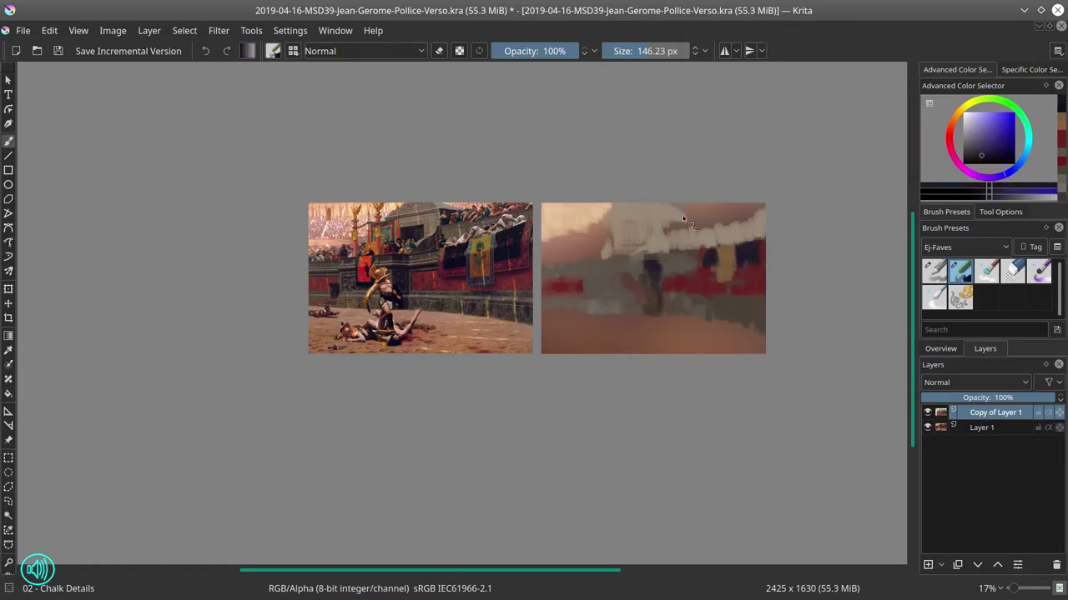
Add dark navy openings in the upper architecture and refine the wall banners with colours sampled from the painting.
left_click_drag(631, 235, 641, 242)
mouse_move(671, 222)
left_mouse_down()
mouse_move(747, 232)
mouse_move(711, 262)
mouse_move(734, 289)
mouse_move(696, 243)
left_mouse_up()
left_click(726, 265, "ctrl")
left_click(747, 253, "ctrl")
left_click(705, 285, "ctrl")
left_click(699, 261, "ctrl")
left_click(706, 283, "ctrl")
left_click(709, 252, "ctrl")
Paint grey-brown strokes over the sloping stands in the upper right of the canvas.
left_click(975, 135)
left_click(969, 142)
left_click_drag(759, 215, 667, 254)
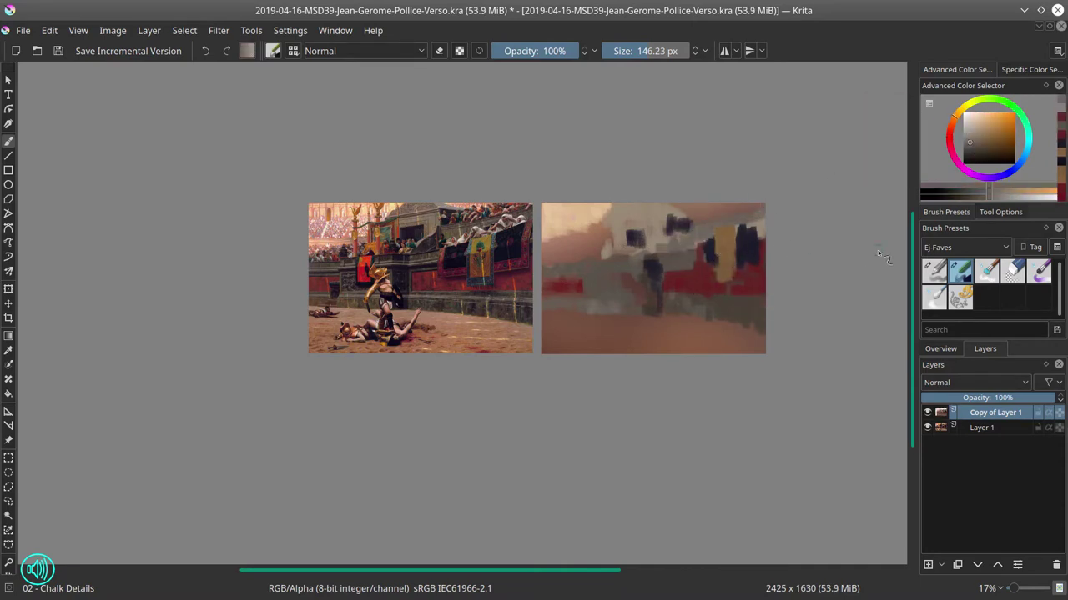
Block in the sandy arena floor in beige and the central gladiator group in light ochre.
left_click(979, 132)
mouse_move(632, 281)
left_mouse_down()
mouse_move(640, 314)
mouse_move(623, 333)
mouse_move(656, 337)
mouse_move(627, 340)
mouse_move(683, 326)
mouse_move(736, 346)
mouse_move(658, 352)
mouse_move(751, 348)
mouse_move(526, 345)
mouse_move(614, 320)
mouse_move(670, 257)
mouse_move(659, 295)
mouse_move(677, 338)
mouse_move(666, 322)
mouse_move(705, 336)
left_mouse_up()
left_click(987, 123)
left_click(980, 133)
left_click(652, 275, "ctrl")
left_click(668, 309, "ctrl")
left_click(723, 313, "ctrl")
left_click(719, 322, "ctrl")
left_click(950, 130)
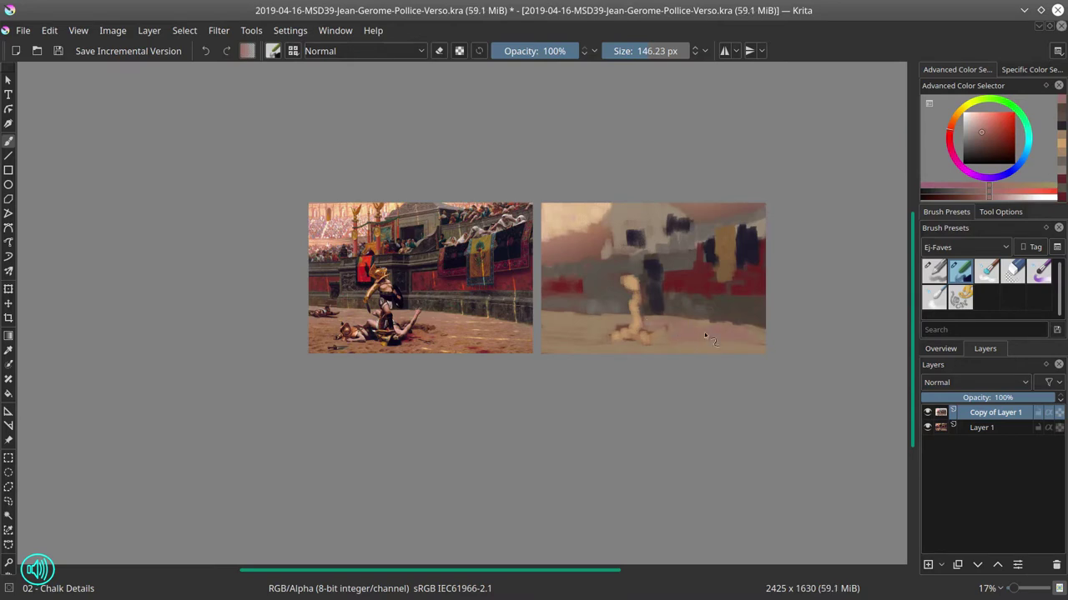
Merge the painted copy down into Layer 1 and show the canvas overview.
left_click(948, 348)
left_click(986, 348)
key("ctrl+e")
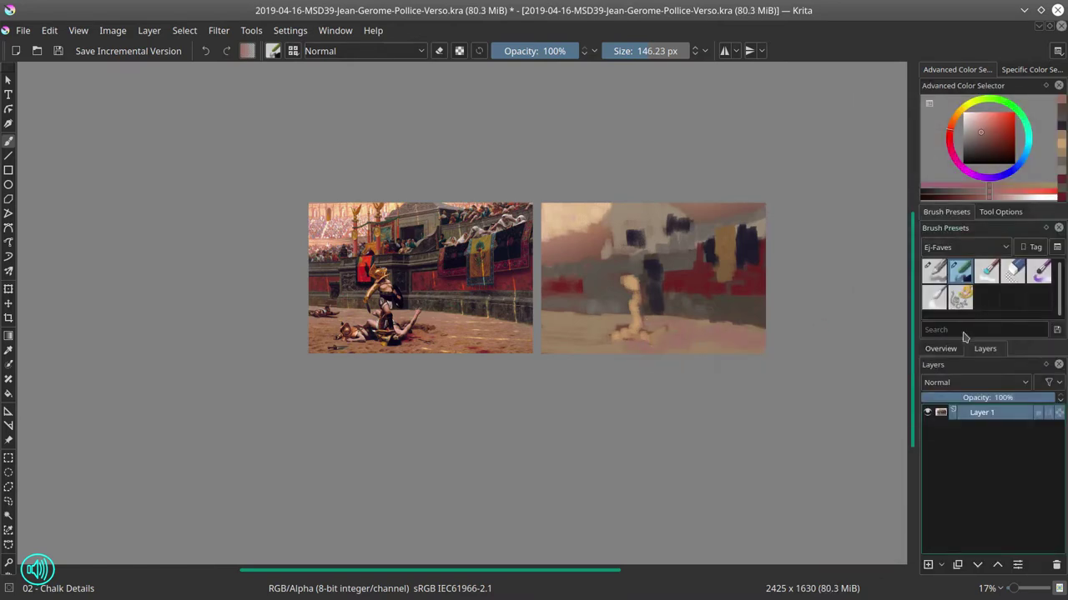
left_click(940, 347)
Dab a dark patch for the fallen figure on the floor's left side and warm the floor with pinkish-brown strokes.
left_click(654, 292, "ctrl")
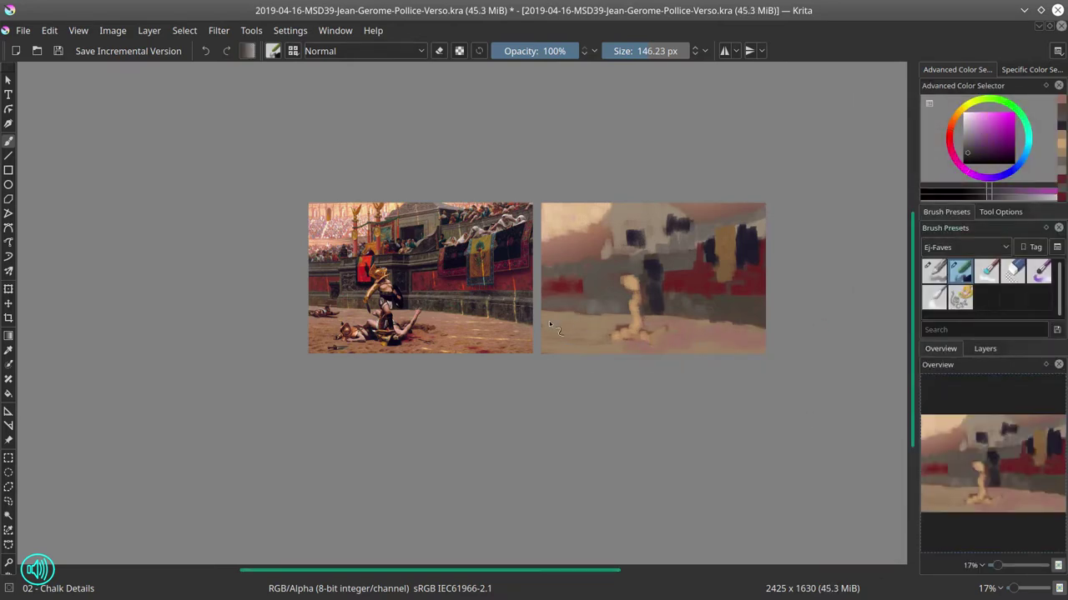
mouse_move(551, 318)
left_mouse_down()
mouse_move(621, 312)
mouse_move(576, 328)
left_mouse_up()
left_click(621, 320, "ctrl")
left_click(983, 135)
mouse_move(659, 345)
left_mouse_down()
mouse_move(549, 351)
mouse_move(617, 349)
left_mouse_up()
left_click(681, 344, "ctrl")
Refine the upper stands and wall with sampled warm tones and a grey-brown colour.
left_click(549, 245, "ctrl")
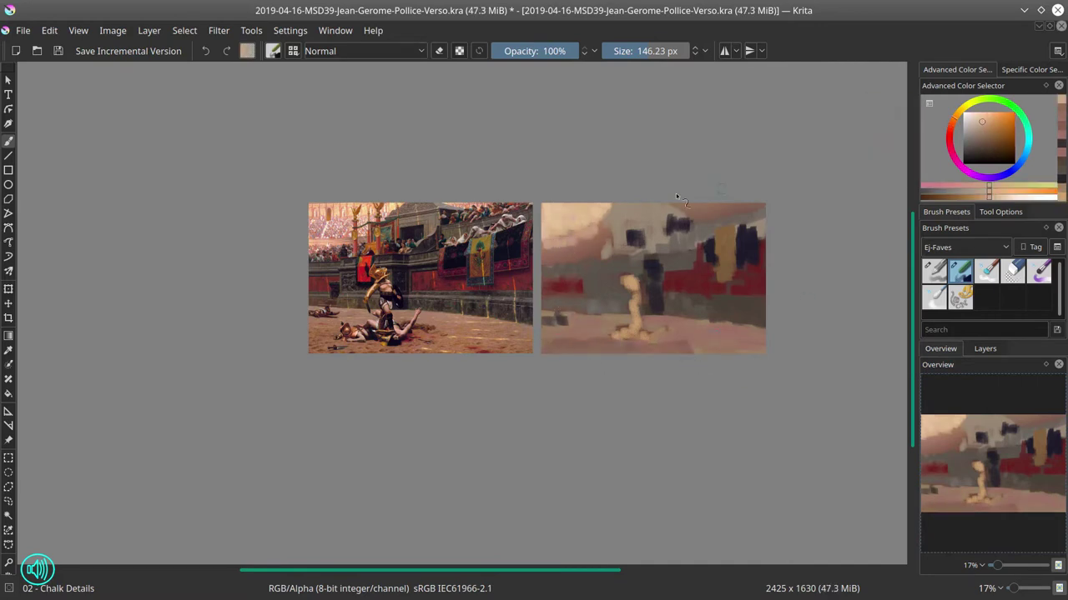
left_click(975, 133)
left_click(975, 139)
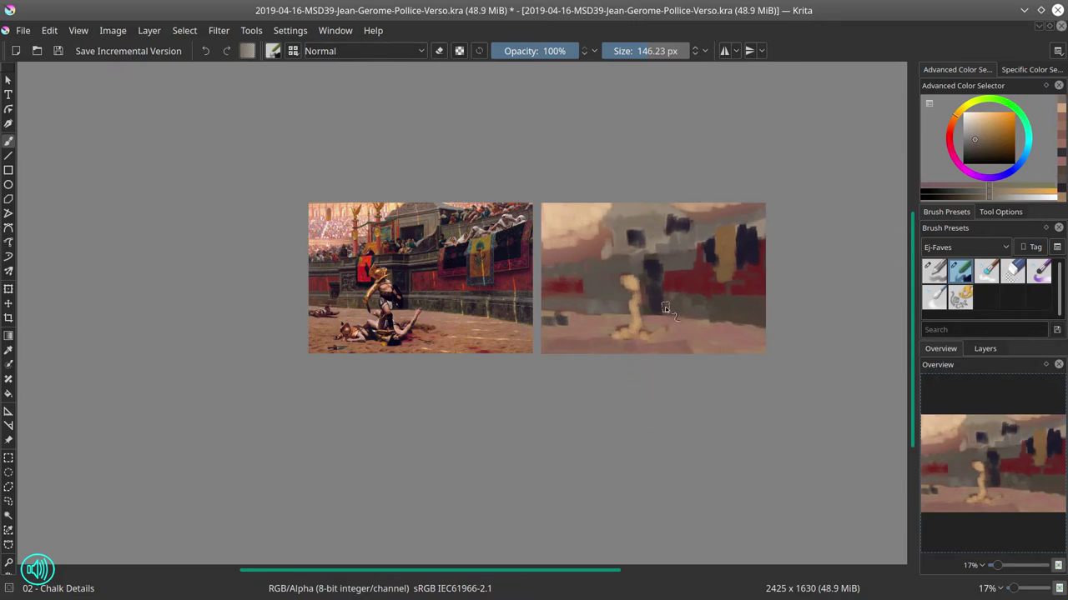
Add purple accents to the red wall on the right side of the painting.
left_click(972, 170)
left_click(973, 185)
left_click_drag(674, 289, 699, 294)
left_click(974, 185)
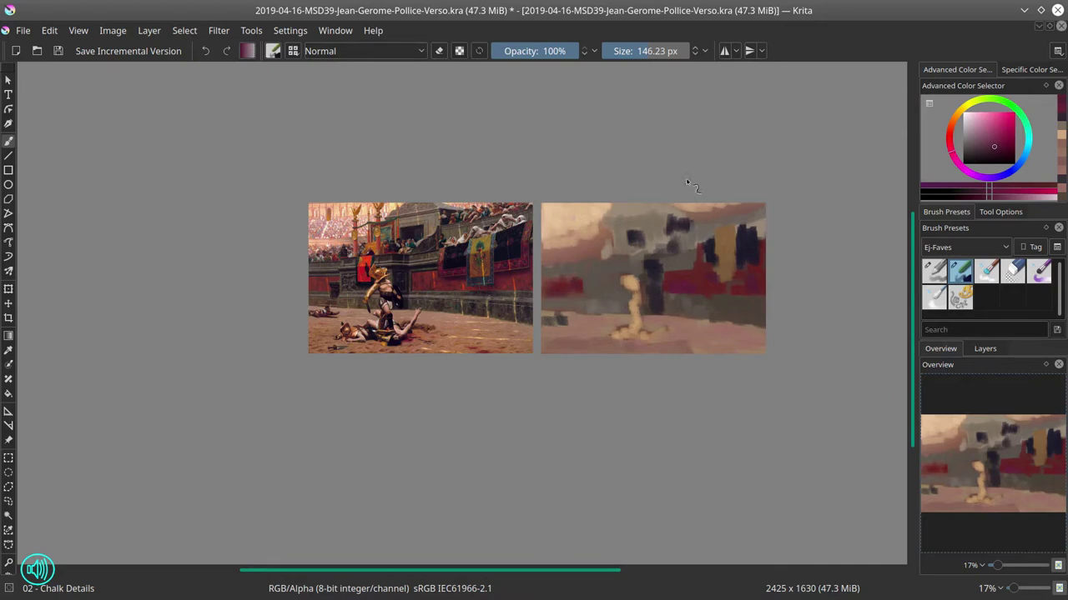
Save the document.
scroll(741, 254, "down", 3)
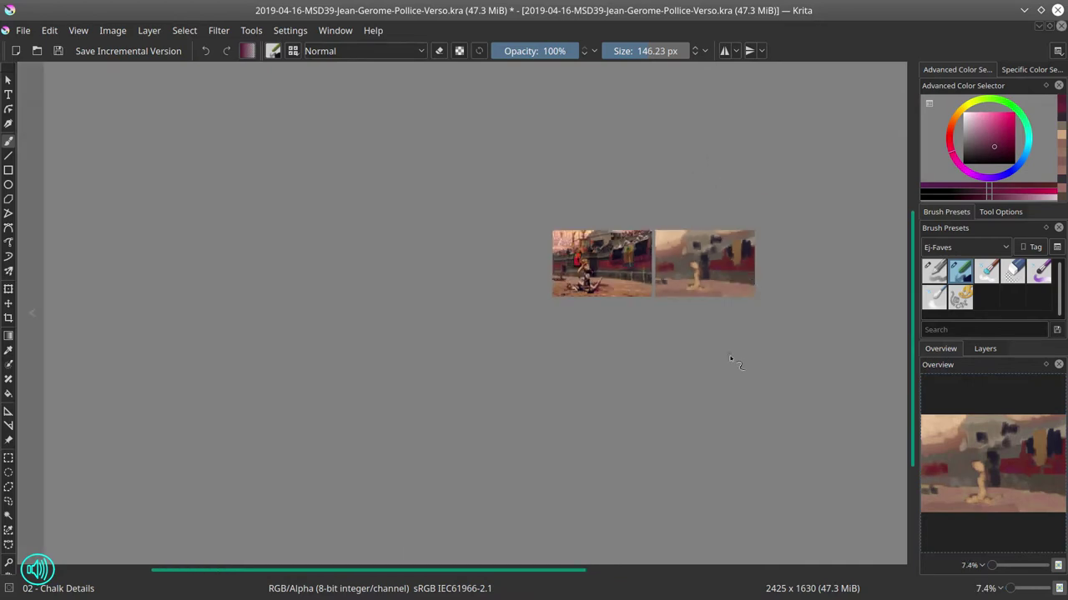
left_click(59, 52)
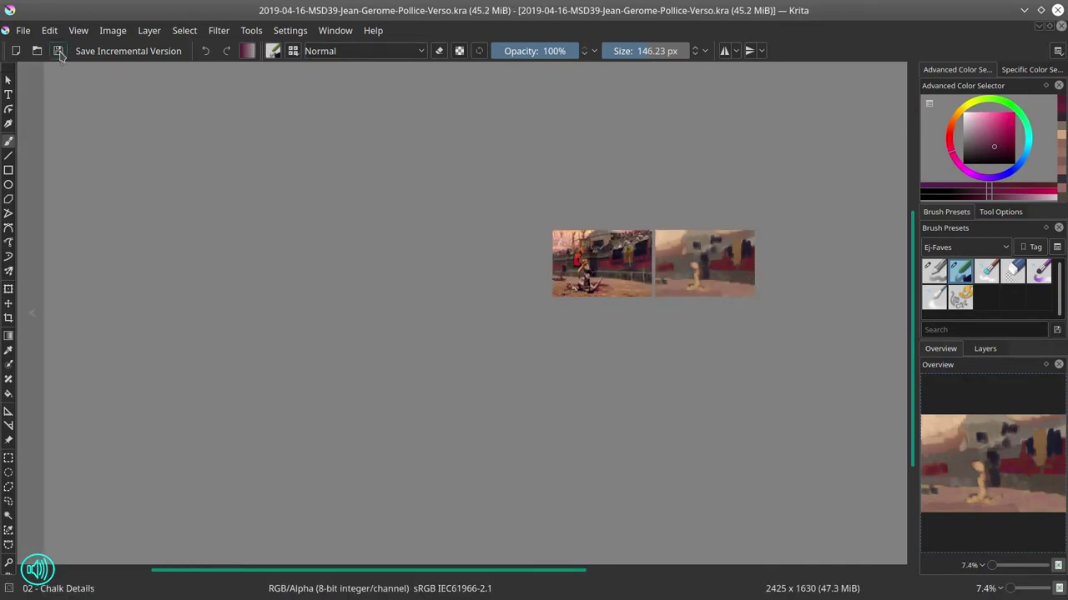
left_click(477, 15)
left_click(477, 17)
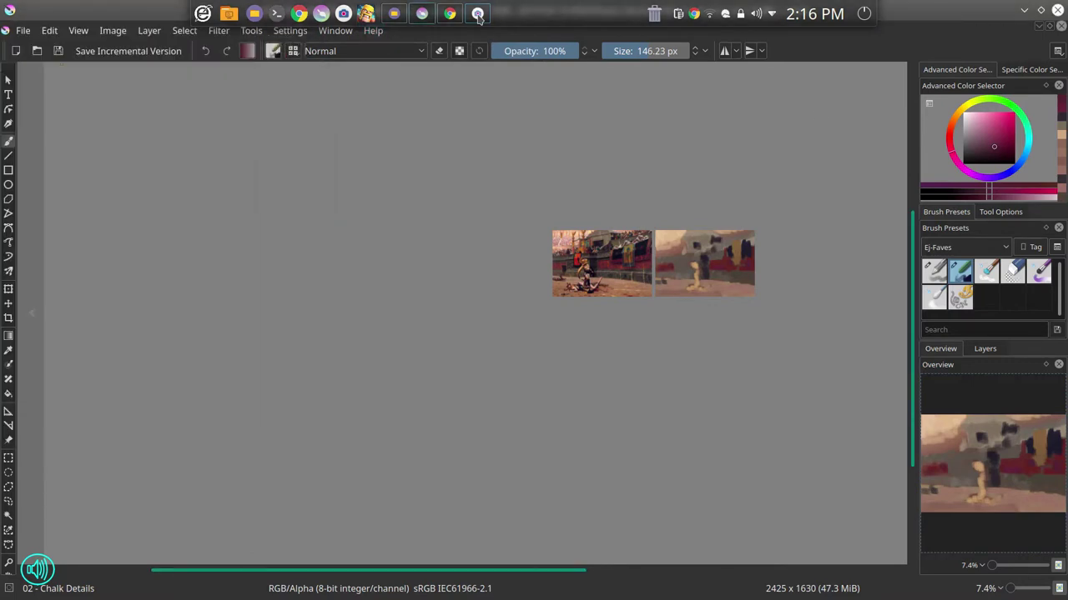
Pick a strong red and paint the bright red banner on the wall beside the standing figure.
left_click(953, 125)
left_click_drag(1009, 139, 1006, 129)
left_click(952, 132)
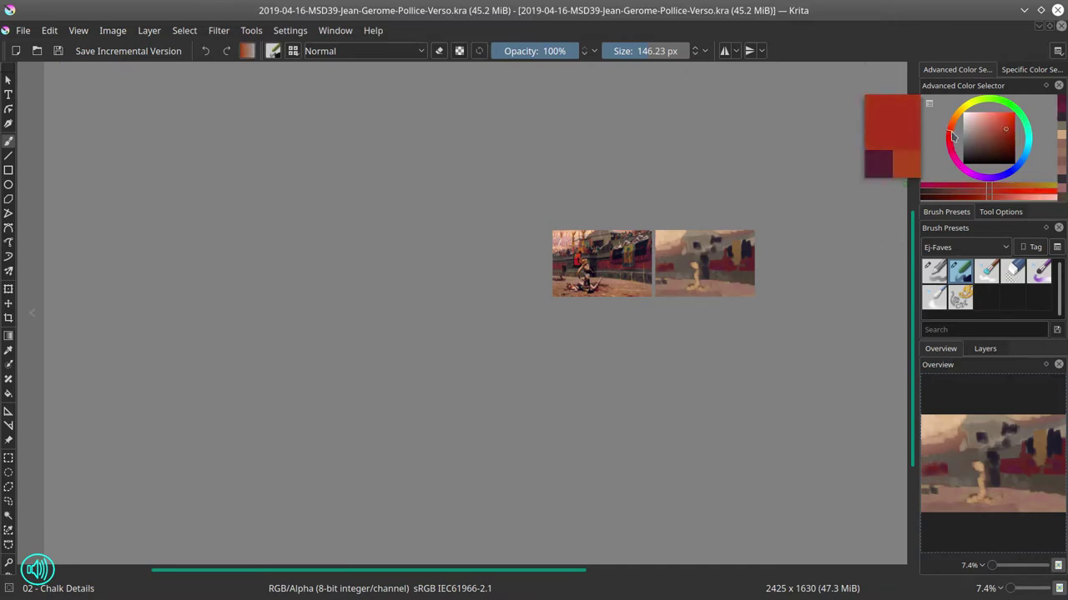
left_click_drag(689, 331, 834, 222)
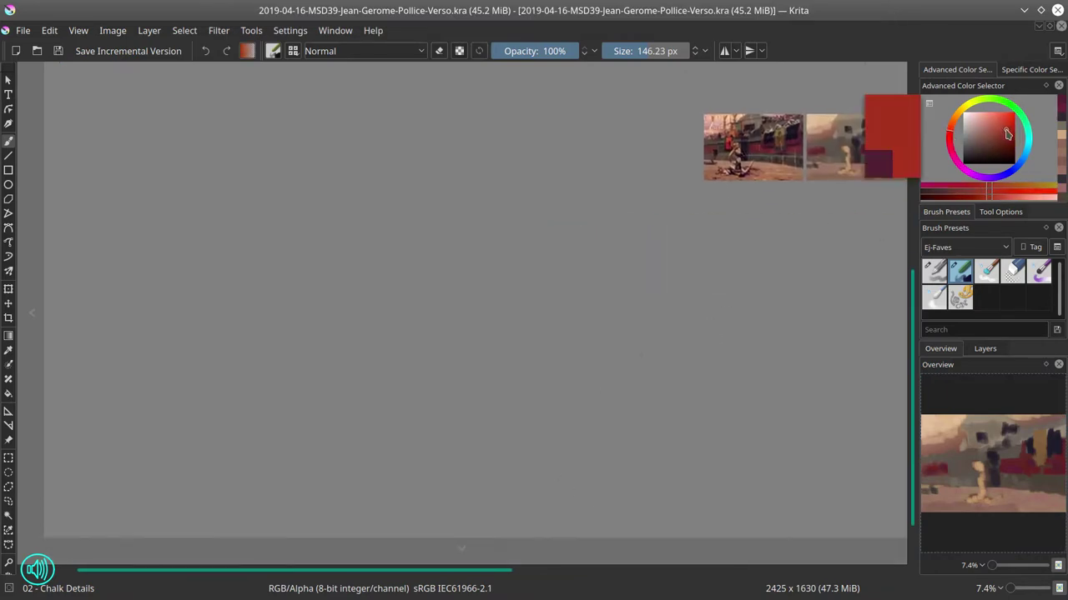
mouse_move(836, 138)
left_mouse_down()
mouse_move(742, 215)
mouse_move(759, 231)
mouse_move(743, 229)
left_mouse_up()
Paint the dark wall area behind the standing figure with sampled colours and a dark violet tone.
left_click(754, 227, "ctrl")
left_click(749, 225, "ctrl")
left_click(761, 225, "ctrl")
left_click(759, 205, "ctrl")
left_click(779, 219, "ctrl")
left_click(760, 225, "ctrl")
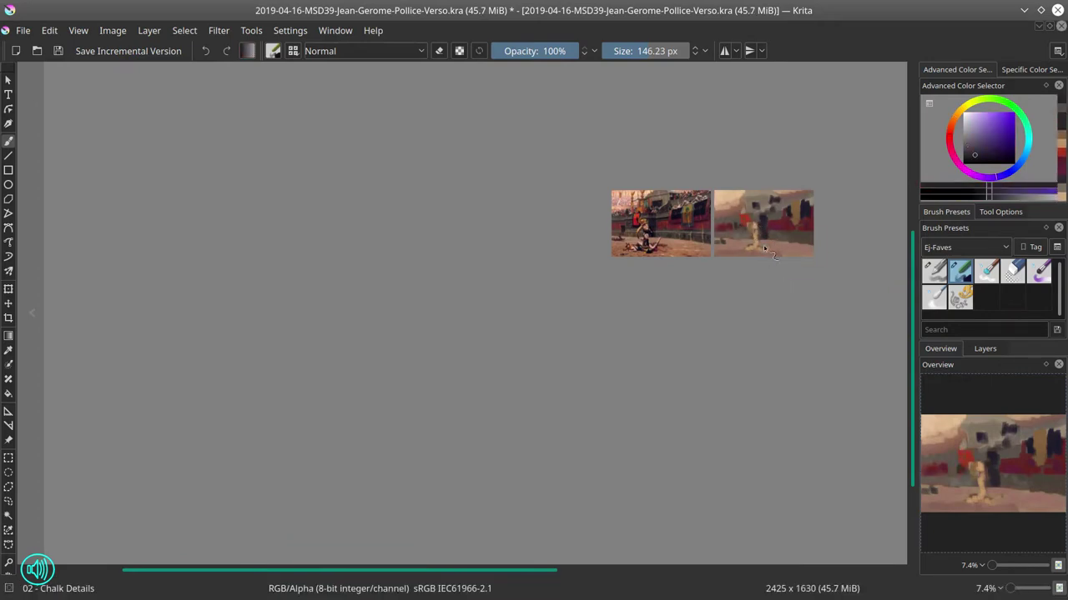
Reduce the brush to 116.16 px and try a grey-brown stroke along the base of the arena wall.
left_click(792, 239, "ctrl")
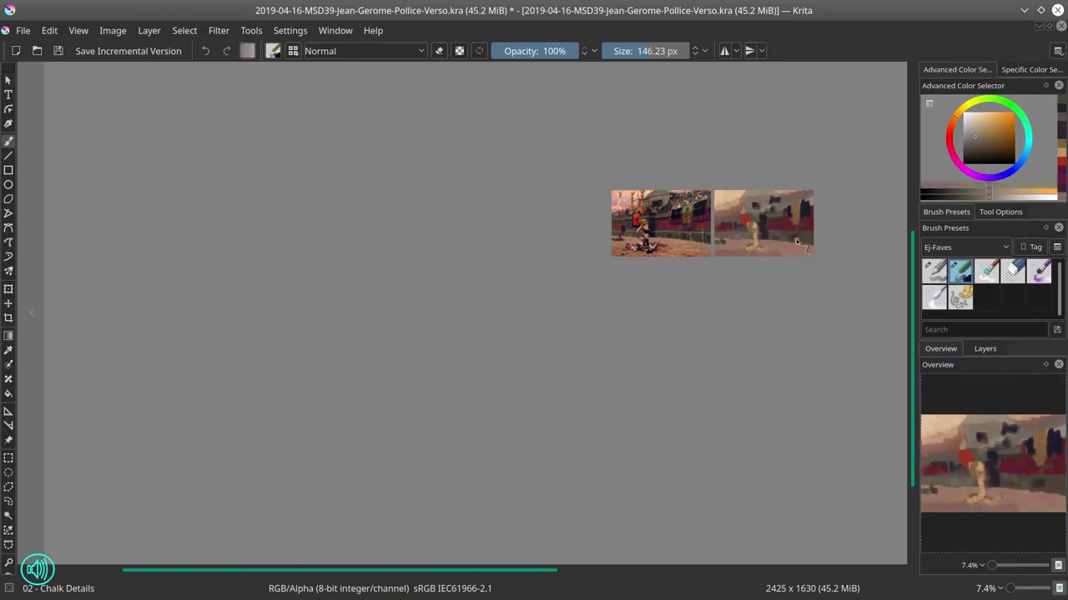
key("bracketleft")
left_click_drag(773, 234, 806, 236)
key("ctrl+z")
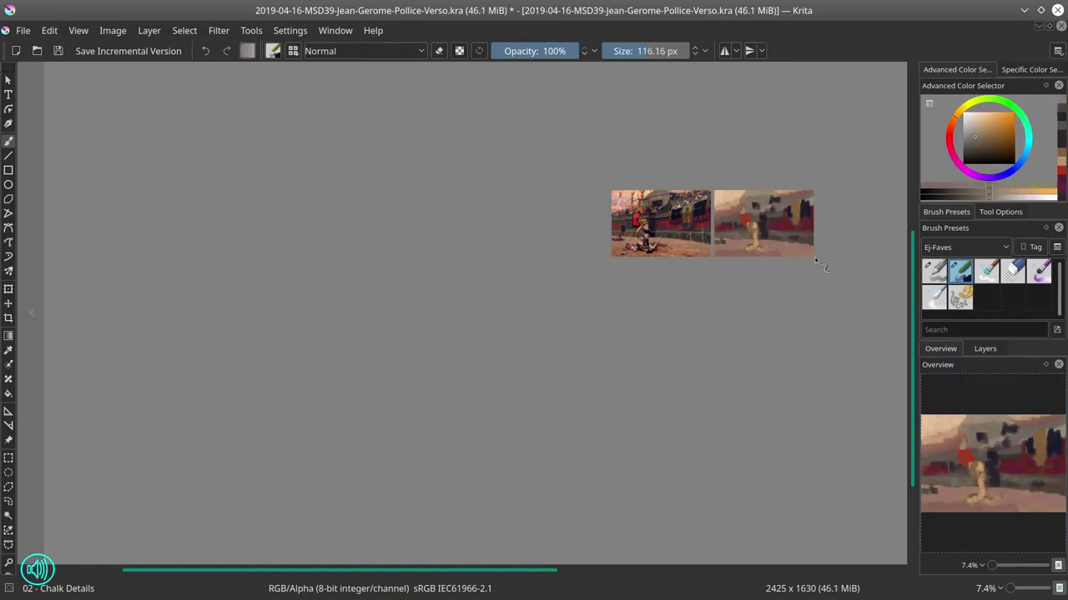
Shape the columns in the upper stands with sampled golden-brown and orange tones and touch up the banner and figure.
left_click(804, 206, "ctrl")
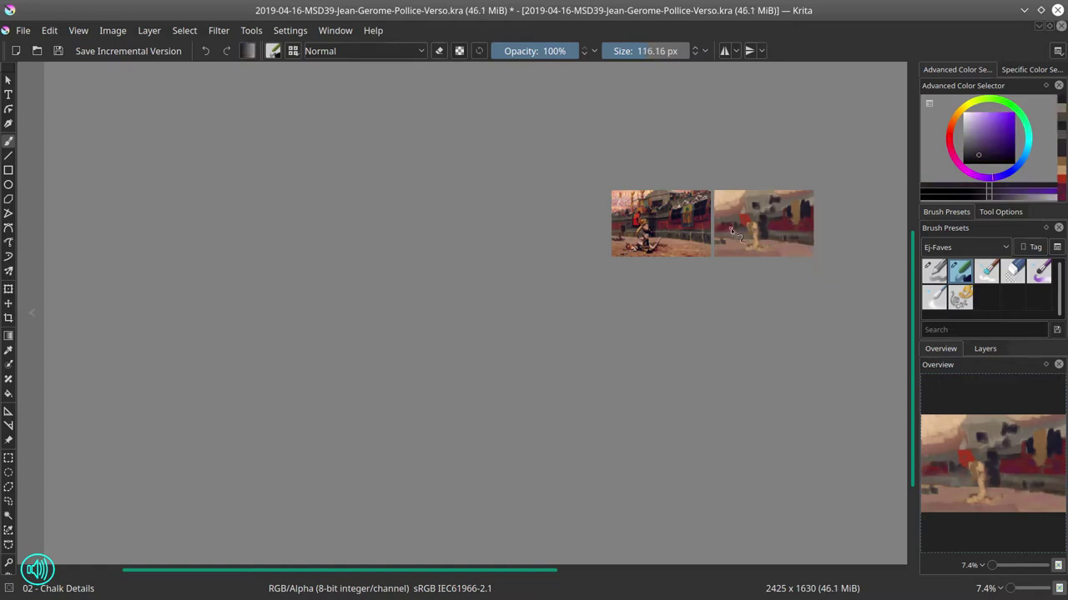
left_click(794, 211, "ctrl")
left_click_drag(728, 192, 732, 194)
left_click(739, 201, "ctrl")
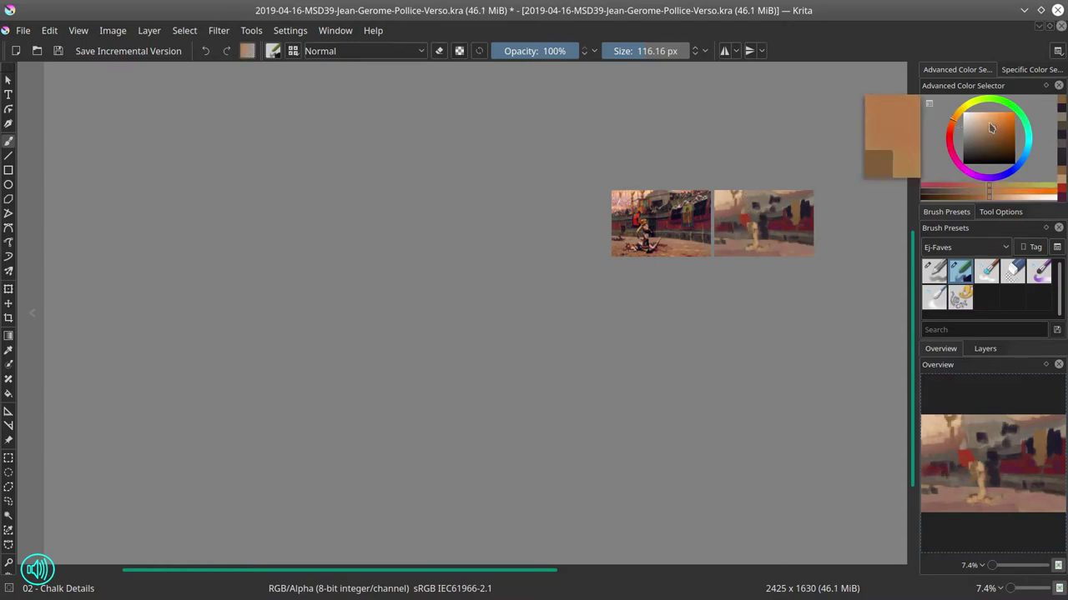
left_click(741, 220, "ctrl")
left_click(755, 233, "ctrl")
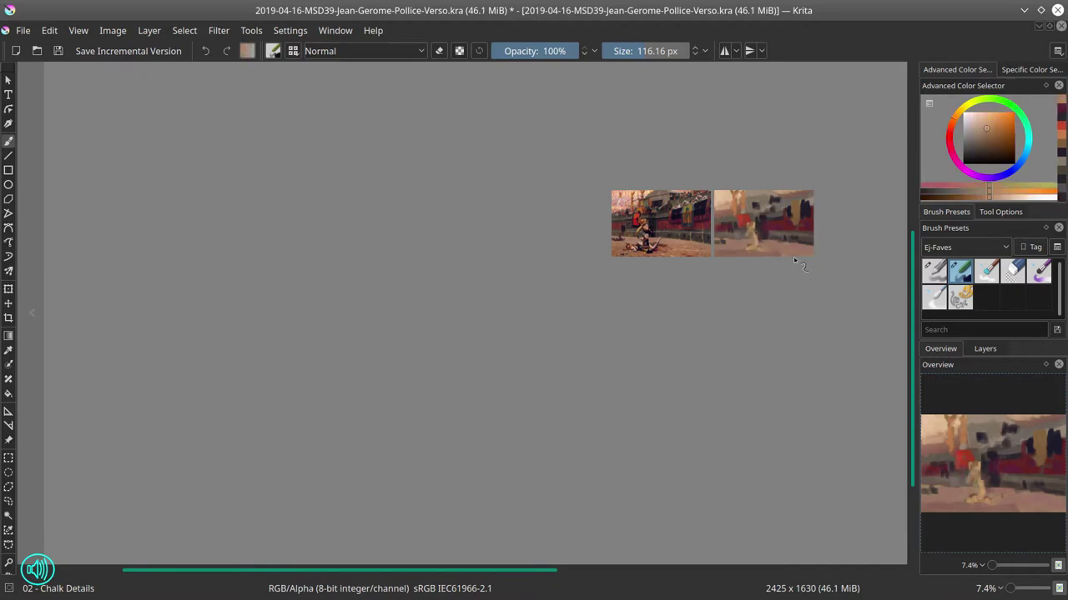
left_click(766, 201, "ctrl")
Mirror the image horizontally and reinforce the dark drapery on the upper wall with near-black indigo strokes.
left_click(112, 31)
left_click(151, 193)
left_click_drag(473, 384, 435, 331)
left_click(983, 160)
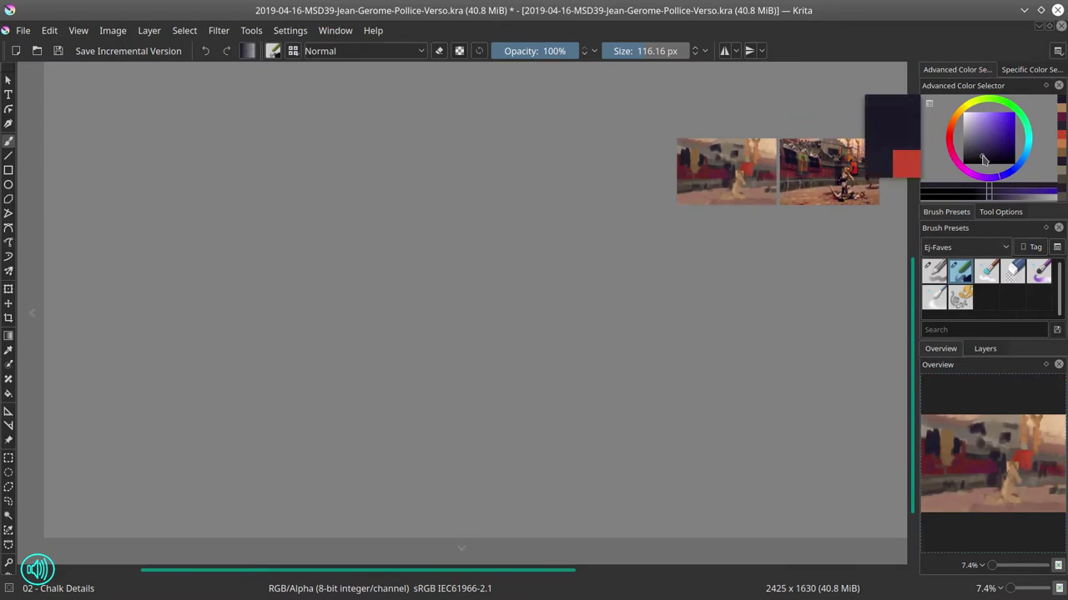
left_click_drag(683, 149, 681, 153)
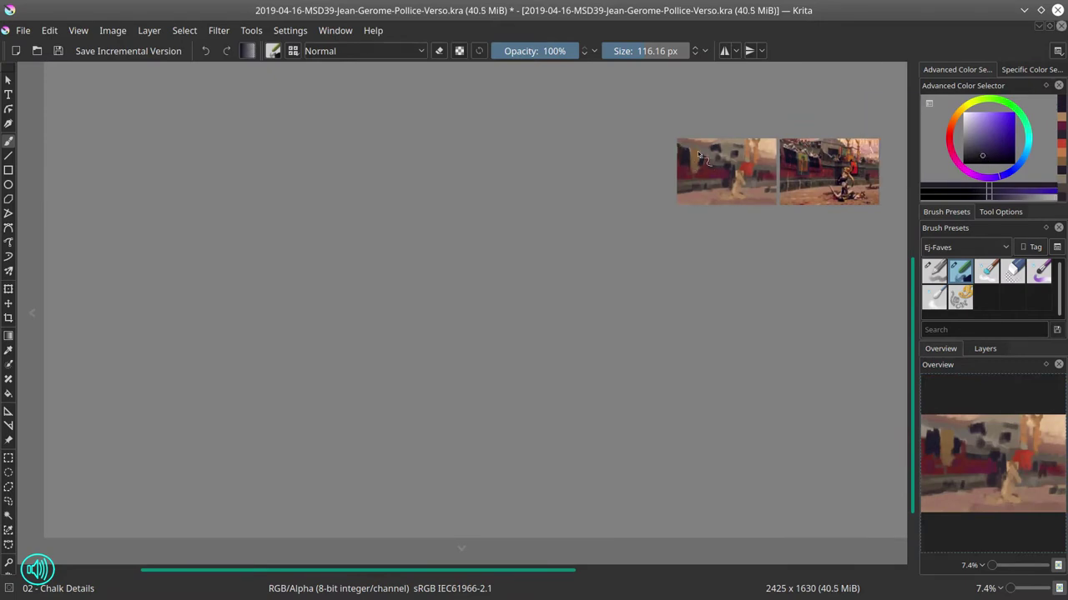
Break up the red arena wall with reddish-brown patches and sampled wall colours.
left_click(714, 172, "ctrl")
left_click_drag(998, 147, 996, 138)
left_click_drag(718, 172, 697, 180)
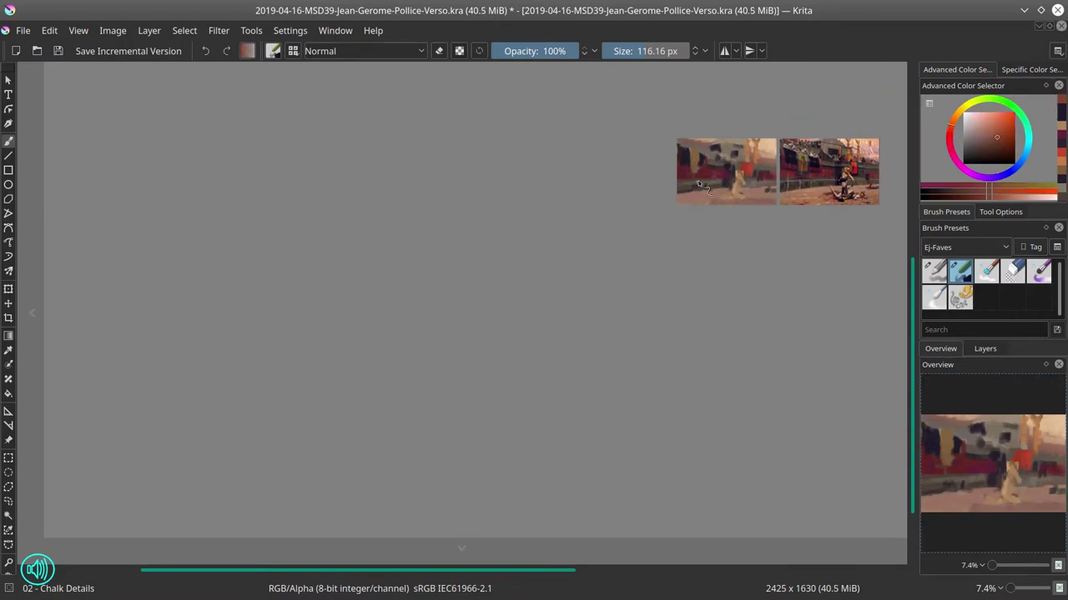
key("ctrl+z")
left_click(704, 180, "ctrl")
mouse_move(706, 182)
left_mouse_down()
mouse_move(696, 185)
mouse_move(740, 199)
mouse_move(769, 193)
left_mouse_up()
Dab reddish-brown shapes for the fallen figures on the floor, using colours sampled from the wall and floor.
left_click(724, 192, "ctrl")
left_click(728, 172, "ctrl")
left_click(738, 187, "ctrl")
left_click(765, 196, "ctrl")
left_click(769, 193, "ctrl")
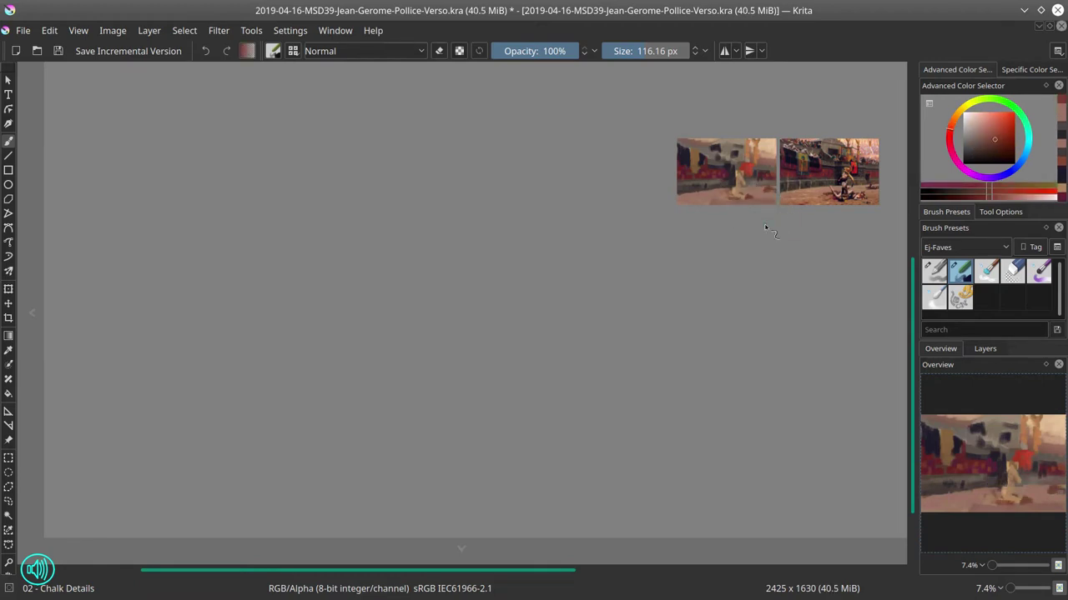
Save the document and mirror the image horizontally again.
key("2")
key("minus")
key("minus")
key("minus")
left_click_drag(672, 305, 498, 271)
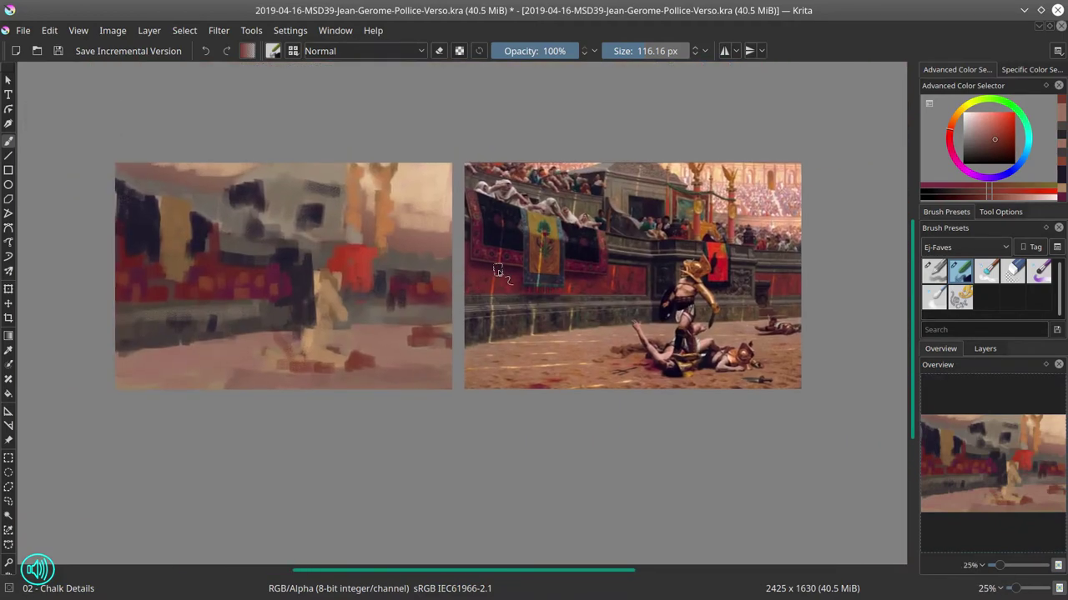
left_click(58, 51)
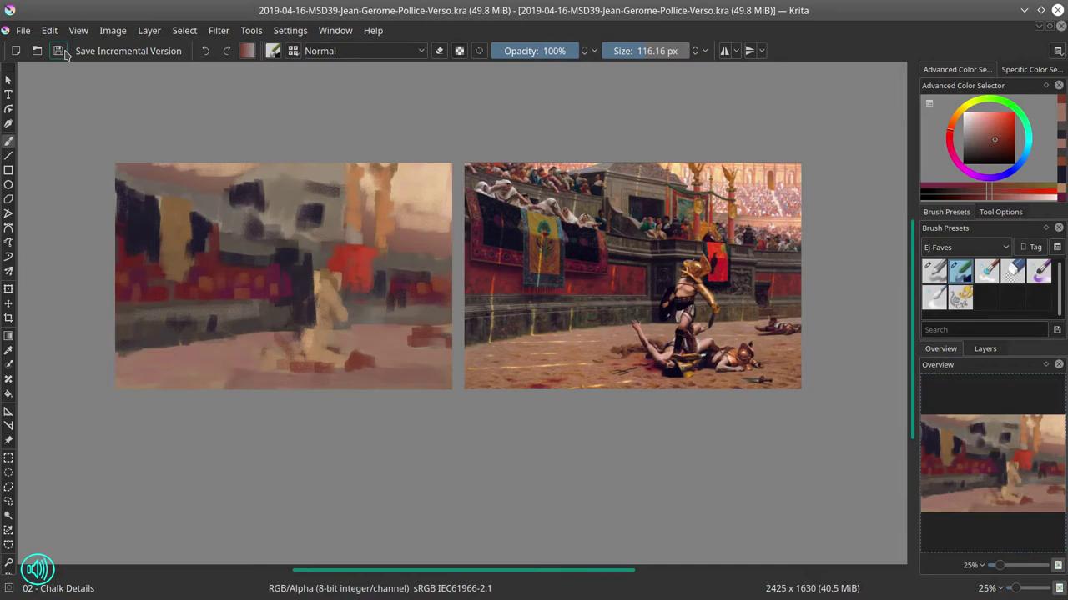
left_click(112, 31)
left_click(140, 190)
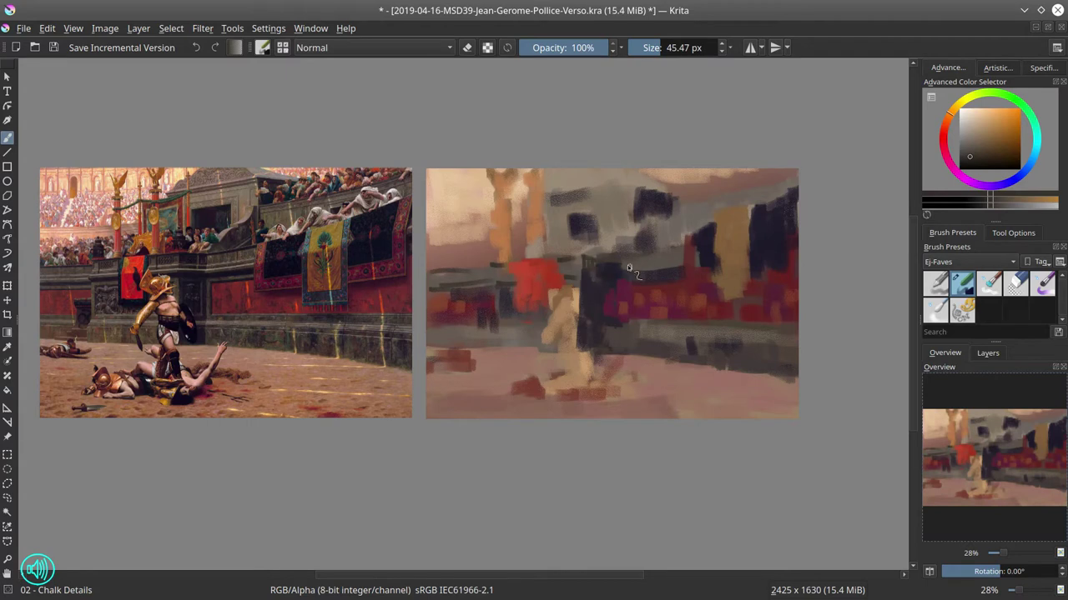
Enlarge the brush to 58.24 px and dab dark purple and dark red spots along the wall left of the figure.
left_click(982, 183)
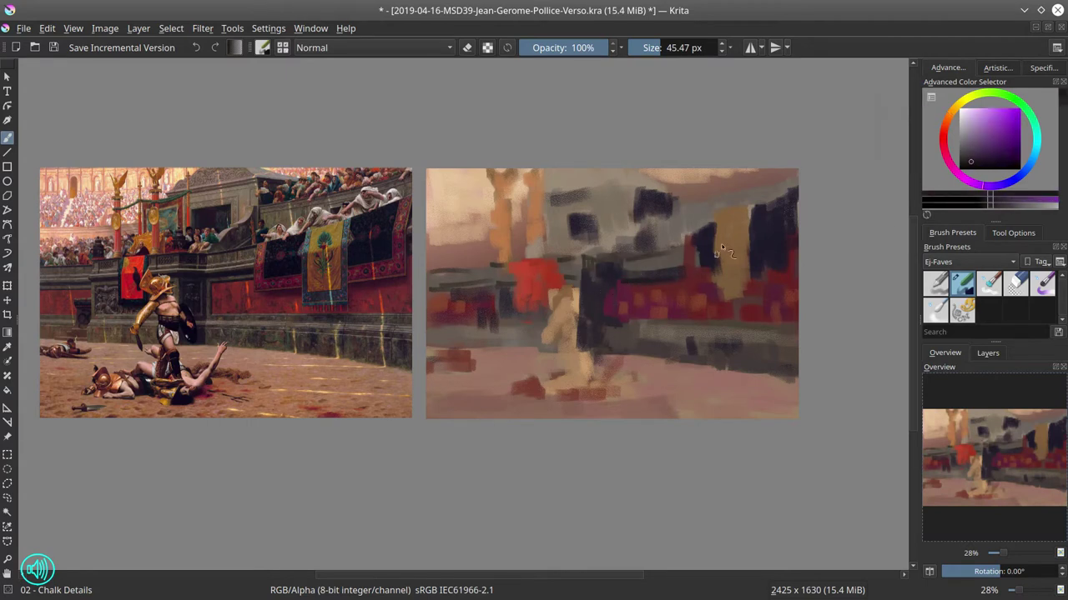
key("bracketright")
key("bracketright")
left_click(943, 134)
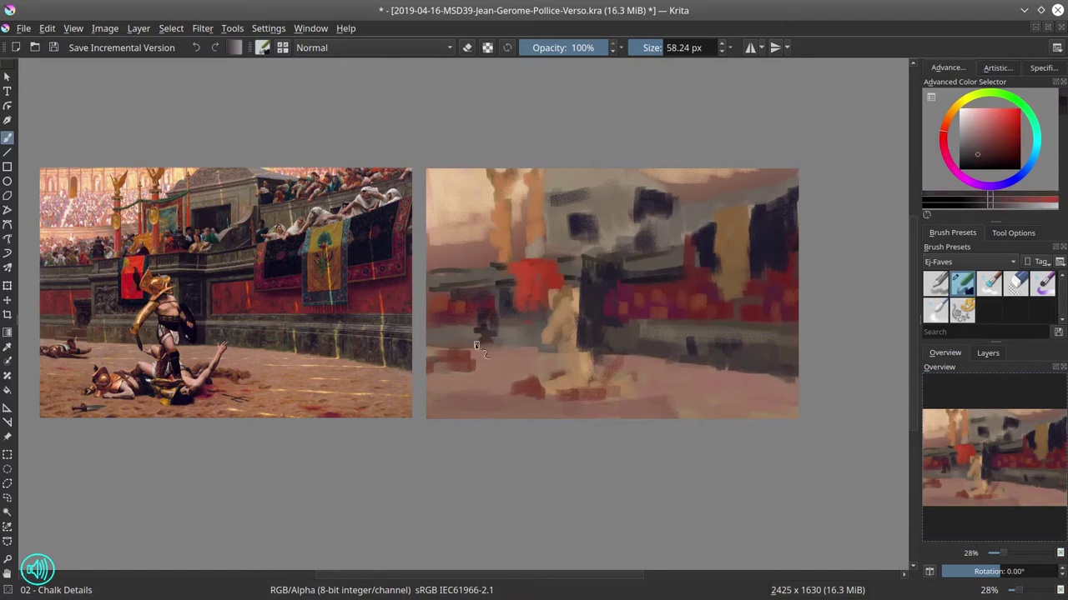
Reduce the brush to 47.12 px and scatter muted purple marks for the crowd in the upper-left stands.
key("bracketleft")
key("bracketleft")
left_click(955, 171)
left_click(970, 132)
left_click_drag(457, 203, 430, 225)
left_click(982, 156)
mouse_move(468, 176)
left_mouse_down()
mouse_move(466, 185)
mouse_move(434, 181)
left_mouse_up()
Add warm orange and sampled pinkish crowd marks in the stands beside the left column.
left_click(947, 116)
left_click(995, 125)
left_click_drag(443, 171, 450, 210)
left_click(474, 238, "ctrl")
mouse_move(468, 191)
left_mouse_down()
mouse_move(463, 220)
mouse_move(477, 233)
mouse_move(455, 200)
mouse_move(507, 215)
mouse_move(538, 251)
mouse_move(502, 215)
left_mouse_up()
Paint red stripes down the left column with the red sampled from the banner.
left_click(505, 238, "ctrl")
left_click(530, 282, "ctrl")
left_click_drag(503, 232, 503, 252)
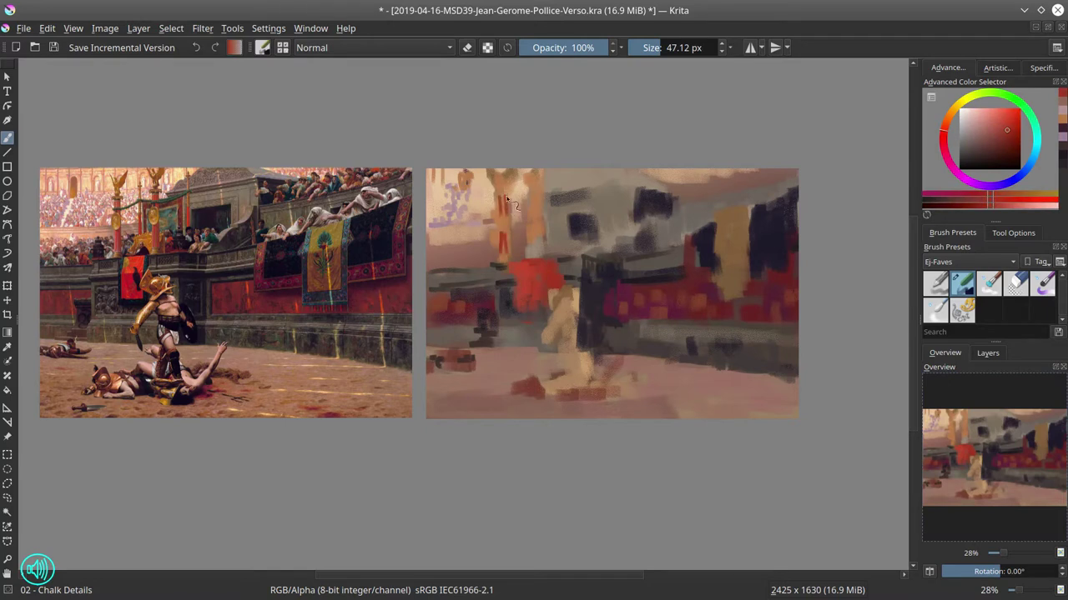
Carve the left column's winged top with the pale background tone and fill in more warm crowd marks around it.
left_click(484, 185, "ctrl")
left_click(501, 204, "ctrl")
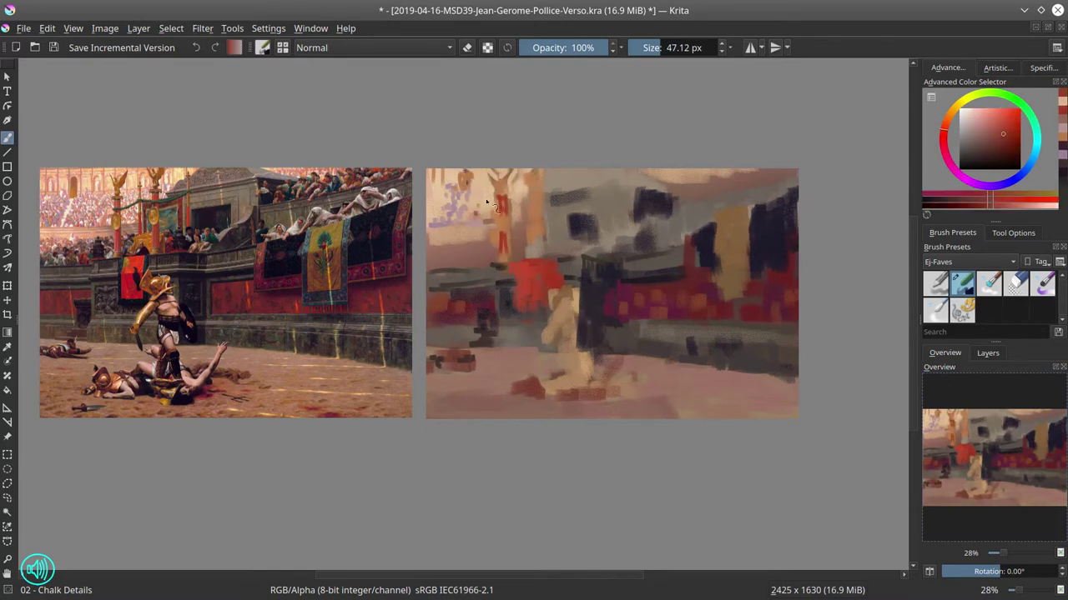
mouse_move(485, 195)
left_mouse_down()
mouse_move(435, 190)
mouse_move(444, 221)
mouse_move(456, 213)
mouse_move(431, 220)
left_mouse_up()
left_click(435, 176, "ctrl")
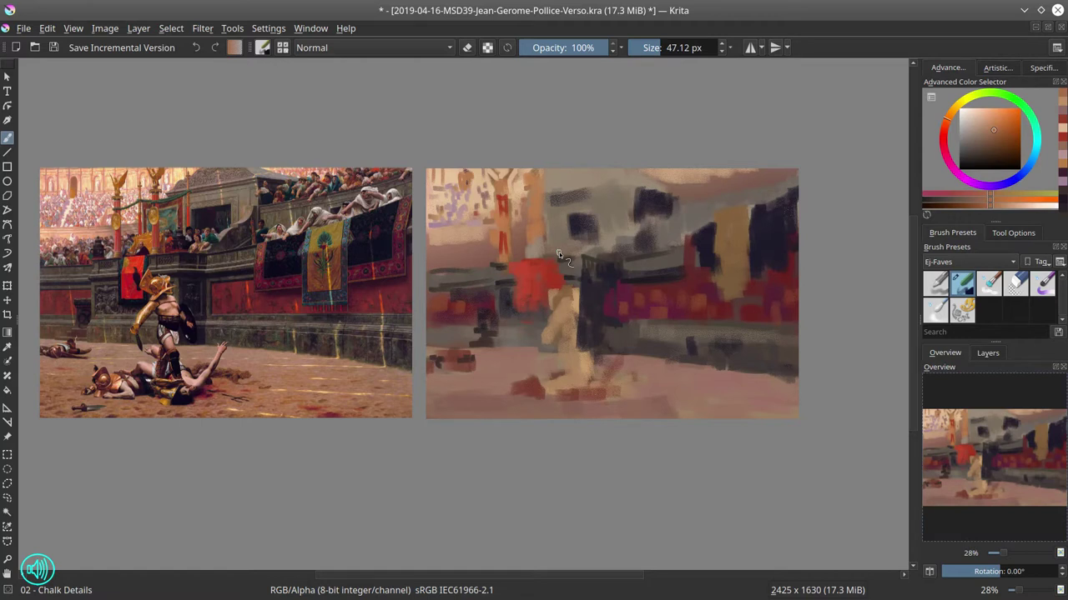
Rework the standing gladiator's torso and arm with sampled skin tones and a warmer orange.
left_click(561, 257, "ctrl")
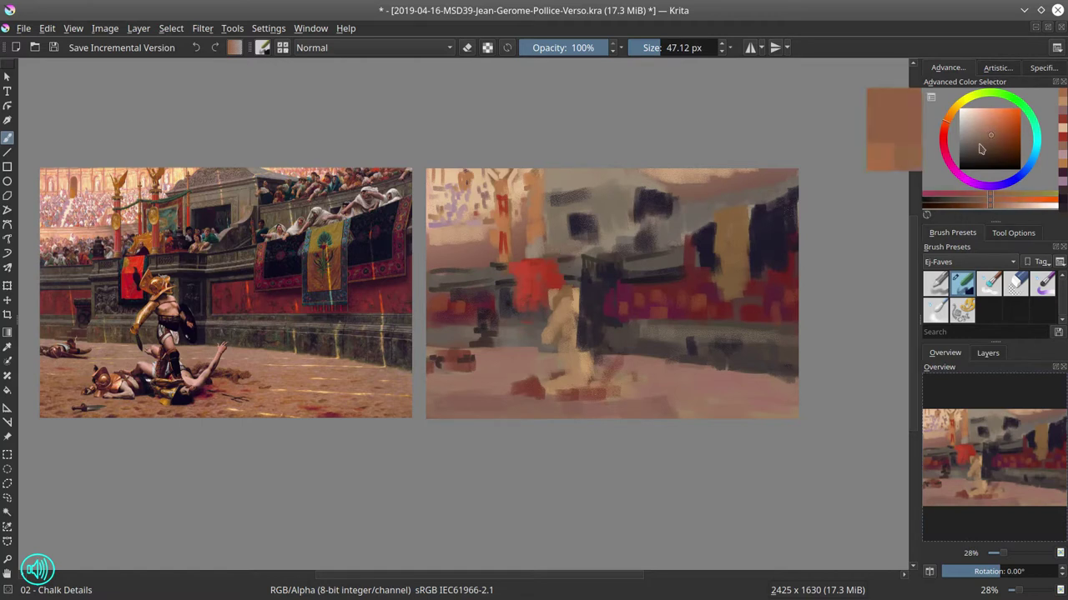
left_click(563, 308, "ctrl")
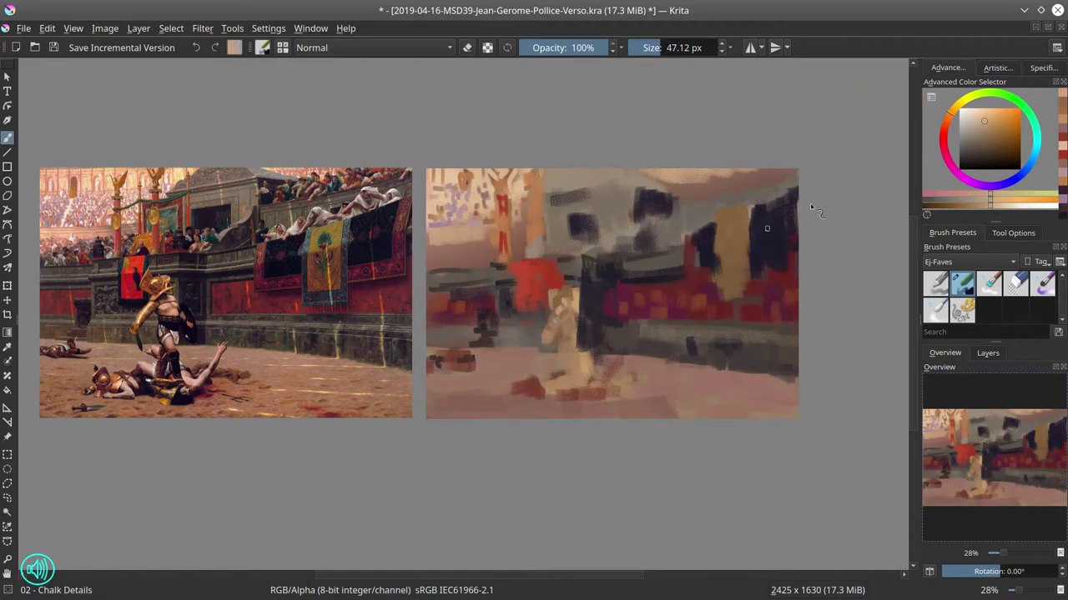
left_click(574, 324, "ctrl")
mouse_move(565, 319)
left_mouse_down()
mouse_move(622, 275)
mouse_move(552, 336)
left_mouse_up()
left_click(559, 323, "ctrl")
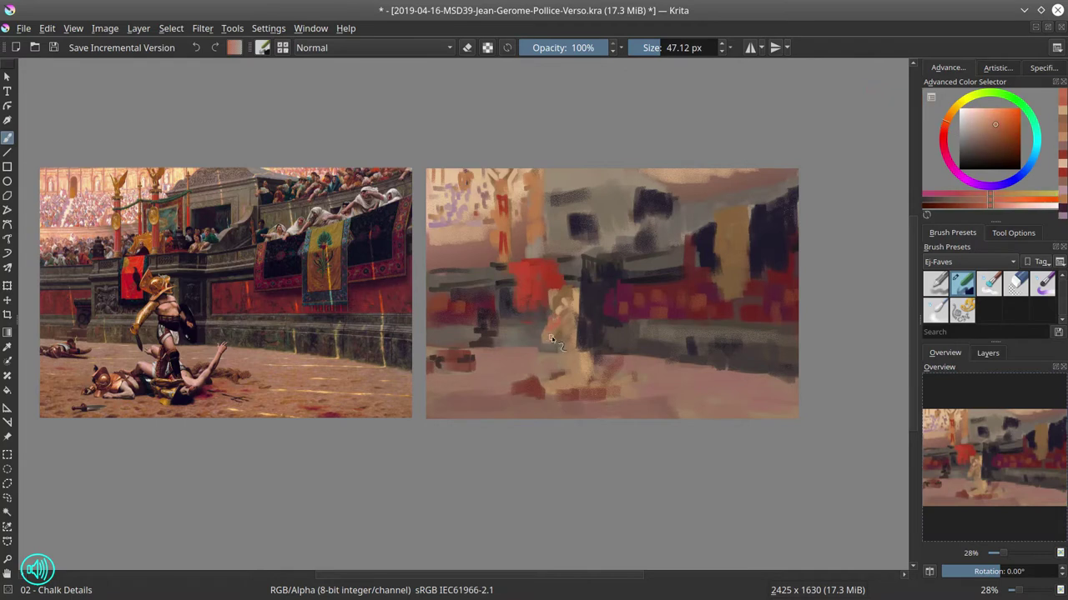
left_click(579, 332, "ctrl")
Create a locked black fill layer named "value check", blend it to show the painting in greyscale, and return to brushing on Layer 1.
left_click(987, 353)
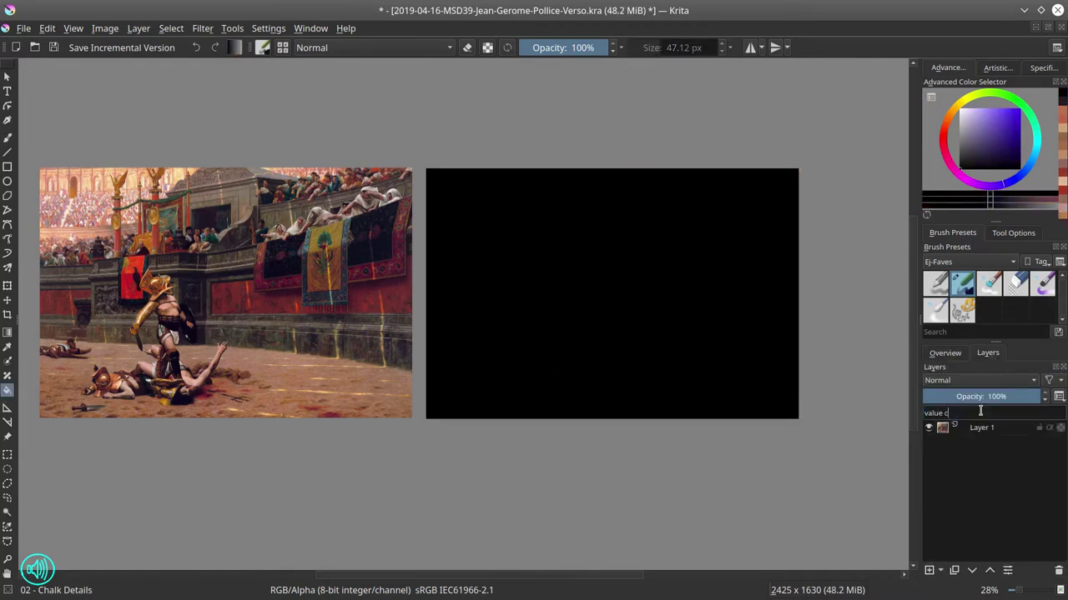
left_click(979, 380)
left_click(968, 500)
left_click(992, 428)
key("b")
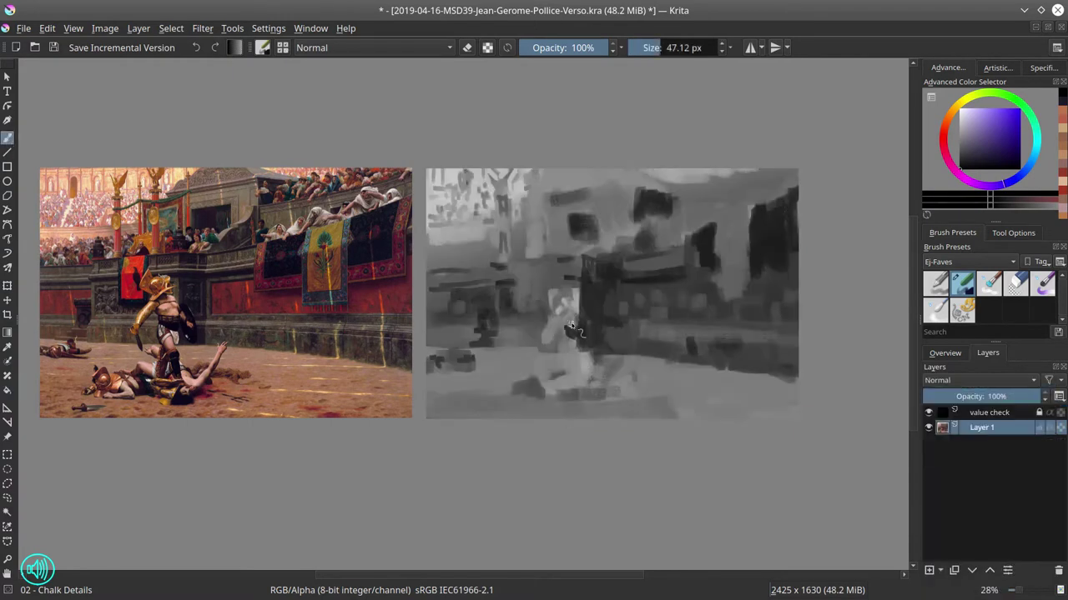
Paint dark and light values on the gladiator's waist and shield arm, and hide the "value check" layer.
left_click(974, 163)
left_click(583, 350, "ctrl")
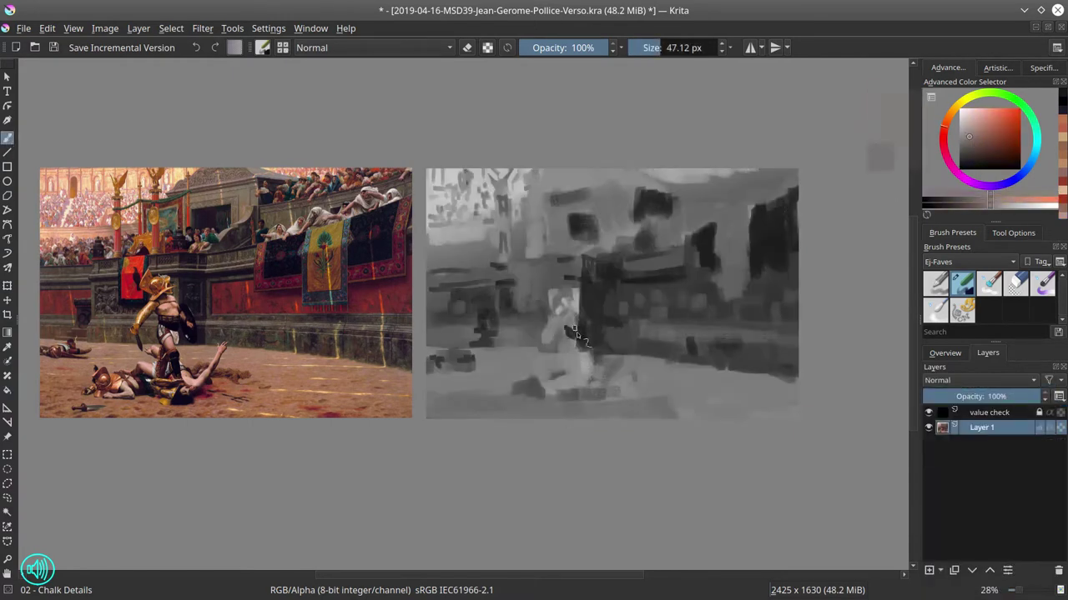
left_click(577, 329, "ctrl")
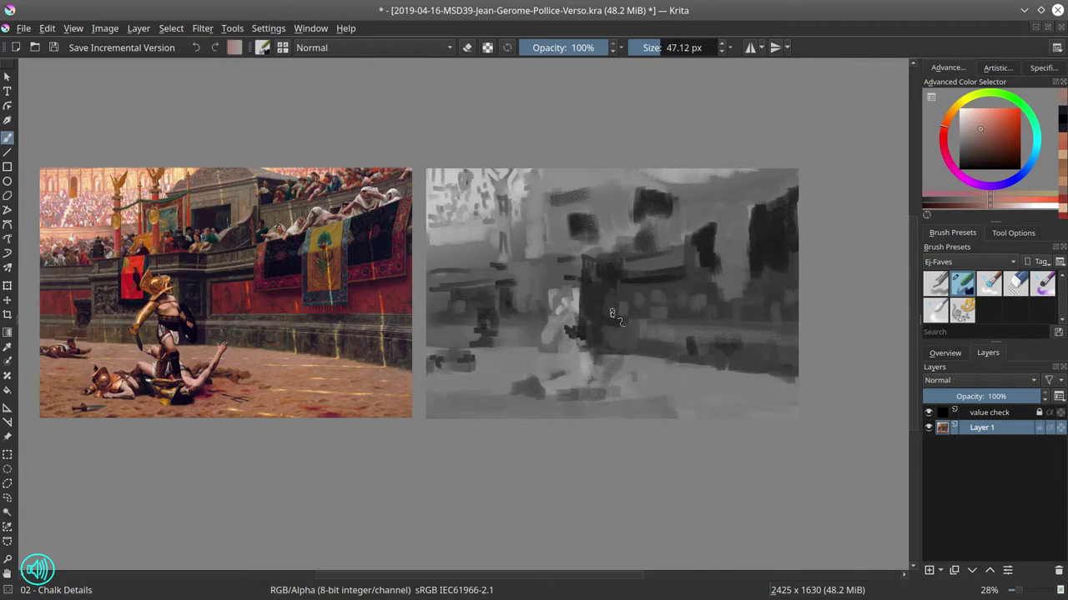
left_click(582, 315, "ctrl")
left_click(978, 137)
left_click(928, 412)
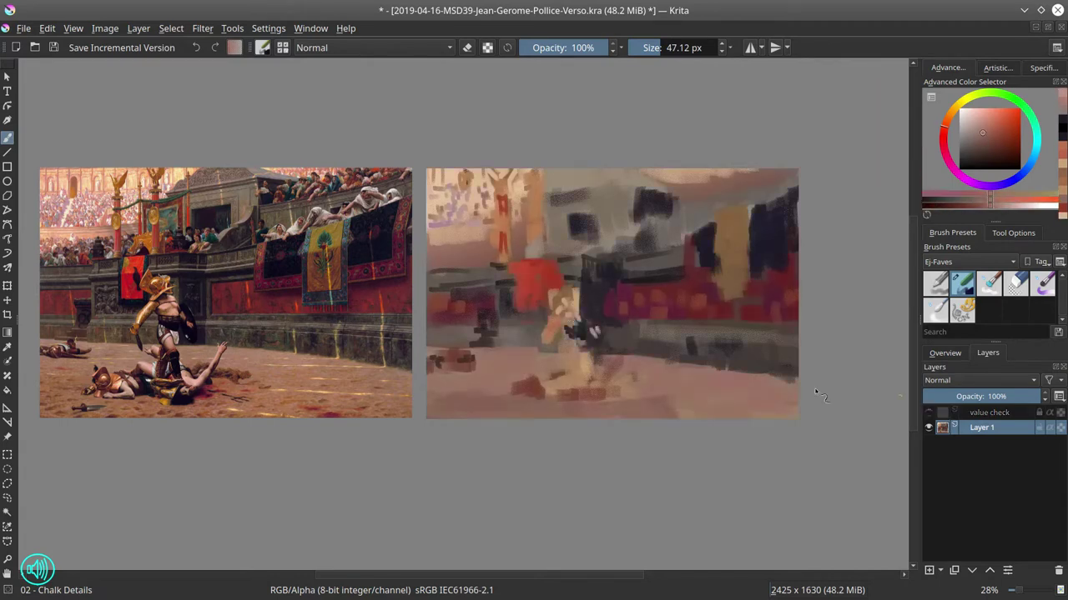
Refine the gladiator's arm and legs with sampled tones and add small red dabs above the red banner.
left_click(596, 327, "ctrl")
left_click(602, 340, "ctrl")
left_click(604, 368, "ctrl")
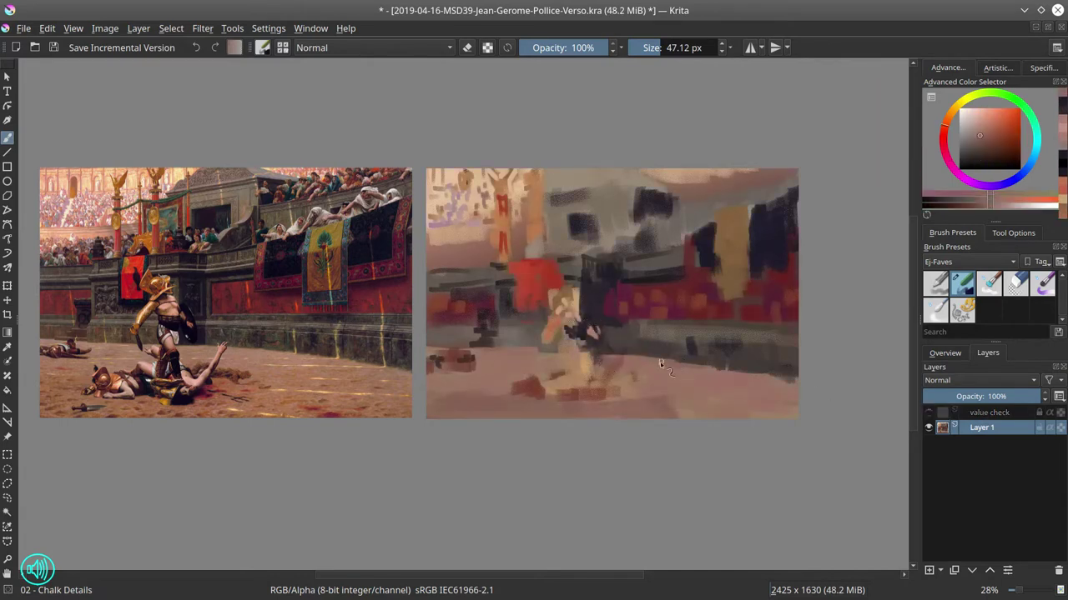
left_click(550, 296, "ctrl")
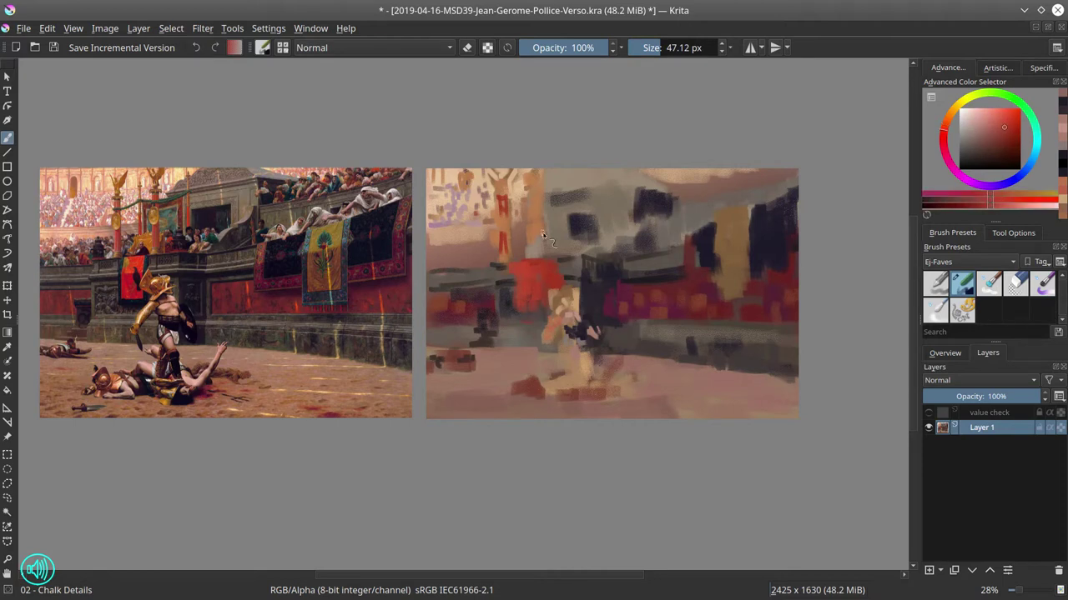
left_click_drag(552, 237, 554, 219)
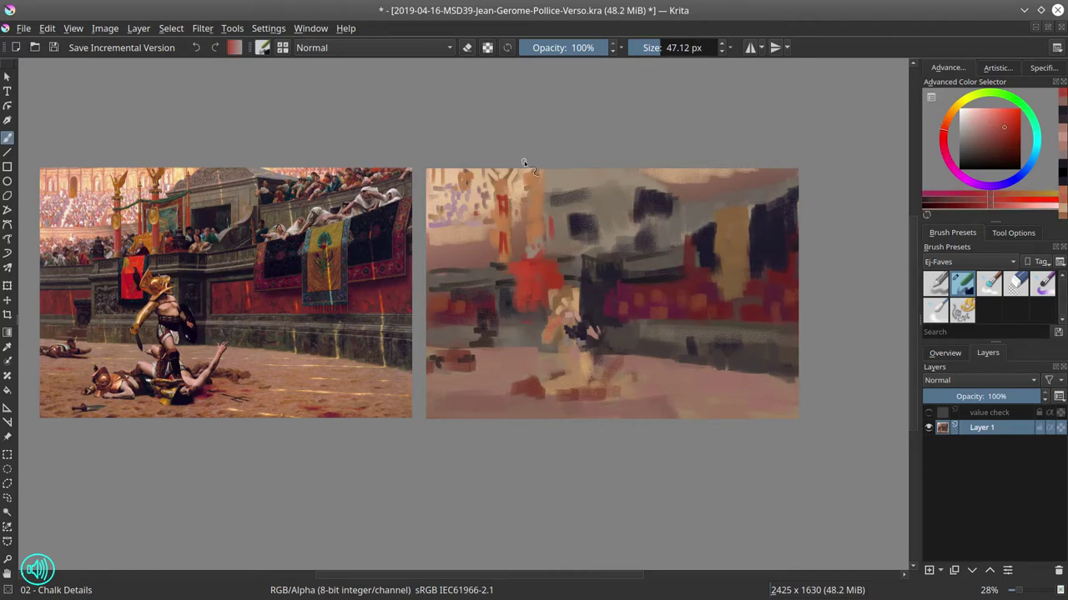
Add a paint layer above Layer 1, set up the Basic-4 Flow Opacity brush with black, and save the document.
left_click(929, 570)
left_click(935, 284)
left_click_drag(1012, 164, 959, 170)
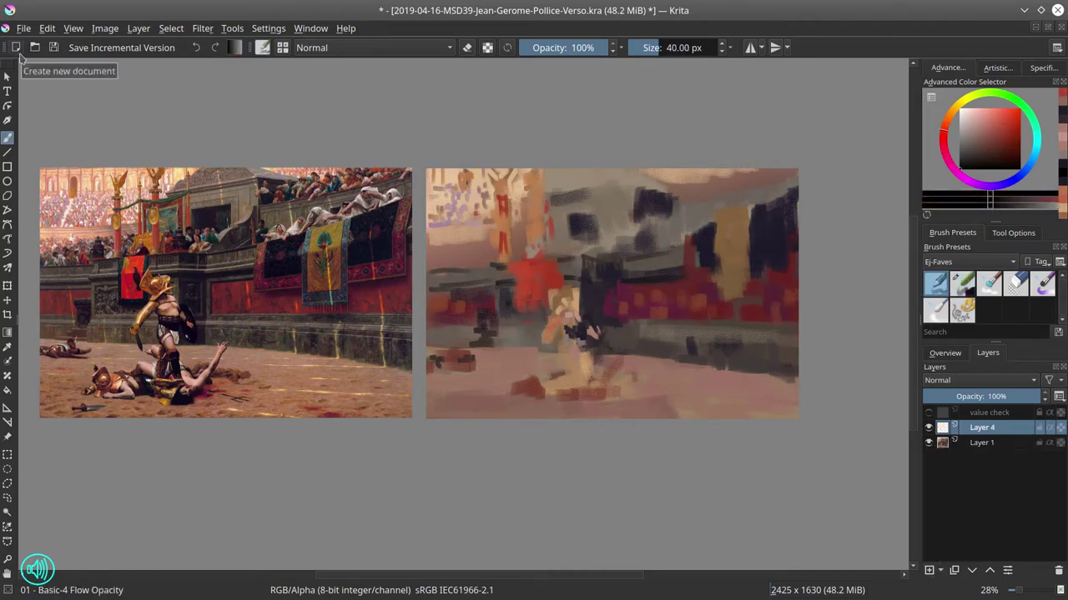
left_click(24, 28)
left_click(40, 198)
Load the original painting from the 2019-04-16-MSD39-Jean-Gerome-Pollice-Verso folder as a reference image.
left_click(8, 437)
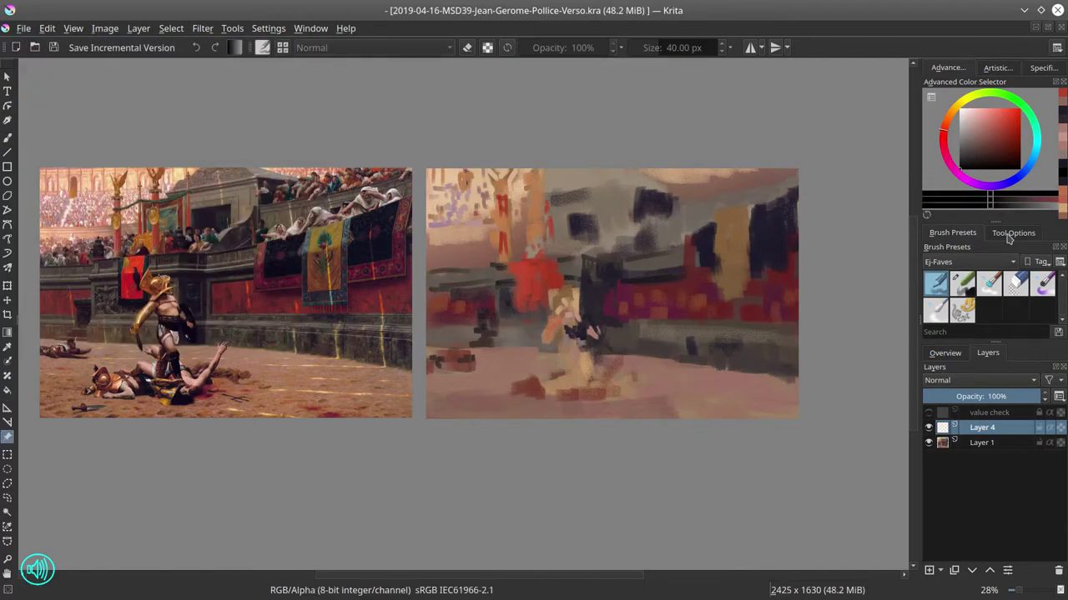
left_click(1012, 233)
left_click(937, 297)
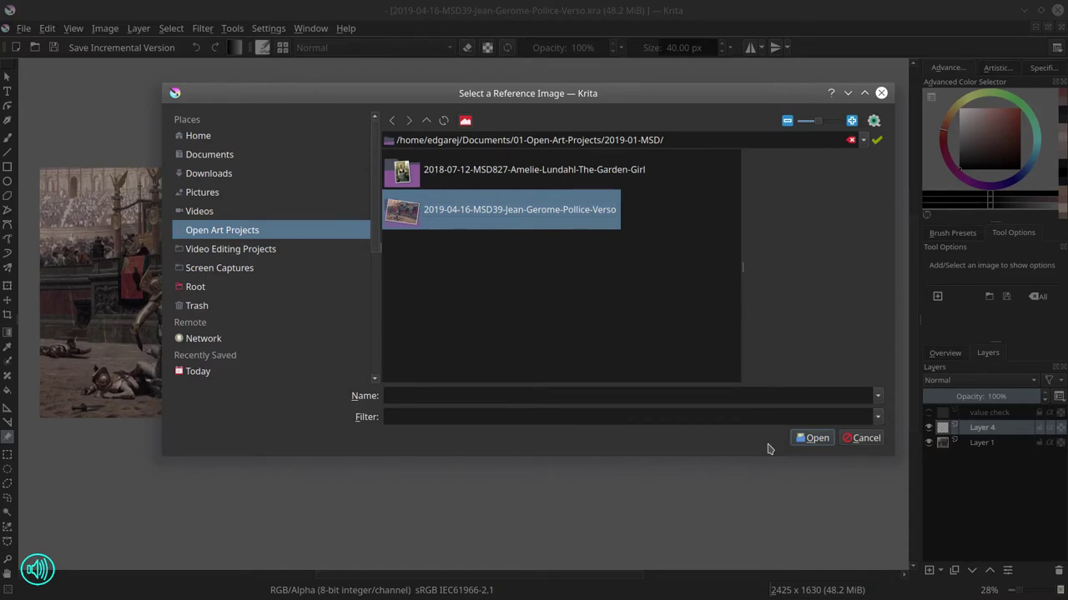
double_click(539, 207)
left_click(659, 247)
left_click(809, 439)
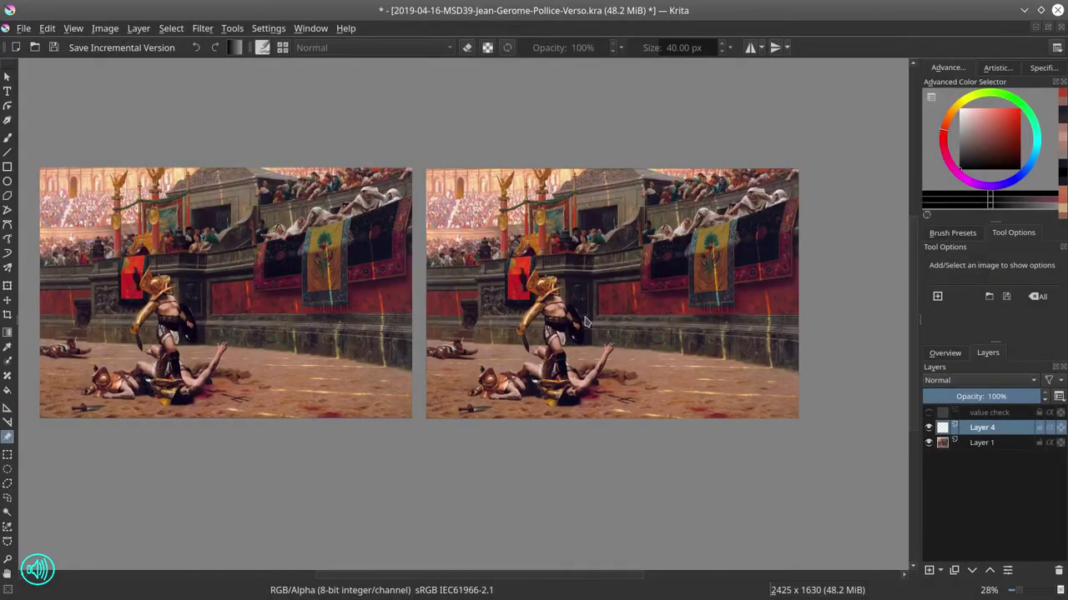
Place the reference image directly below the painting canvas and switch to the brush.
left_click_drag(586, 322, 587, 578)
left_click(7, 138)
left_click_drag(323, 503, 339, 398)
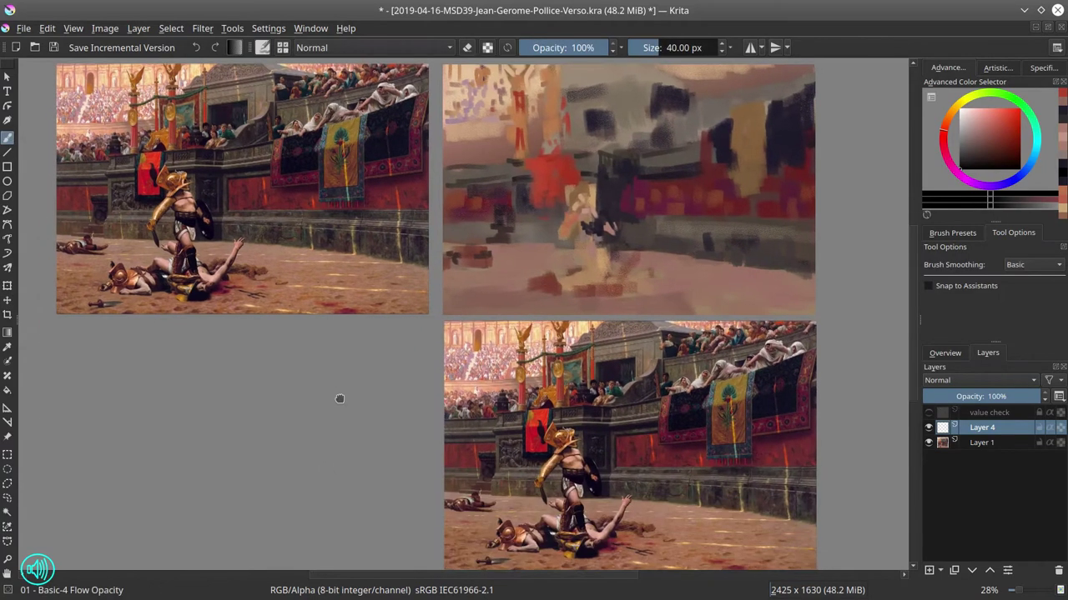
scroll(340, 399, "down", 1)
scroll(432, 387, "up", 1)
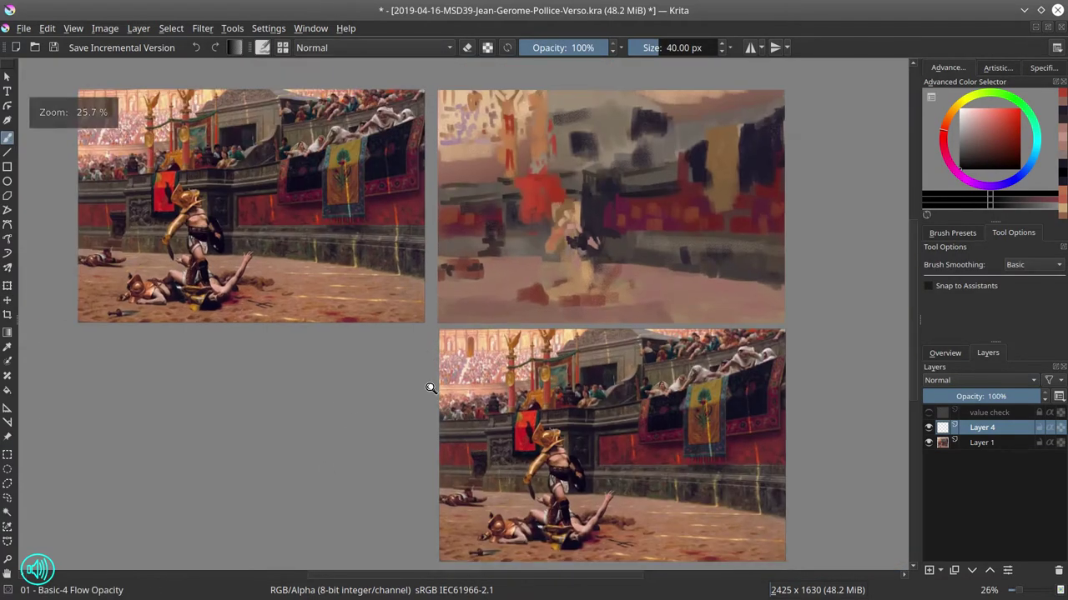
Sketch the standing gladiator's helmet, sword arm, shield and legs in black with the Basic-4 Flow Opacity brush.
left_click(952, 233)
mouse_move(557, 258)
left_mouse_down()
mouse_move(562, 225)
mouse_move(544, 265)
mouse_move(551, 239)
mouse_move(558, 271)
left_mouse_up()
key("ctrl+z")
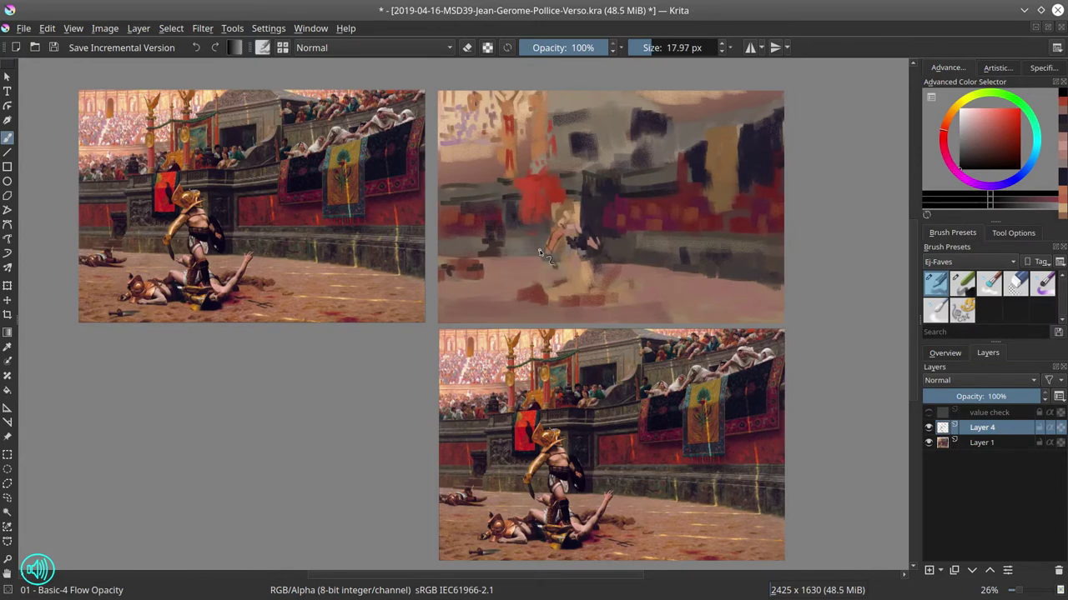
key("slash")
key("slash")
left_click_drag(534, 255, 549, 228)
mouse_move(572, 211)
left_mouse_down()
mouse_move(555, 222)
mouse_move(548, 195)
mouse_move(574, 224)
mouse_move(565, 209)
left_mouse_up()
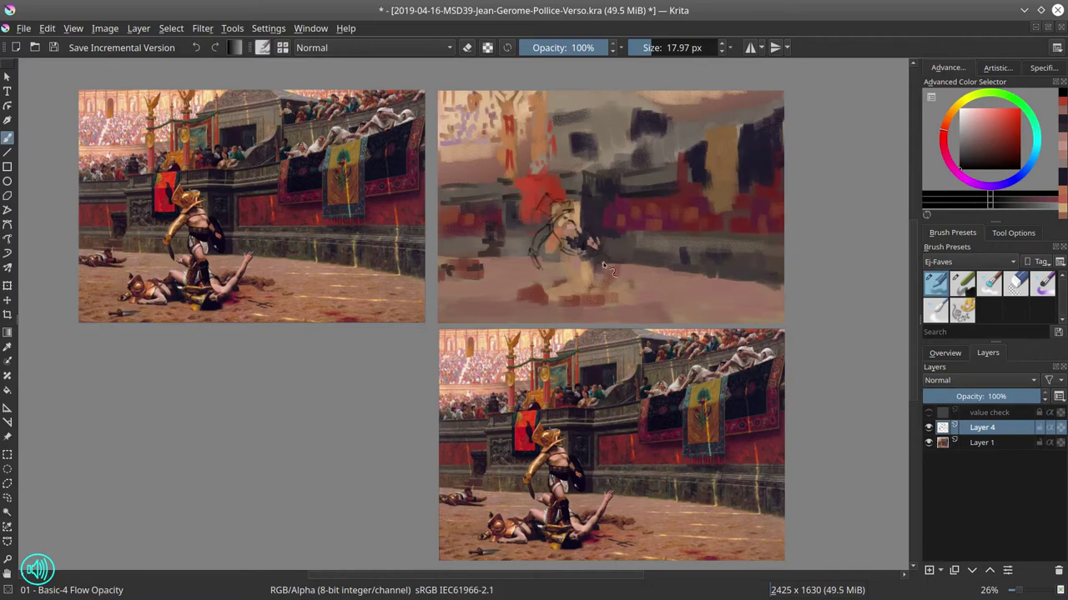
left_click_drag(584, 215, 587, 254)
left_click_drag(575, 294, 569, 268)
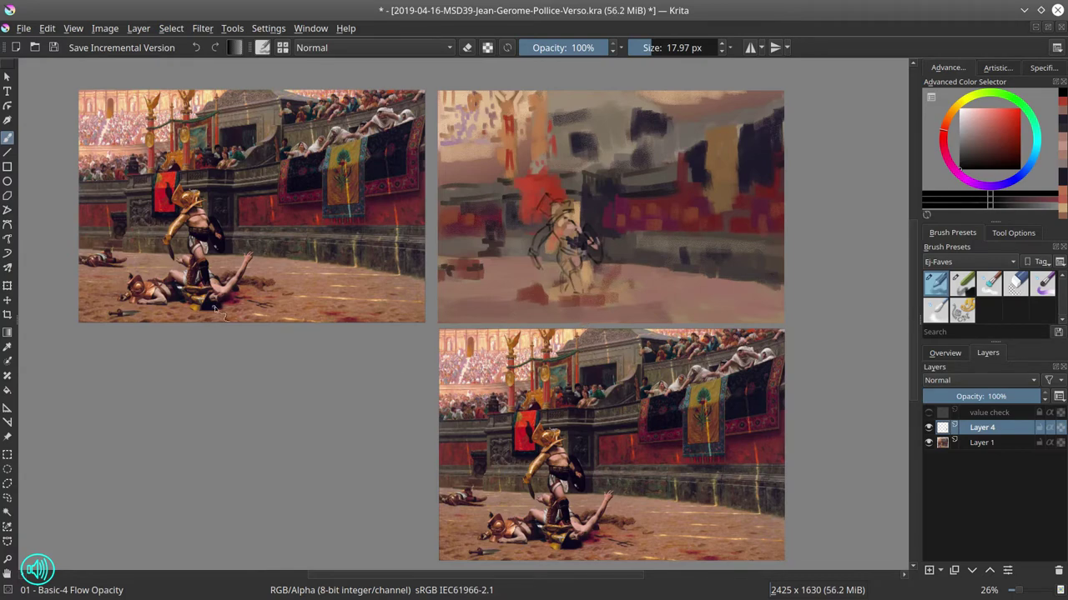
Sketch the fallen figures at the gladiator's feet and the distant body at the far side of the arena.
mouse_move(571, 292)
left_mouse_down()
mouse_move(580, 328)
mouse_move(575, 286)
mouse_move(597, 301)
left_mouse_up()
left_click_drag(597, 293, 610, 275)
left_click_drag(536, 285, 551, 284)
mouse_move(511, 279)
left_mouse_down()
mouse_move(518, 294)
mouse_move(535, 278)
left_mouse_up()
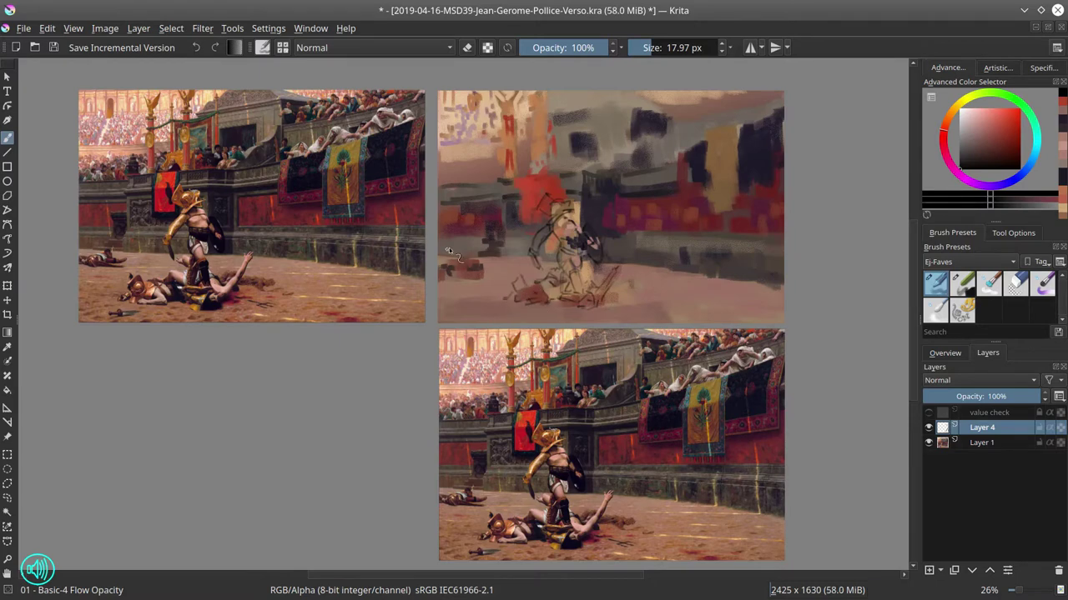
left_click_drag(460, 268, 482, 276)
Sketch the arena wall's side details, the central pillar and the balcony edge above the tapestries, and save the document.
left_click_drag(487, 193, 487, 204)
mouse_move(521, 205)
left_mouse_down()
mouse_move(518, 180)
mouse_move(540, 177)
left_mouse_up()
key("ctrl+z")
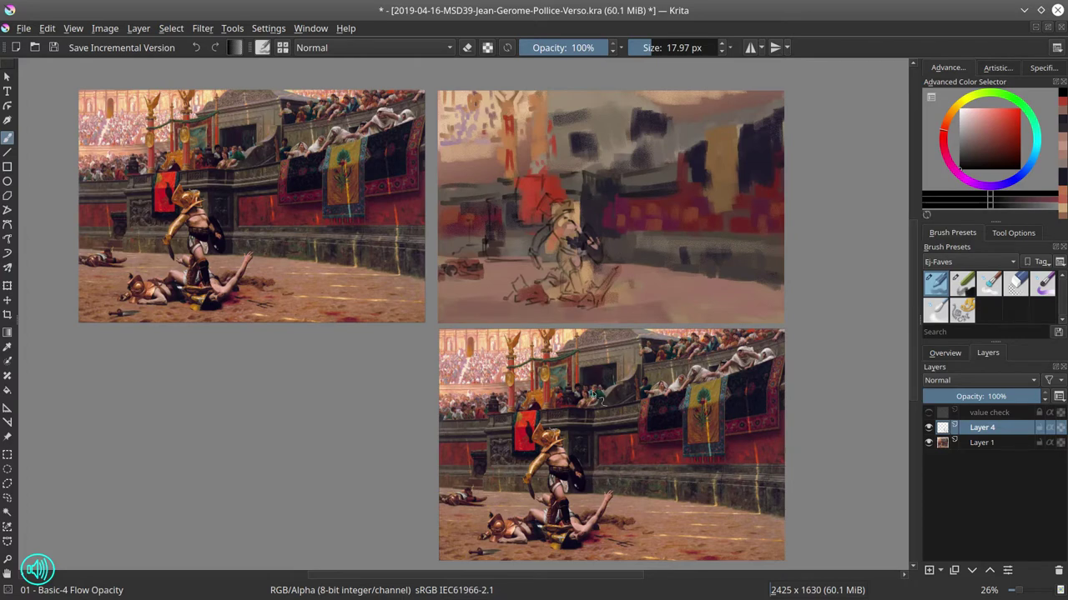
mouse_move(588, 176)
left_mouse_down()
mouse_move(612, 192)
mouse_move(597, 180)
mouse_move(610, 197)
mouse_move(611, 249)
left_mouse_up()
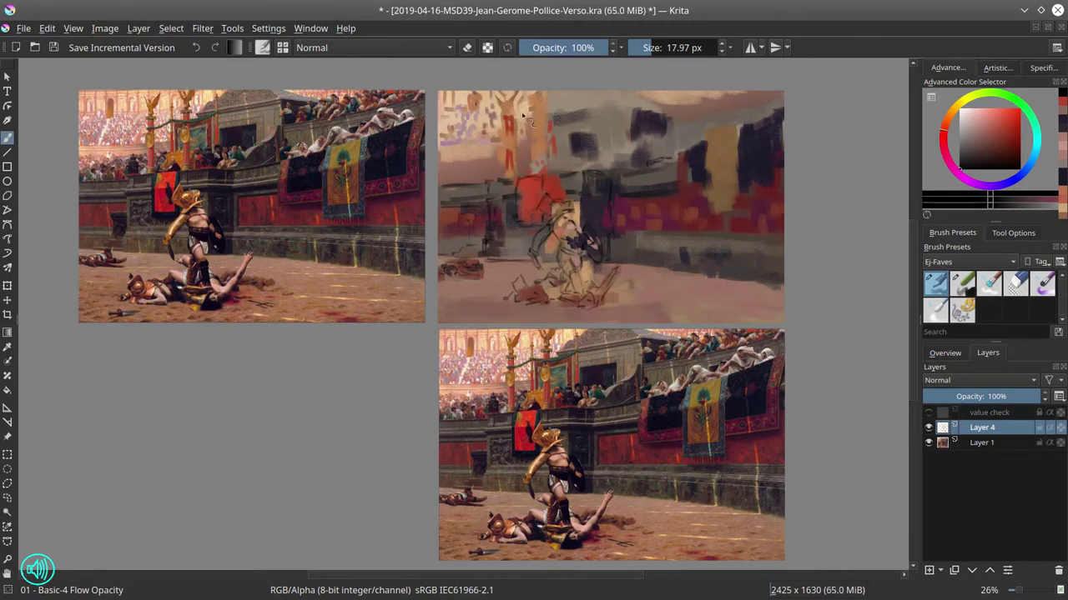
left_click_drag(676, 152, 698, 144)
key("ctrl+s")
Check the recording status in SimpleScreenRecorder and return to the painting.
left_click(473, 14)
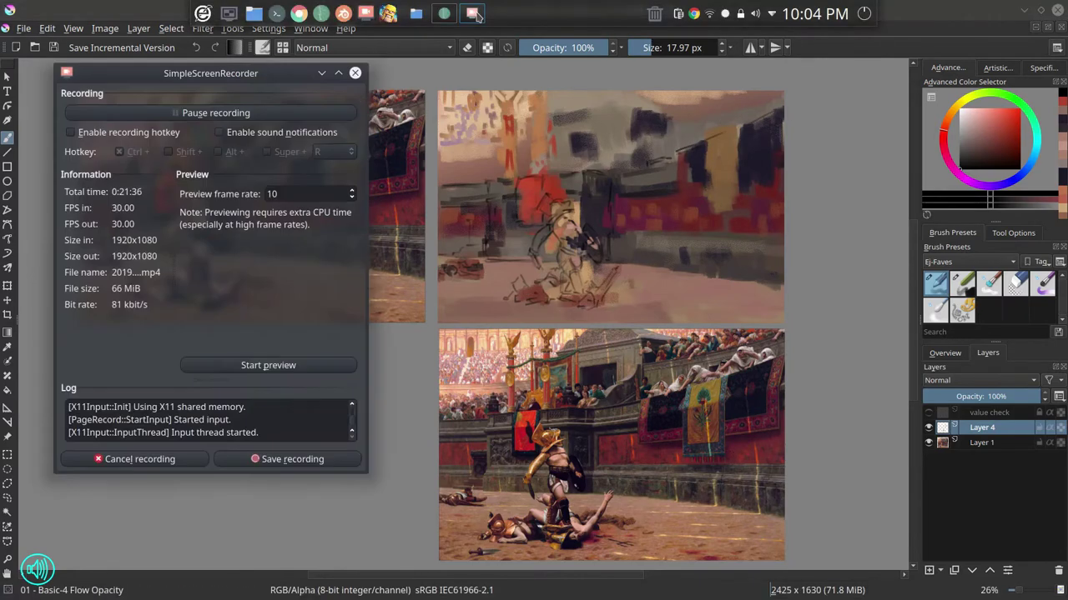
left_click(473, 14)
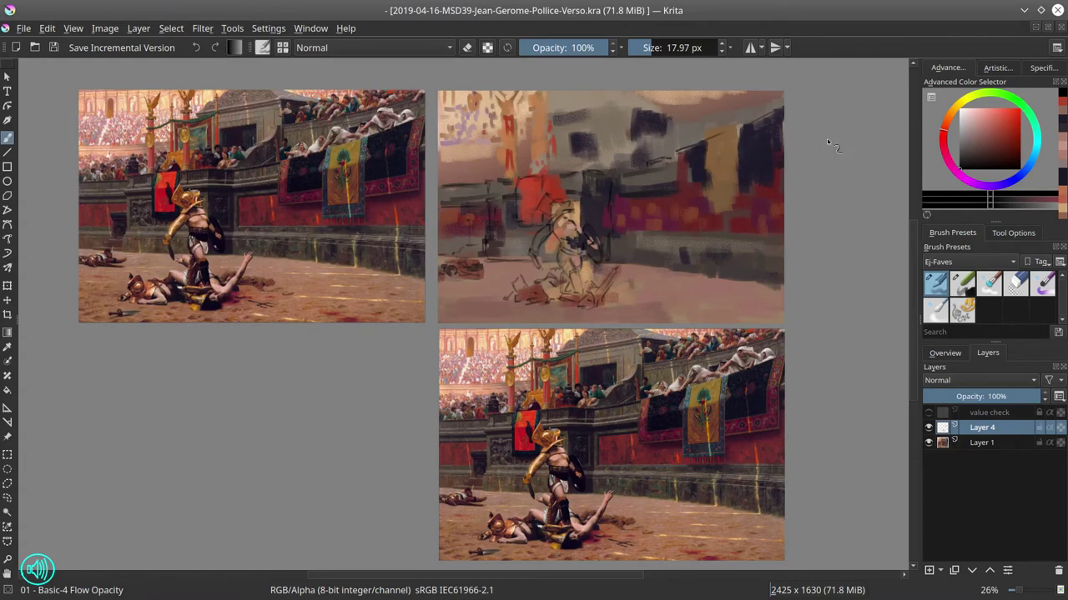
Outline the hanging tapestries and the wall panels beneath the balcony, and save the document.
left_click_drag(691, 214, 708, 215)
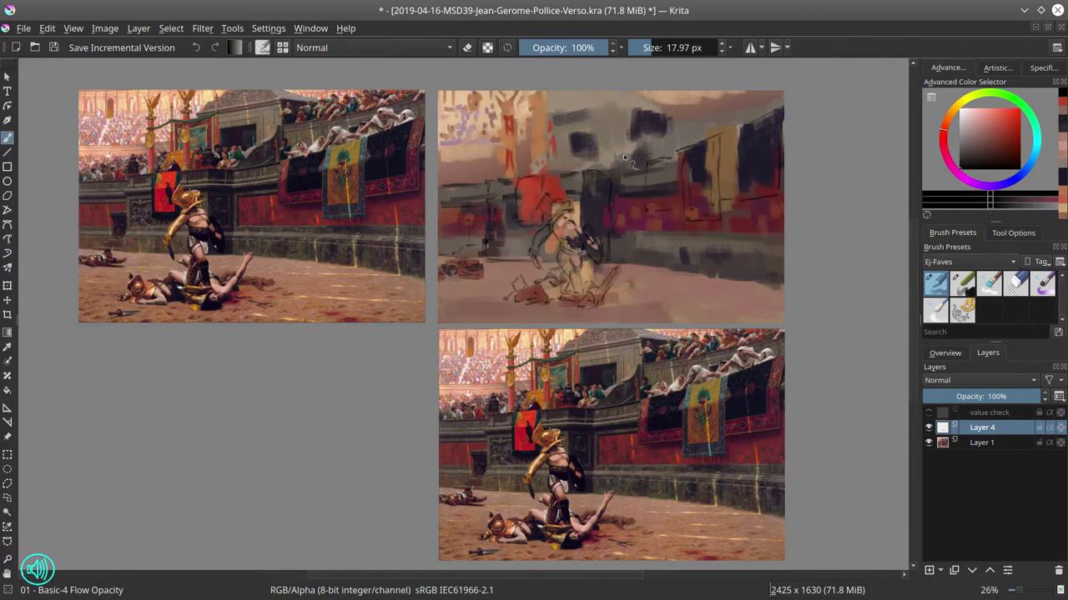
left_click_drag(648, 173, 644, 197)
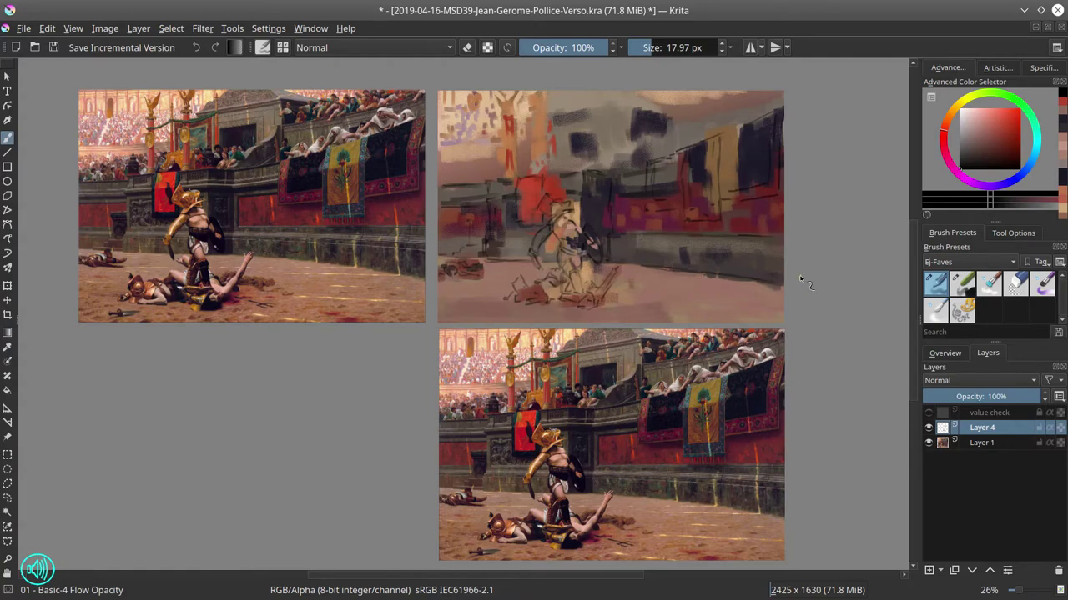
left_click(55, 48)
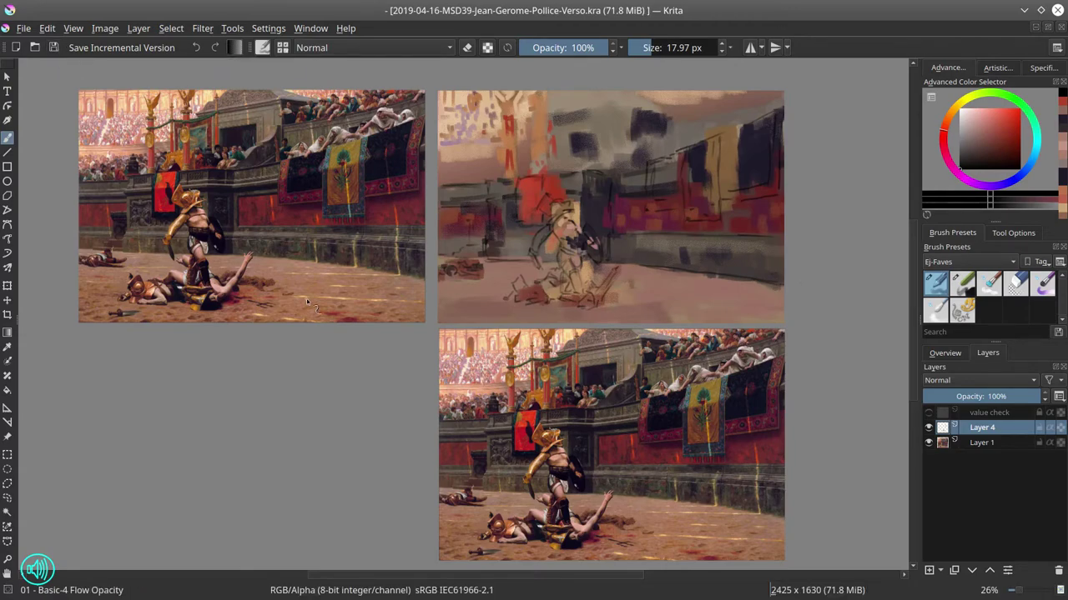
Mirror the whole image horizontally and save the document.
left_click(104, 30)
left_click(151, 187)
left_click_drag(334, 462, 17, 442)
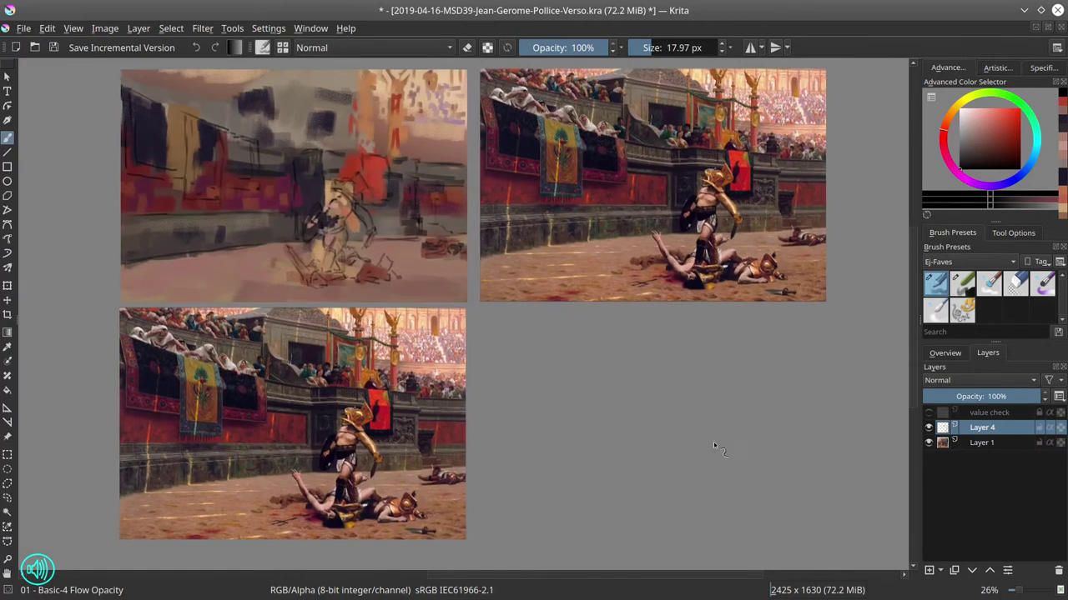
left_click(53, 47)
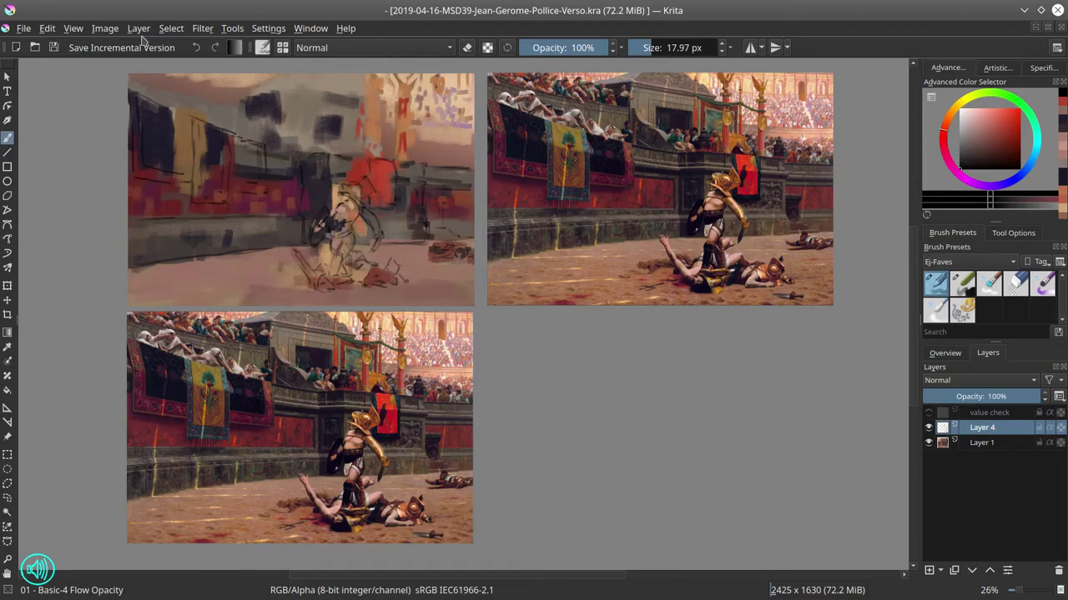
Sketch the balcony edge, the two tall columns and the shape above the red banner on the mirrored image.
left_click_drag(298, 156, 308, 159)
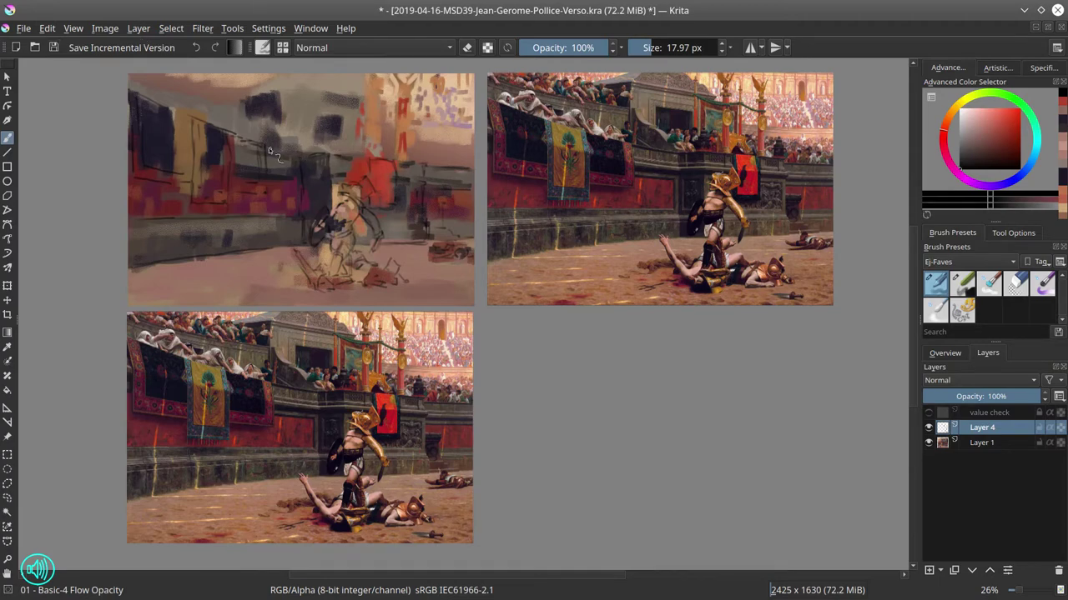
left_click_drag(395, 94, 393, 150)
left_click_drag(402, 99, 402, 159)
left_click_drag(357, 94, 356, 157)
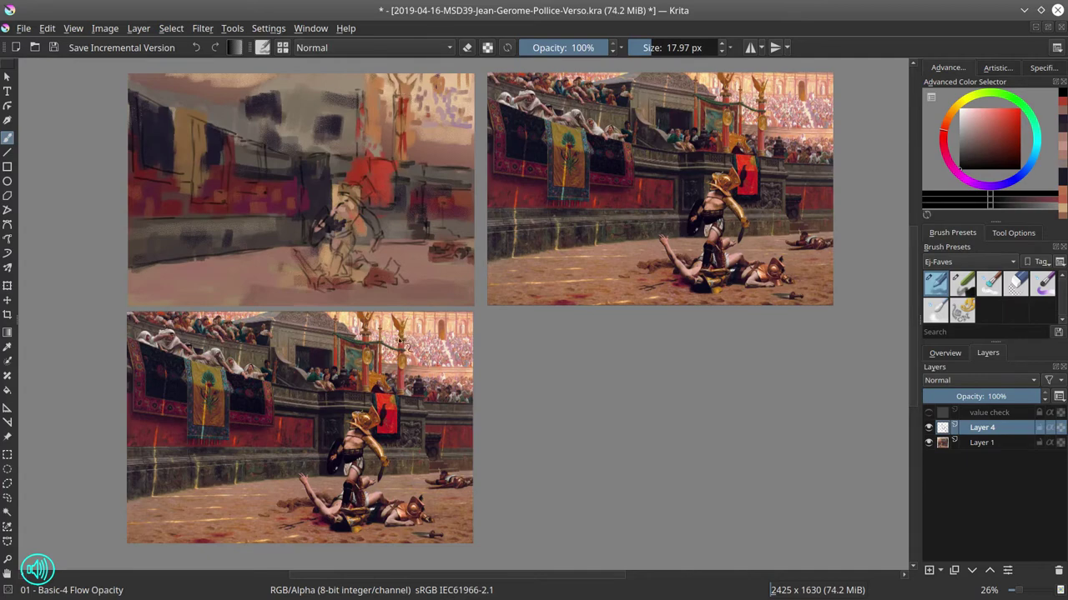
left_click_drag(390, 78, 401, 100)
left_click_drag(373, 145, 382, 156)
Sketch the spectators along the balcony, the upper stand lines, the pole and drape, and the banner's top.
mouse_move(208, 111)
left_mouse_down()
mouse_move(215, 104)
mouse_move(145, 92)
left_mouse_up()
left_click_drag(175, 90, 253, 106)
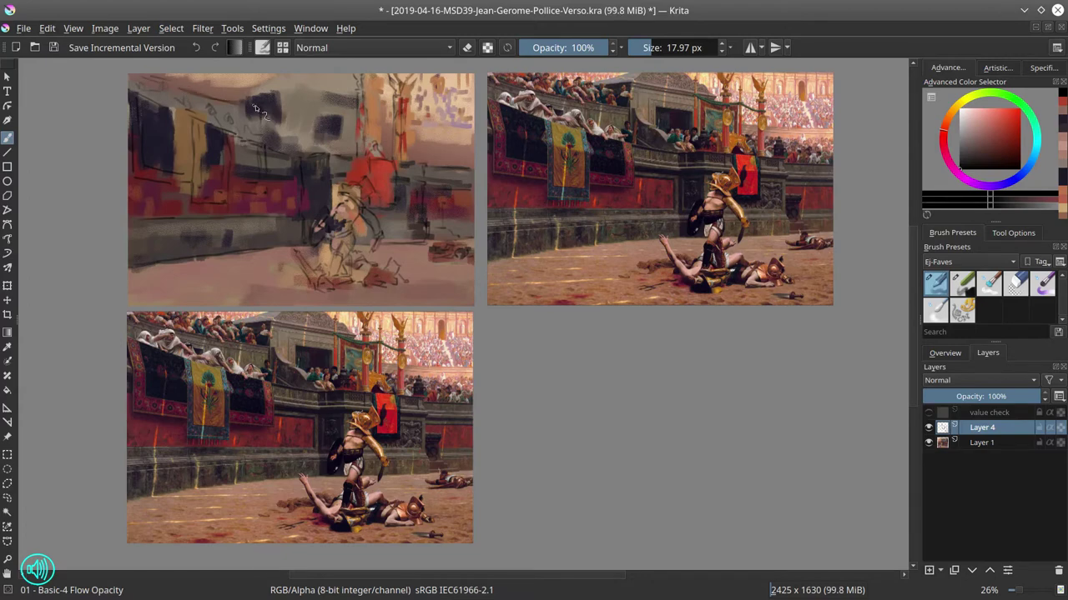
mouse_move(318, 141)
left_mouse_down()
mouse_move(308, 135)
mouse_move(319, 148)
left_mouse_up()
mouse_move(260, 106)
left_mouse_down()
mouse_move(274, 132)
mouse_move(260, 125)
mouse_move(271, 117)
mouse_move(288, 140)
mouse_move(274, 126)
mouse_move(281, 135)
mouse_move(318, 118)
left_mouse_up()
mouse_move(326, 89)
left_mouse_down()
mouse_move(326, 114)
mouse_move(329, 86)
mouse_move(355, 95)
left_mouse_up()
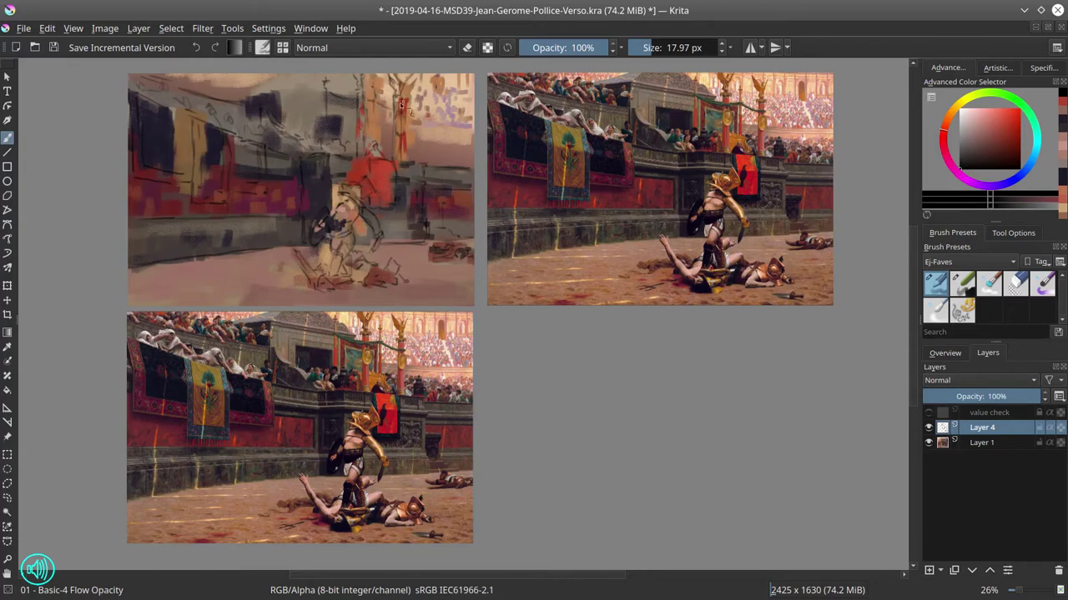
left_click_drag(373, 142, 384, 151)
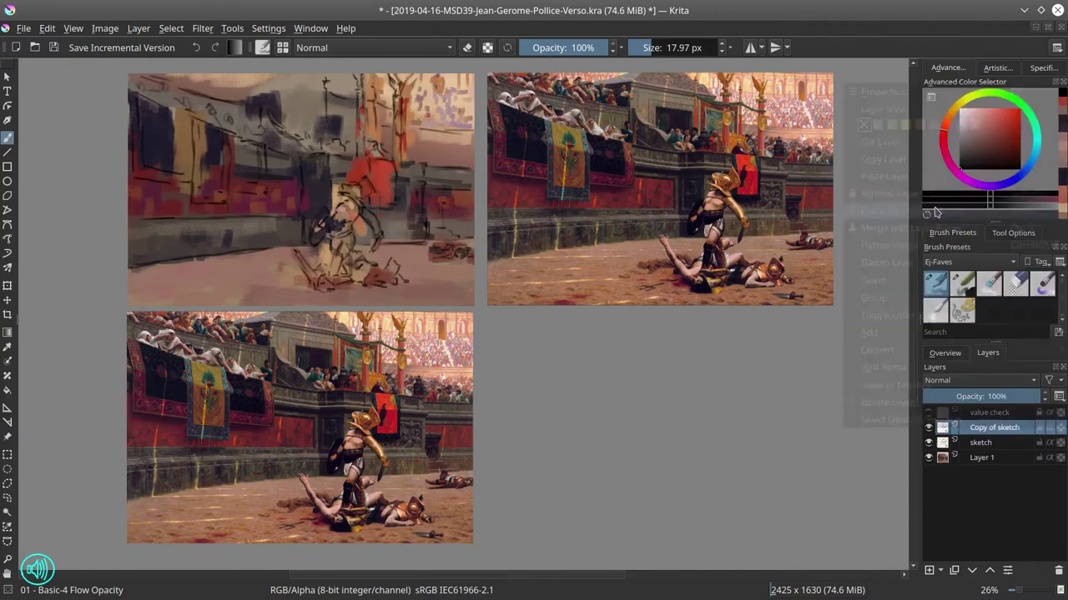
Merge the duplicate sketch layer into a locked "sketch" layer, make Layer 1 active, and save the document.
right_click(998, 434)
left_click(1017, 447)
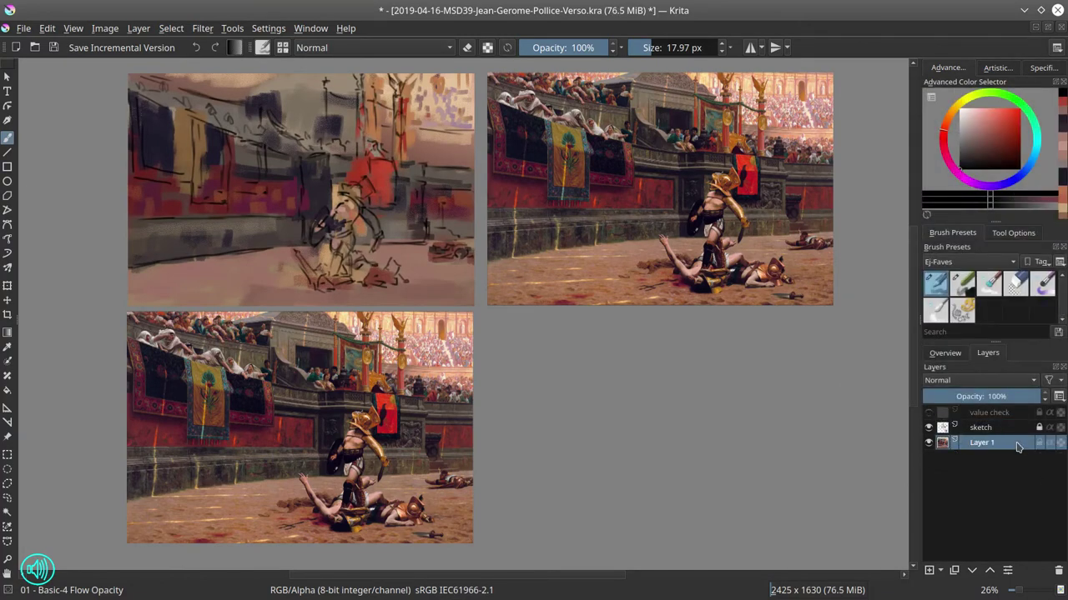
left_click(53, 49)
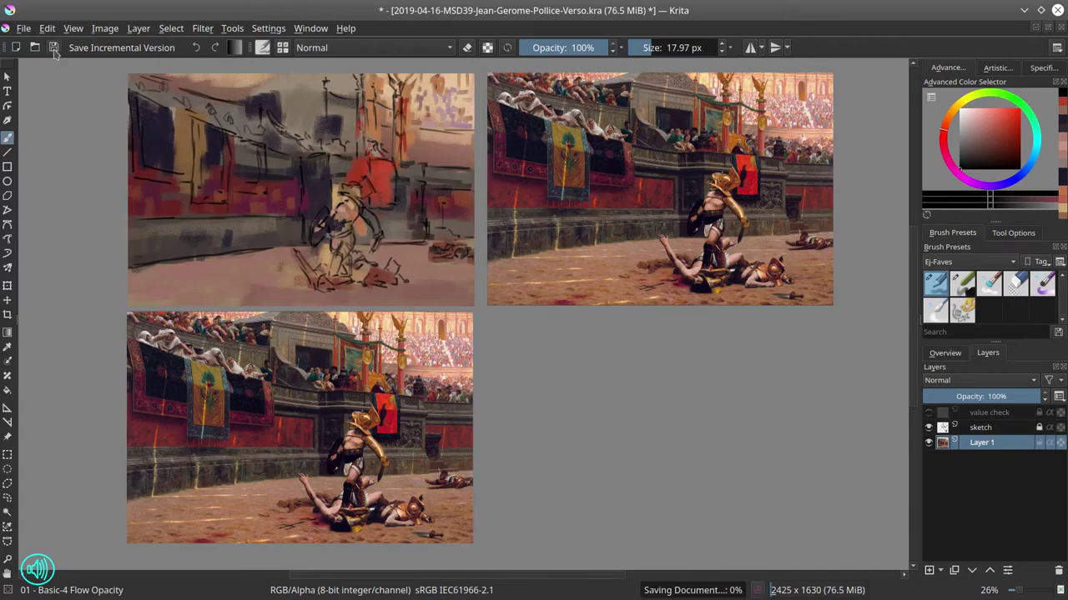
Mirror the image horizontally back to its original orientation and save the document.
left_click(105, 28)
left_click(150, 183)
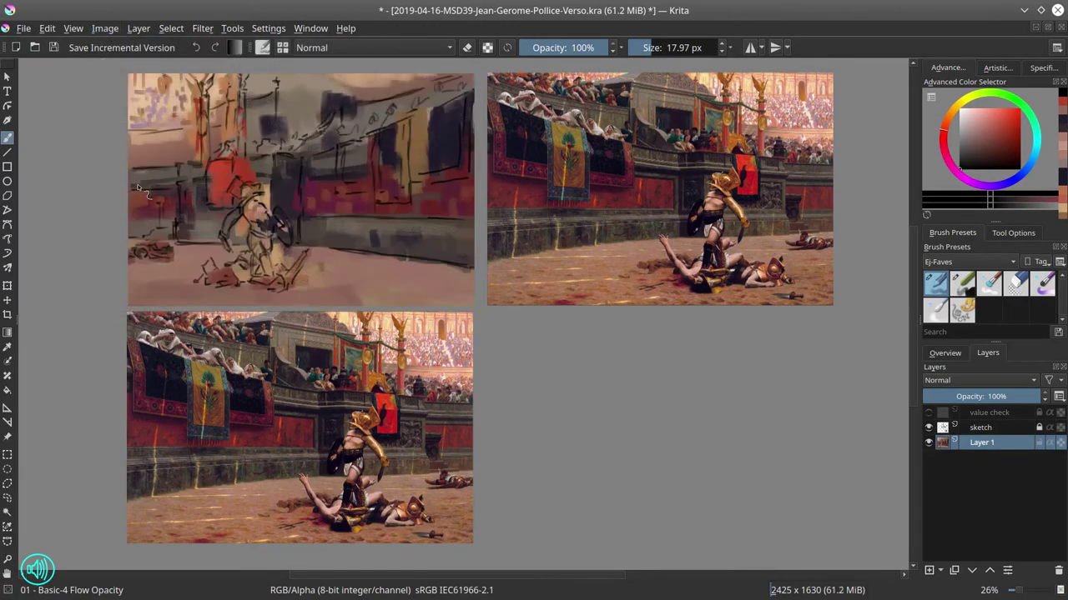
key("ctrl+s")
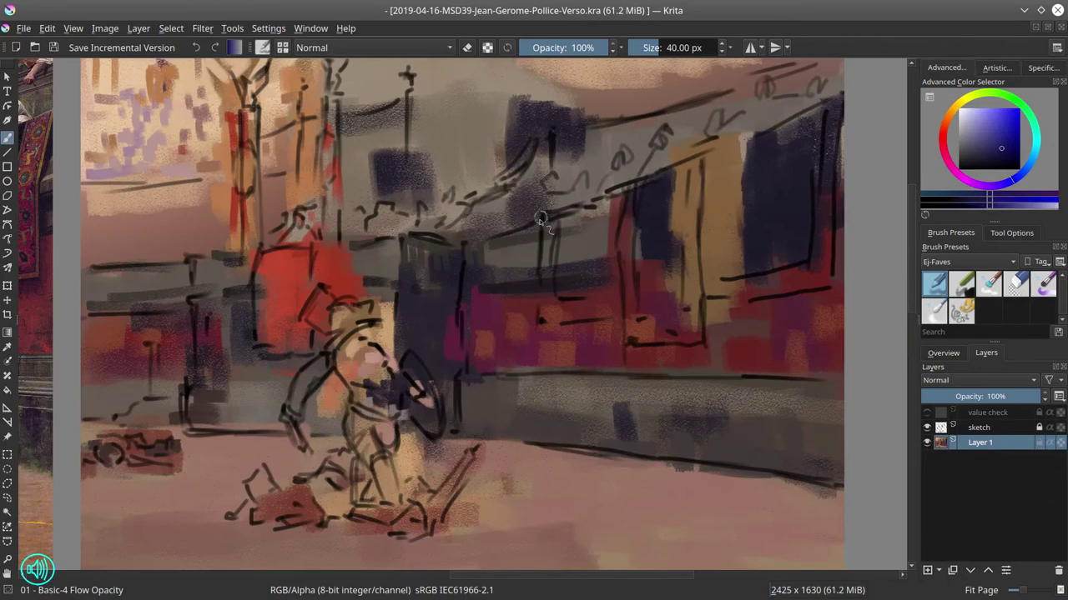
Switch to the 02 - Chalk Details brush preset.
key("slash")
left_click_drag(514, 208, 500, 292)
mouse_move(500, 292)
left_mouse_down()
mouse_move(564, 267)
mouse_move(678, 333)
left_mouse_up()
mouse_move(678, 333)
left_mouse_down()
mouse_move(685, 306)
mouse_move(663, 200)
left_mouse_up()
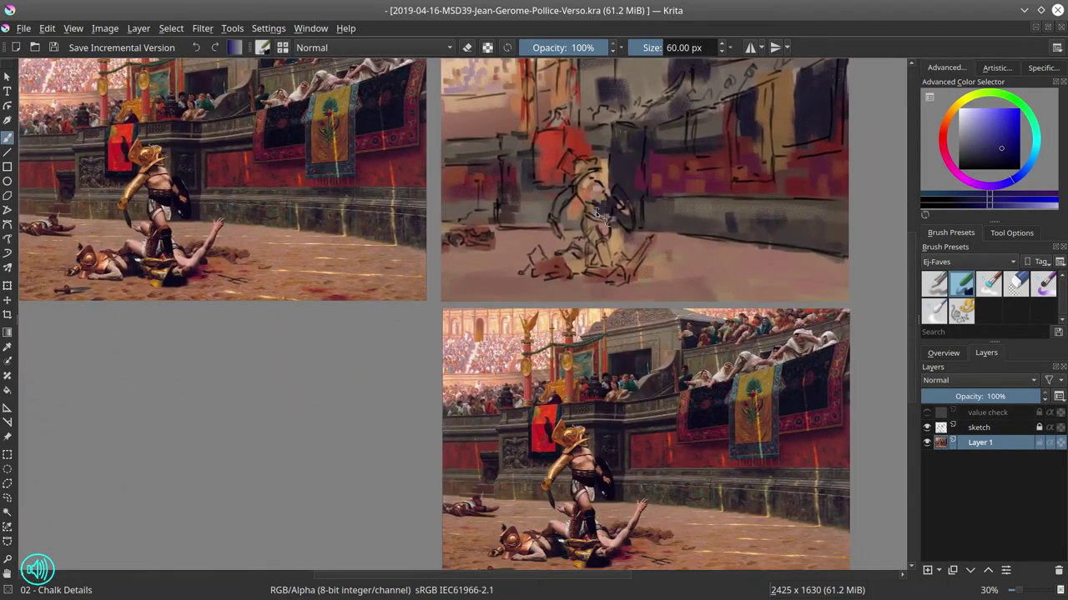
Draw a polygonal selection around the standing gladiator and the fallen figures at his feet.
key("l")
left_click(653, 277)
left_click(658, 232)
left_click(637, 228)
left_click(623, 175)
left_click(598, 152)
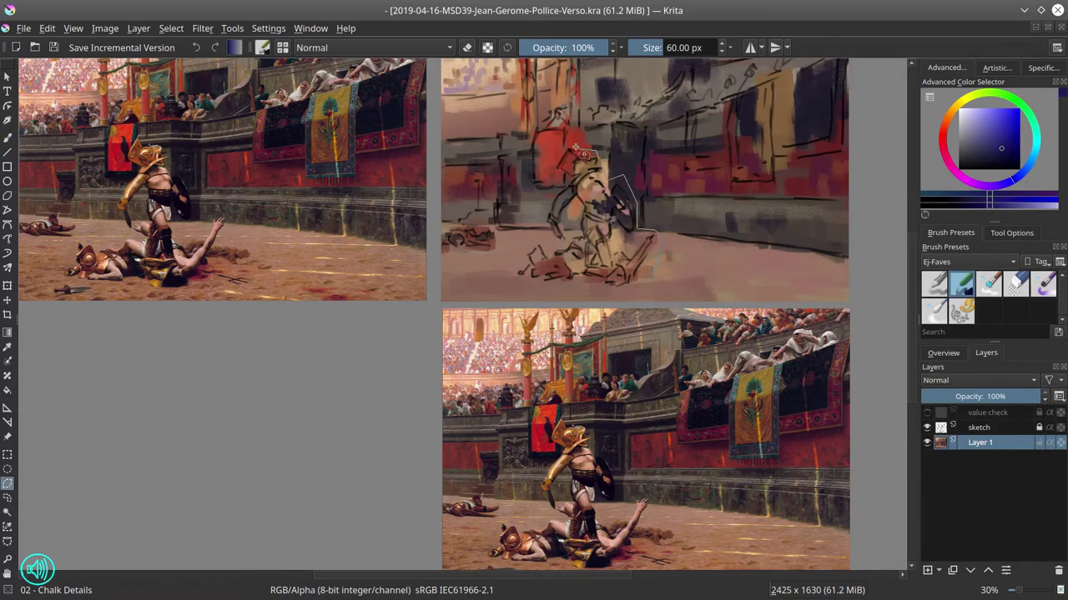
left_click(570, 145)
left_click(551, 170)
mouse_move(543, 217)
left_mouse_down()
mouse_move(521, 275)
mouse_move(583, 296)
mouse_move(659, 238)
left_mouse_up()
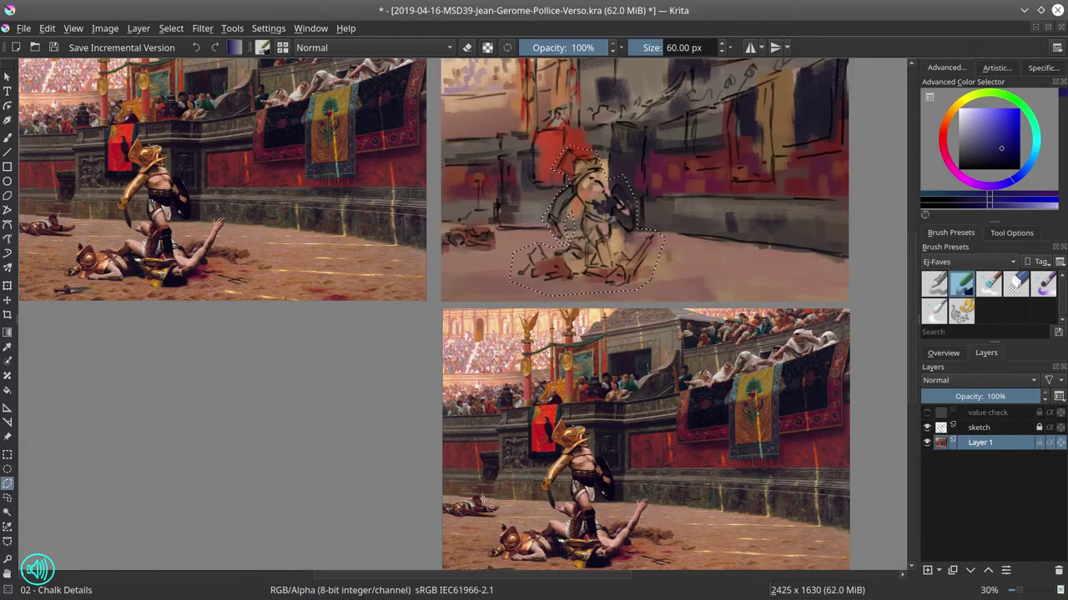
Unlock the sketch layer, move the selected figures slightly left, clear the selection and relock the layer.
left_click(8, 300)
mouse_move(581, 260)
left_mouse_down()
mouse_move(562, 268)
mouse_move(577, 266)
left_mouse_up()
key("ctrl+z")
left_click(979, 428)
left_click(1038, 427)
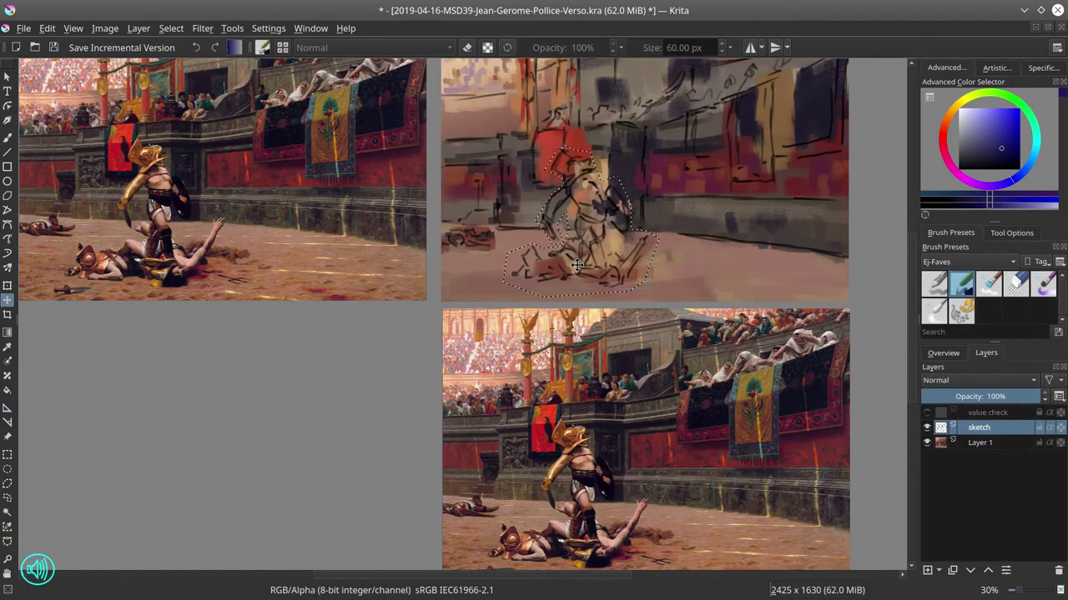
left_click(171, 28)
left_click(188, 61)
left_click(1039, 428)
Duplicate the sketch layer as a hidden layer named "original sketch" and make Layer 1 active.
right_click(984, 429)
left_click(917, 212)
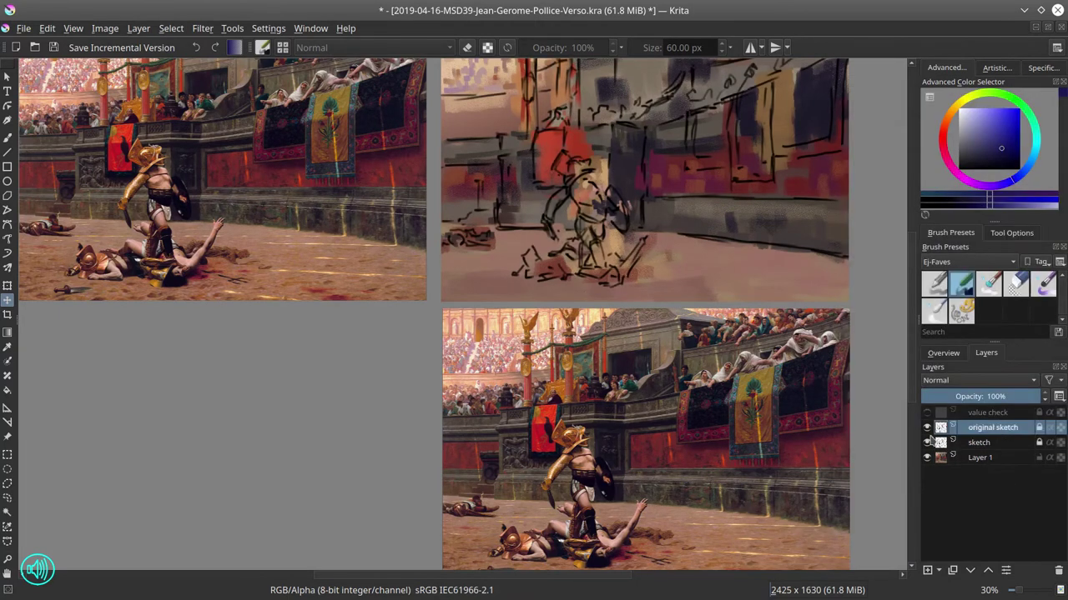
left_click(980, 457)
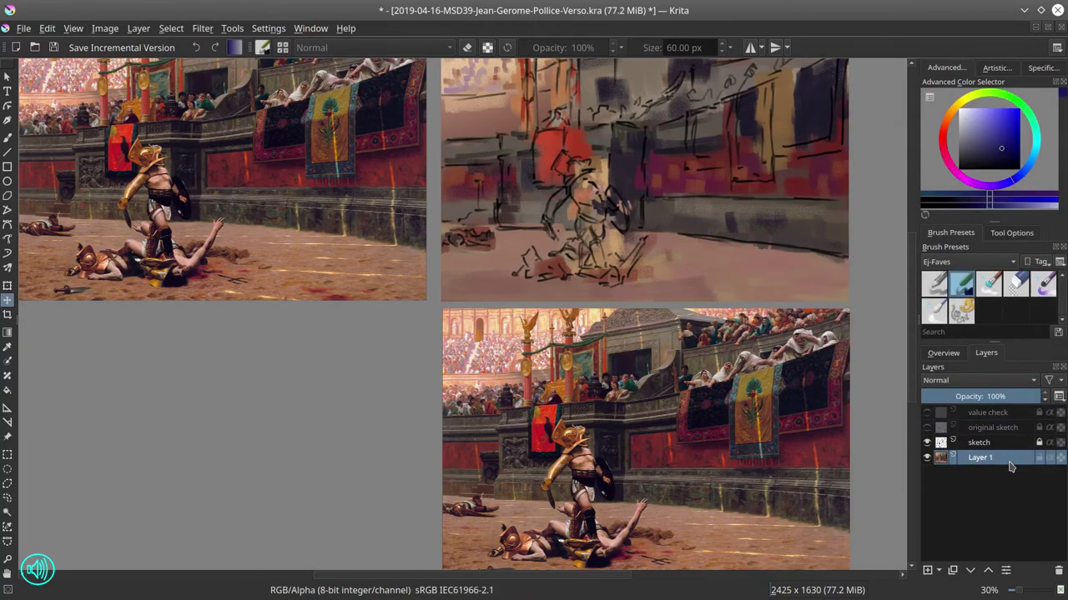
Sample colours and paint the gladiator's helmet and sword arm in golden orange on Layer 1.
scroll(628, 231, "up", 2)
mouse_move(627, 231)
left_mouse_down()
mouse_move(625, 250)
mouse_move(600, 250)
mouse_move(552, 284)
left_mouse_up()
key("b")
left_click(606, 222, "ctrl")
left_click(587, 252, "ctrl")
left_click(578, 218, "ctrl")
mouse_move(561, 228)
left_mouse_down()
mouse_move(573, 240)
mouse_move(579, 232)
mouse_move(549, 281)
mouse_move(566, 247)
left_mouse_up()
left_click(572, 236, "ctrl")
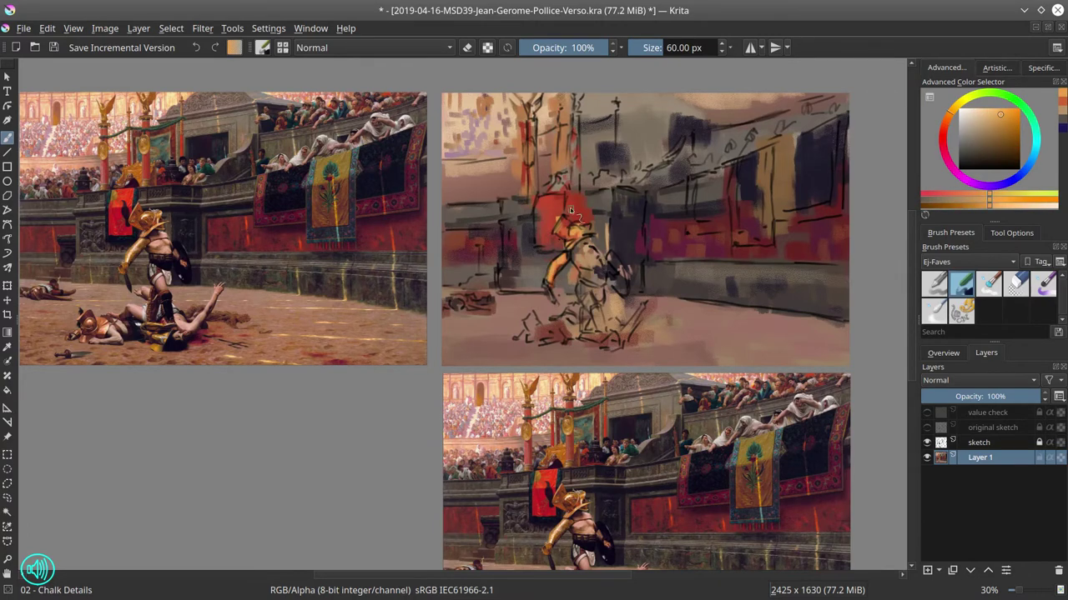
Sample muted ground tones and paint them around the fallen figure's raised arm and near the wall's base.
left_click_drag(838, 105, 829, 130)
left_click(668, 346, "ctrl")
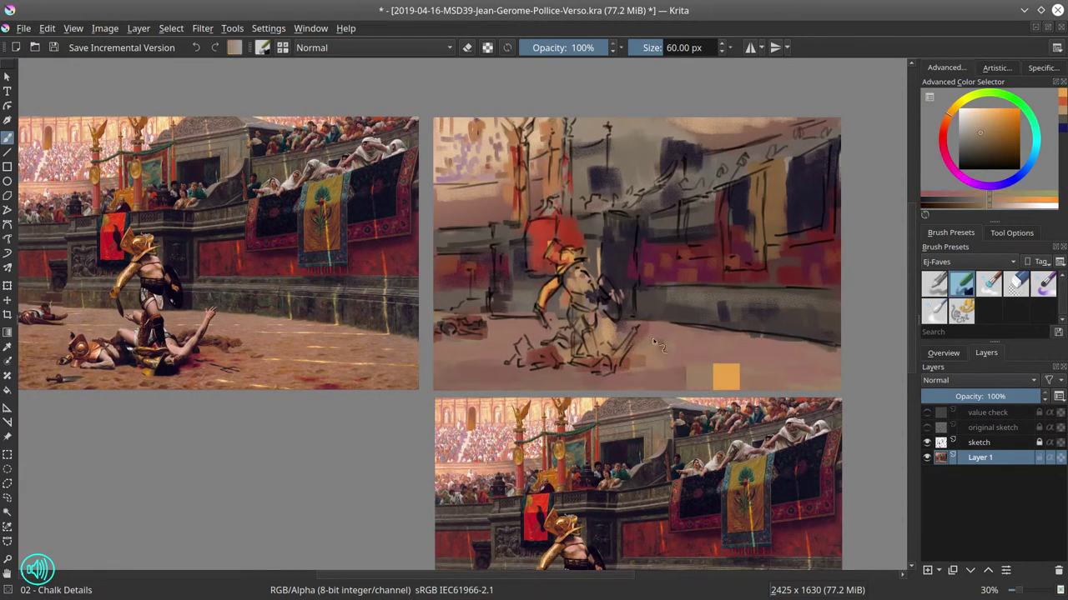
mouse_move(625, 326)
left_mouse_down()
mouse_move(596, 218)
mouse_move(690, 330)
mouse_move(640, 338)
left_mouse_up()
left_click(683, 332, "ctrl")
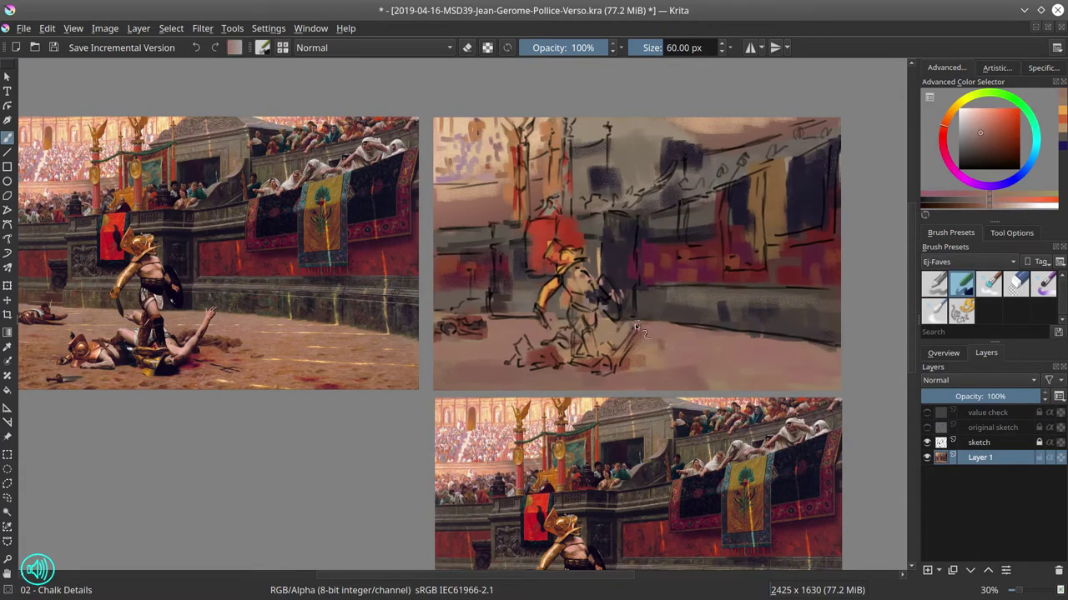
left_click_drag(833, 349, 811, 345)
Paint pinkish spectators above the hanging drapes and dab blue and red crowd accents along the upper stands on Layer 1.
left_click_drag(700, 186, 740, 164)
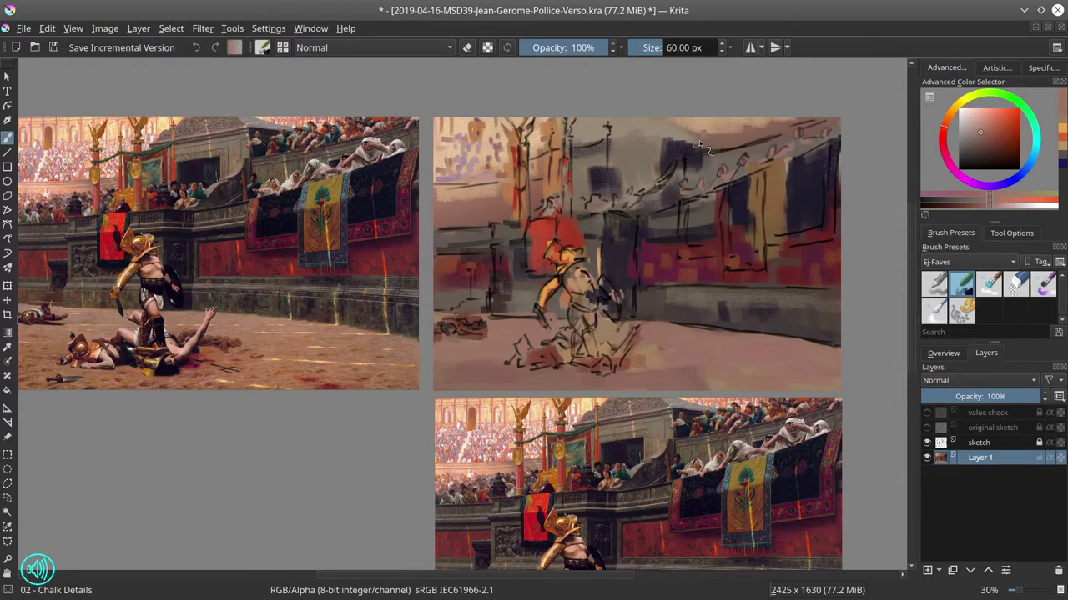
left_click(1003, 184)
left_click(990, 137)
left_click_drag(706, 140, 725, 143)
left_click(1031, 159)
left_click(990, 133)
left_click(996, 147)
mouse_move(744, 125)
left_mouse_down()
mouse_move(768, 157)
mouse_move(766, 132)
left_mouse_up()
left_click(944, 127)
left_click(1000, 138)
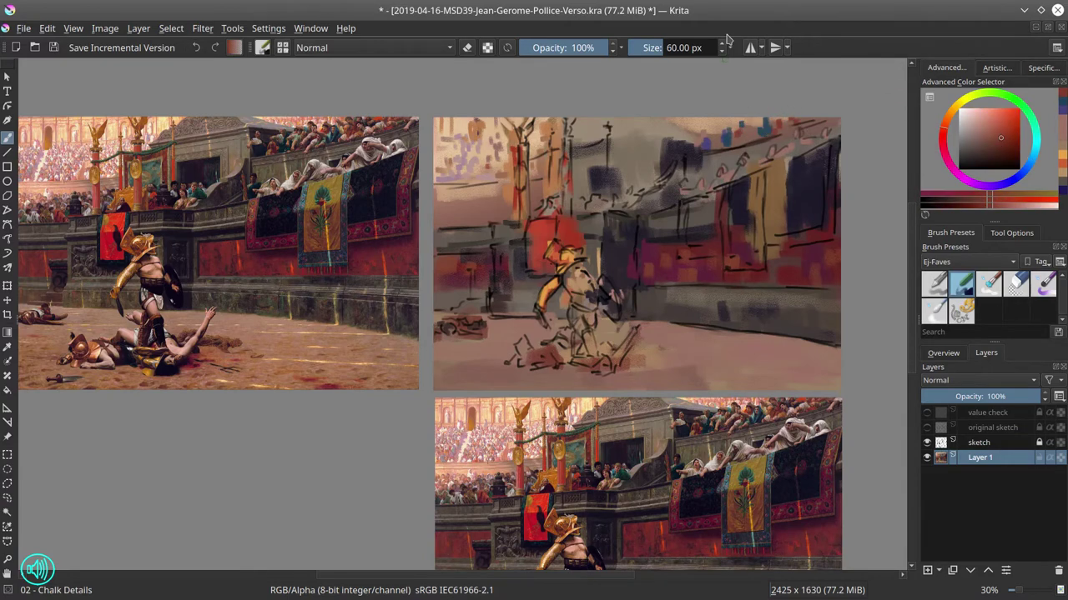
Sample dark greys and paint blocky dark shapes along the podium wall on both sides of the red banner.
left_click(586, 221, "ctrl")
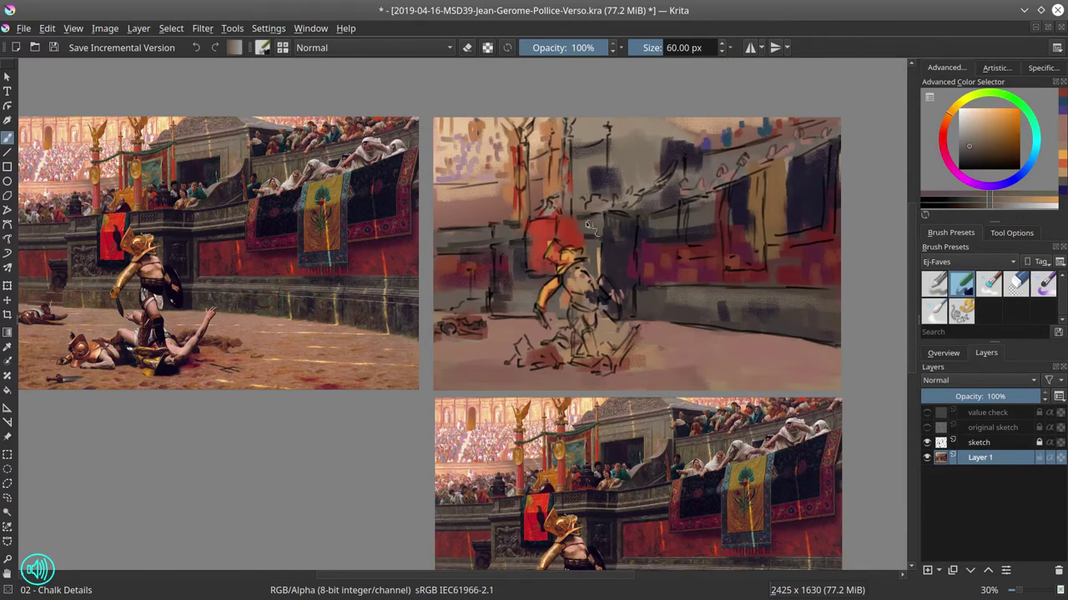
mouse_move(575, 221)
left_mouse_down()
mouse_move(587, 259)
mouse_move(527, 271)
mouse_move(532, 240)
mouse_move(502, 232)
mouse_move(577, 226)
left_mouse_up()
left_click(503, 230, "ctrl")
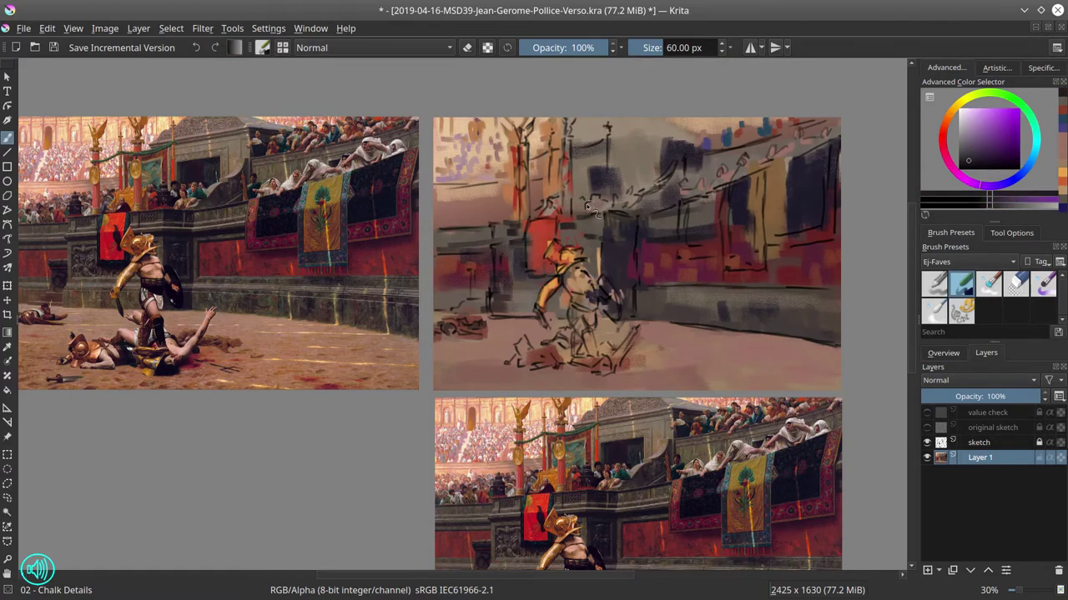
left_click_drag(517, 204, 517, 225)
Sample crowd and stonework tones and add dabs to the distant stands beside the first column.
left_click(500, 152, "ctrl")
mouse_move(512, 135)
left_mouse_down()
mouse_move(516, 166)
mouse_move(518, 155)
left_mouse_up()
left_click(506, 170, "ctrl")
left_click(518, 158, "ctrl")
left_click(507, 141, "ctrl")
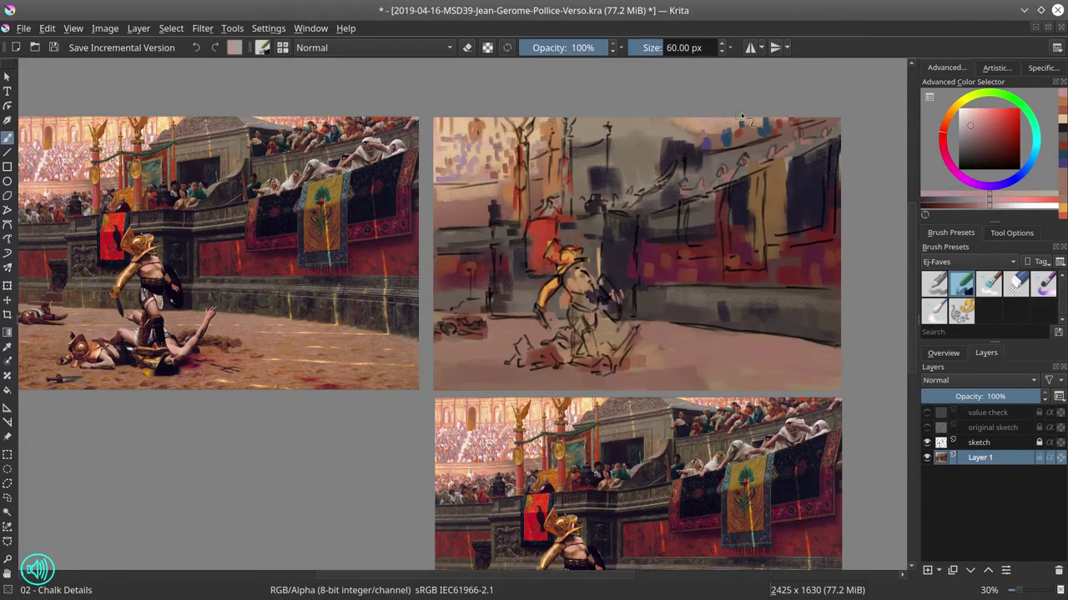
Sample pale, red and neutral tones and paint the row of spectators above the wall beside the first column.
left_click(770, 191, "ctrl")
mouse_move(479, 215)
left_mouse_down()
mouse_move(503, 270)
mouse_move(480, 196)
mouse_move(463, 229)
mouse_move(490, 210)
mouse_move(449, 223)
left_mouse_up()
left_click(571, 257, "ctrl")
left_click(501, 268, "ctrl")
left_click(482, 219, "ctrl")
left_click(487, 215, "ctrl")
left_click(494, 190, "ctrl")
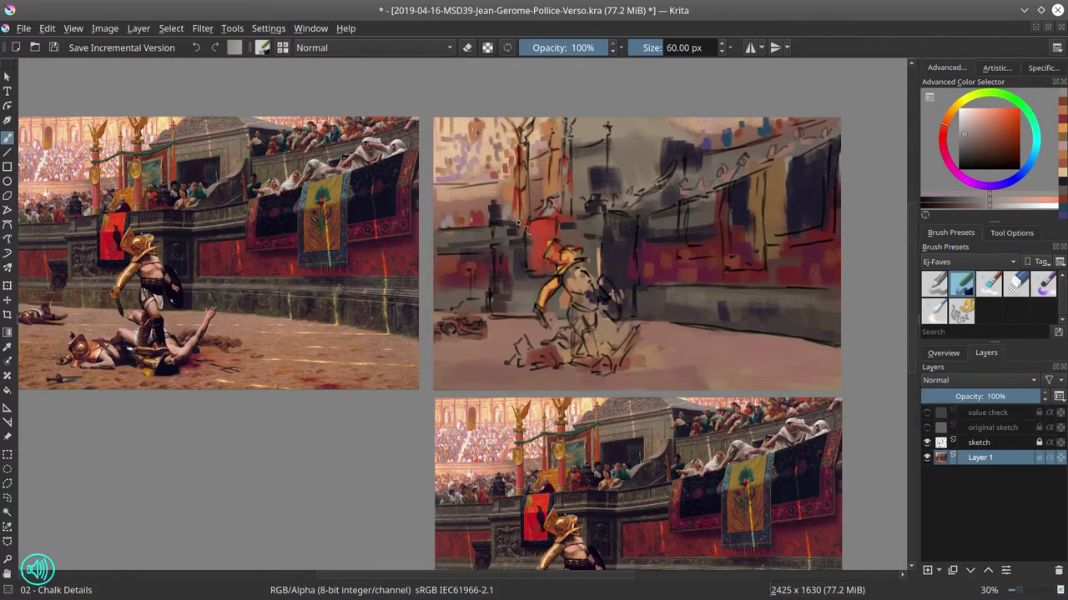
left_click(476, 159, "ctrl")
left_click(443, 219, "ctrl")
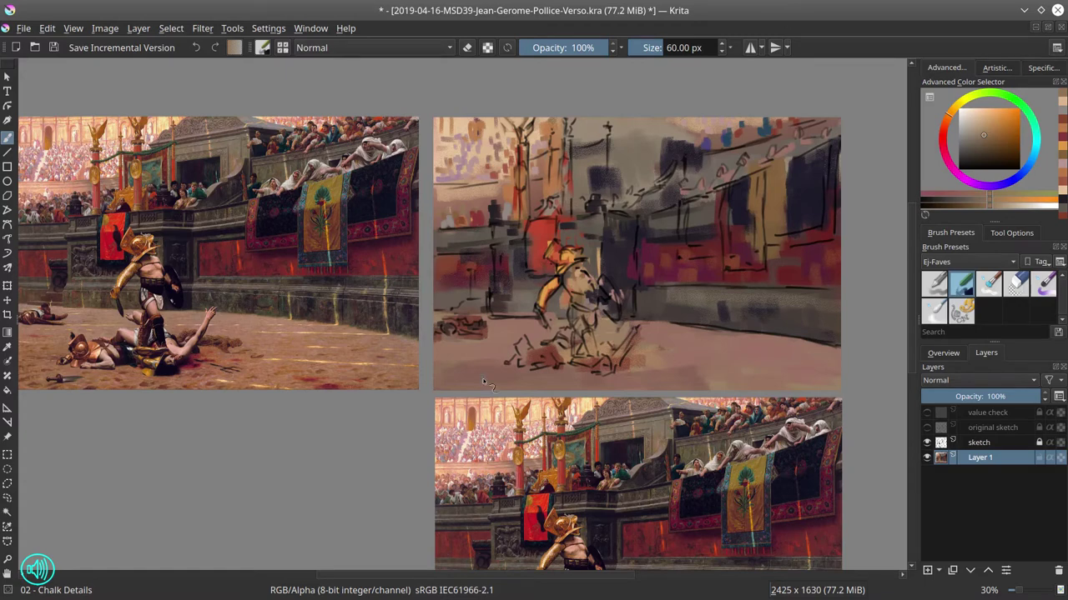
Add a new layer above the sketch and choose the Basic-4 Flow Opacity brush with a near-black colour.
key("Insert")
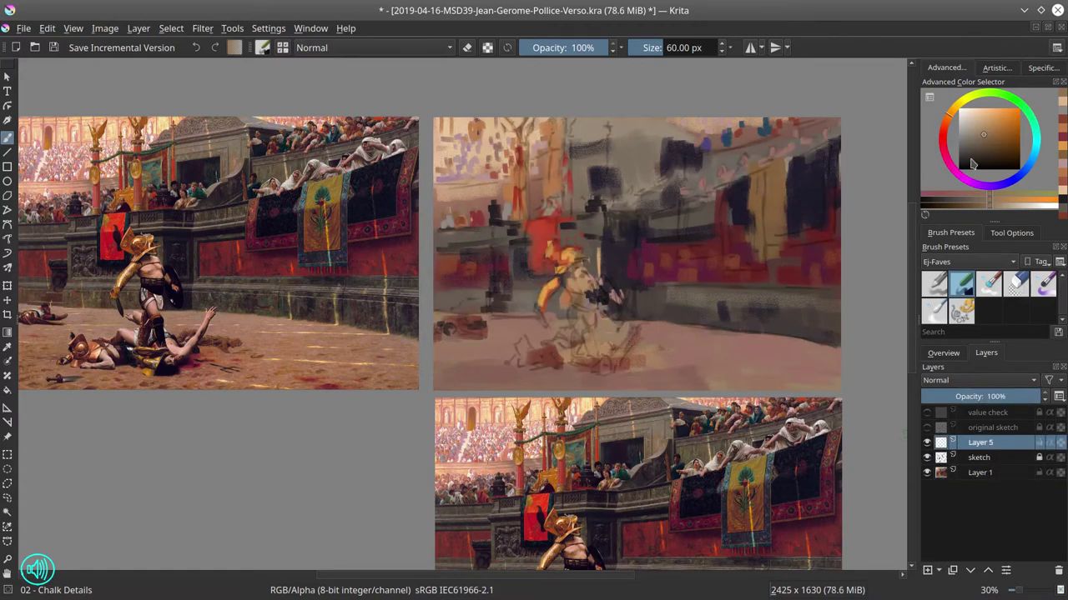
left_click(971, 160)
left_click(934, 284)
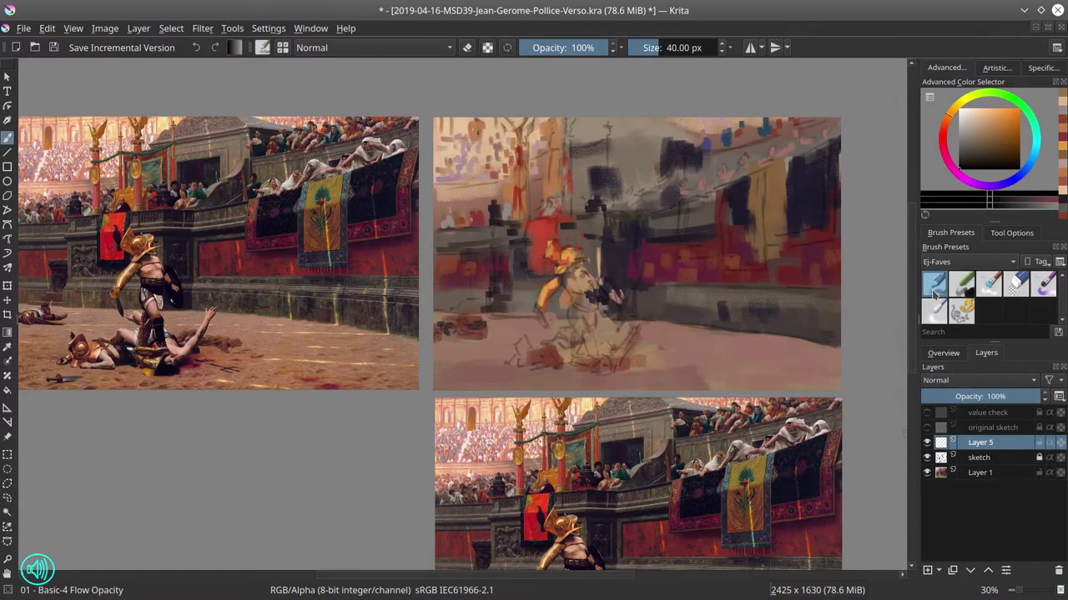
left_click(959, 167)
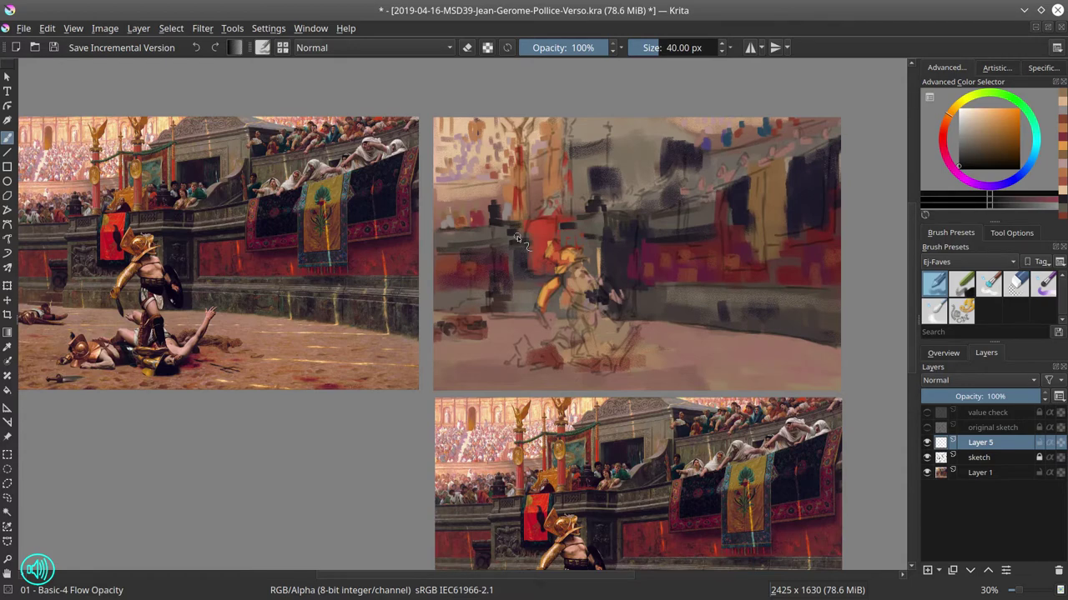
Redraw the standing gladiator's helmet, shoulder and sword arm in thin dark lines with a 12.90 px brush.
left_click_drag(517, 239, 537, 224)
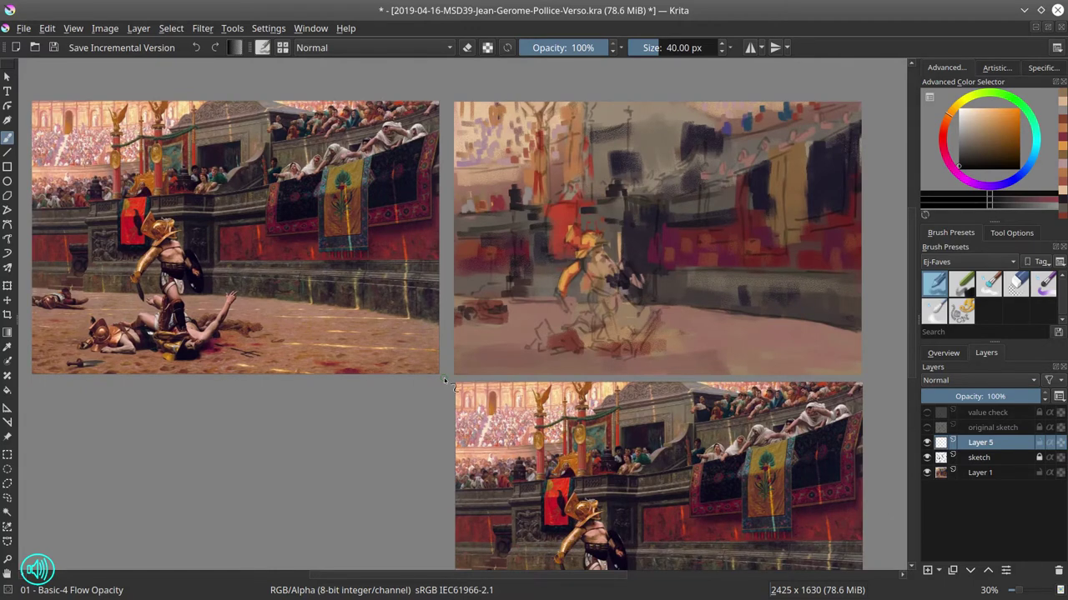
left_click_drag(494, 260, 483, 260)
left_click_drag(571, 237, 564, 241)
key("bracketright")
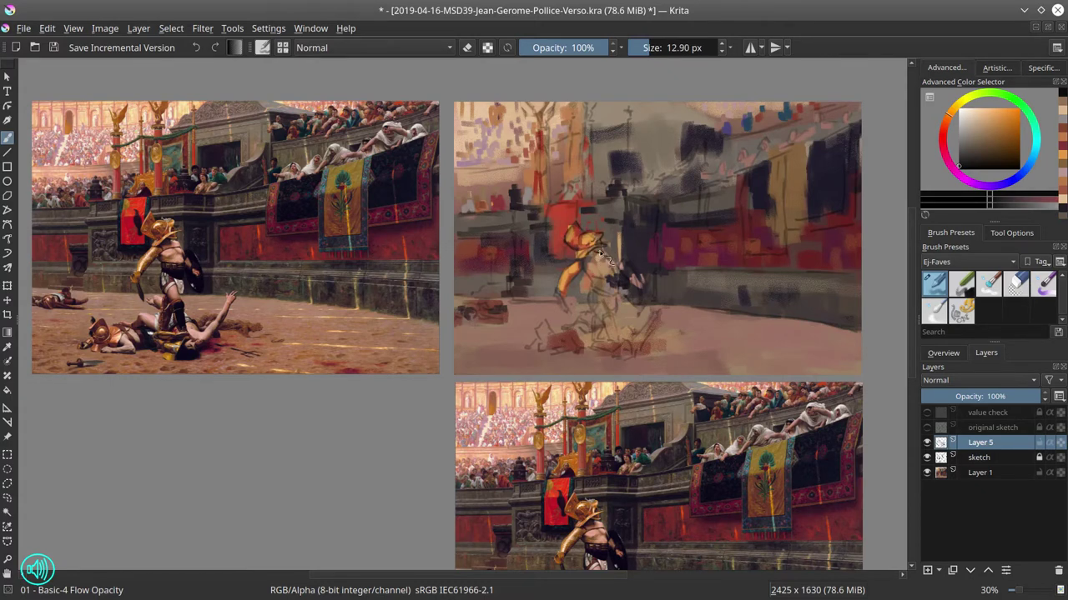
left_click_drag(579, 255, 597, 263)
left_click_drag(571, 315, 573, 297)
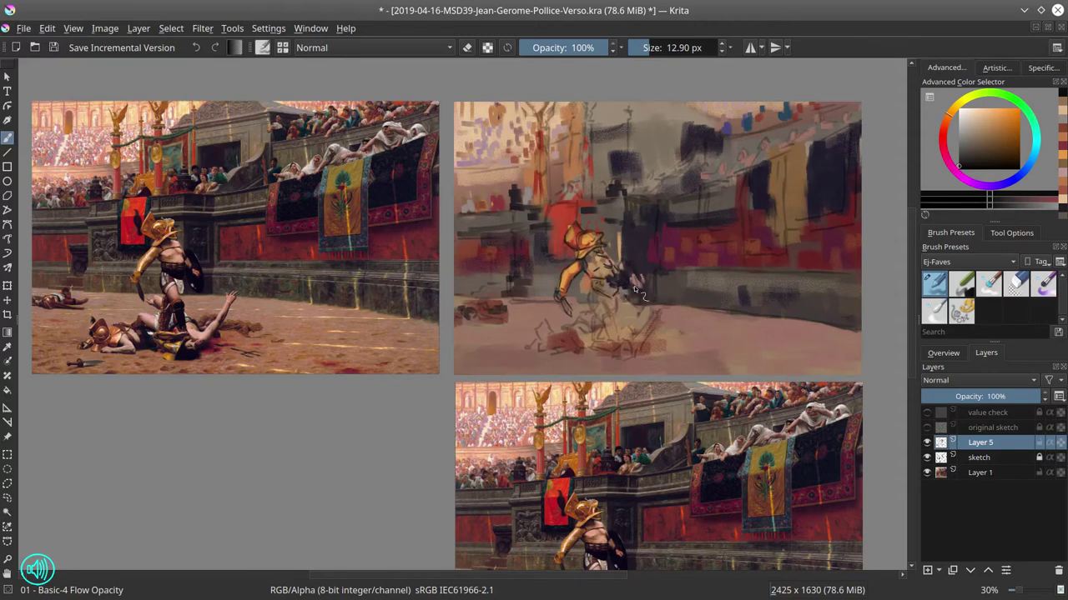
Draw thin dark lines for the gladiator's shield, torso and legs and the fallen figure's raised arm.
left_click_drag(644, 277, 636, 305)
mouse_move(604, 295)
left_mouse_down()
mouse_move(616, 315)
mouse_move(590, 299)
left_mouse_up()
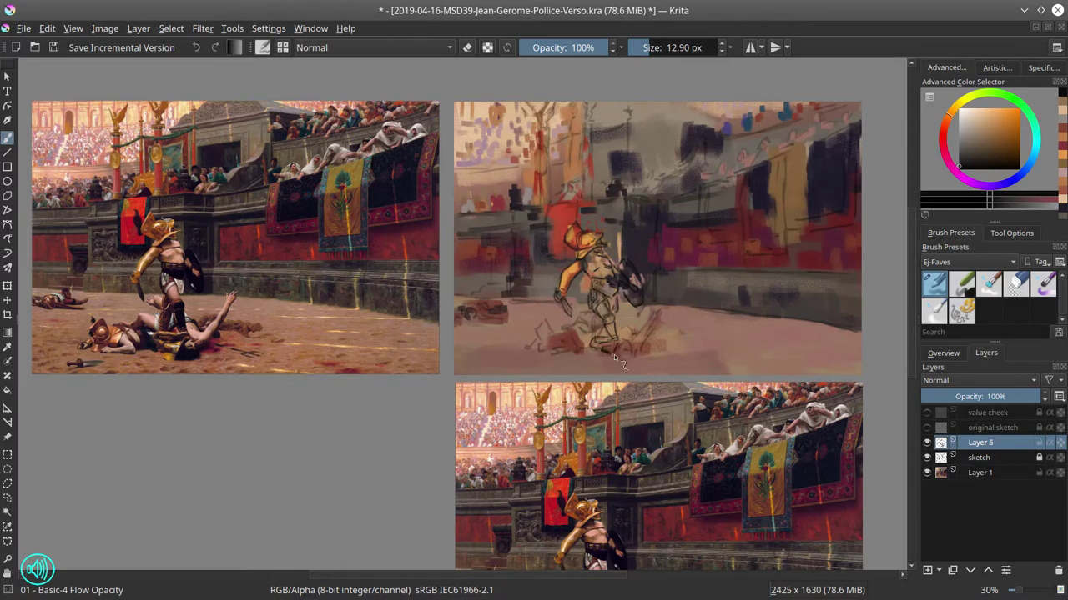
mouse_move(606, 358)
left_mouse_down()
mouse_move(634, 355)
mouse_move(622, 356)
left_mouse_up()
left_click_drag(650, 332, 659, 308)
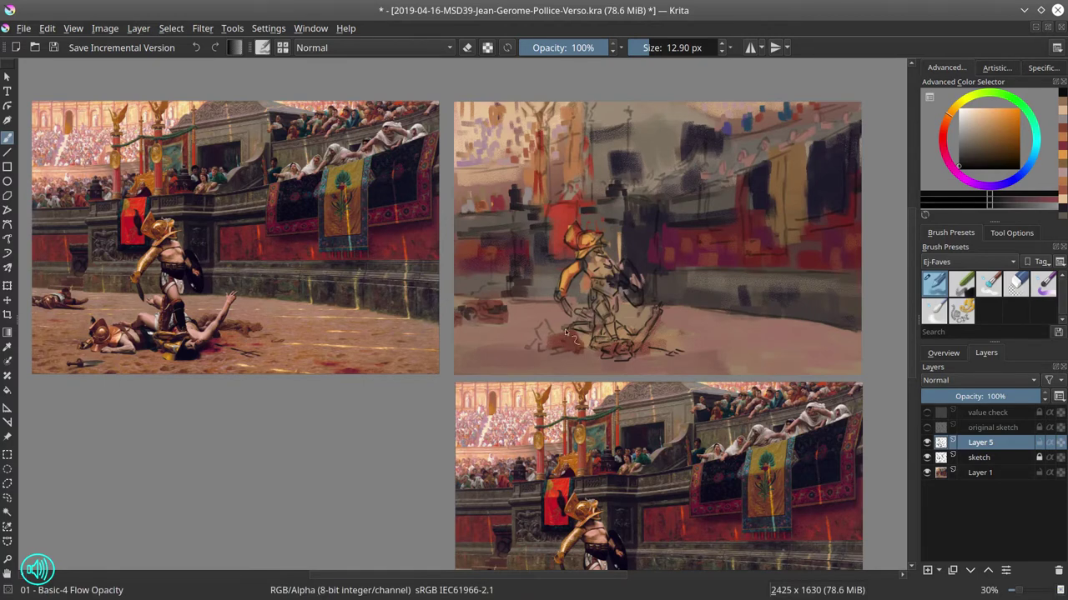
Outline the fallen figure's head and body behind the gladiator, save the document and compare with the sketch layer hidden.
left_click_drag(555, 328, 589, 350)
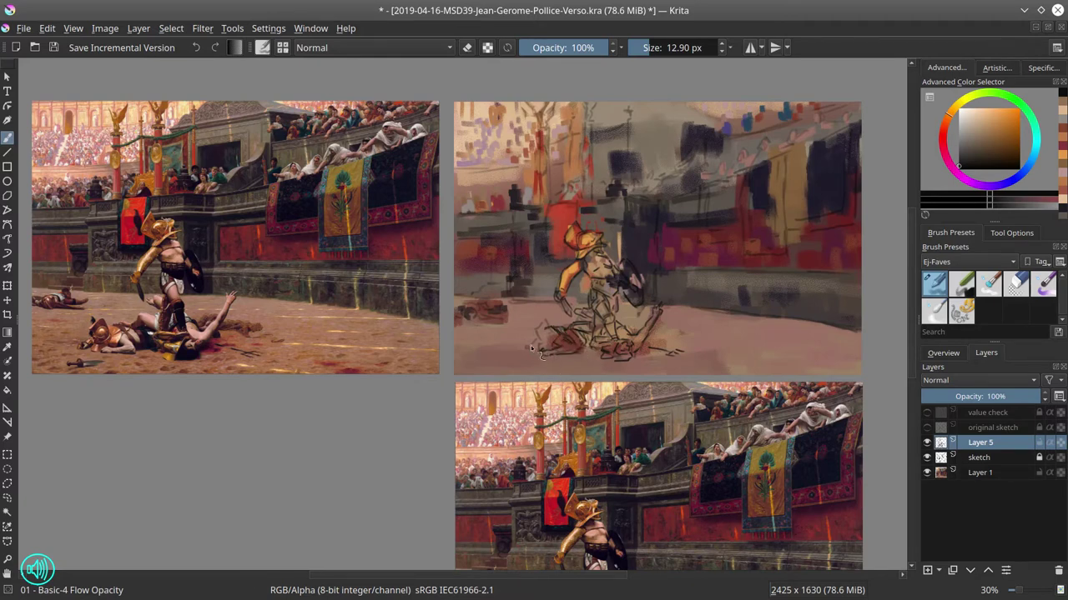
left_click_drag(529, 350, 540, 346)
left_click(54, 48)
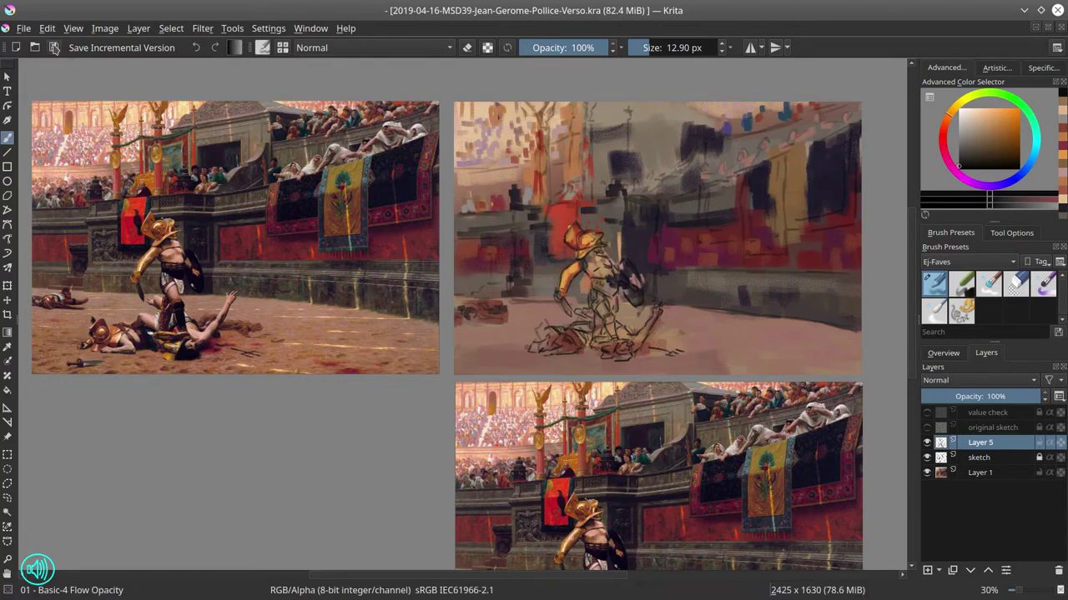
left_click_drag(528, 343, 525, 352)
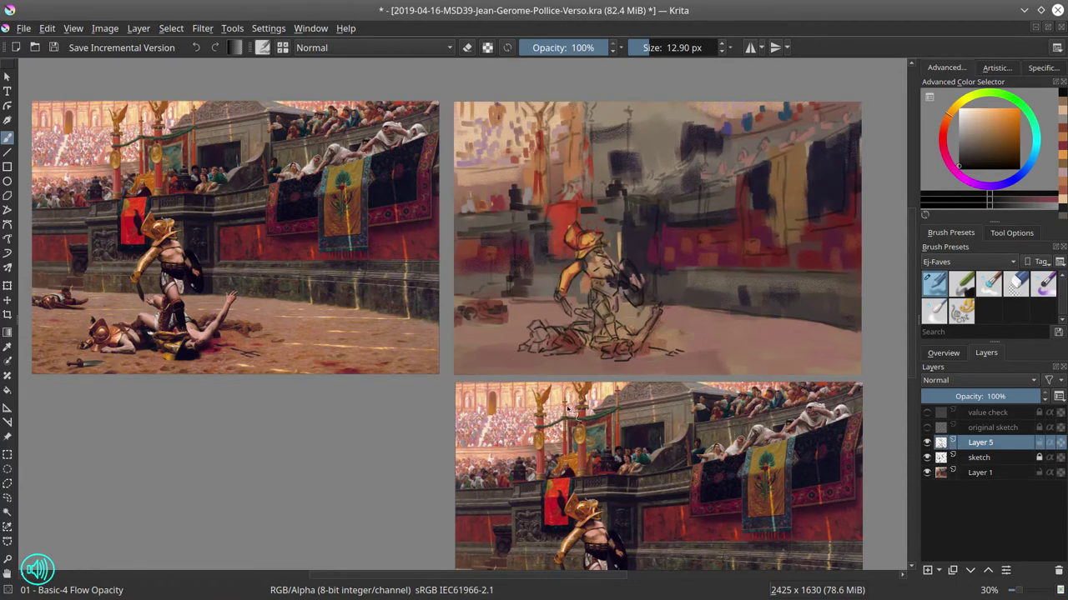
left_click(926, 457)
left_click(927, 457)
Draw lines for the pillar behind the gladiator and the long arena wall, check them without the sketch and save.
mouse_move(619, 255)
left_mouse_down()
mouse_move(627, 225)
mouse_move(661, 235)
mouse_move(653, 276)
left_mouse_up()
mouse_move(709, 277)
left_mouse_down()
mouse_move(824, 279)
mouse_move(681, 283)
mouse_move(833, 286)
left_mouse_up()
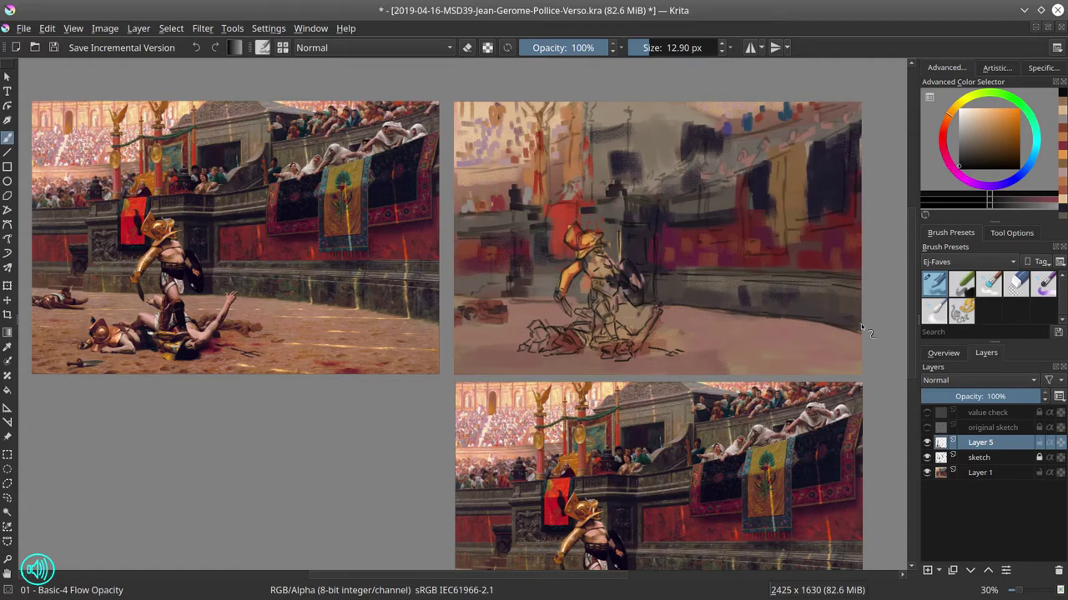
left_click(926, 458)
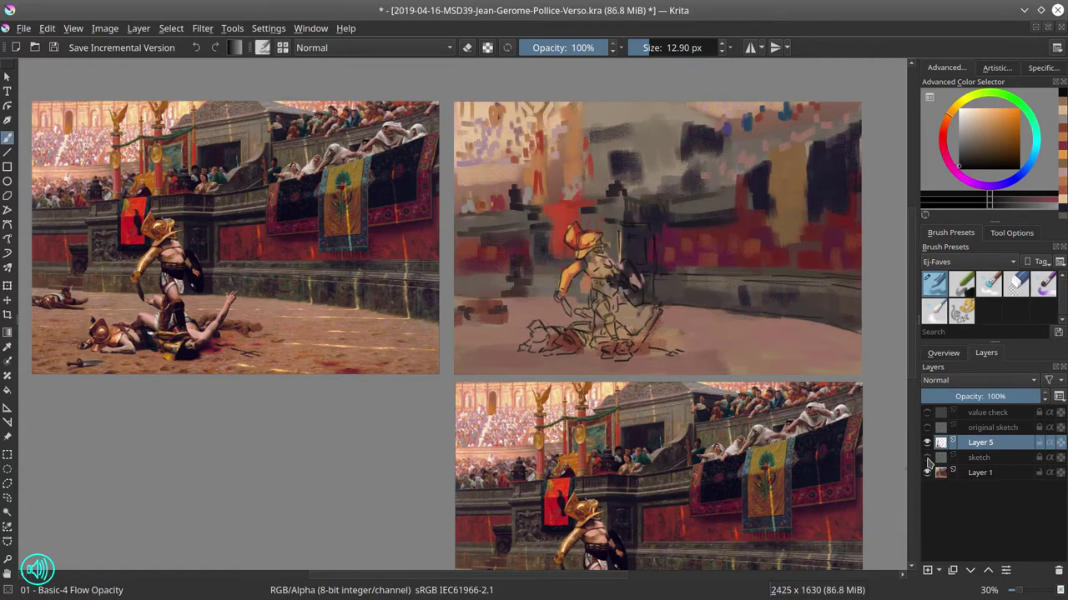
left_click(927, 458)
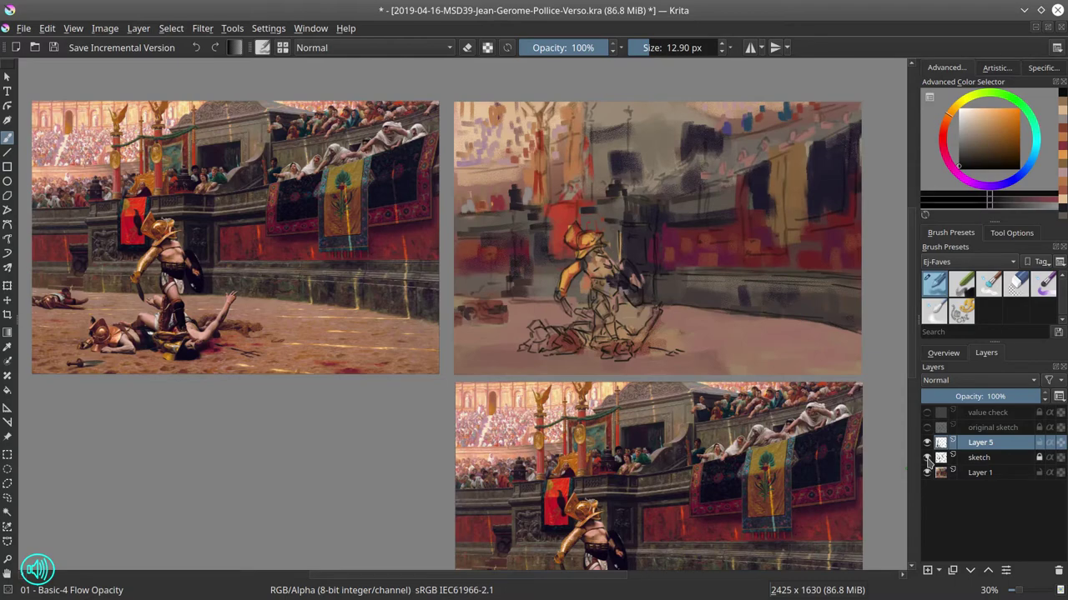
key("ctrl+s")
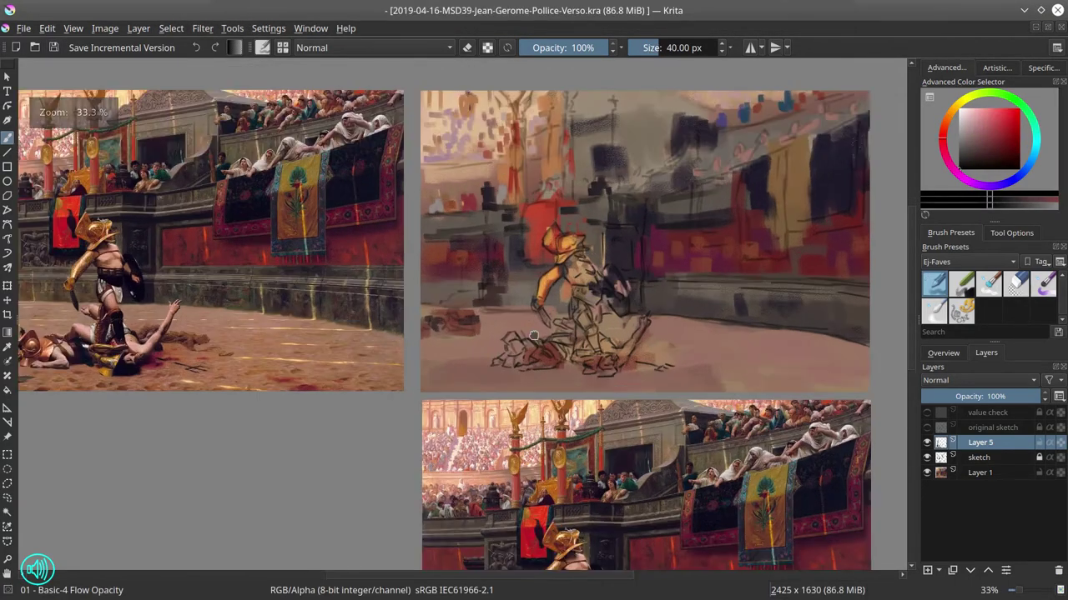
Rename Layer 5 as "2nd sketch" and unlock the sketch layer at 100% opacity.
left_click_drag(467, 275, 497, 330)
left_click(927, 443)
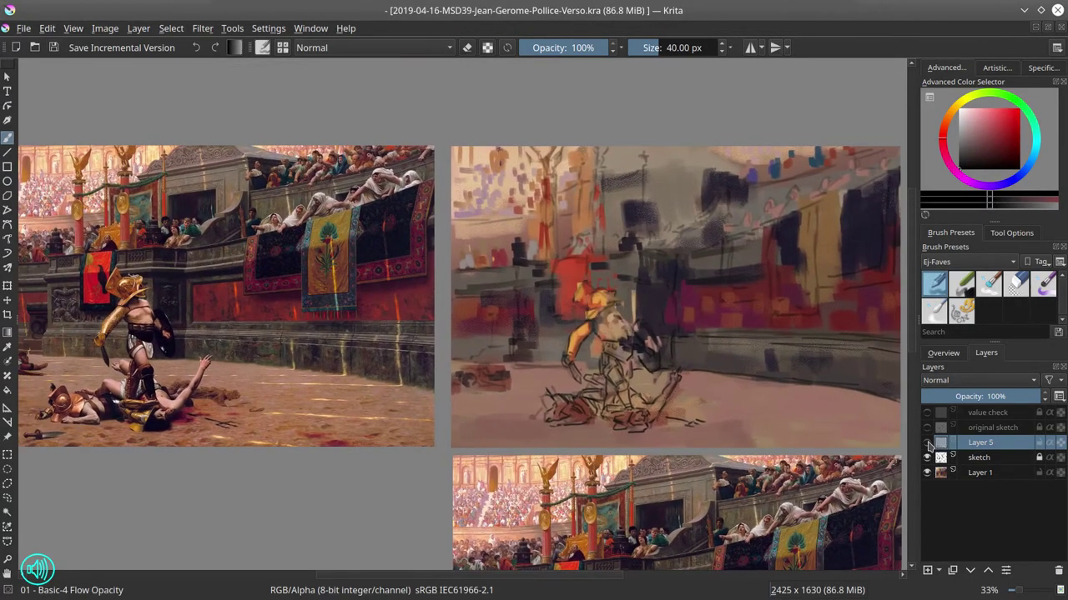
left_click(927, 443)
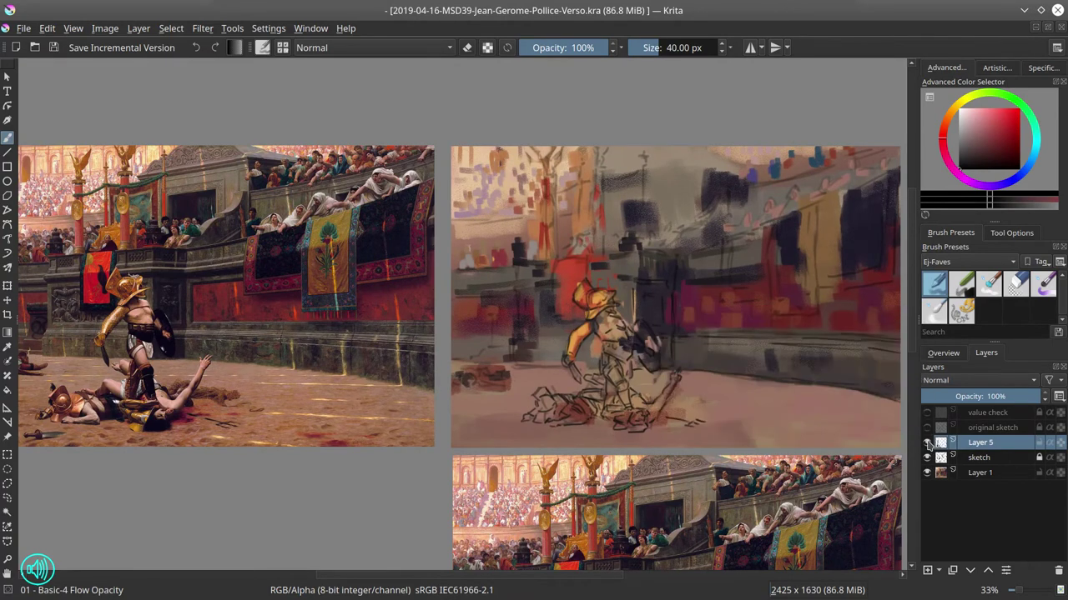
double_click(984, 444)
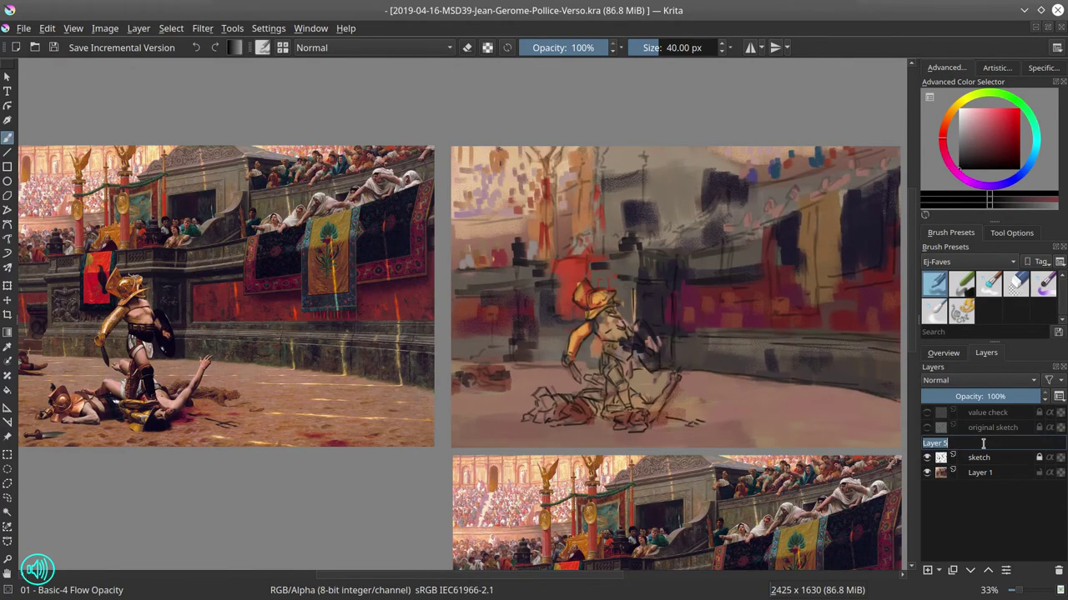
key("BackSpace")
left_click(1039, 458)
left_click(927, 428)
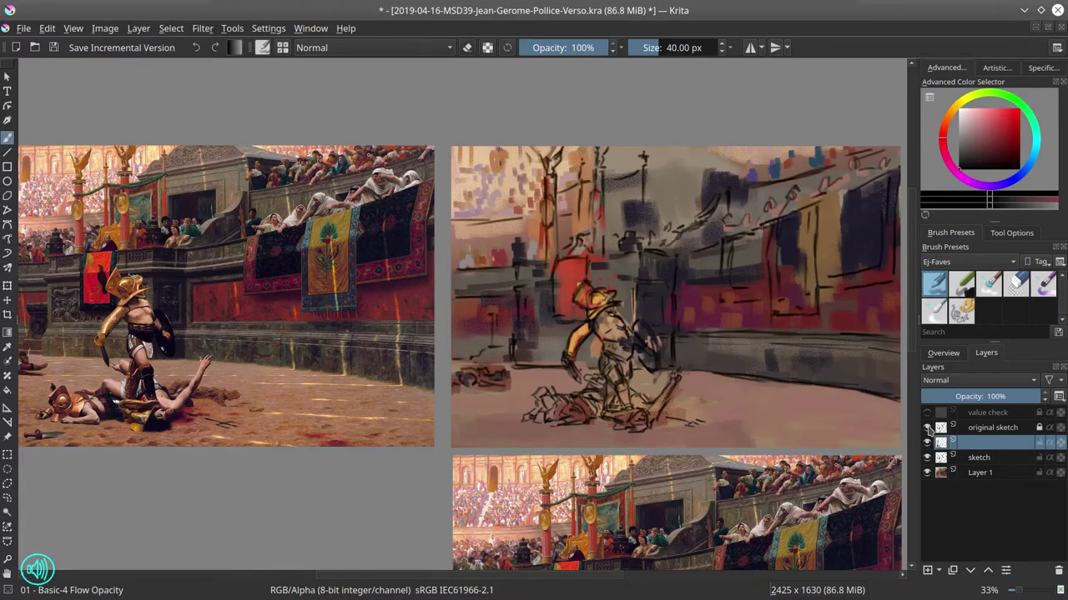
left_click(927, 428)
left_click(979, 457)
left_click_drag(992, 397, 1040, 397)
left_click(984, 397)
left_click(984, 442)
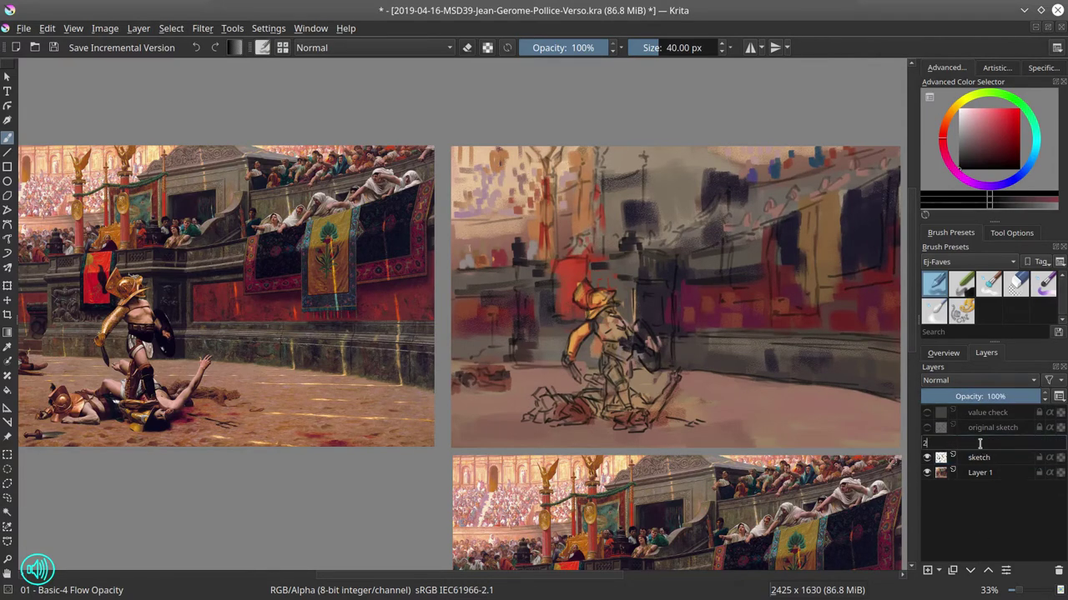
Make the sketch layer active and erase its old lines over the gladiator's helmet and sword arm with the 50 px Eraser Circle.
left_click(926, 457)
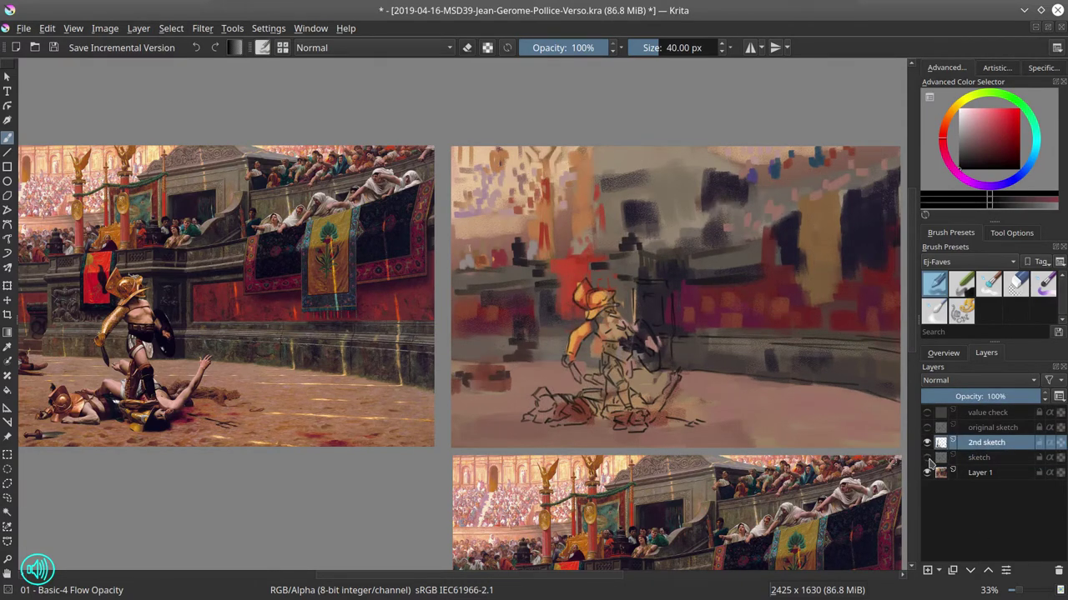
left_click(927, 457)
left_click(939, 457)
left_click(927, 442)
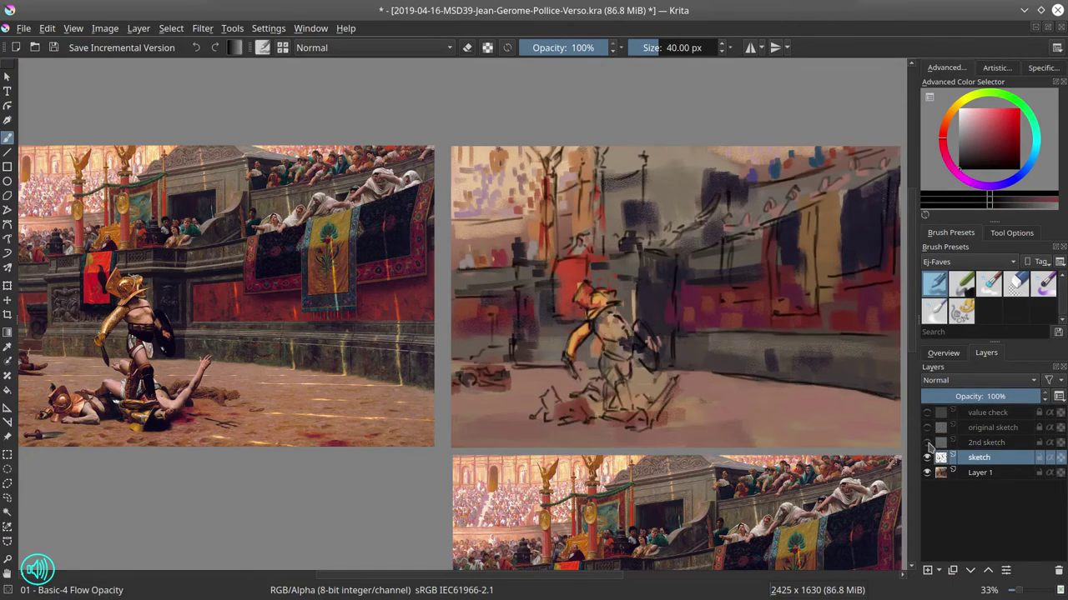
left_click(926, 442)
left_click(1016, 284)
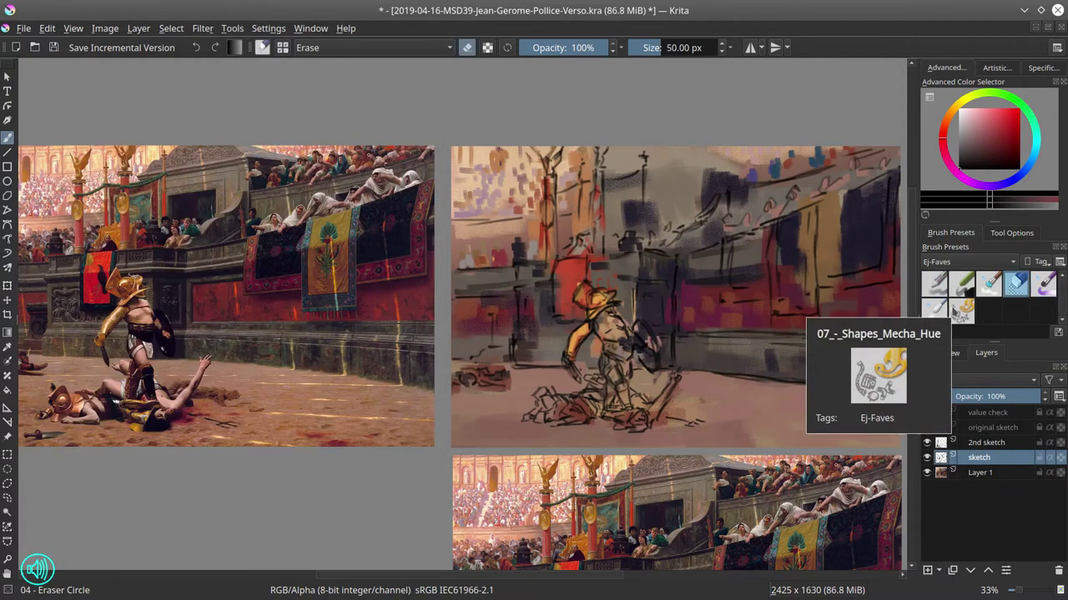
mouse_move(607, 337)
left_mouse_down()
mouse_move(611, 302)
mouse_move(584, 291)
mouse_move(569, 347)
mouse_move(575, 381)
left_mouse_up()
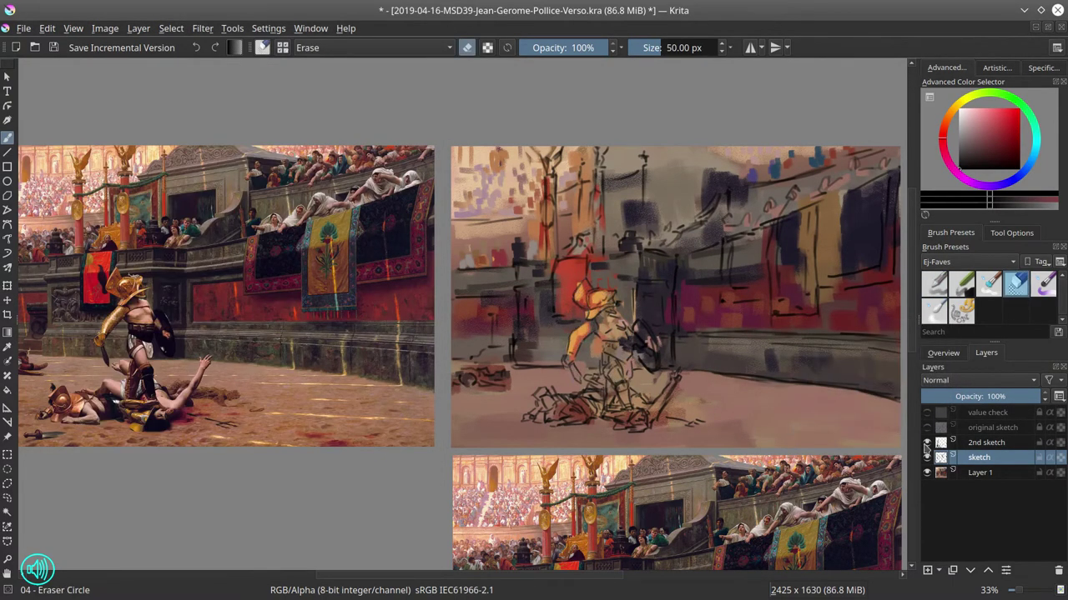
Erase the old sketch lines over the shield, arena wall and fallen figures, and compare the result with the original sketch.
left_click_drag(640, 320, 657, 354)
mouse_move(673, 337)
left_mouse_down()
mouse_move(772, 390)
mouse_move(898, 399)
left_mouse_up()
mouse_move(689, 335)
left_mouse_down()
mouse_move(898, 346)
mouse_move(665, 279)
mouse_move(637, 302)
left_mouse_up()
left_click_drag(617, 367, 632, 367)
mouse_move(624, 379)
left_mouse_down()
mouse_move(625, 411)
mouse_move(551, 417)
left_mouse_up()
mouse_move(550, 417)
left_mouse_down()
mouse_move(613, 392)
mouse_move(661, 410)
left_mouse_up()
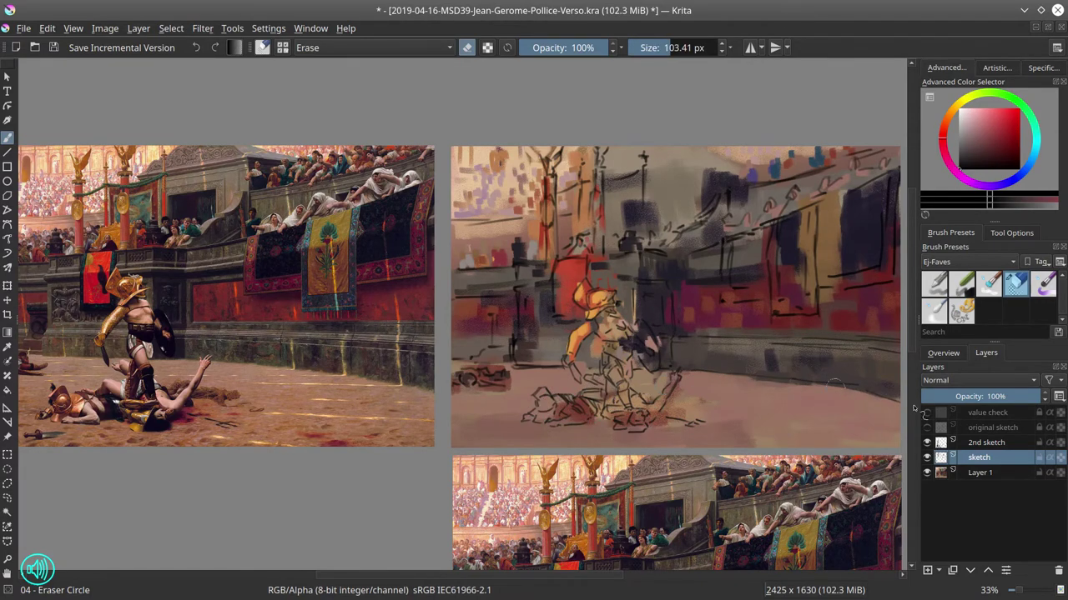
left_click(926, 428)
left_click(926, 427)
left_click(926, 442)
left_click(927, 428)
left_click(926, 428)
left_click(927, 444)
Try to merge the 2nd sketch layer with the sketch layer below and name the result "2nd sketch".
left_click(985, 446)
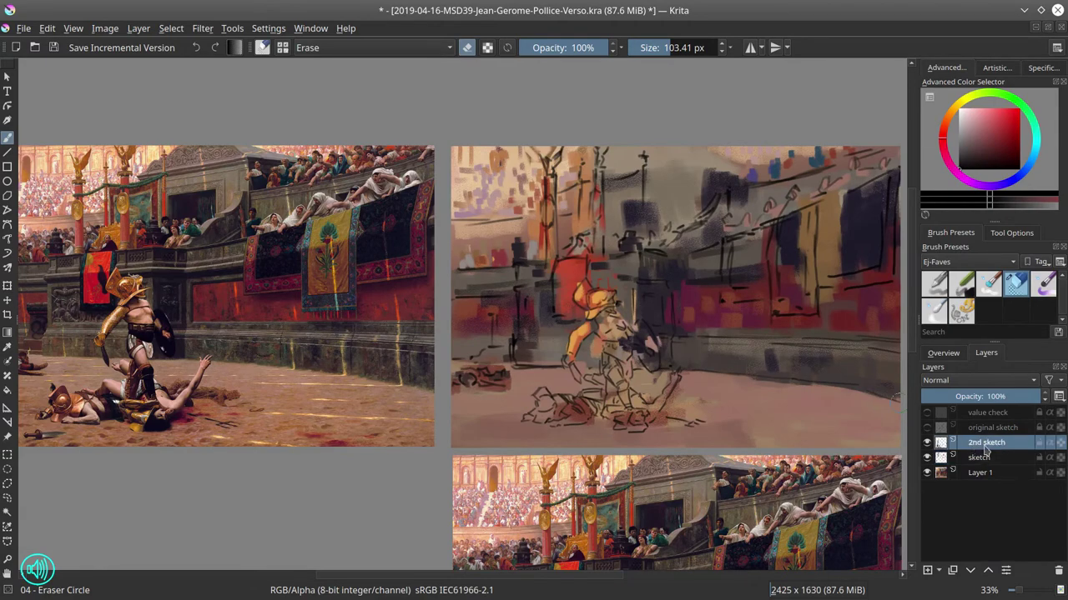
right_click(984, 446)
left_click(905, 238)
double_click(976, 443)
type("2nd sketch")
key("Return")
left_click(974, 460)
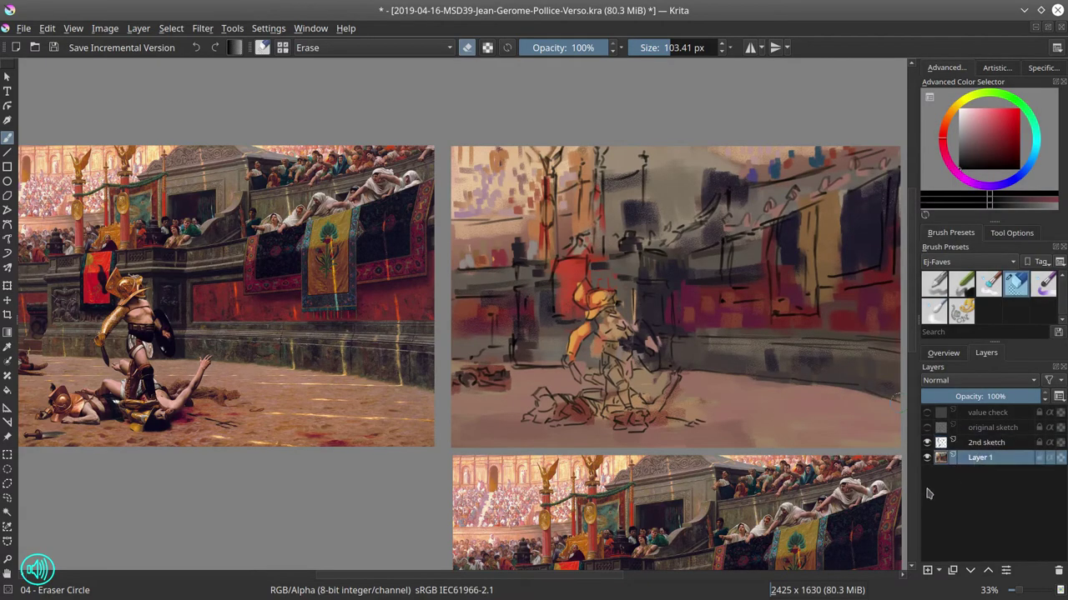
Undo the layer merge and duplicate the 2nd sketch layer.
key("ctrl+z")
right_click(984, 443)
left_click(926, 223)
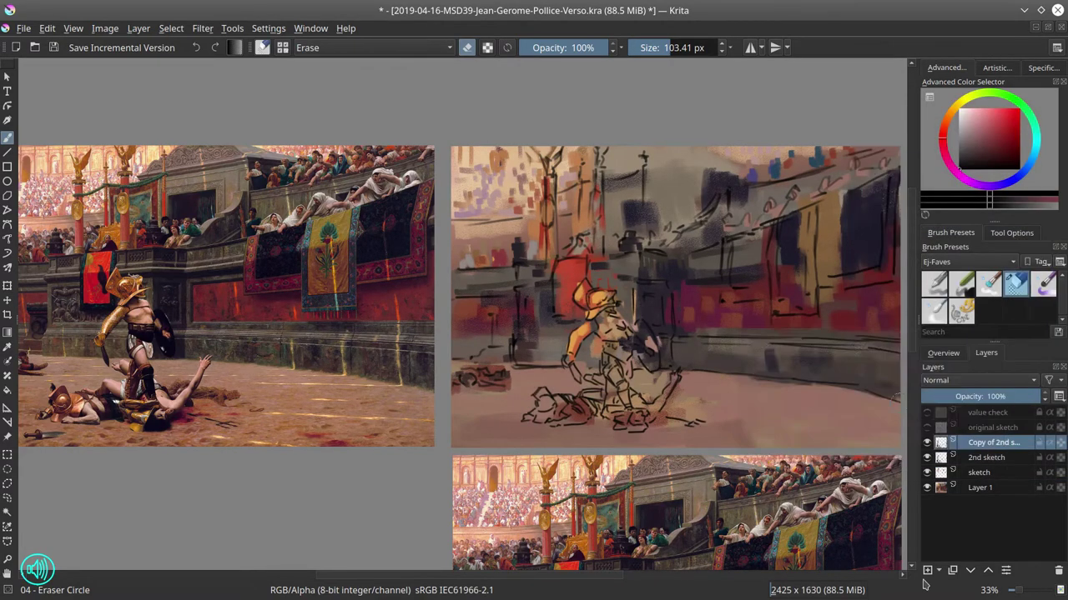
Merge the copied 2nd sketch, 2nd sketch and sketch layers into one locked layer and make Layer 1 active.
left_click(984, 472, "shift")
right_click(984, 473)
left_click(922, 393)
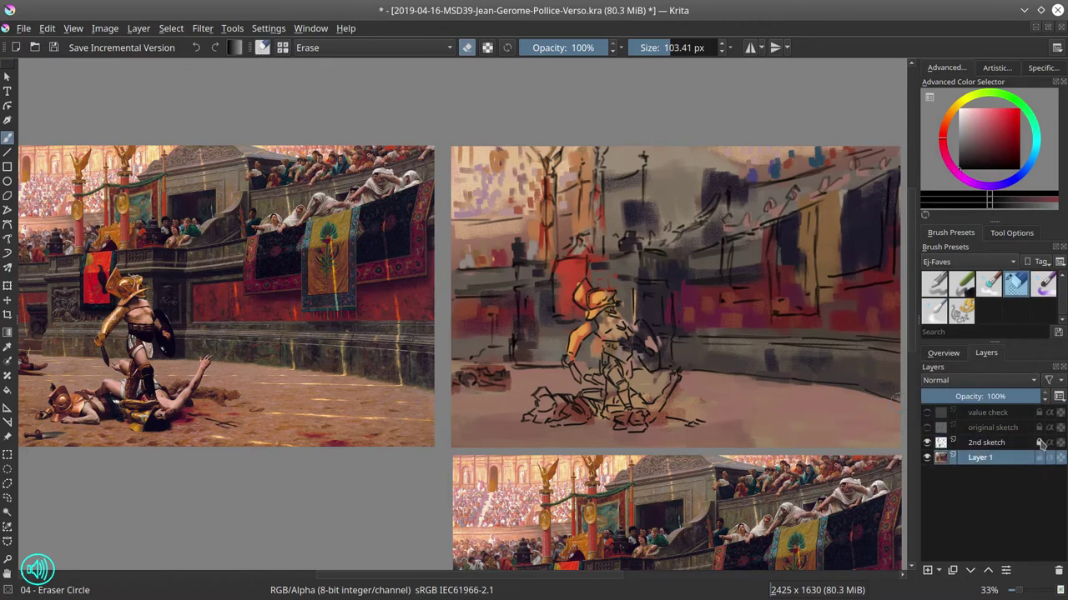
Repaint the gladiator's shield in dark purple with a lighter grey-purple accent, using Chalk Details at 40.54 px.
left_click(961, 285)
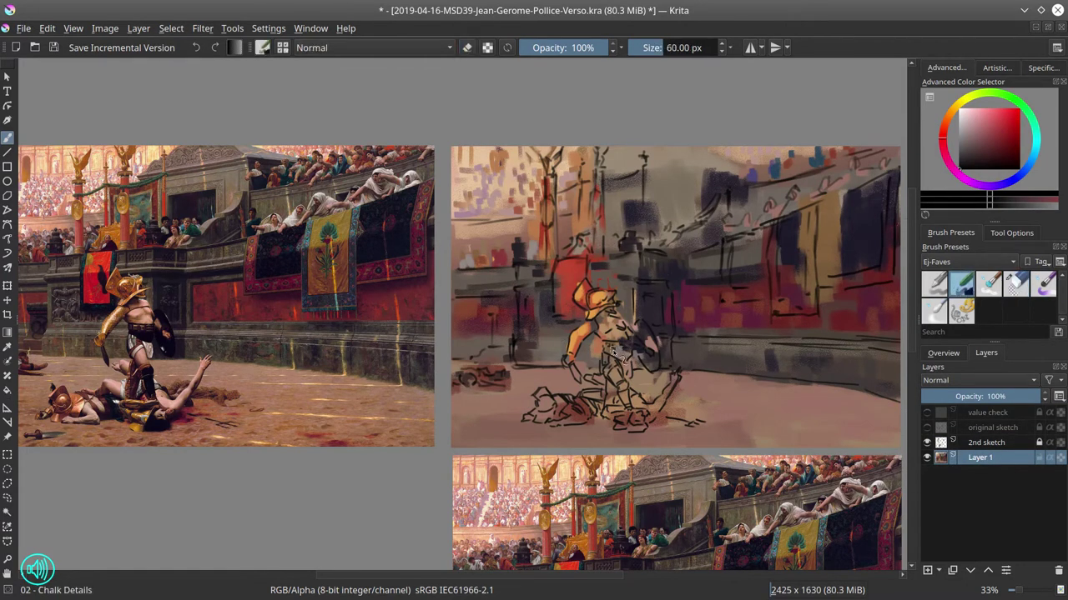
left_click(586, 362, "ctrl")
left_click(621, 363, "ctrl")
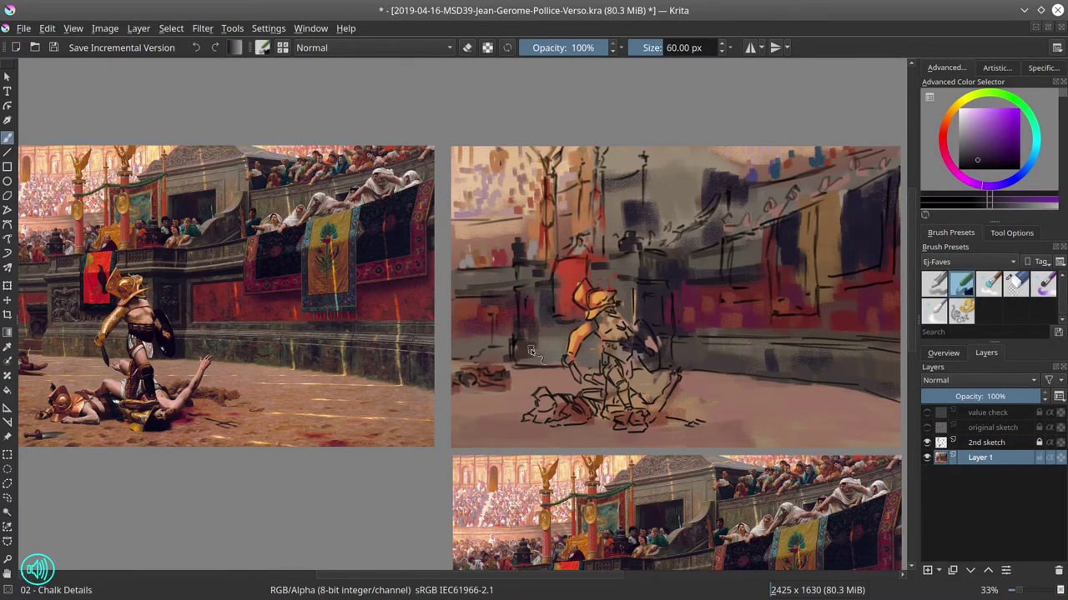
mouse_move(551, 327)
left_mouse_down()
mouse_move(543, 334)
mouse_move(548, 322)
left_mouse_up()
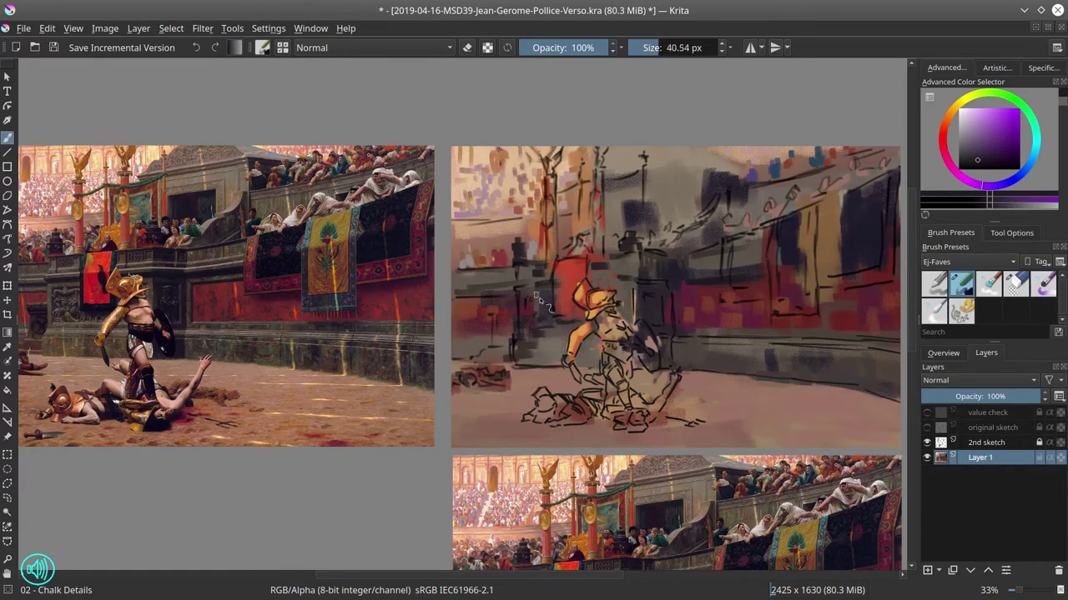
left_click(616, 319, "ctrl")
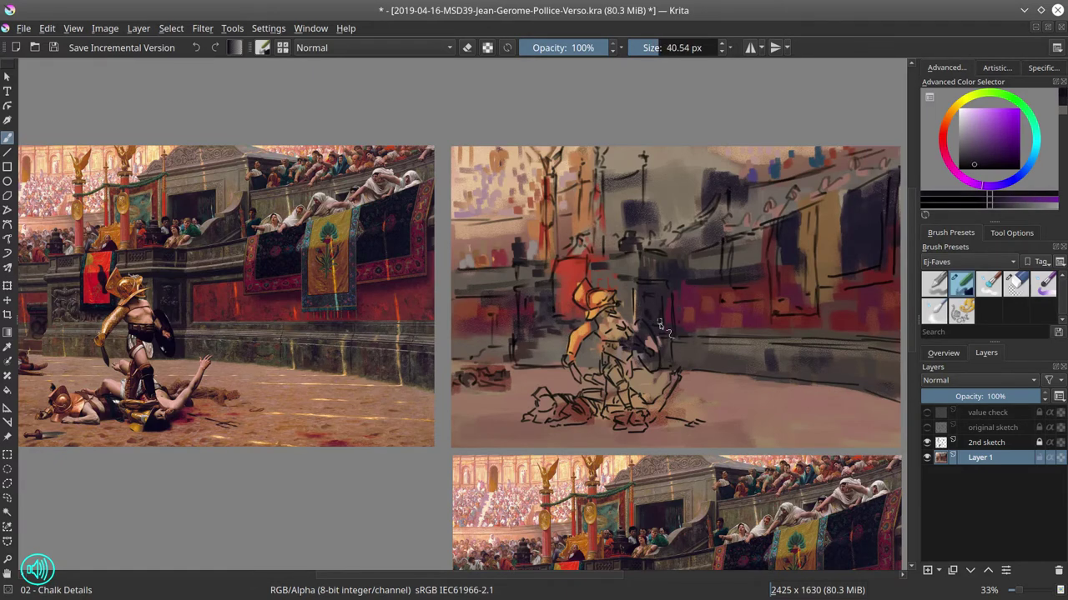
mouse_move(639, 324)
left_mouse_down()
mouse_move(657, 363)
mouse_move(643, 319)
left_mouse_up()
left_click(964, 136)
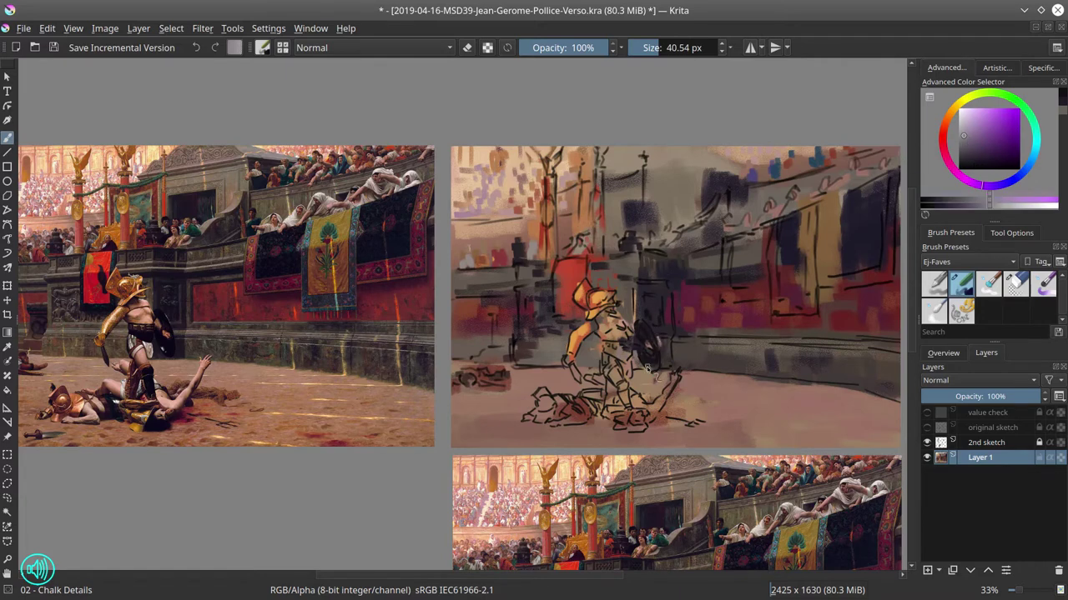
Paint the standing gladiator's torso with dark brown shadows and lighter orange-tan skin tones.
left_click(611, 328, "ctrl")
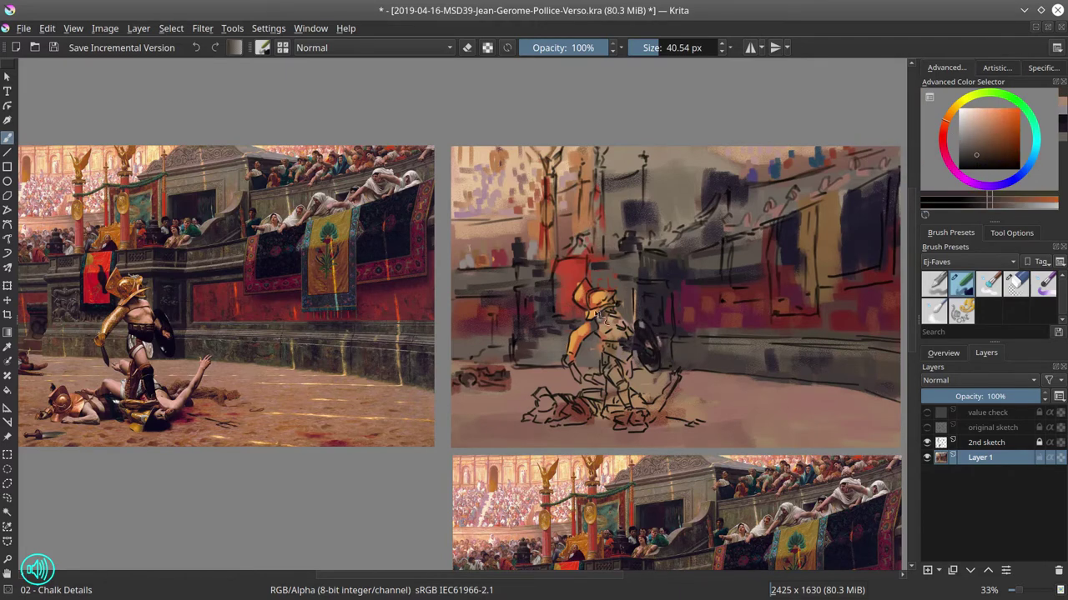
left_click(611, 341, "ctrl")
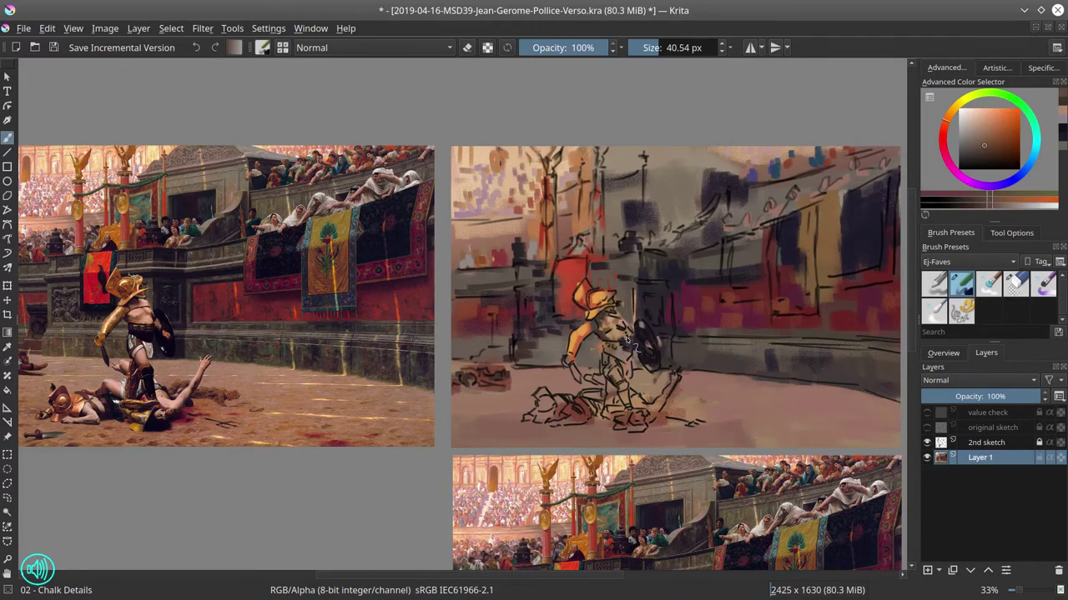
left_click(981, 120)
left_click(605, 327, "ctrl")
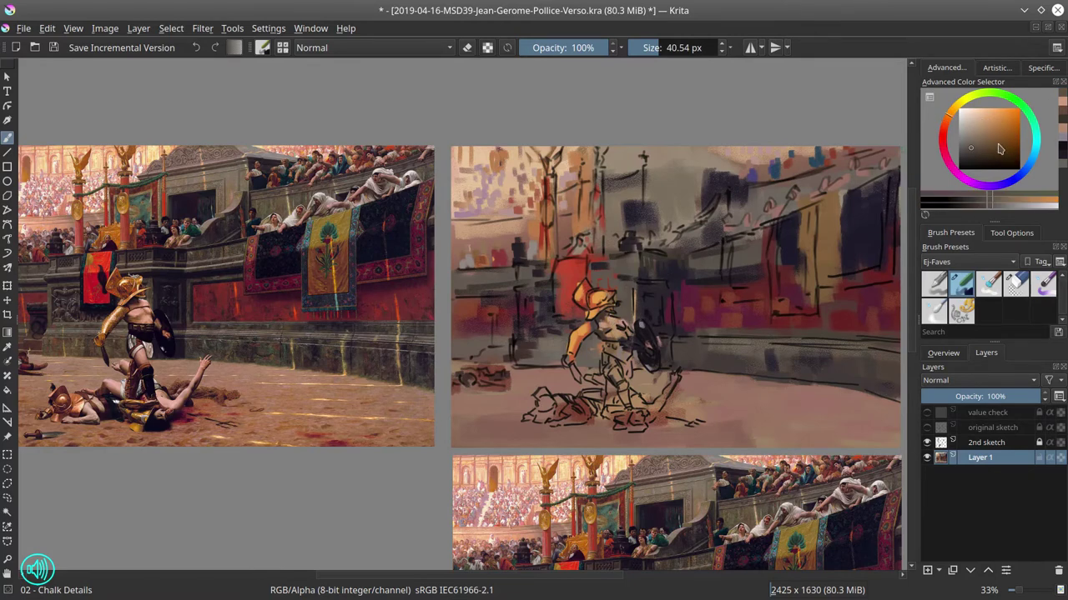
Add dark brown shadows to the standing gladiator's golden helmet and reddish-brown shading to his armoured arm.
left_click(640, 292, "ctrl")
left_click(634, 297, "ctrl")
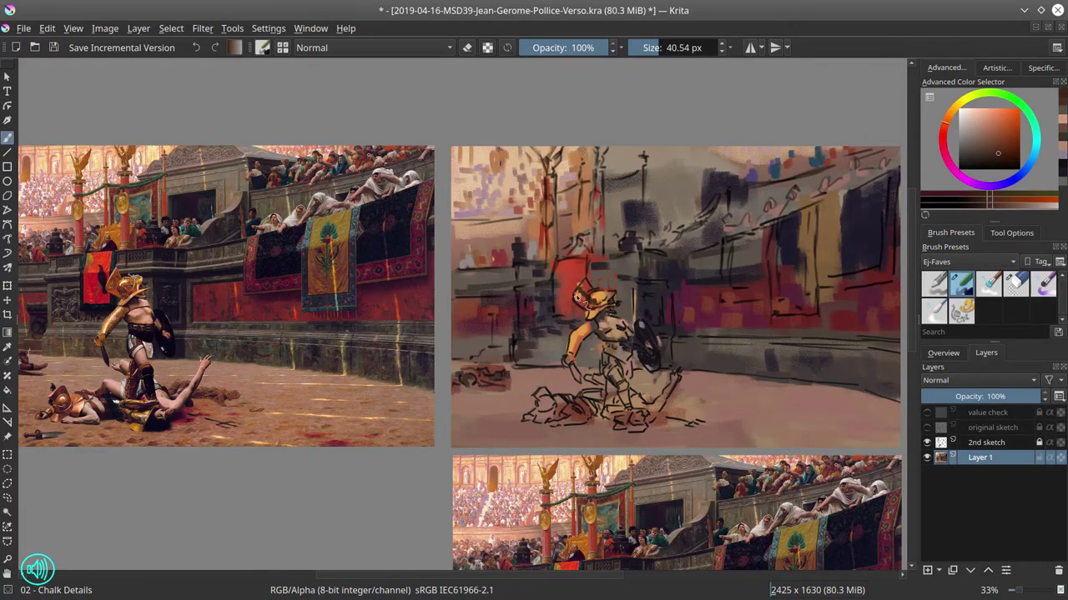
left_click(583, 346, "ctrl")
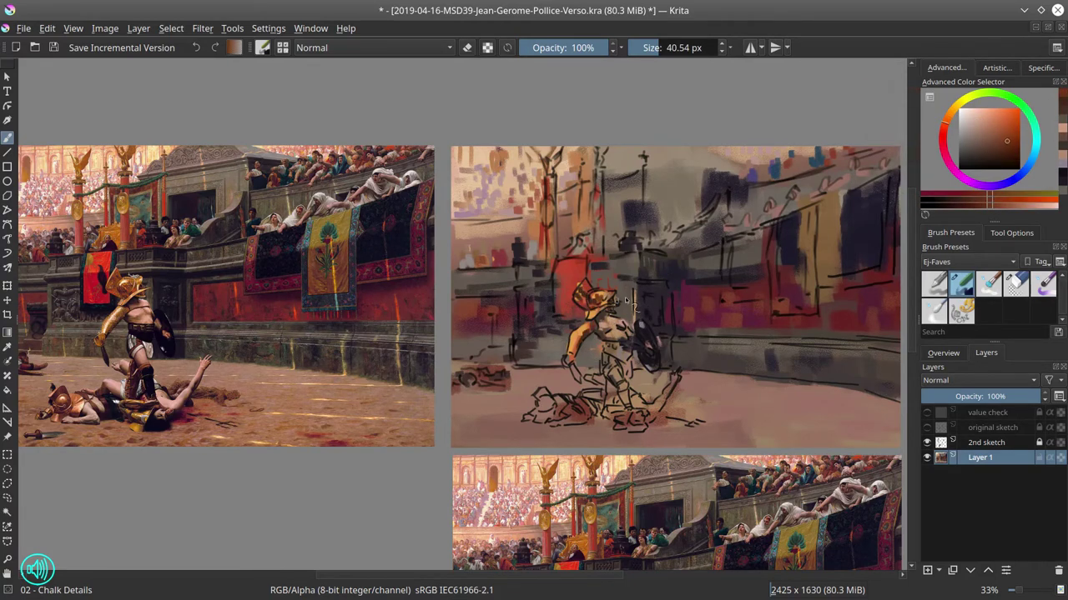
Paint the standing gladiator's waist and loincloth with dark purple shading and pale grey-purple highlights.
left_click(670, 349, "ctrl")
left_click(658, 336, "ctrl")
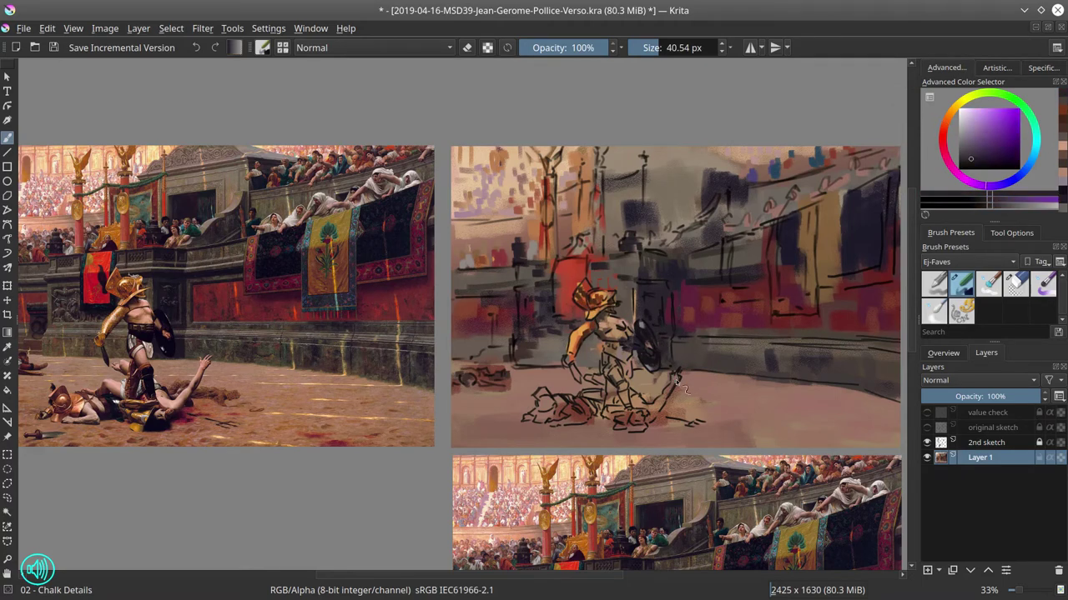
left_click(969, 163)
left_click_drag(605, 345, 637, 370)
mouse_move(631, 353)
left_mouse_down()
mouse_move(617, 360)
mouse_move(632, 381)
left_mouse_up()
left_click(639, 377, "ctrl")
left_click(641, 329, "ctrl")
left_click(965, 145)
left_click(966, 127)
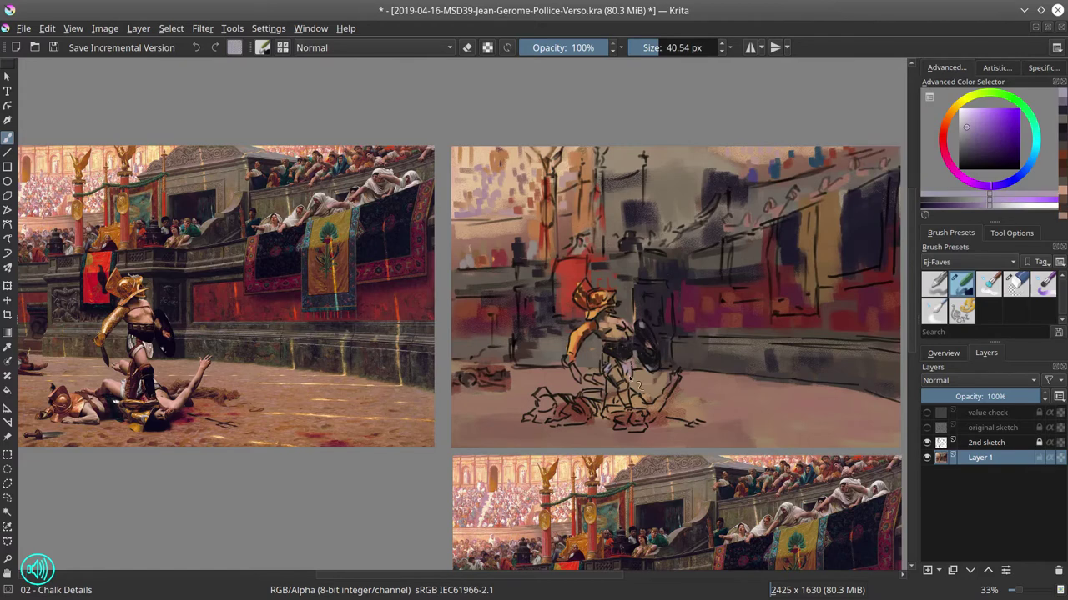
Paint the standing gladiator's legs in brown skin tones and his boots in dark purple.
left_click(946, 129)
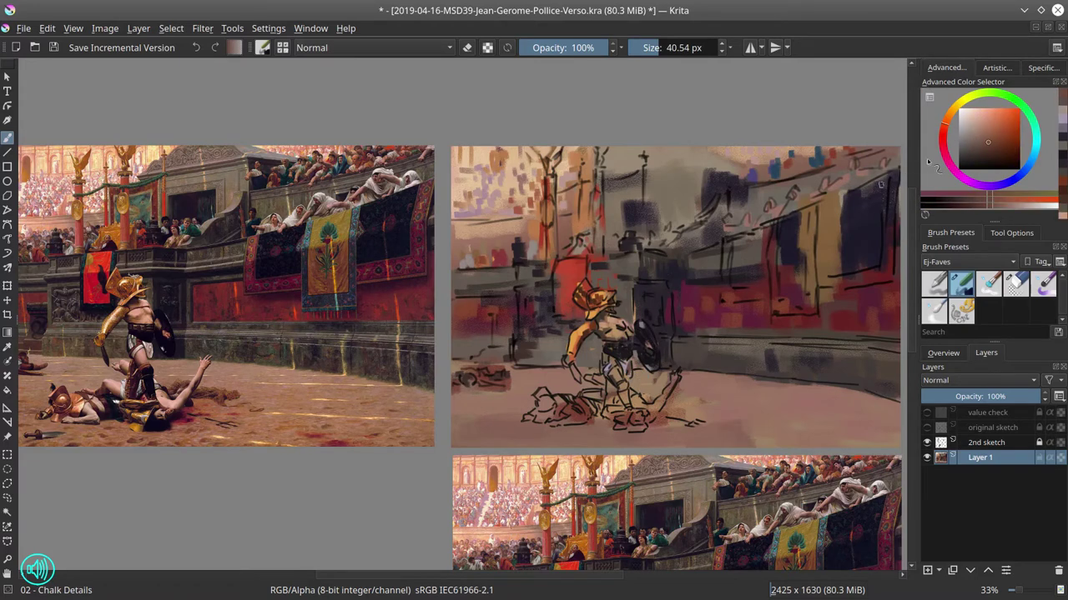
left_click(652, 346, "ctrl")
mouse_move(634, 351)
left_mouse_down()
mouse_move(669, 360)
mouse_move(686, 302)
mouse_move(618, 380)
left_mouse_up()
left_click(971, 142)
left_click(622, 387, "ctrl")
left_click(639, 392, "ctrl")
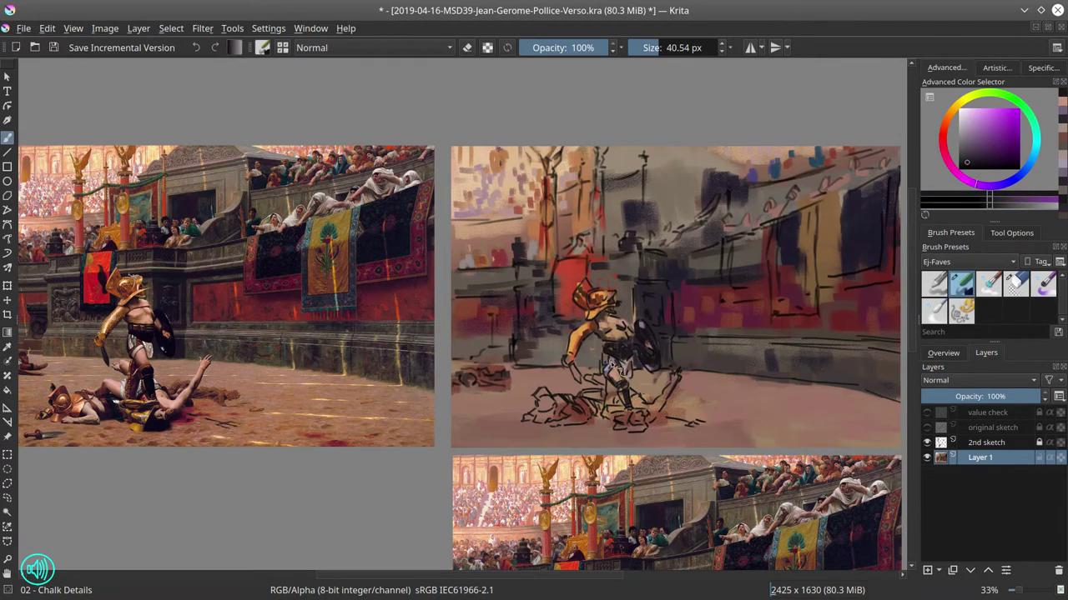
left_click(941, 142)
left_click(943, 127)
left_click_drag(617, 377, 606, 401)
Block in the fallen figures at the gladiator's feet with dark reddish-brown tones.
left_click(988, 135)
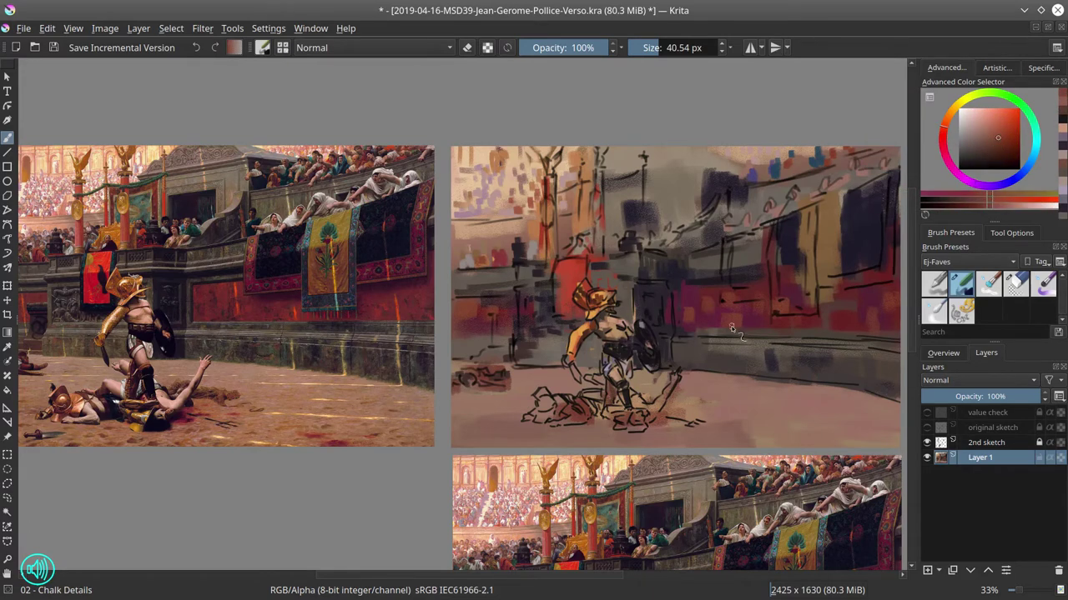
left_click(632, 421, "ctrl")
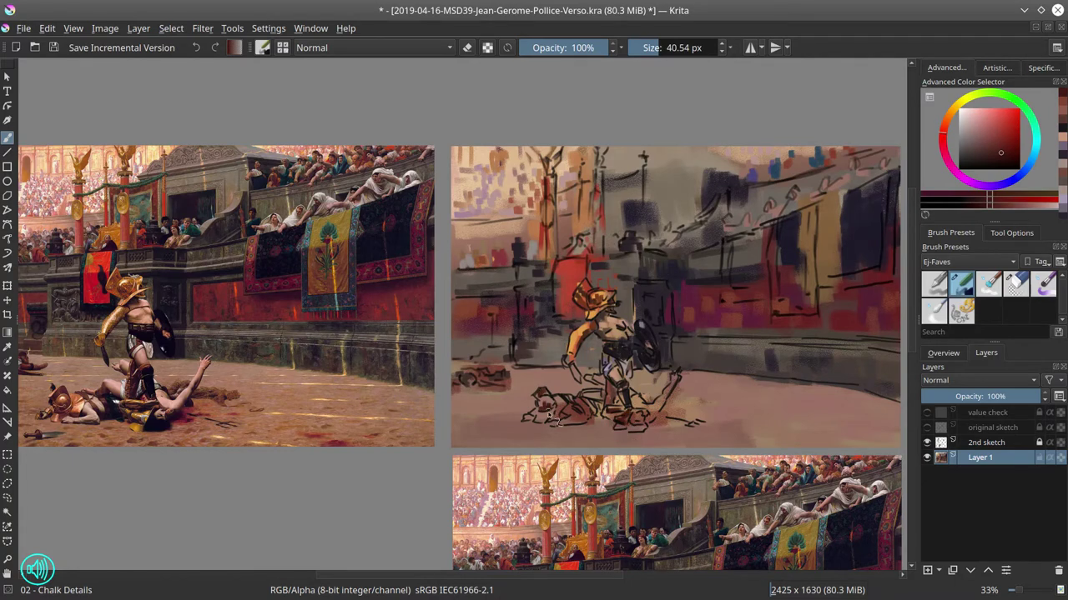
left_click(986, 145)
mouse_move(552, 407)
left_mouse_down()
mouse_move(542, 414)
mouse_move(566, 404)
left_mouse_up()
Add light skin highlights, orange-pink midtones and dark red shadows to the helmeted fallen figure, with the brush at 27.81 px.
left_click(974, 120)
left_click(949, 116)
key("bracketleft")
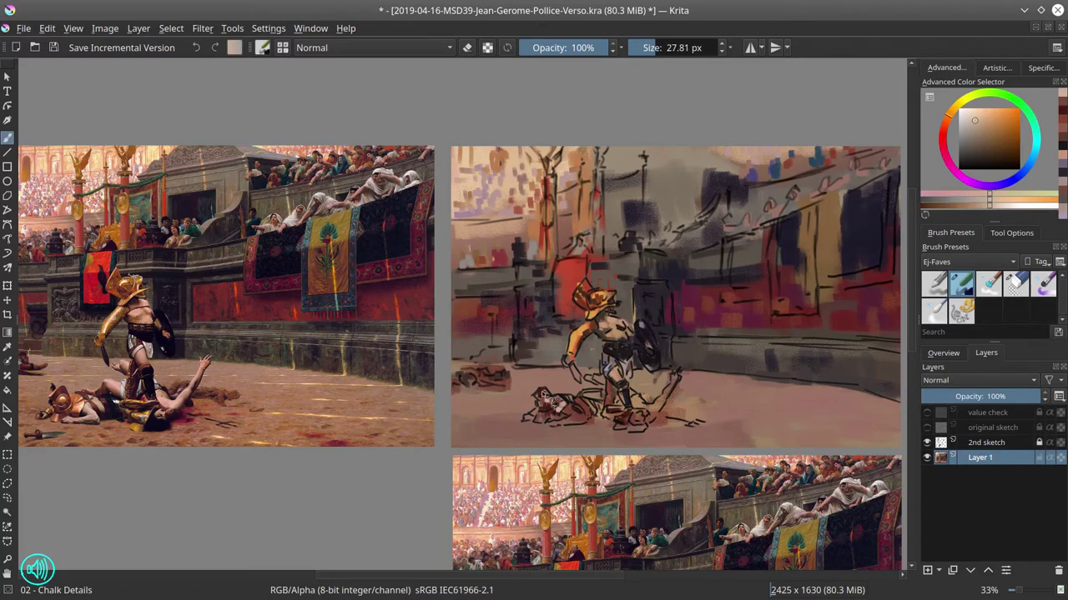
left_click(542, 427, "ctrl")
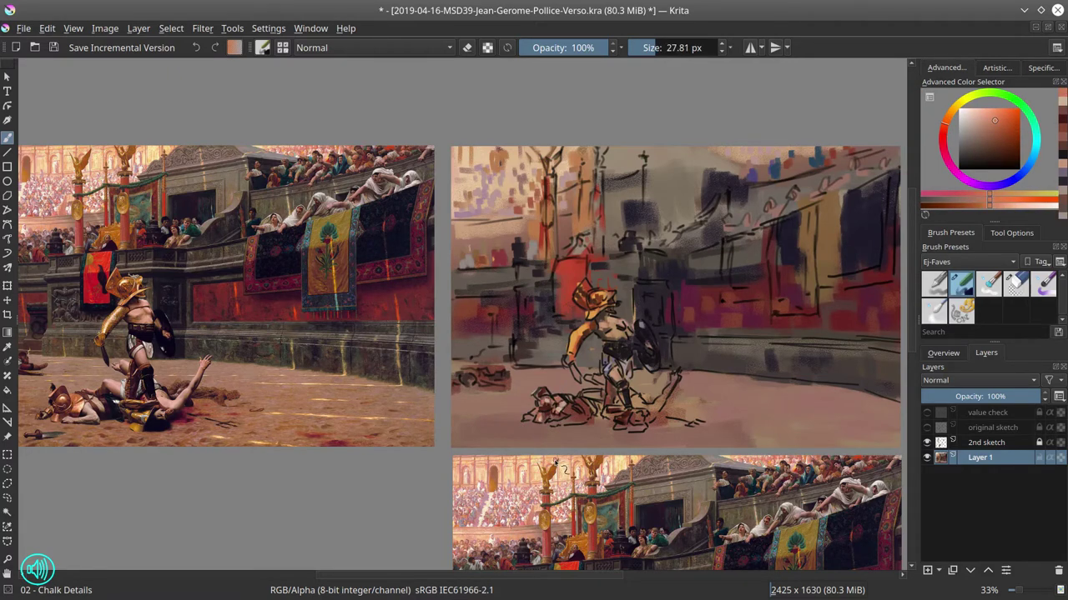
left_click(543, 402, "ctrl")
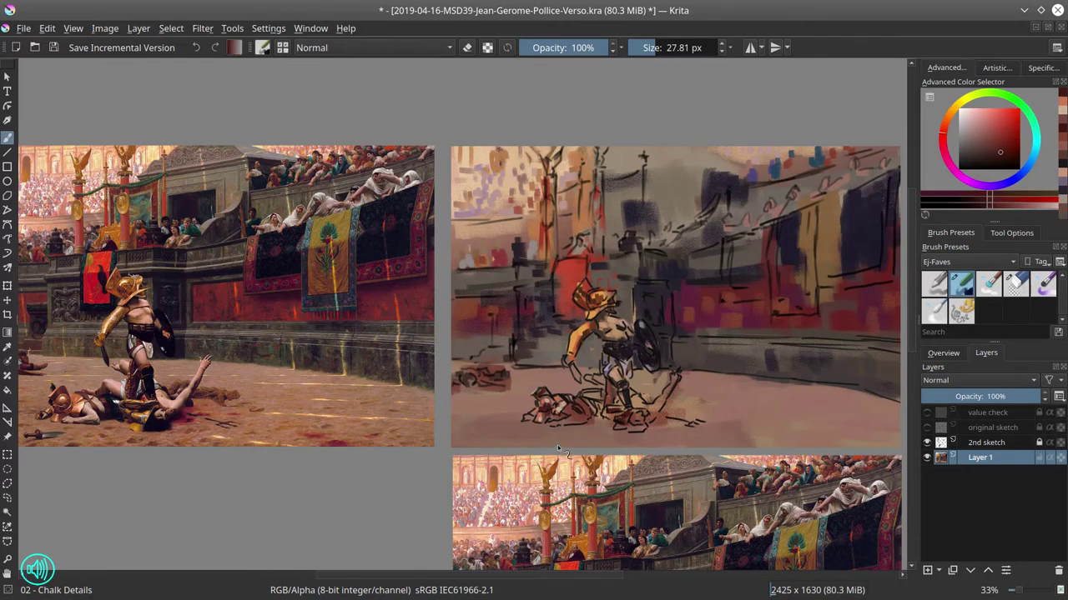
left_click(907, 156, "ctrl")
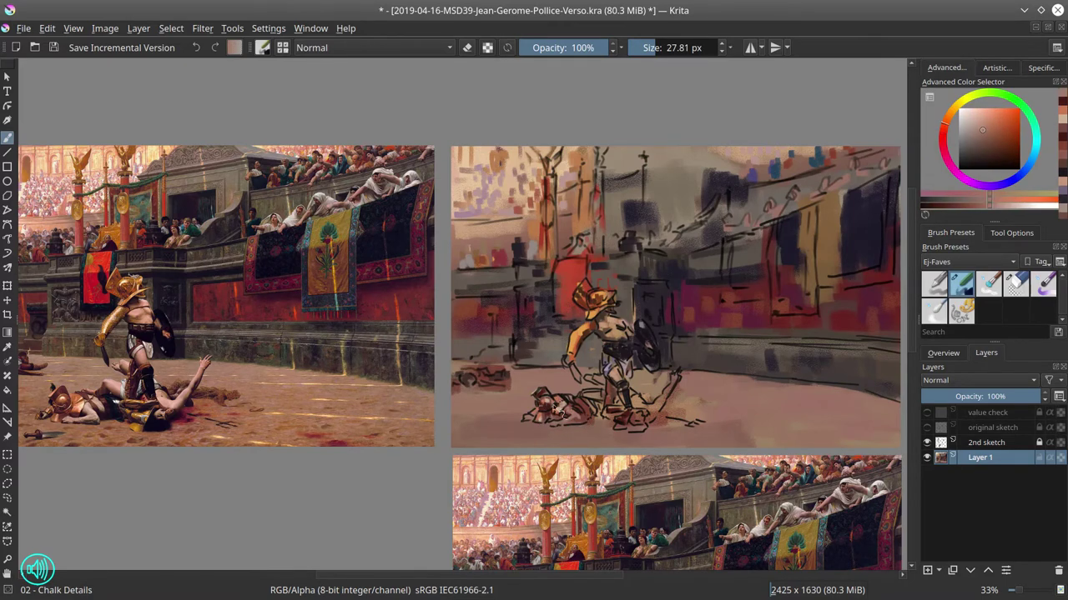
left_click(560, 409, "ctrl")
left_click(947, 143)
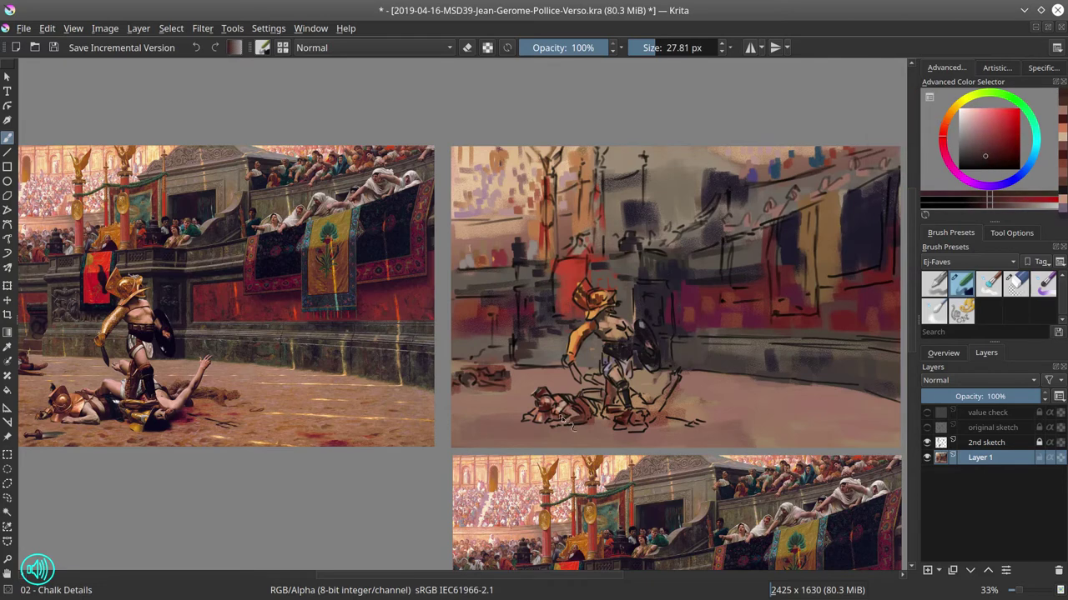
Add dark blue accents to the helmeted fallen figure and paint the dropped weapon on the sand in grey-brown and dark red.
left_click(854, 191, "ctrl")
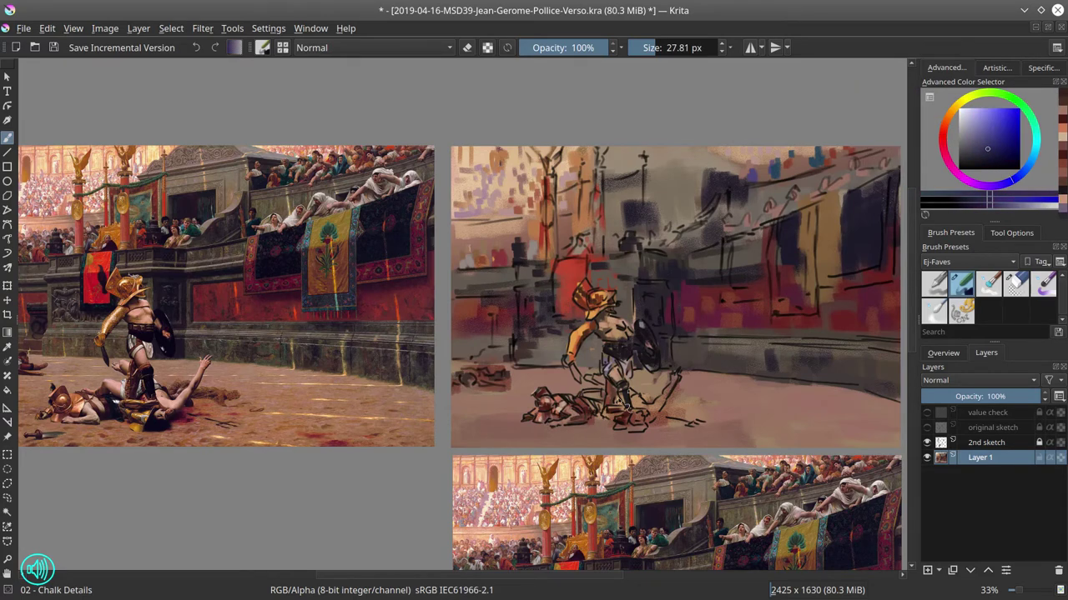
left_click(580, 486, "ctrl")
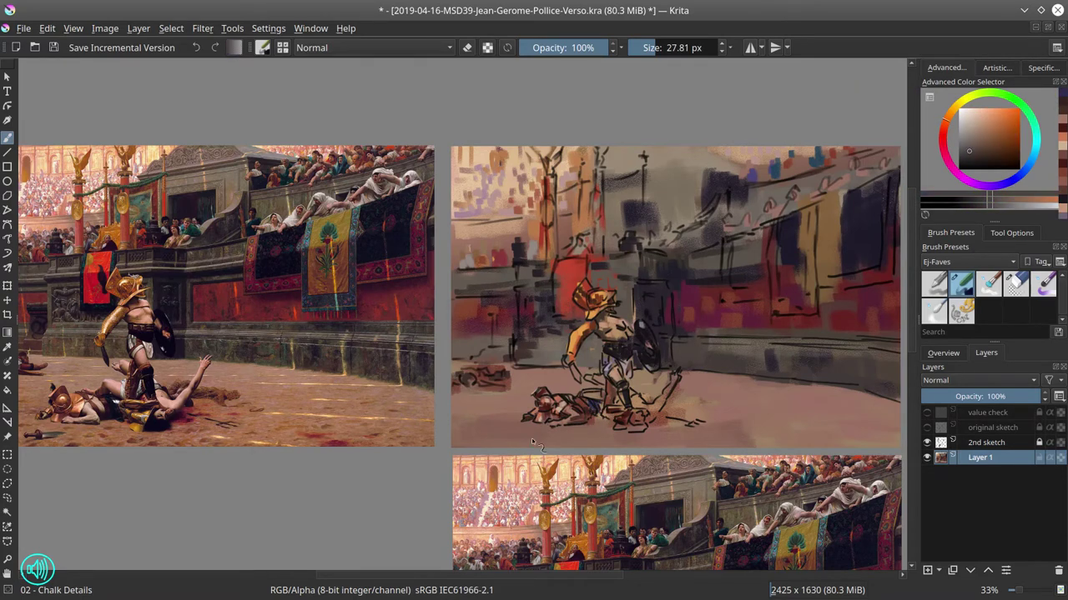
mouse_move(529, 436)
left_mouse_down()
mouse_move(547, 433)
mouse_move(522, 435)
left_mouse_up()
left_click(542, 412, "ctrl")
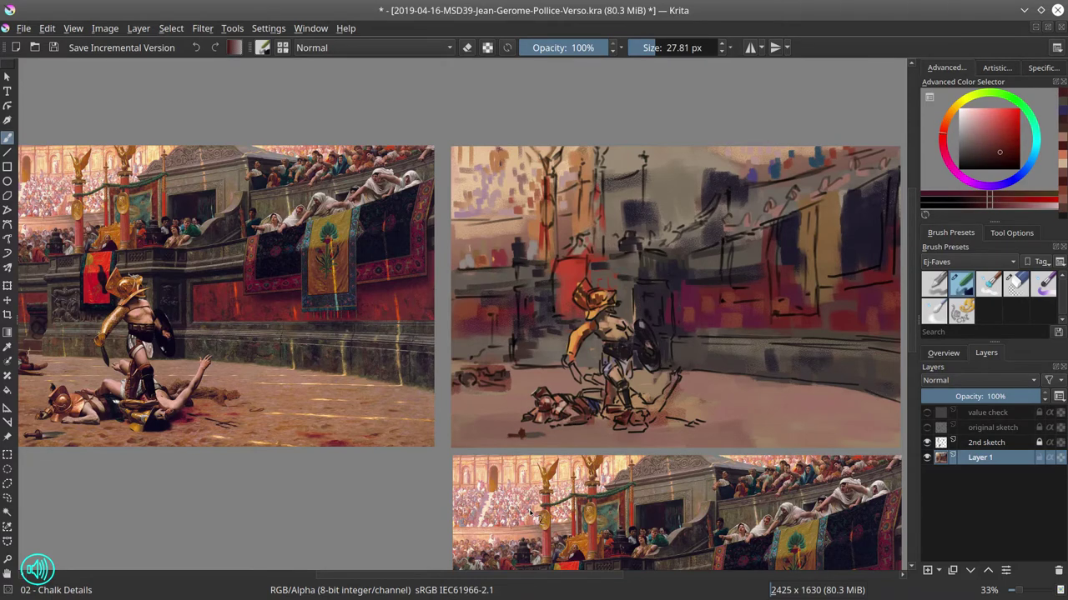
left_click(531, 514, "ctrl")
Touch up the standing gladiator's sword hand and paint golden-yellow accents on his boots and the cloth beneath them.
mouse_move(573, 369)
left_mouse_down()
mouse_move(585, 381)
mouse_move(564, 358)
left_mouse_up()
left_click(949, 118)
left_click(1004, 126)
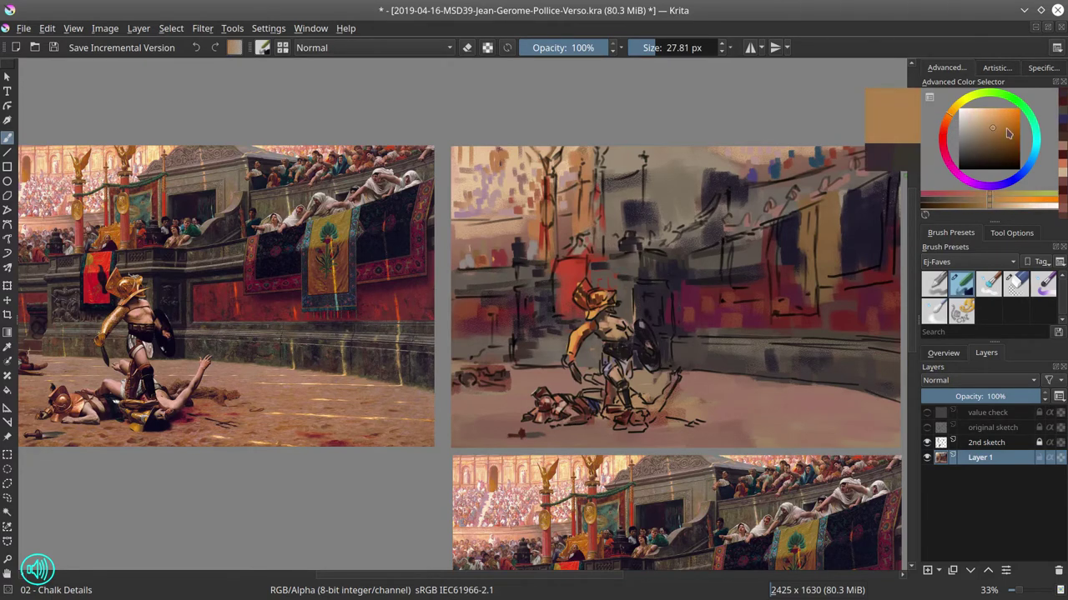
mouse_move(612, 409)
left_mouse_down()
mouse_move(604, 413)
mouse_move(631, 420)
mouse_move(604, 392)
left_mouse_up()
left_click(1009, 120)
left_click(956, 105)
left_click(947, 119)
left_click(988, 131)
left_click_drag(600, 394, 605, 400)
Paint brown and tan tones on the second fallen figure and the disturbed sand behind the raised arm, with the brush at 54.61 px.
left_click_drag(665, 329, 679, 329)
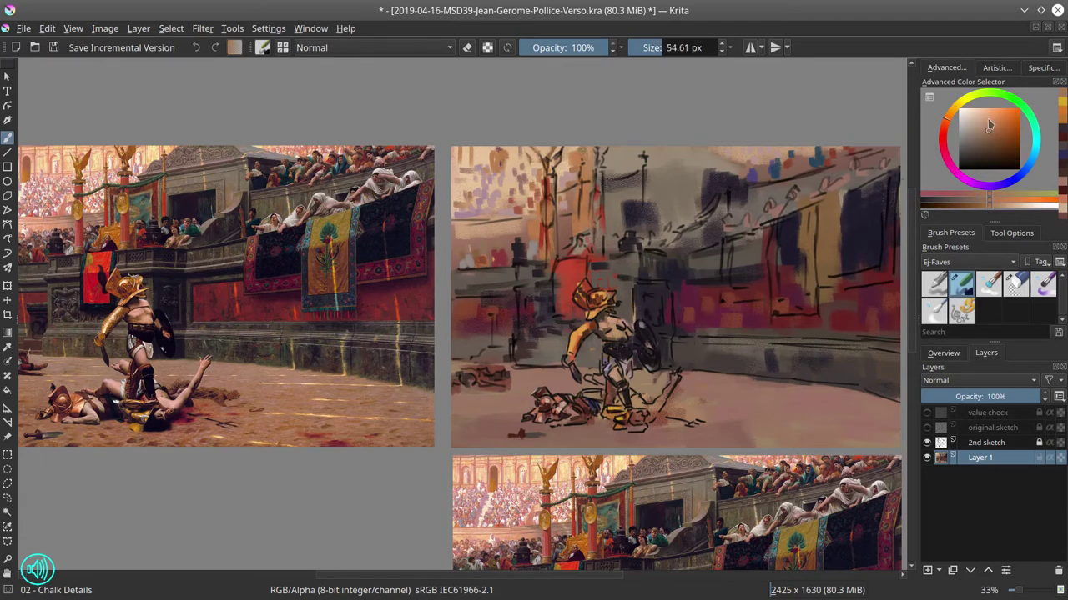
left_click(990, 123)
left_click_drag(604, 375, 600, 376)
mouse_move(596, 379)
left_mouse_down()
mouse_move(610, 370)
mouse_move(611, 398)
mouse_move(640, 405)
mouse_move(593, 387)
mouse_move(708, 401)
mouse_move(674, 376)
mouse_move(657, 407)
left_mouse_up()
left_click(987, 133)
left_click(984, 144)
left_click(990, 129)
left_click(989, 140)
left_click(965, 124)
left_click(977, 140)
Refine the fallen figure's raised arm and body with pink skin and dark red shading at 39.30 px, and save the file.
left_click(662, 382, "ctrl")
left_click(671, 380, "ctrl")
key("l")
key("bracketleft")
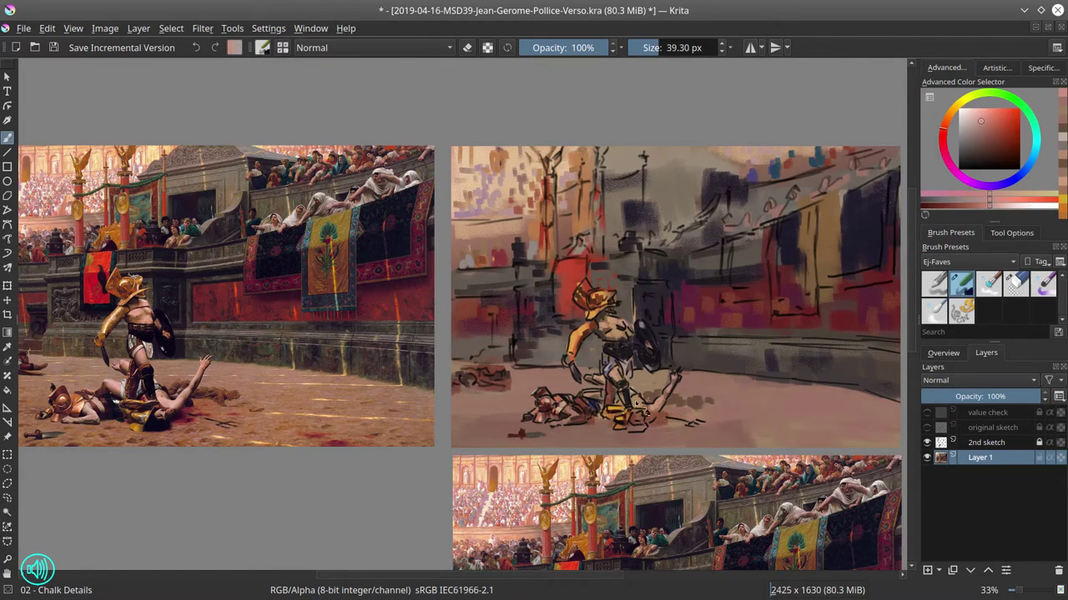
left_click(645, 422, "ctrl")
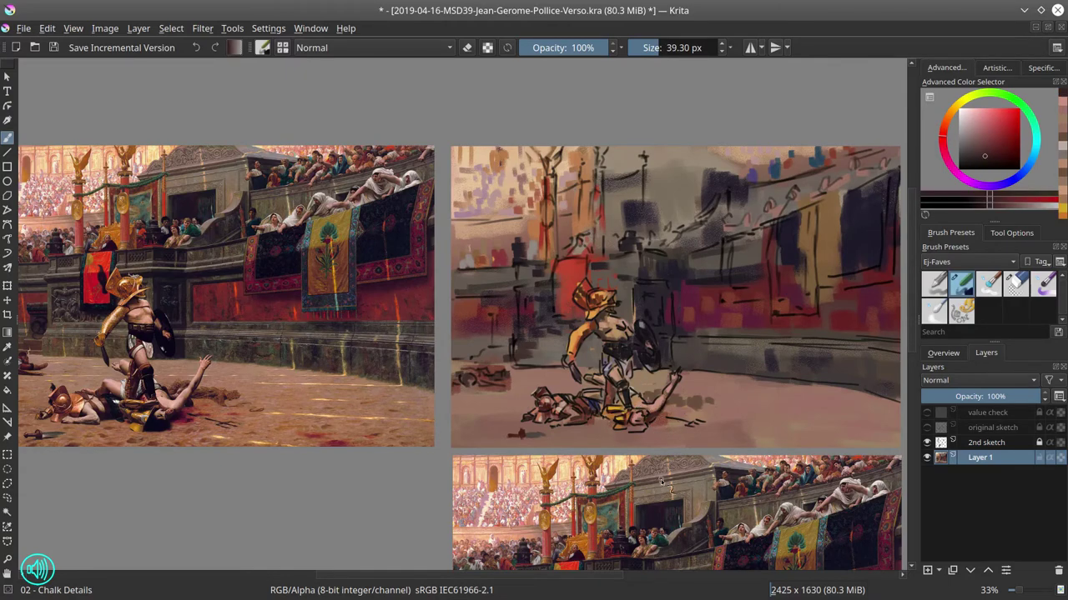
left_click(53, 48)
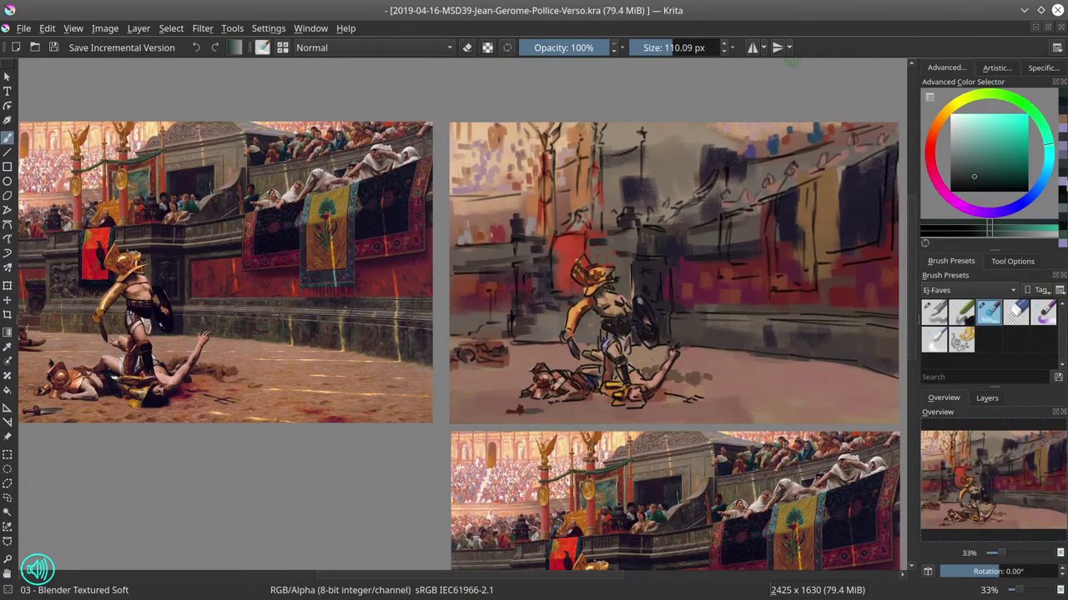
Paint orange accents around the imperial box above the red banner, using Chalk Details at 43.32 px.
left_click(987, 399)
left_click(957, 399)
left_click(961, 313)
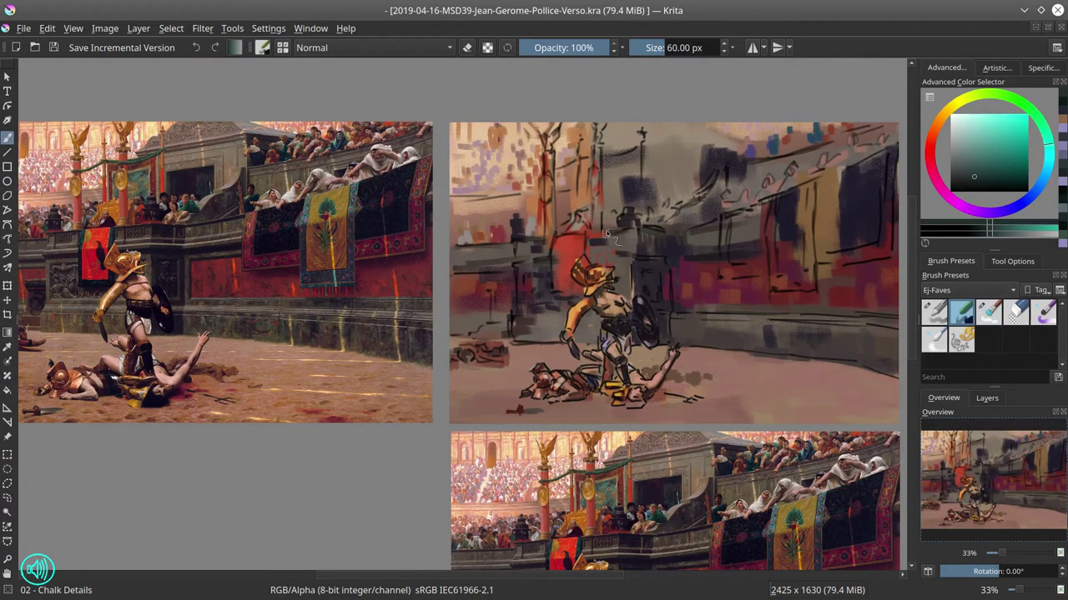
left_click(609, 236, "ctrl")
left_click_drag(607, 234, 588, 218)
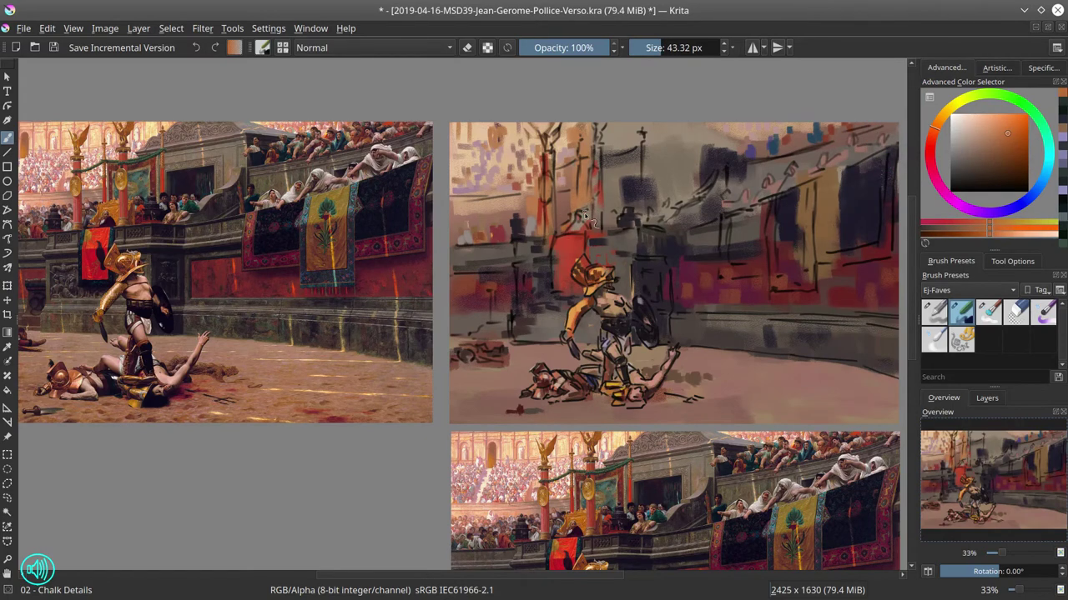
Shift the colour to red and paint strokes down the column beside the imperial box.
left_click(928, 142)
left_click(931, 138)
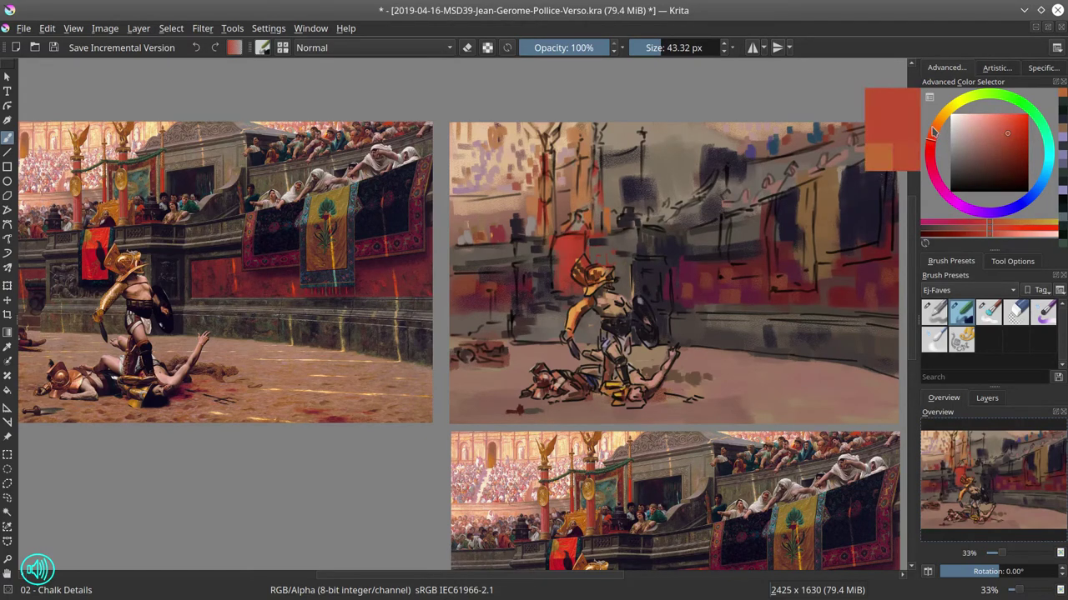
left_click_drag(599, 182, 605, 231)
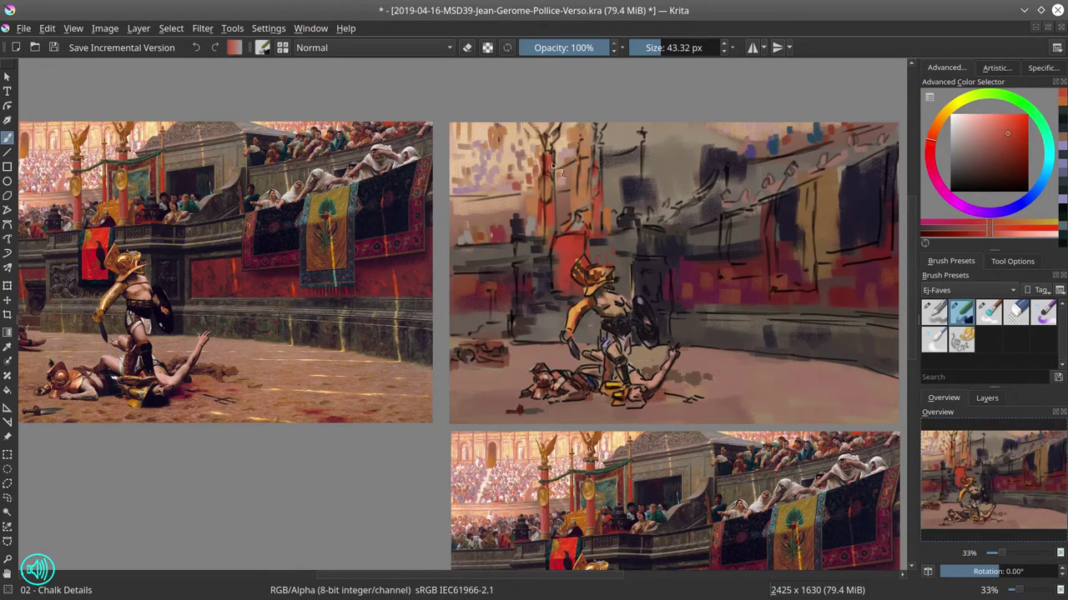
left_click_drag(537, 185, 507, 161)
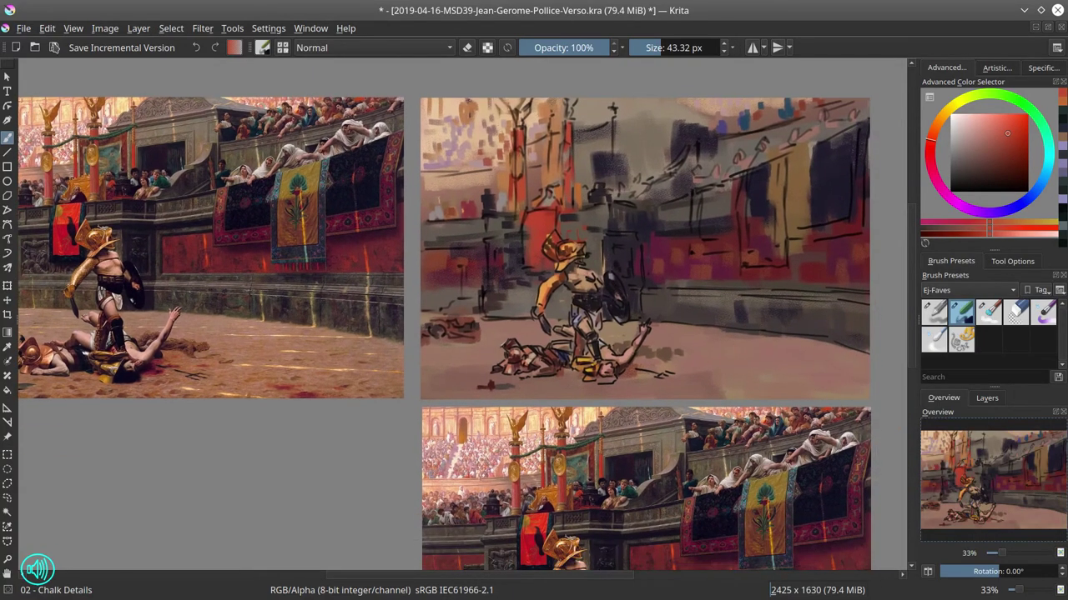
Save the file, and paint a red-framed teal panel beside the columns of the imperial box at 42.21 px.
left_click(53, 48)
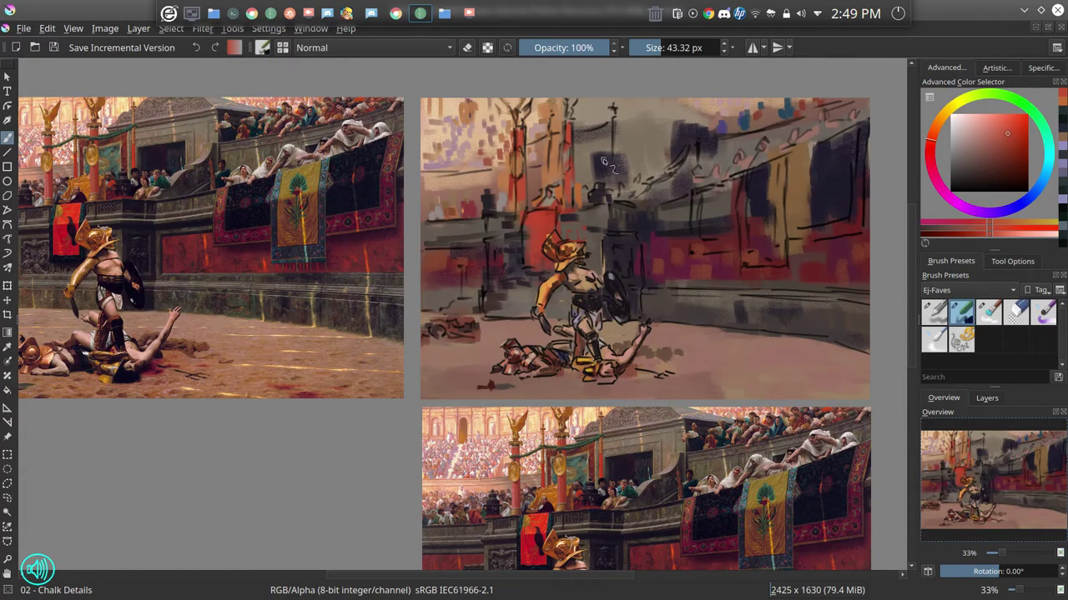
left_click(1000, 144)
left_click_drag(677, 201, 682, 201)
mouse_move(558, 128)
left_mouse_down()
mouse_move(562, 163)
mouse_move(601, 136)
mouse_move(606, 189)
mouse_move(612, 173)
mouse_move(585, 151)
mouse_move(576, 158)
mouse_move(584, 132)
mouse_move(566, 167)
left_mouse_up()
left_click(1001, 156)
left_click(1050, 162)
left_click(996, 146)
left_click(579, 176, "ctrl")
left_click_drag(576, 81, 571, 81)
left_click_drag(517, 115, 522, 108)
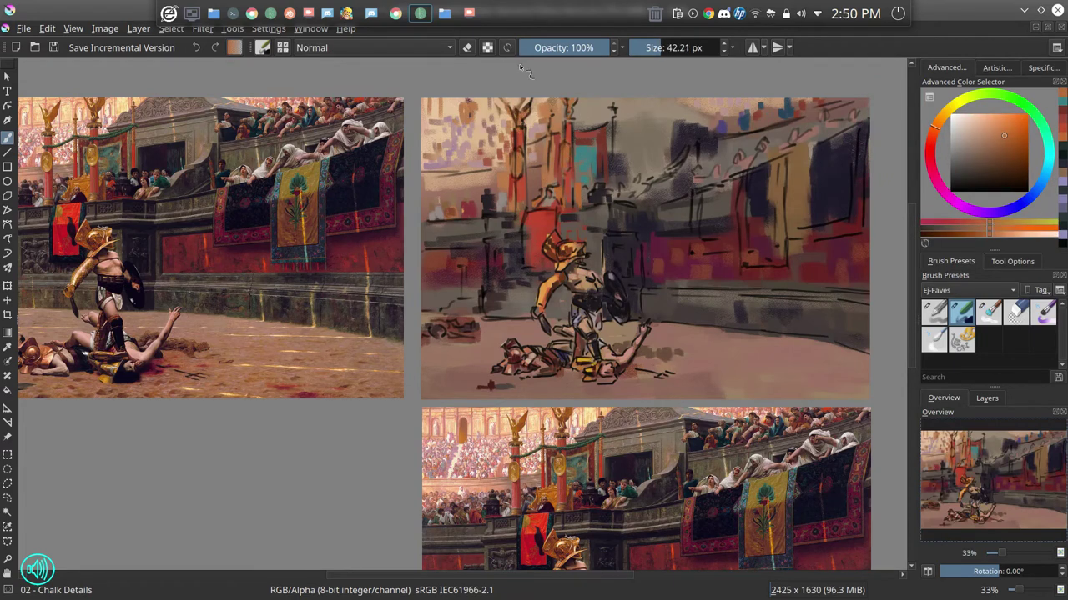
Paint the teal panel's far post red and shade the dark doorway next to it with sampled dark purple.
left_click(559, 244, "ctrl")
left_click_drag(615, 177, 616, 141)
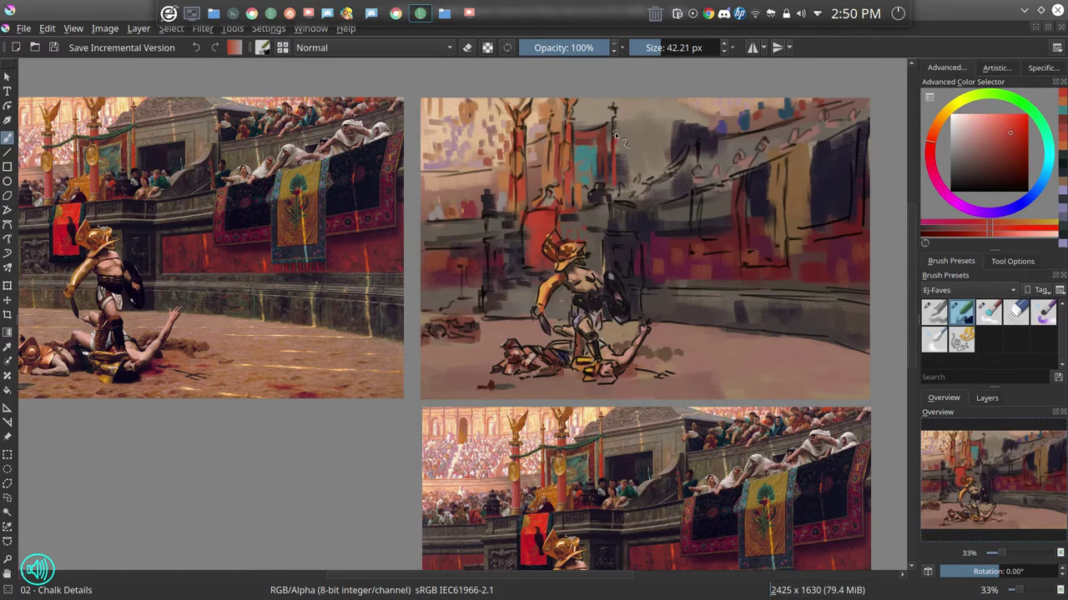
left_click(617, 246, "ctrl")
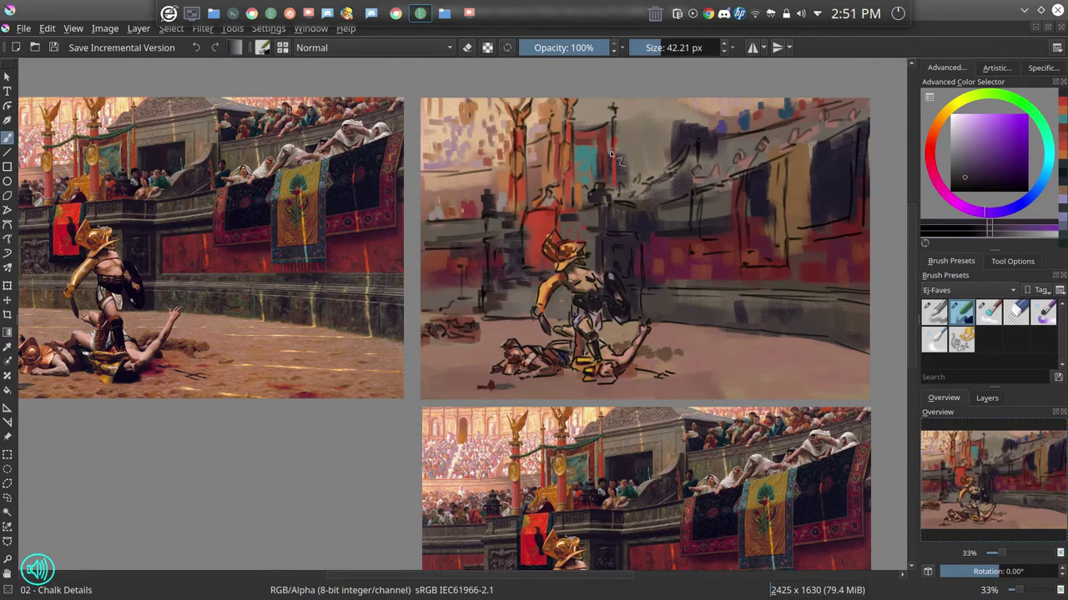
mouse_move(616, 145)
left_mouse_down()
mouse_move(645, 144)
mouse_move(540, 200)
mouse_move(608, 179)
mouse_move(607, 124)
mouse_move(605, 164)
mouse_move(646, 172)
left_mouse_up()
Add orange and dark green dabs for the spectators beside the imperial box, with the brush at 34.71 px.
left_click(557, 229, "ctrl")
left_click(605, 160, "ctrl")
left_click(626, 159, "ctrl")
left_click(581, 214, "ctrl")
left_click_drag(581, 214, 586, 221)
left_click(1020, 102)
left_click(993, 156)
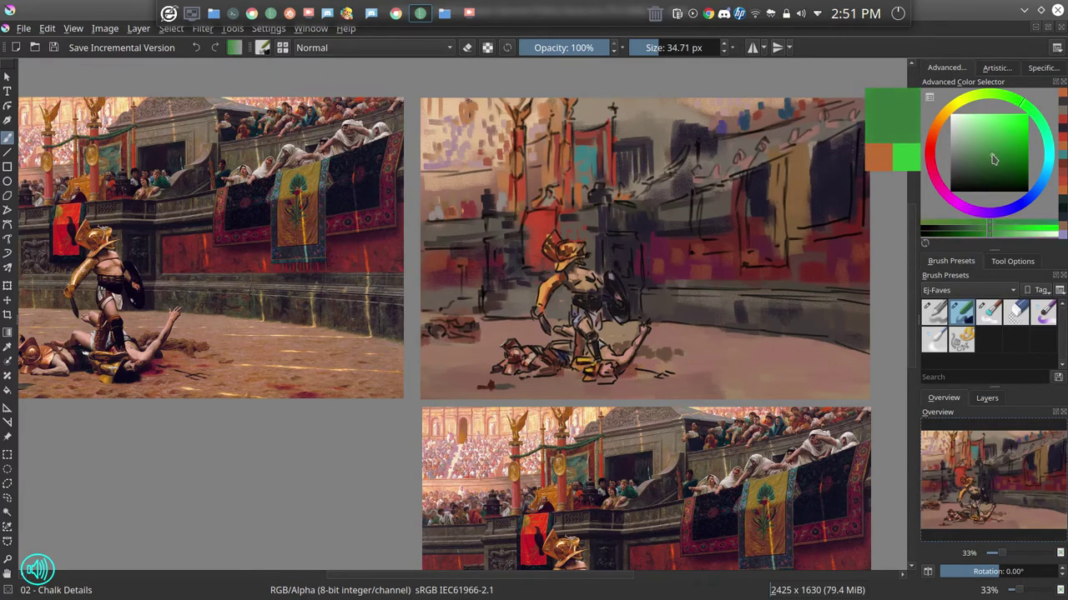
left_click(1009, 159)
left_click_drag(1011, 163, 998, 167)
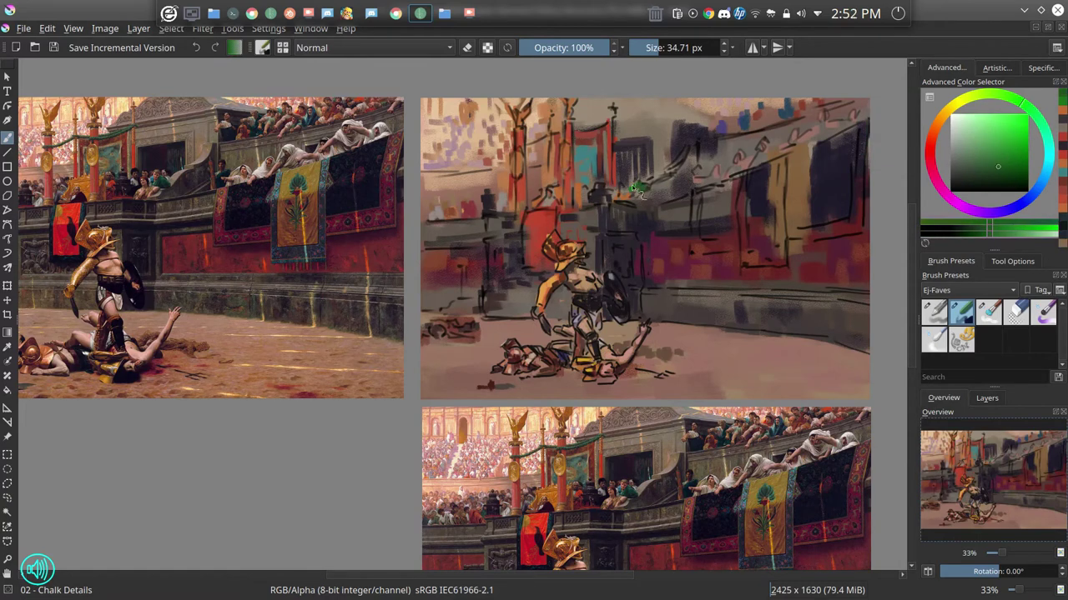
Paint sampled light beige between the column tops at the upper edge of the study.
left_click(695, 177, "ctrl")
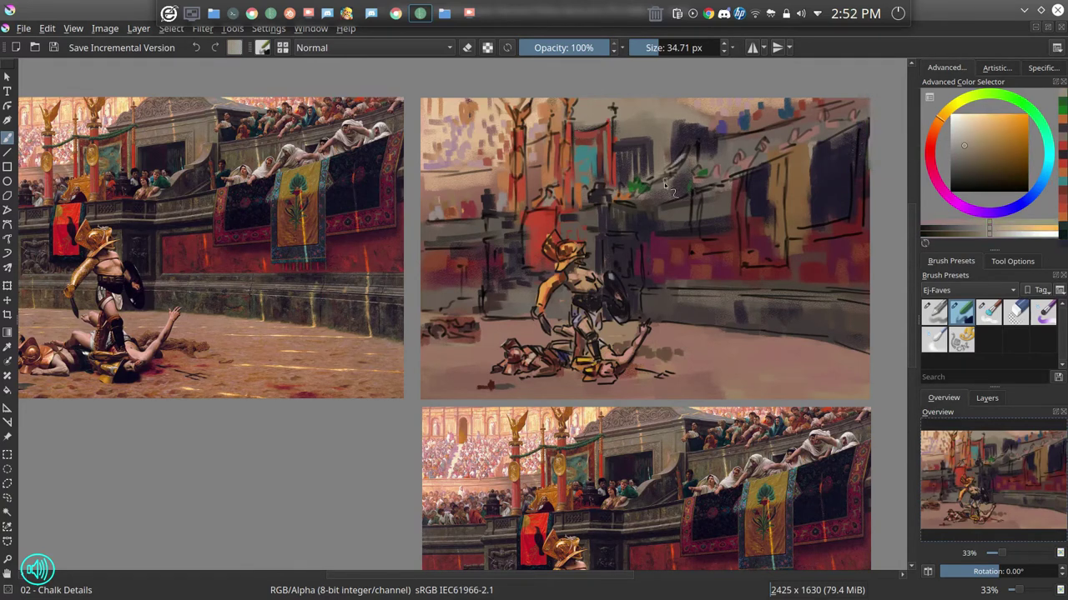
left_click(553, 103, "ctrl")
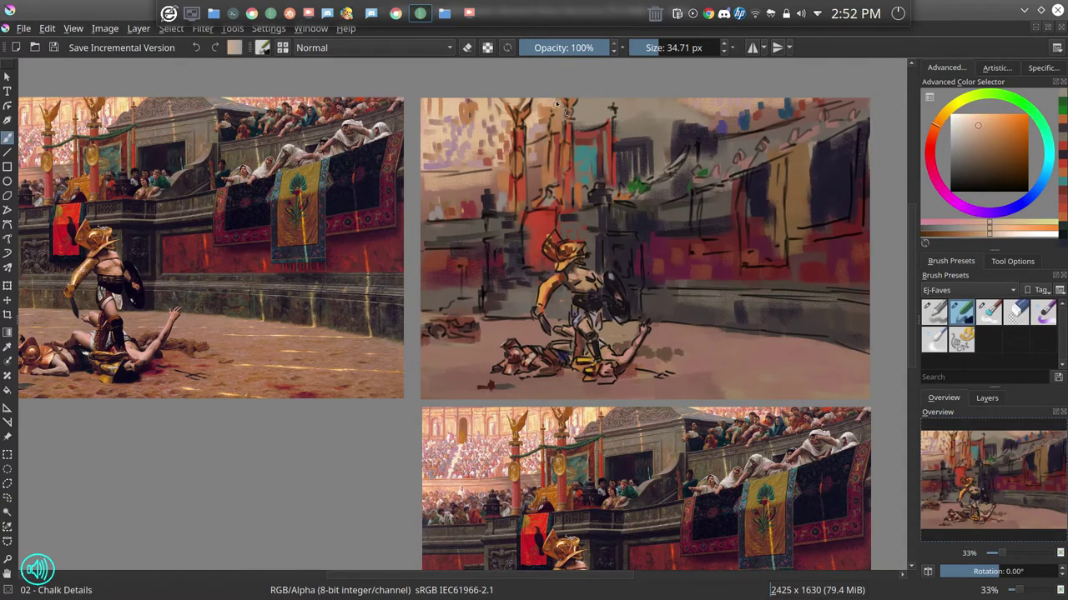
left_click_drag(557, 102, 558, 124)
left_click(624, 148, "ctrl")
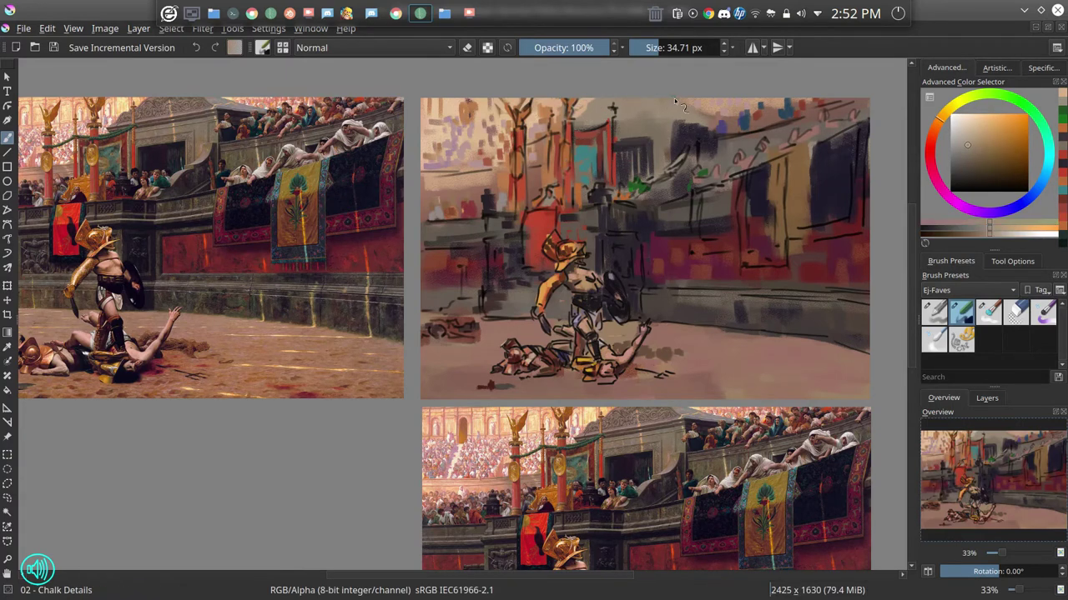
Define the doorway and pediment beside the spectator stand with sampled dark violet and warm grey strokes at 34.71 px.
left_click(695, 127, "ctrl")
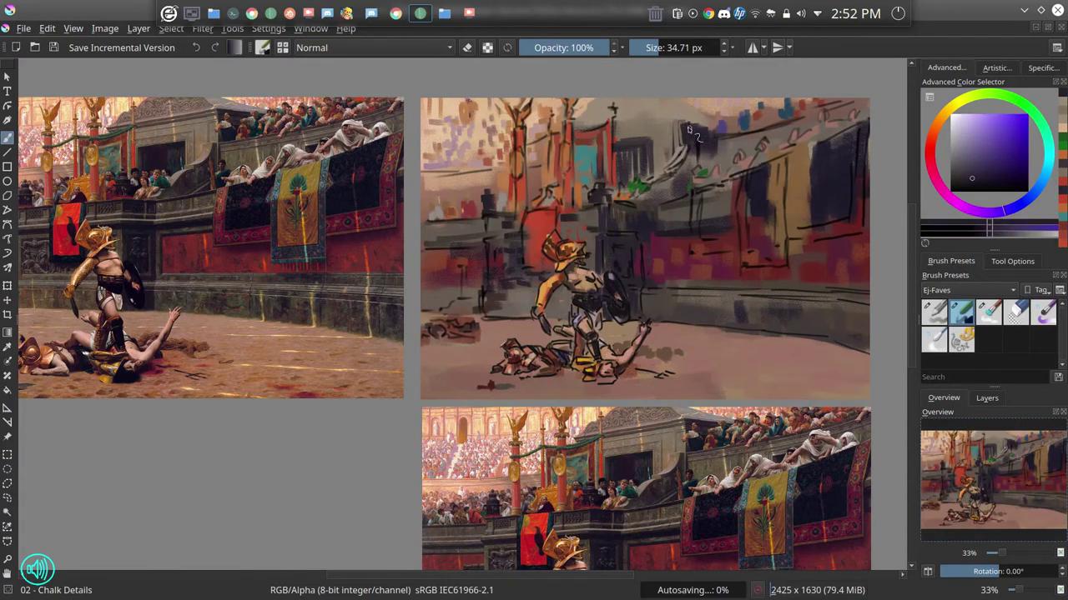
left_click(685, 126, "ctrl")
left_click(703, 144, "ctrl")
left_click_drag(624, 125, 698, 118)
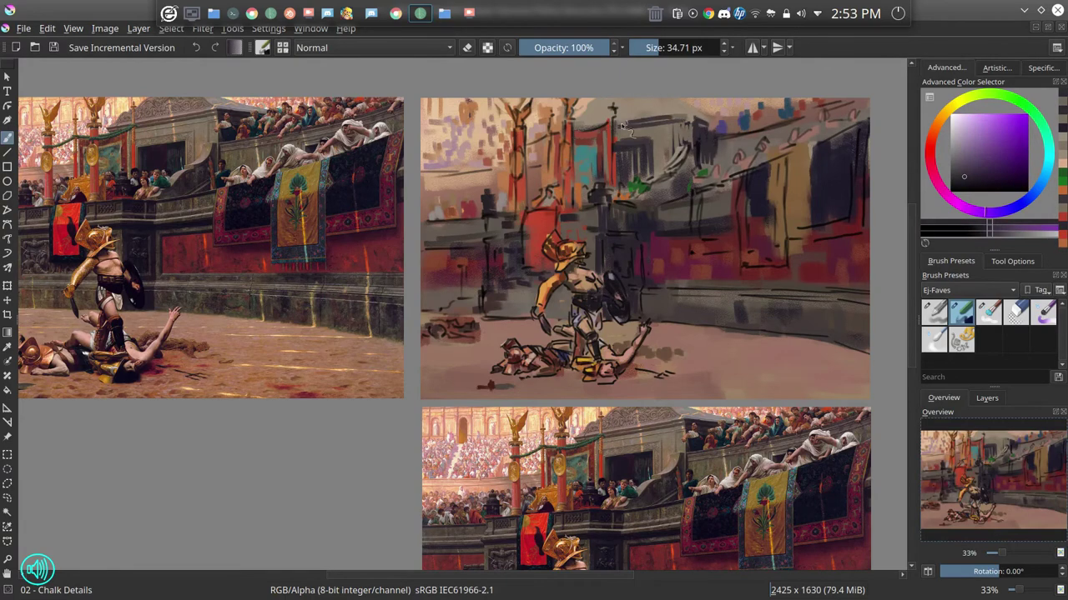
left_click(699, 159, "ctrl")
left_click(939, 21)
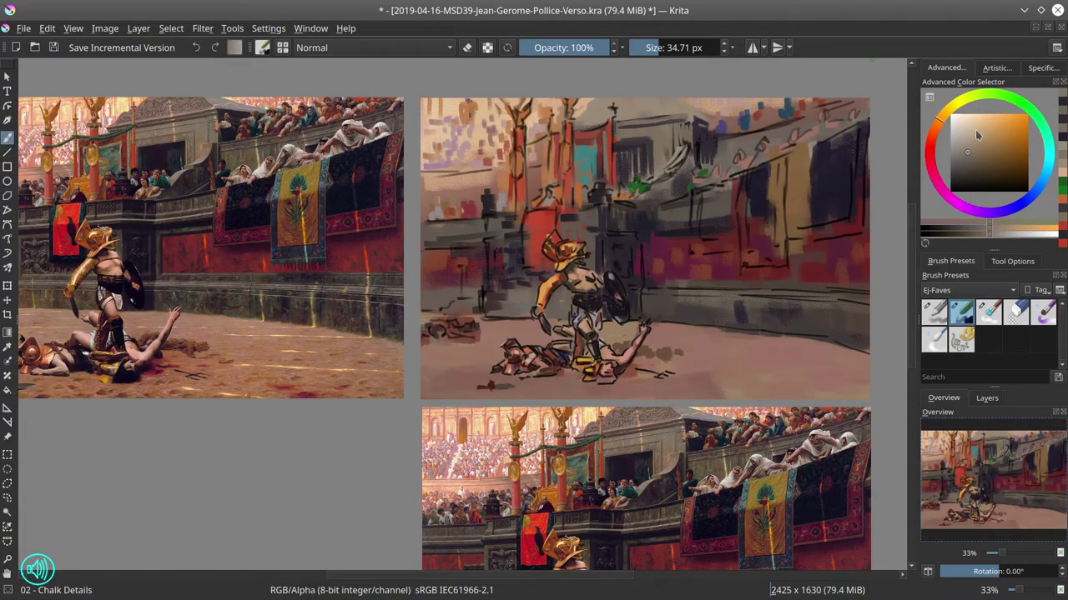
Paint the white-robed spectators along the balcony above the drapes with pale grey dabs at 34.71 px.
left_click(711, 180, "ctrl")
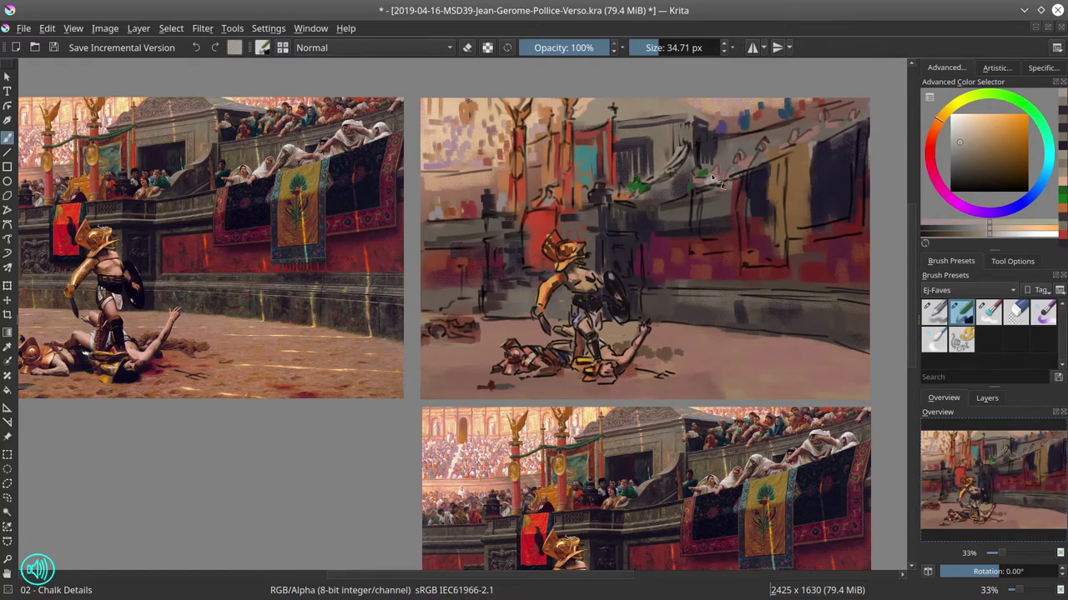
left_click_drag(714, 177, 828, 126)
left_click(952, 121)
left_click(781, 156, "ctrl")
left_click(772, 148, "ctrl")
left_click(830, 115, "ctrl")
left_click(849, 153, "ctrl")
Paint the smaller drape dark indigo and the central hanging banner in yellow-green tones.
left_click(990, 178)
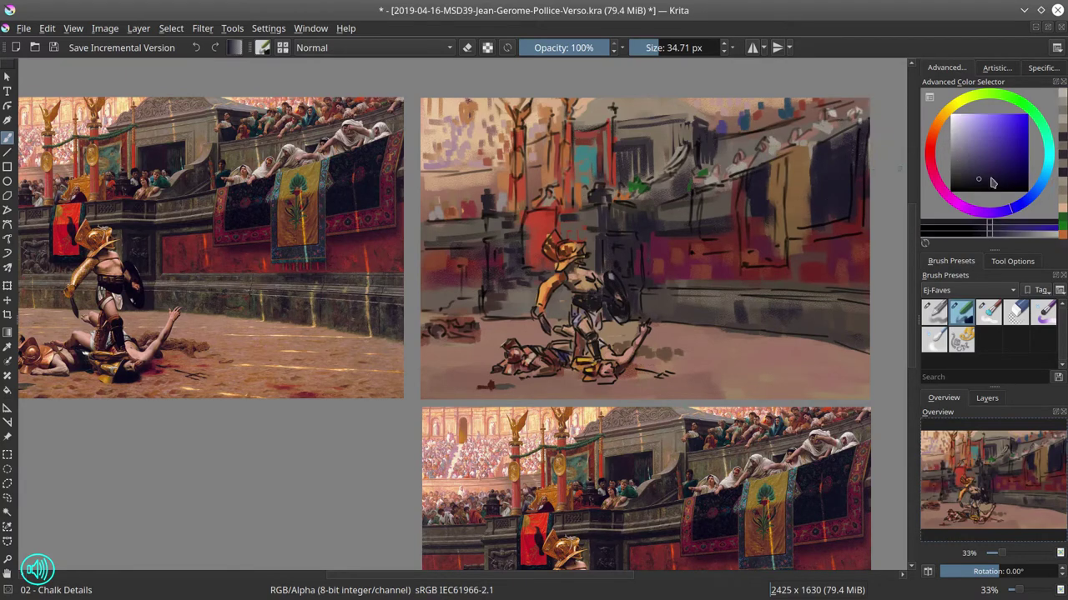
mouse_move(699, 229)
left_mouse_down()
mouse_move(732, 184)
mouse_move(767, 242)
left_mouse_up()
left_click(791, 180, "ctrl")
left_click(991, 153)
left_click(993, 139)
mouse_move(769, 172)
left_mouse_down()
mouse_move(753, 198)
mouse_move(757, 190)
mouse_move(759, 237)
left_mouse_up()
left_click(944, 112)
left_click(961, 99)
left_click(983, 149)
left_click(974, 154)
left_click(991, 167)
Darken the large drape beside the green banner and add dark red borders to both dark drapes at 65.05 px.
left_click(843, 150, "ctrl")
mouse_move(815, 156)
left_mouse_down()
mouse_move(793, 197)
mouse_move(801, 224)
left_mouse_up()
left_click(929, 151)
left_click(1003, 160)
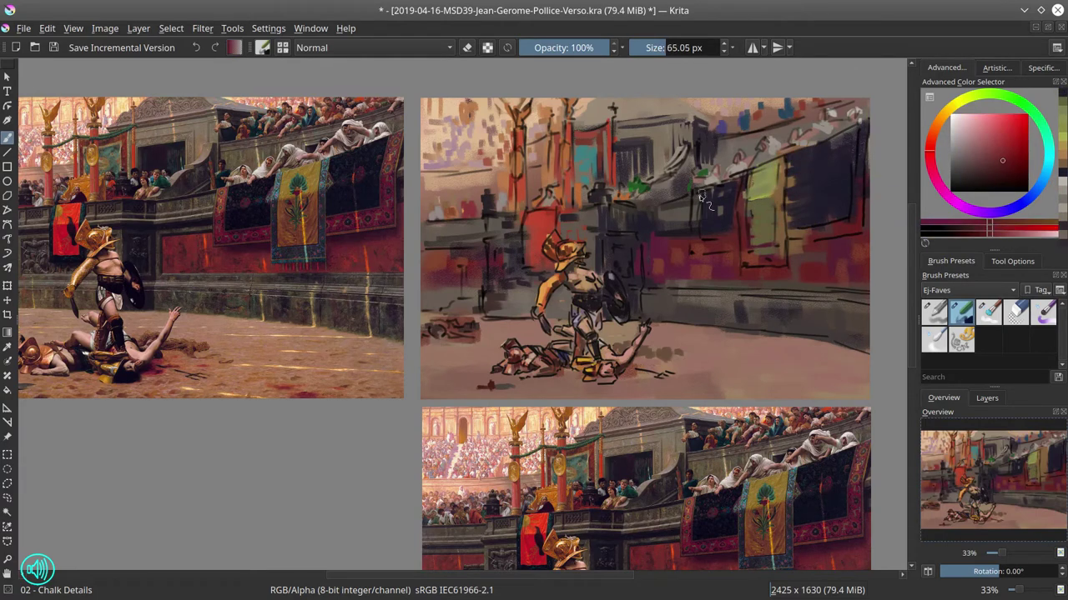
left_click_drag(697, 196, 698, 232)
left_click_drag(860, 199, 863, 164)
Paint a muted teal border around the yellow-green banner at 65.05 px.
left_click(1050, 149)
left_click(976, 137)
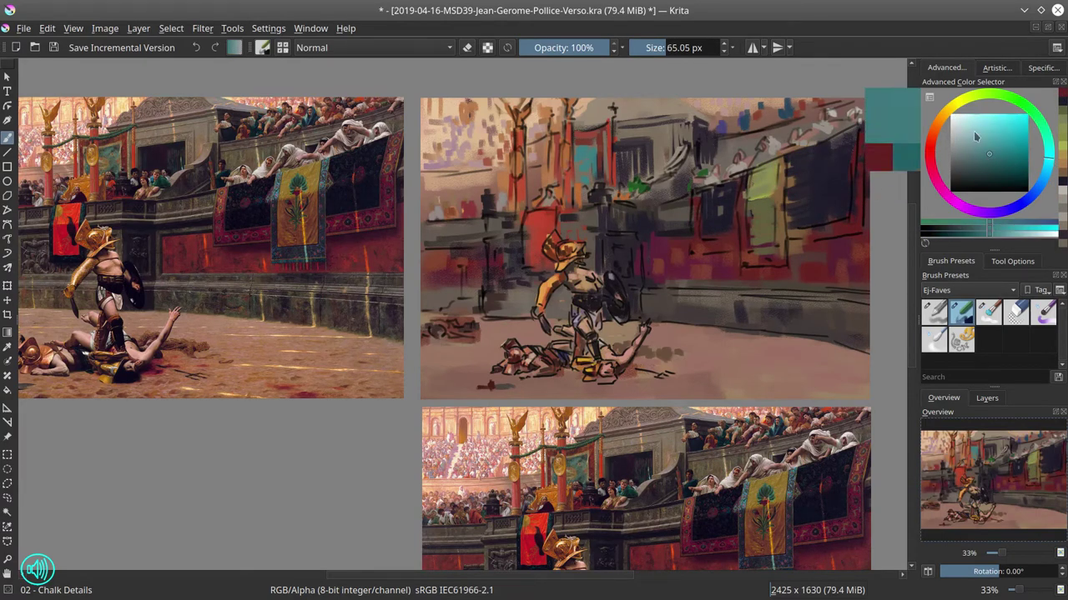
left_click(987, 158)
left_click_drag(744, 175, 741, 211)
left_click(741, 199, "ctrl")
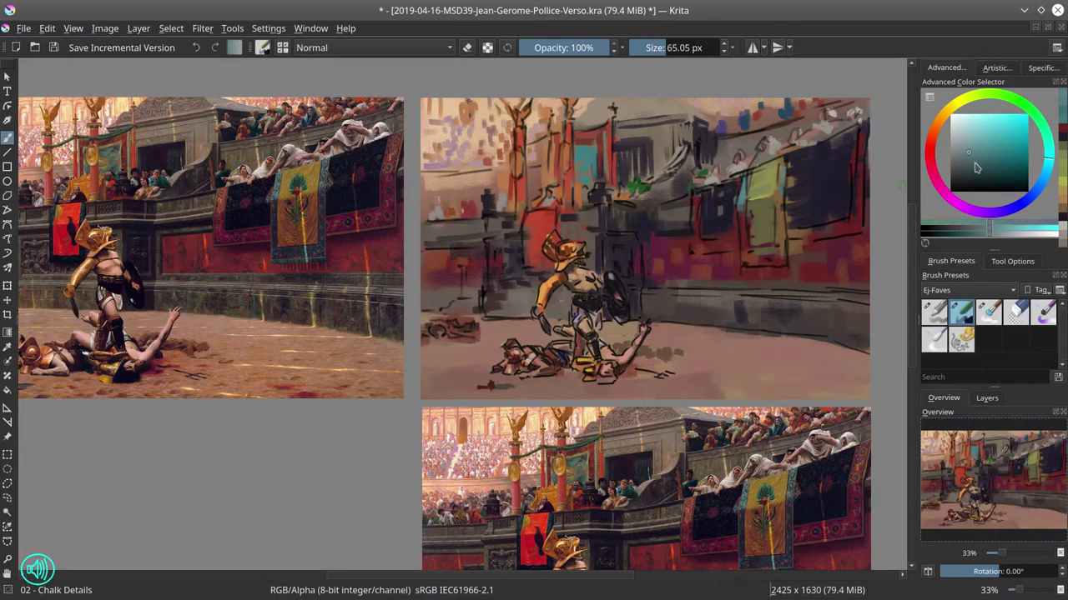
left_click(962, 171)
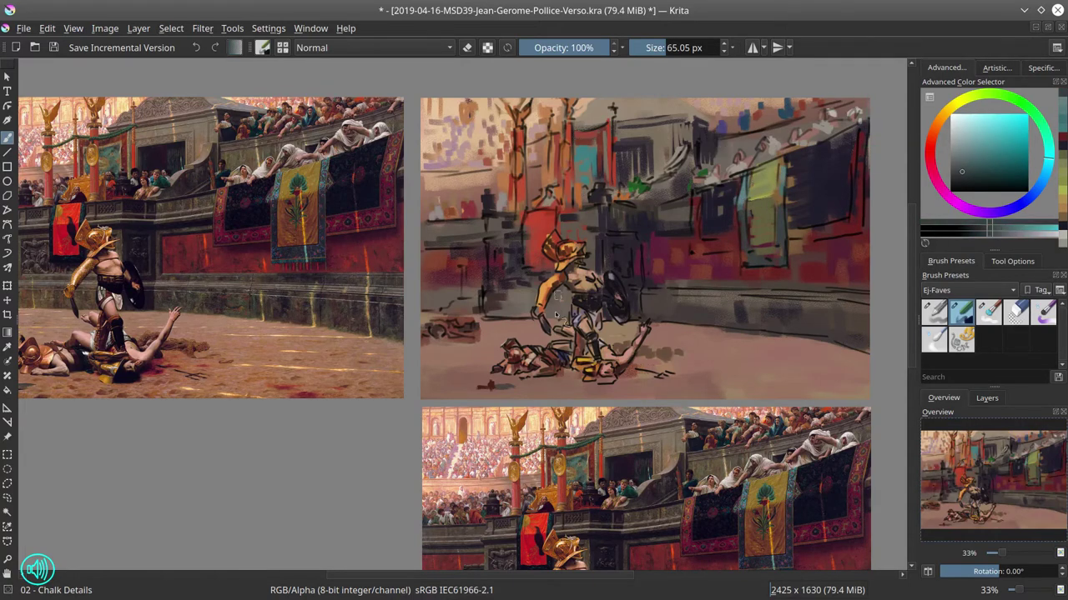
Touch up the wall and sand around the standing gladiator with sampled warm grey tones, with the brush at 36.15 px.
left_click_drag(556, 316, 657, 318)
left_click(613, 310, "ctrl")
mouse_move(595, 294)
left_mouse_down()
mouse_move(568, 292)
mouse_move(544, 313)
mouse_move(543, 297)
mouse_move(634, 300)
left_mouse_up()
left_click(546, 214, "ctrl")
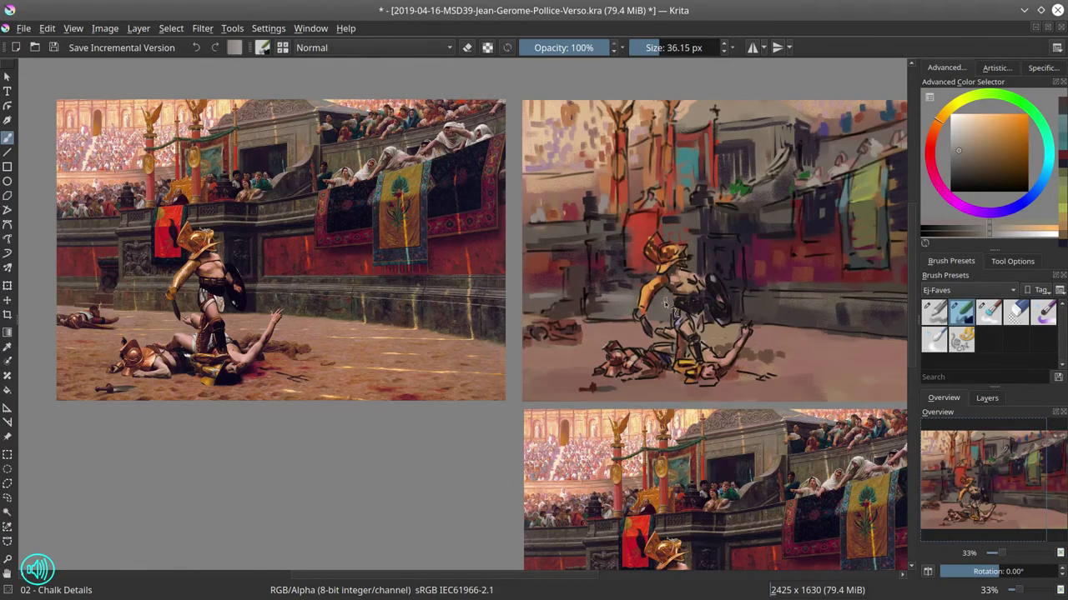
mouse_move(776, 307)
left_mouse_down()
mouse_move(627, 311)
mouse_move(678, 302)
mouse_move(823, 317)
left_mouse_up()
left_click(627, 311, "shift")
Paint light orange sunlight streaks down the banner and arena wall and across the sand, reducing the brush to 28.47 px.
left_click(985, 134)
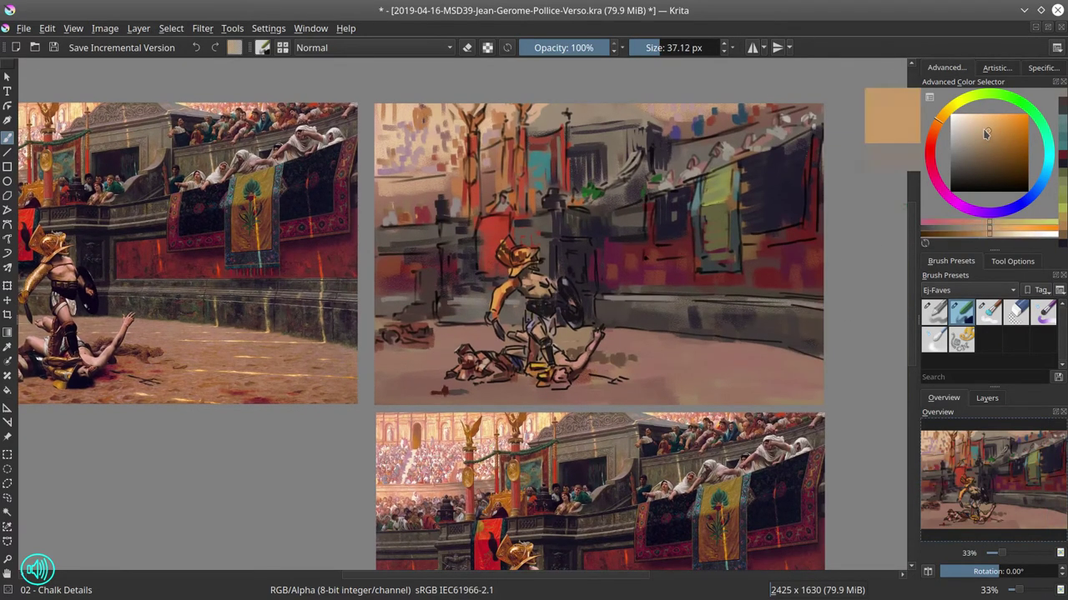
left_click_drag(986, 133, 993, 124)
left_click_drag(718, 216, 721, 250)
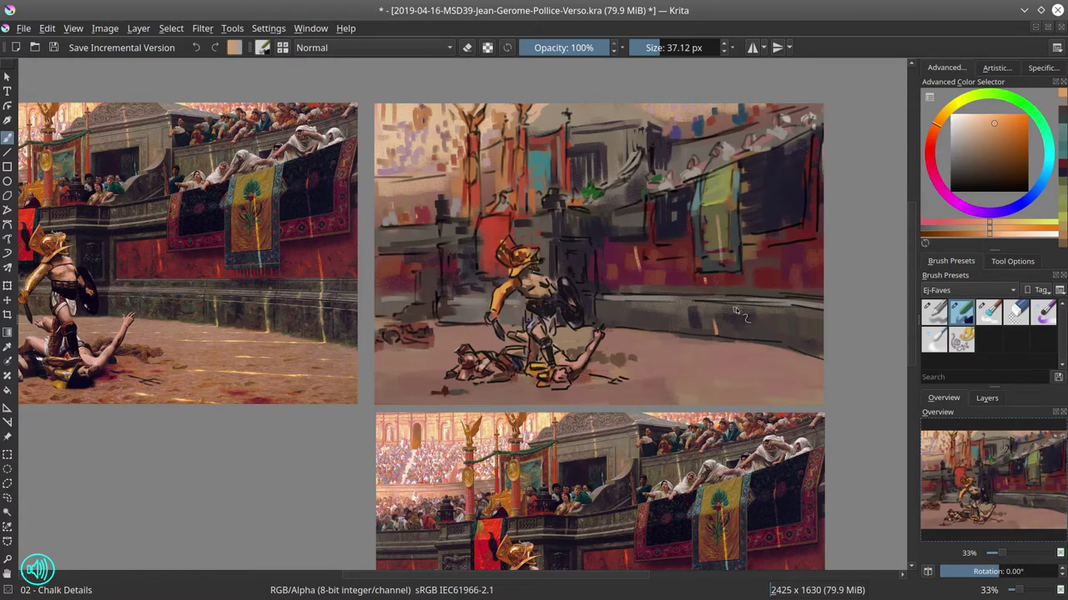
left_click_drag(738, 306, 744, 337)
left_click_drag(724, 338, 717, 338)
left_click_drag(617, 342, 809, 359)
left_click_drag(804, 313, 807, 354)
left_click_drag(804, 290, 805, 302)
left_click_drag(799, 256, 804, 279)
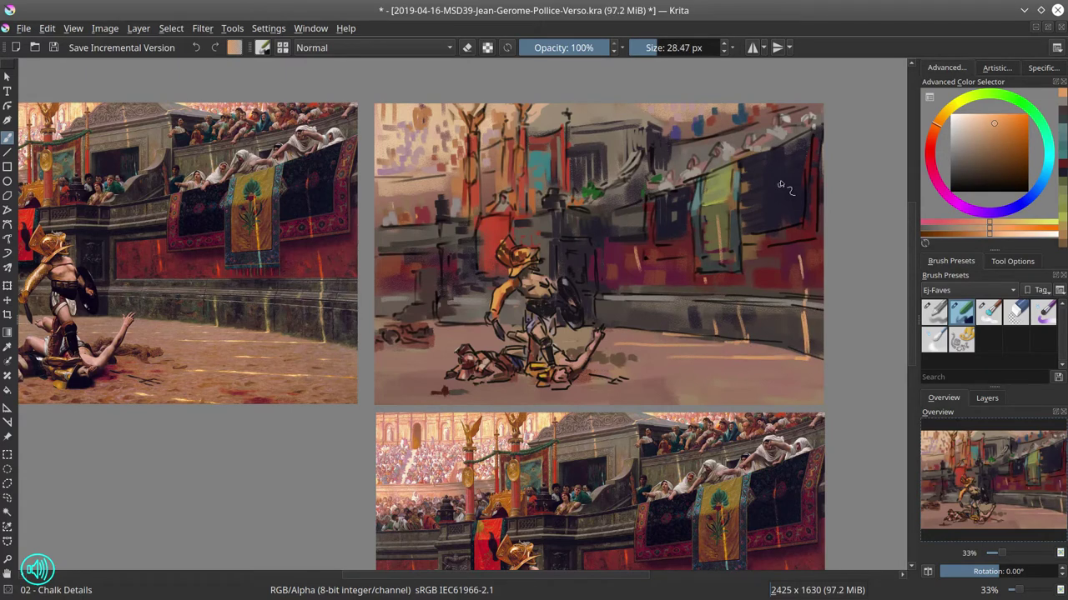
Add thinner orange light streaks on the large dark drape, foreground sand and far side of the wall, down to 16.96 px.
left_click_drag(776, 164, 779, 186)
left_click_drag(780, 197, 785, 235)
left_click_drag(733, 393, 780, 376)
left_click_drag(684, 385, 775, 394)
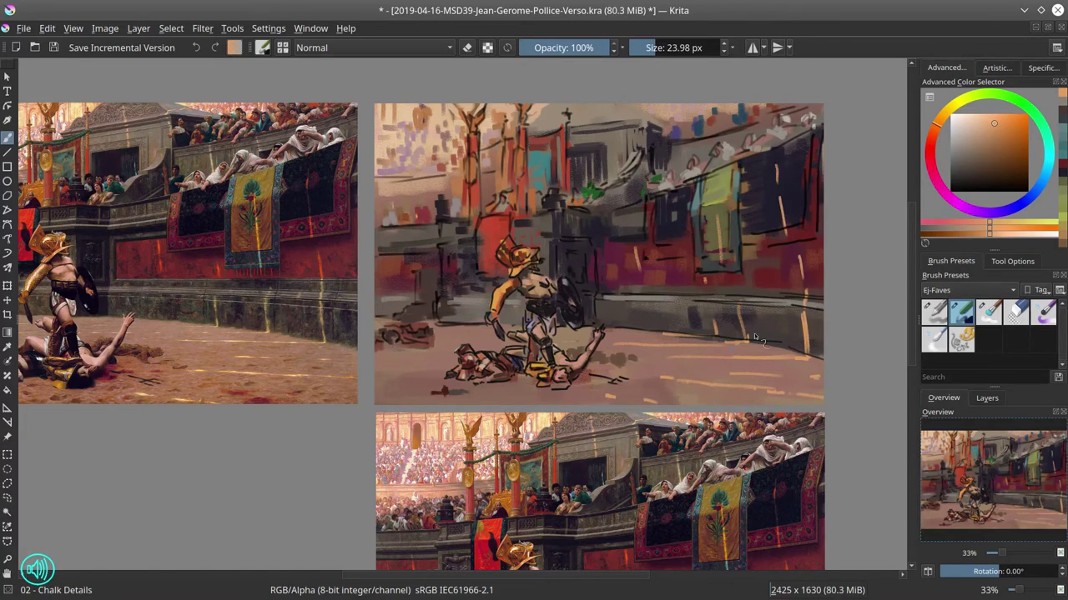
left_click_drag(634, 406, 815, 401)
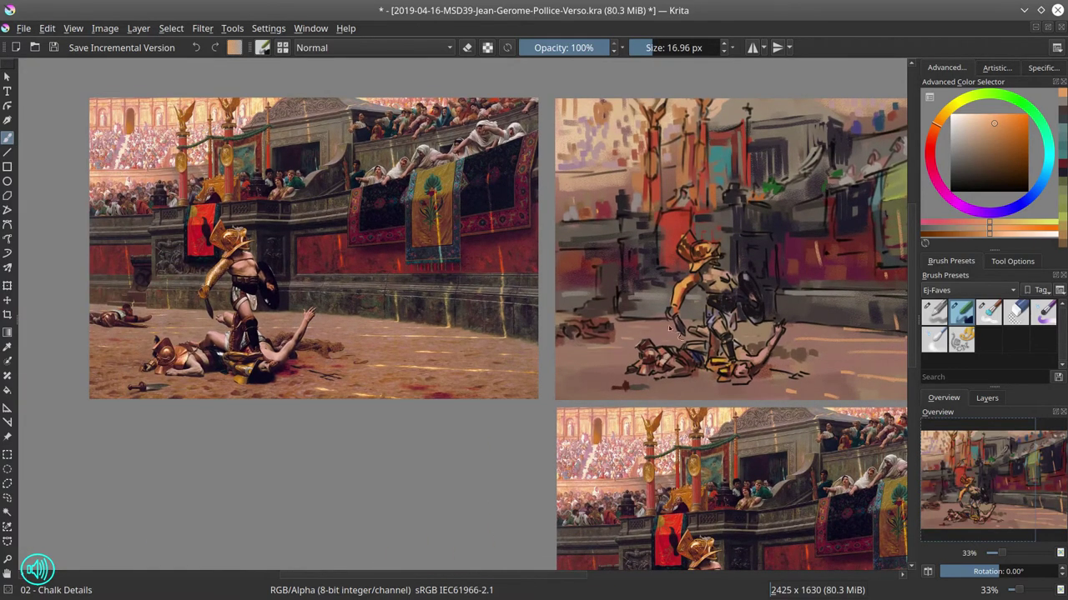
left_click_drag(638, 322, 610, 321)
left_click_drag(585, 255, 590, 280)
mouse_move(820, 253)
left_mouse_down()
mouse_move(717, 253)
mouse_move(743, 275)
left_mouse_up()
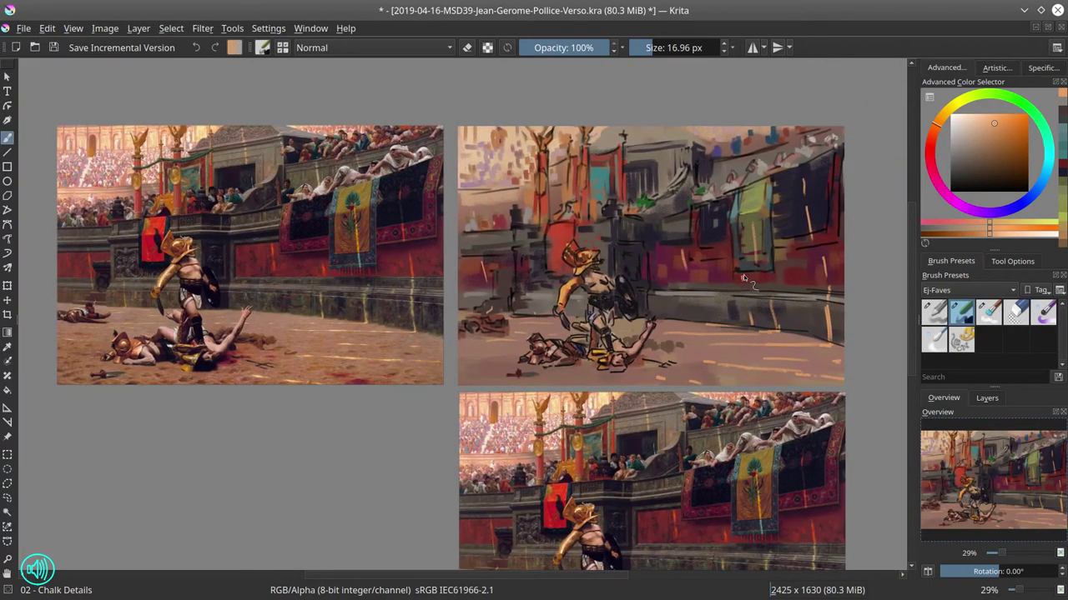
Refine the dark stone wall and pillar behind the standing gladiator with colours sampled from the study at 24.85 px.
left_click(684, 240, "ctrl")
mouse_move(684, 236)
left_mouse_down()
mouse_move(660, 238)
mouse_move(657, 220)
mouse_move(657, 230)
mouse_move(602, 215)
left_mouse_up()
left_click(659, 236, "ctrl")
left_click(657, 224, "ctrl")
left_click(630, 226, "ctrl")
left_click(607, 224, "ctrl")
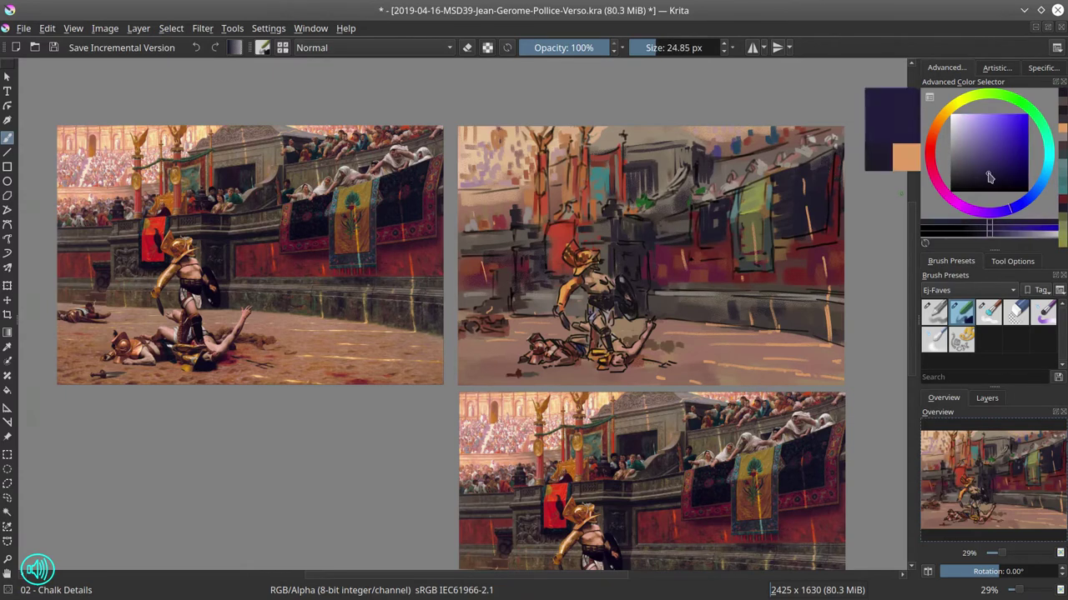
Set the brush to 33.93 px and the colour to a dark green, and save the file.
key("bracketright")
key("bracketright")
left_click(1049, 134)
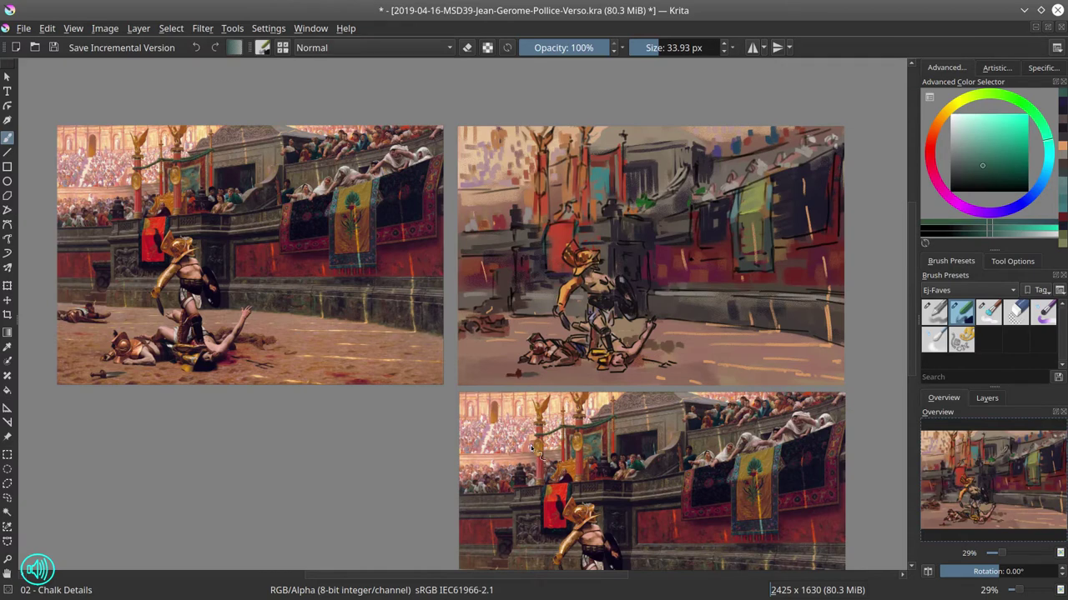
key("ctrl+s")
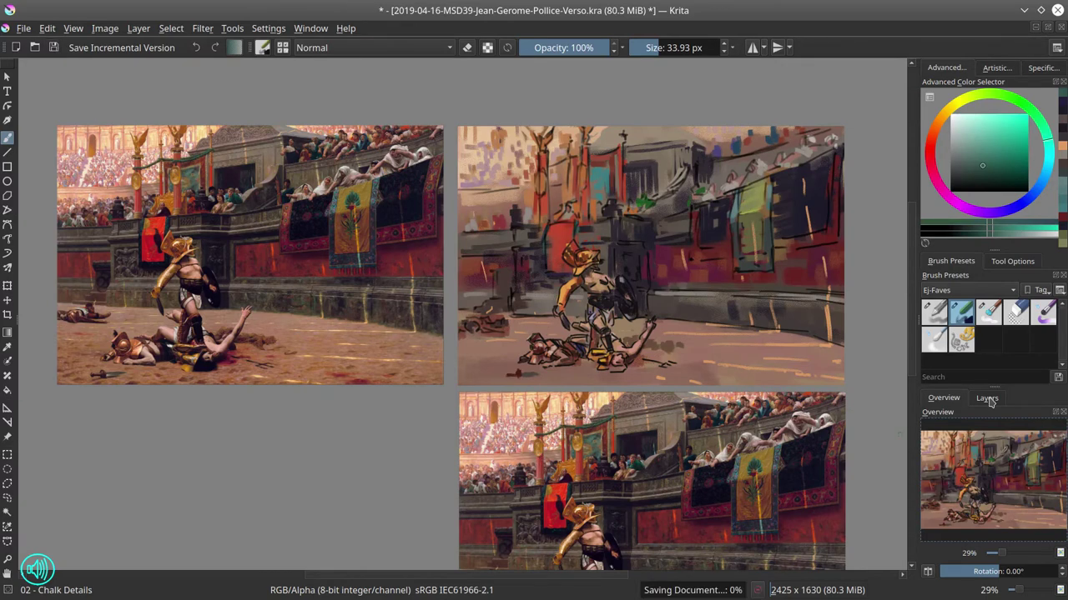
Duplicate the "2nd sketch" layer and hide the original, leaving the copy visible.
left_click(989, 401)
right_click(986, 489)
left_click(952, 255)
left_click(927, 488)
Erase the sketch lines over the standing gladiator and fallen figures on the copied layer, using Eraser Circle up to 72.51 px.
left_click(1016, 311)
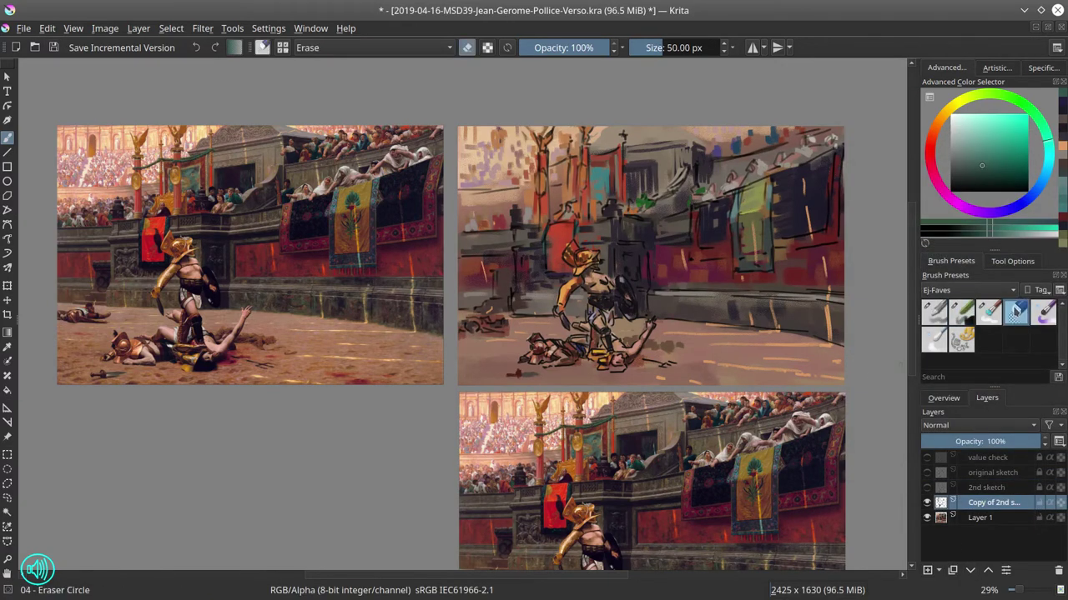
key("bracketright")
mouse_move(568, 249)
left_mouse_down()
mouse_move(606, 270)
mouse_move(552, 352)
mouse_move(597, 321)
mouse_move(617, 283)
mouse_move(671, 363)
left_mouse_up()
key("bracketright")
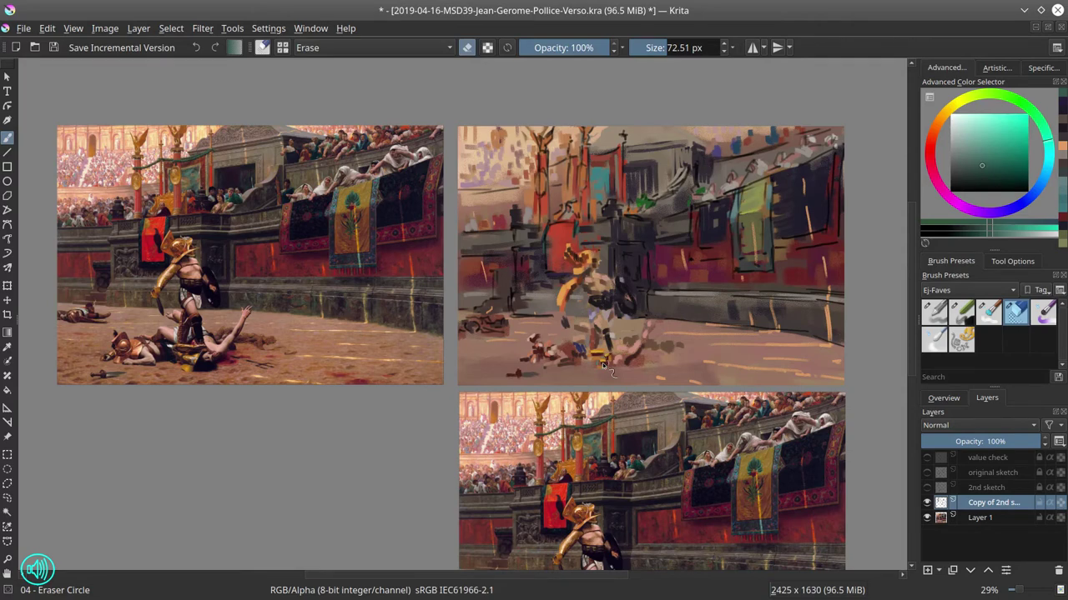
Merge the copied sketch layer with Layer 1 below it, and return to the canvas overview.
right_click(985, 503)
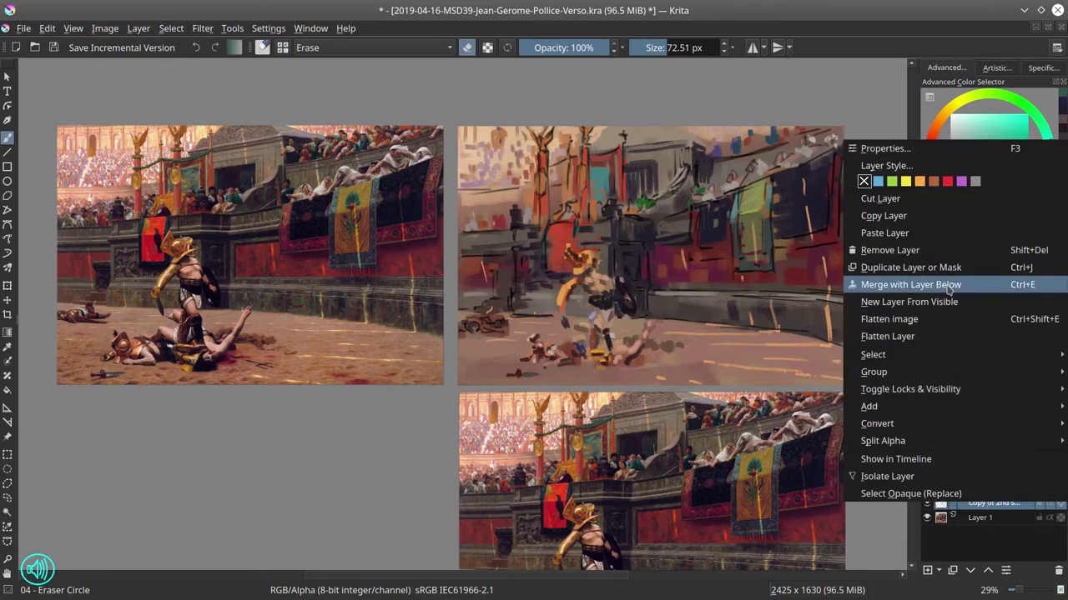
left_click(949, 286)
left_click(952, 398)
Soften the area around the imperial box with Blender Textured Soft at 48.29 px, and paint sampled red there with Chalk Details.
left_click(988, 314)
mouse_move(486, 197)
left_mouse_down()
mouse_move(510, 196)
mouse_move(502, 190)
mouse_move(550, 217)
mouse_move(565, 209)
left_mouse_up()
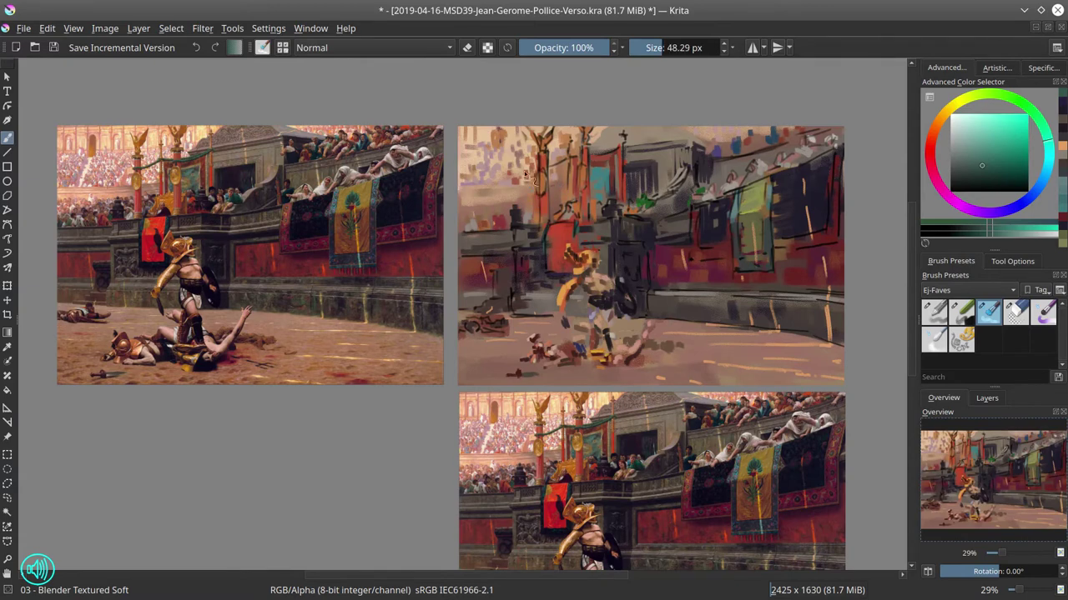
left_click(960, 313)
left_click(767, 134, "ctrl")
left_click(767, 133, "ctrl")
left_click(767, 133, "ctrl")
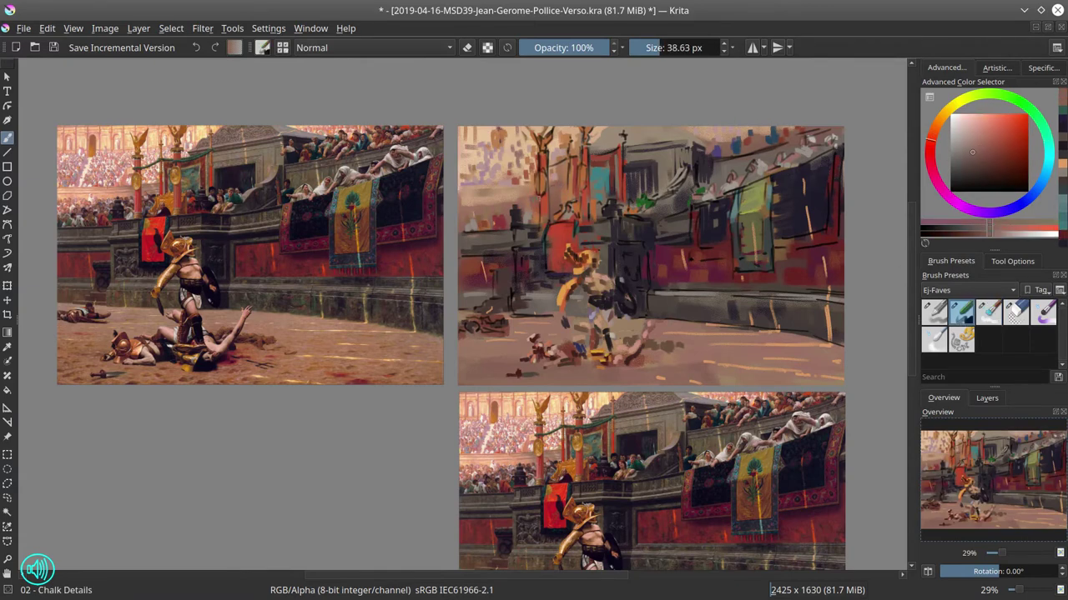
left_click(553, 214, "ctrl")
left_click_drag(546, 190, 547, 207)
Blend the sketch lines into the wall behind the standing gladiator's sword arm, using Blender Textured Soft at 36.41 px.
left_click(1013, 313)
left_click(990, 313)
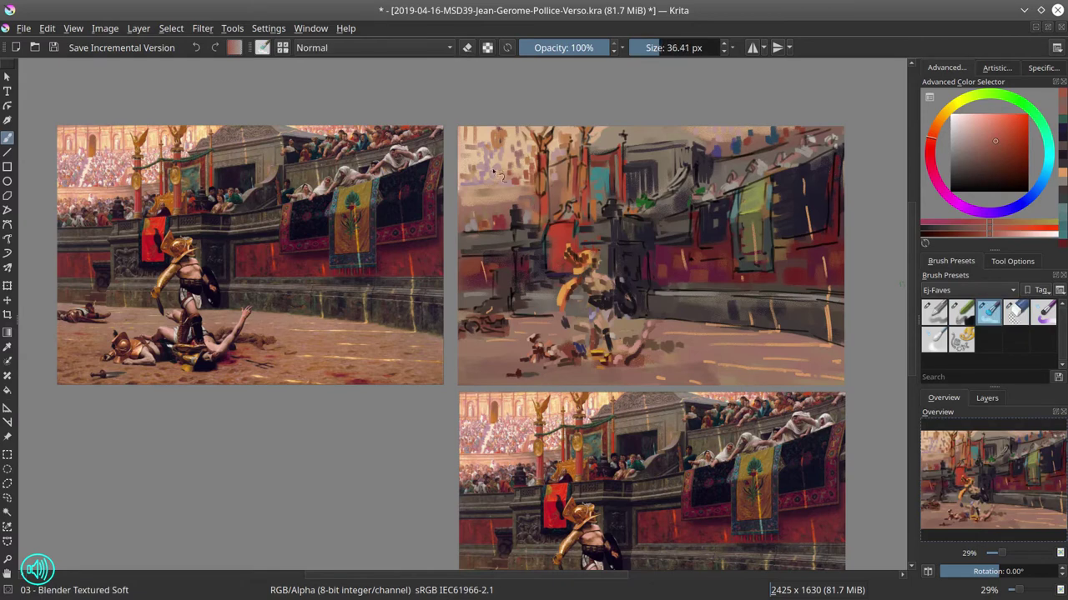
mouse_move(477, 238)
left_mouse_down()
mouse_move(538, 233)
mouse_move(520, 274)
left_mouse_up()
Paint sampled brown tones on the arena wall beside the standing gladiator, using Chalk Details at 47.28 px.
key("comma")
left_click(551, 302, "ctrl")
key("bracketleft")
left_click(526, 282, "ctrl")
key("bracketright")
key("bracketright")
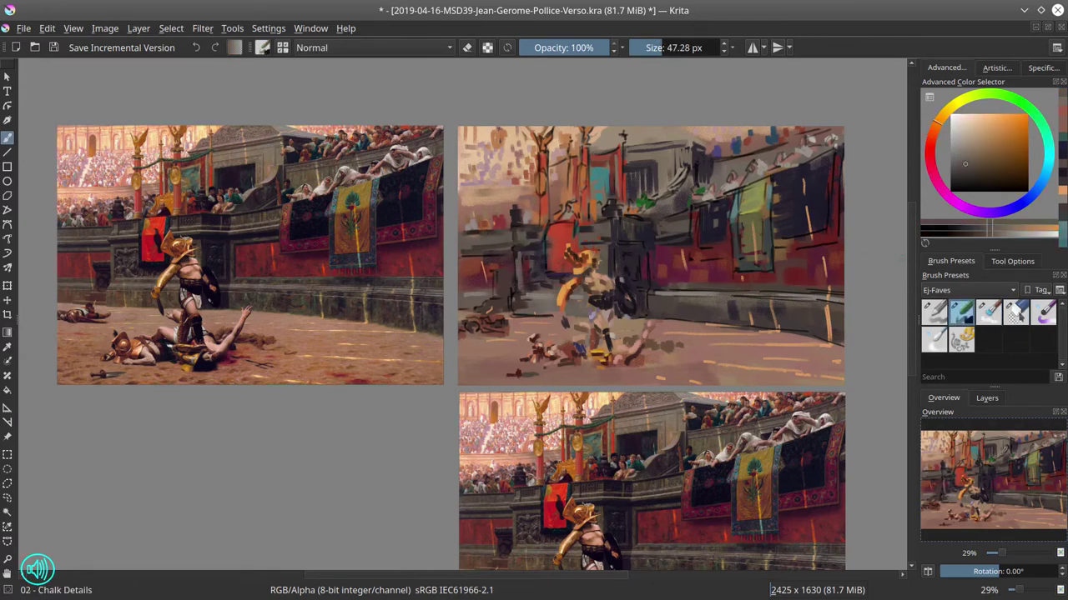
Blend the sketch lines of the distant fallen figures into the sand, using Blender Textured Soft at about 36 to 31 px.
key("period")
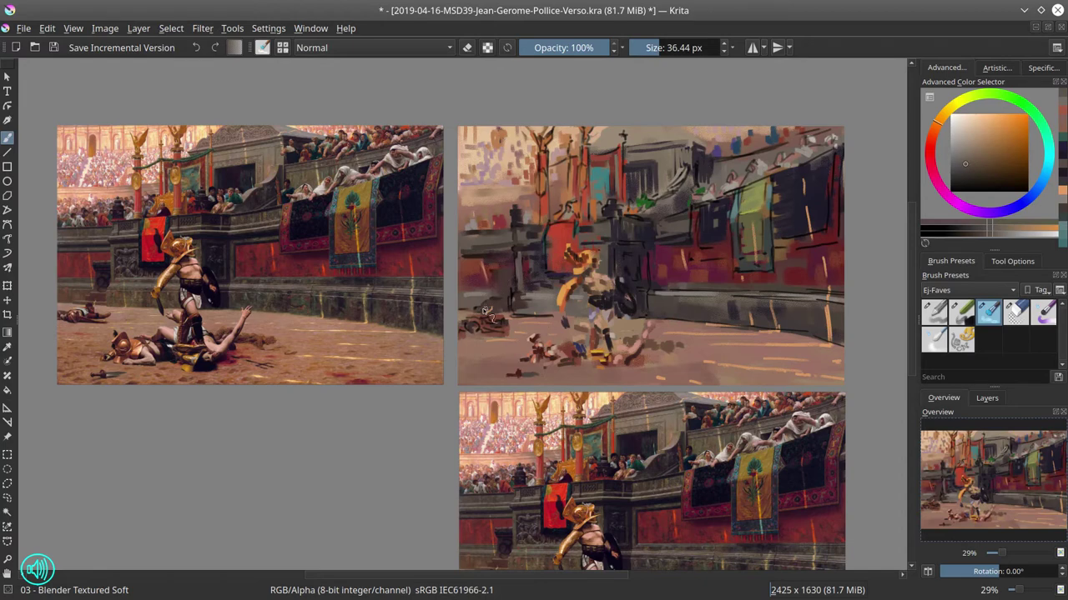
key("bracketleft")
key("bracketleft")
key("bracketleft")
key("bracketleft")
mouse_move(494, 307)
left_mouse_down()
mouse_move(507, 306)
mouse_move(517, 255)
mouse_move(531, 247)
mouse_move(542, 270)
left_mouse_up()
key("slash")
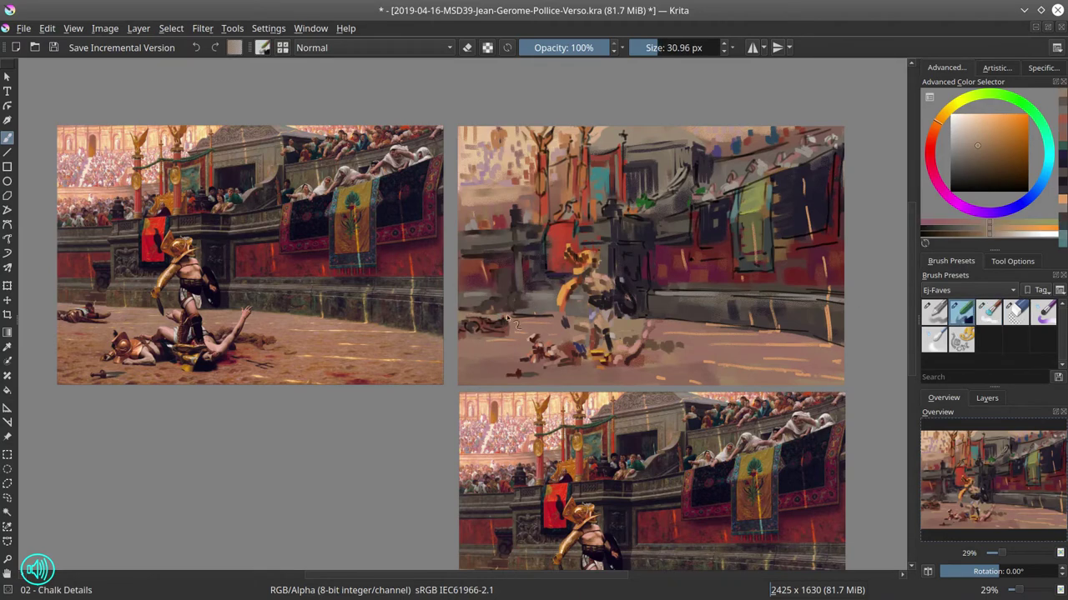
key("slash")
left_click_drag(530, 360, 461, 334, "shift")
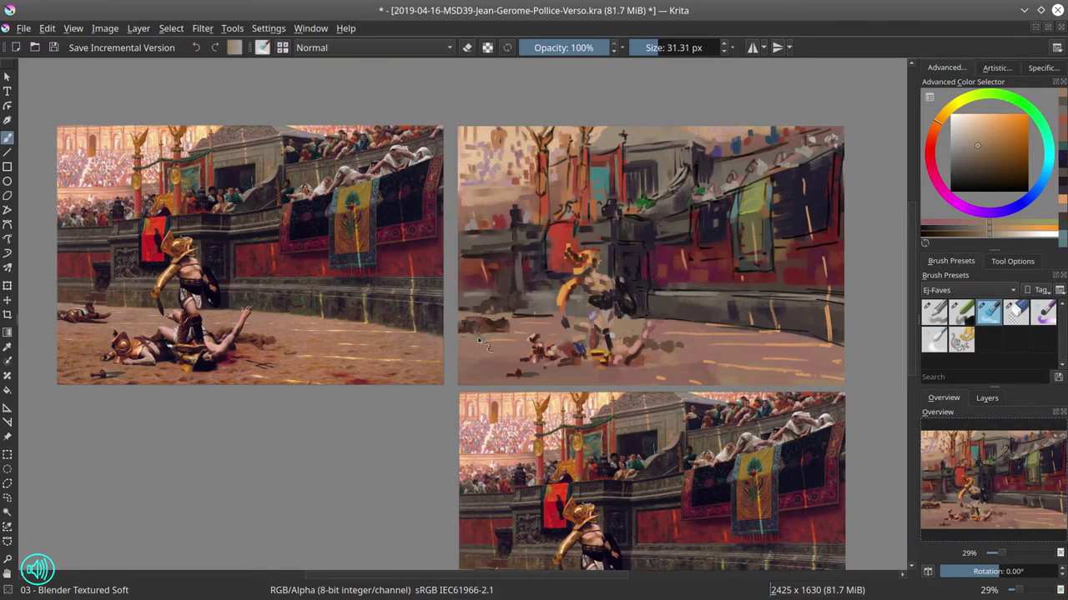
mouse_move(497, 285)
left_mouse_down("shift")
mouse_move(516, 312)
mouse_move(540, 313)
left_mouse_up("shift")
left_click_drag(580, 197, 510, 197, "shift")
Paint sampled dark greys over the roof and doorway of the stone building behind the imperial box, using Chalk Details at 30.96 px.
key("/")
left_click(627, 219, "ctrl")
left_click(638, 171, "ctrl")
mouse_move(633, 167)
left_mouse_down()
mouse_move(656, 160)
mouse_move(724, 210)
left_mouse_up()
left_click(667, 180, "ctrl")
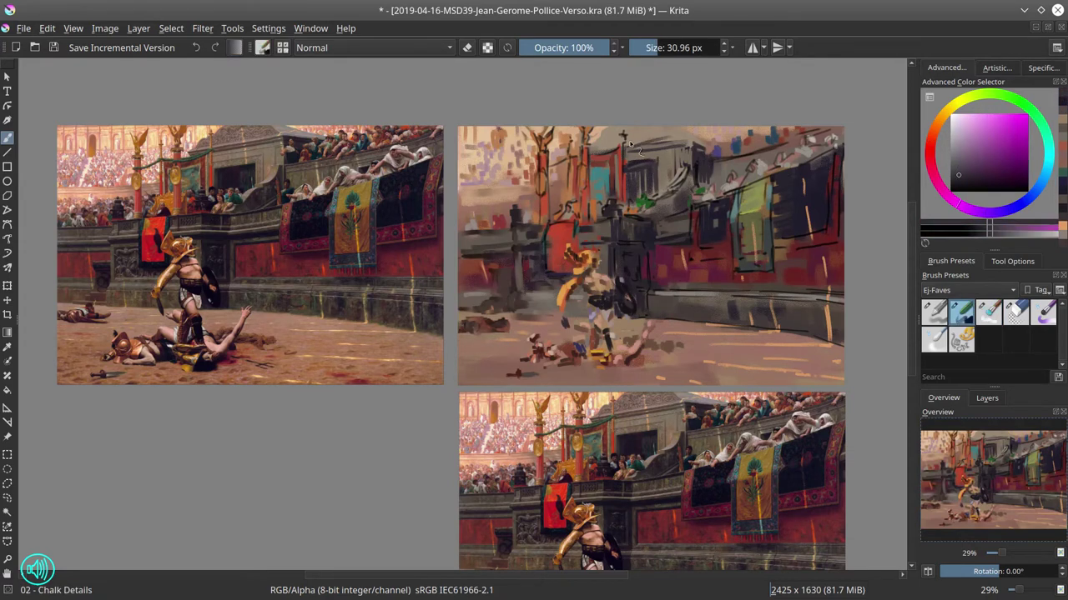
left_click(639, 148, "ctrl")
mouse_move(632, 148)
left_mouse_down()
mouse_move(692, 137)
mouse_move(722, 147)
left_mouse_up()
left_click(706, 144, "ctrl")
left_click(700, 135, "ctrl")
left_click(699, 135, "ctrl")
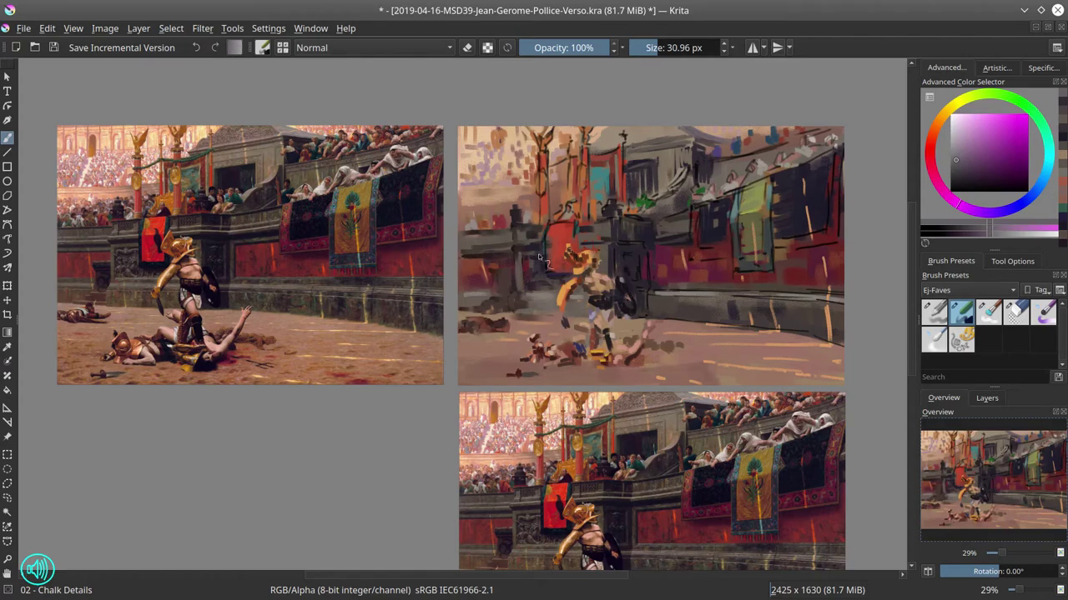
Save the painting, and soften the sketch lines around the red banner with Blender Textured Soft at 32.55 px.
key("ctrl+s")
left_click(988, 313)
key("]")
key("]")
key("]")
key("]")
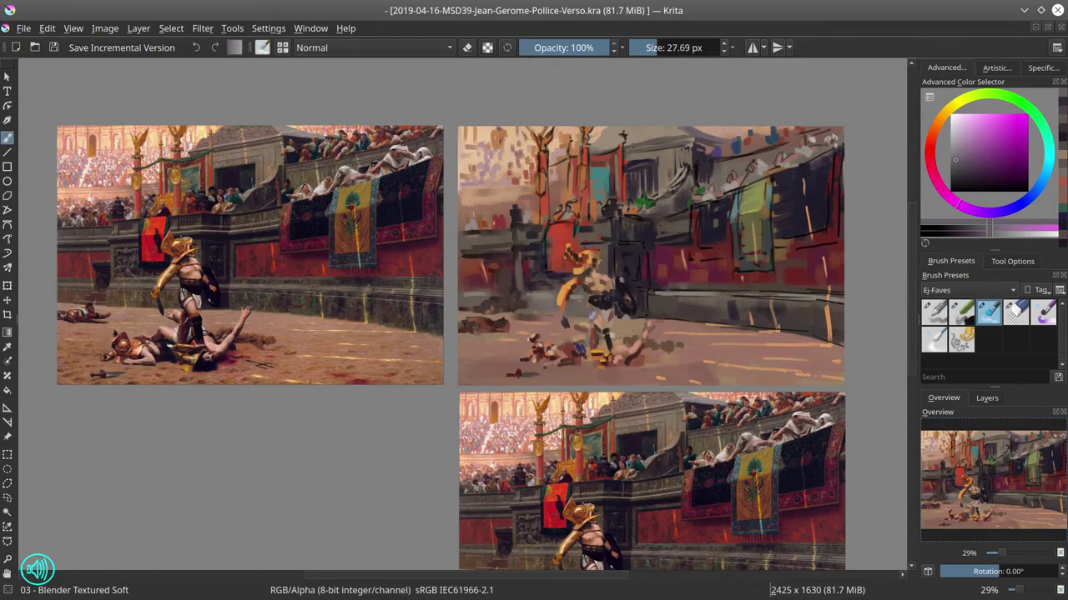
key("bracketleft")
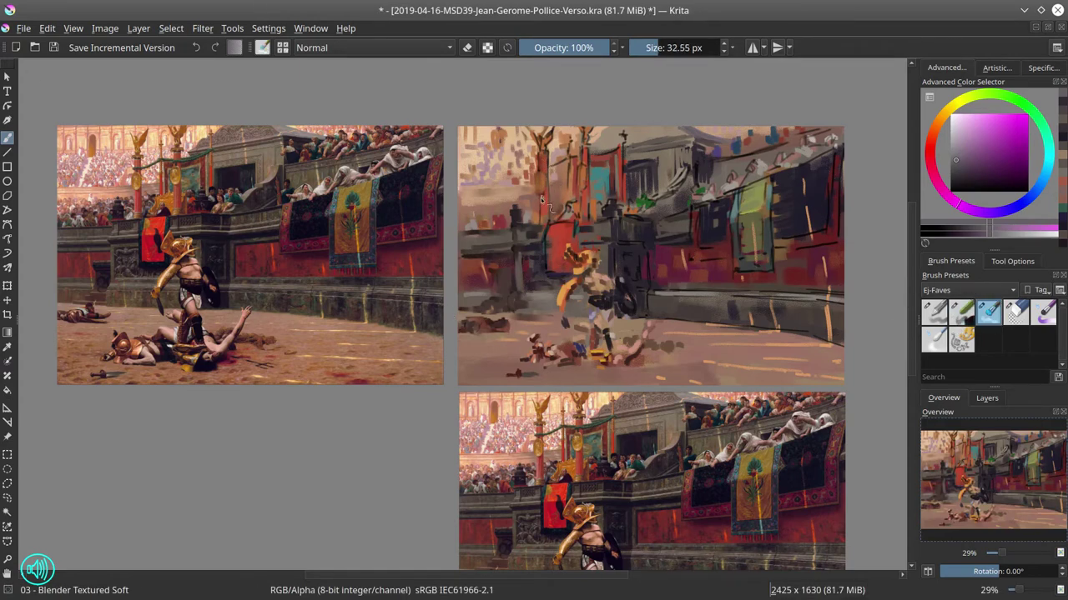
mouse_move(546, 228)
left_mouse_down()
mouse_move(548, 267)
mouse_move(574, 225)
mouse_move(579, 237)
left_mouse_up()
mouse_move(553, 272)
left_mouse_down()
mouse_move(571, 273)
mouse_move(557, 280)
left_mouse_up()
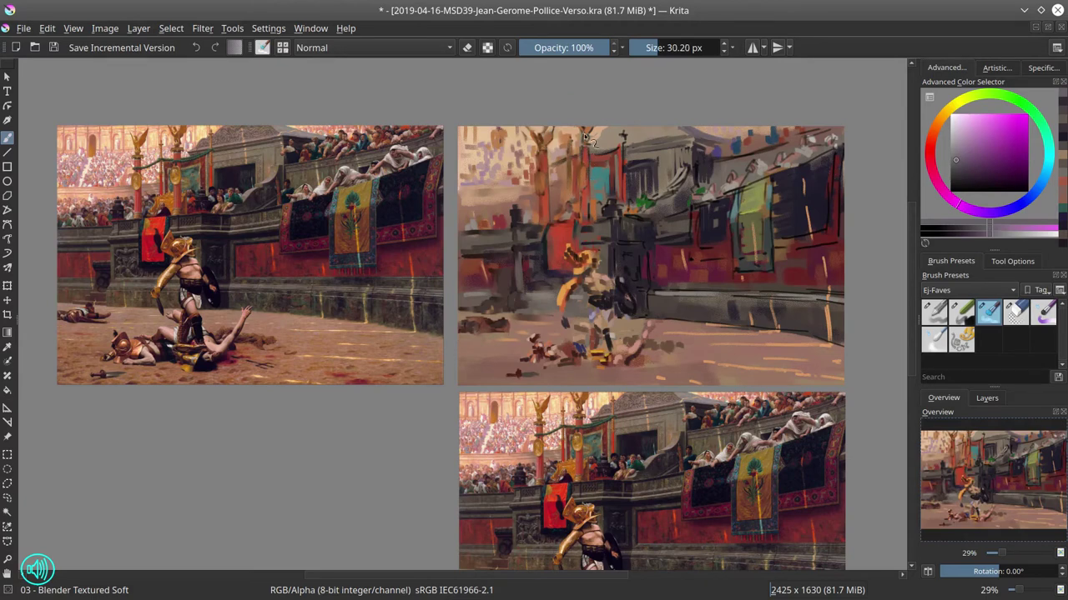
Blend the sketch lines of the red columns and the stone building's doorway into the paint, using Blender Textured Soft.
left_click_drag(588, 189, 587, 203)
key("bracketleft")
key("bracketleft")
left_click_drag(632, 187, 636, 179)
left_click(634, 176, "ctrl")
key("slash")
key("slash")
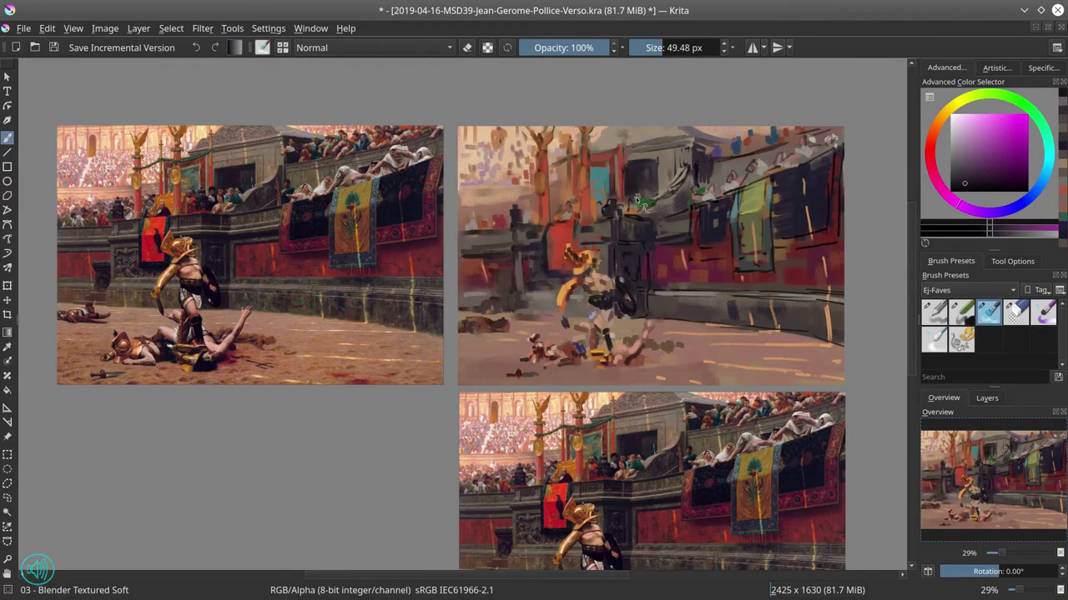
Soften the dark pillar behind the gladiator and the green spectators above it, using Blender Textured Soft at 44.19 px.
key("bracketleft")
key("bracketleft")
key("bracketleft")
mouse_move(616, 218)
left_mouse_down()
mouse_move(616, 261)
mouse_move(647, 290)
mouse_move(650, 257)
left_mouse_up()
key("bracketleft")
key("bracketleft")
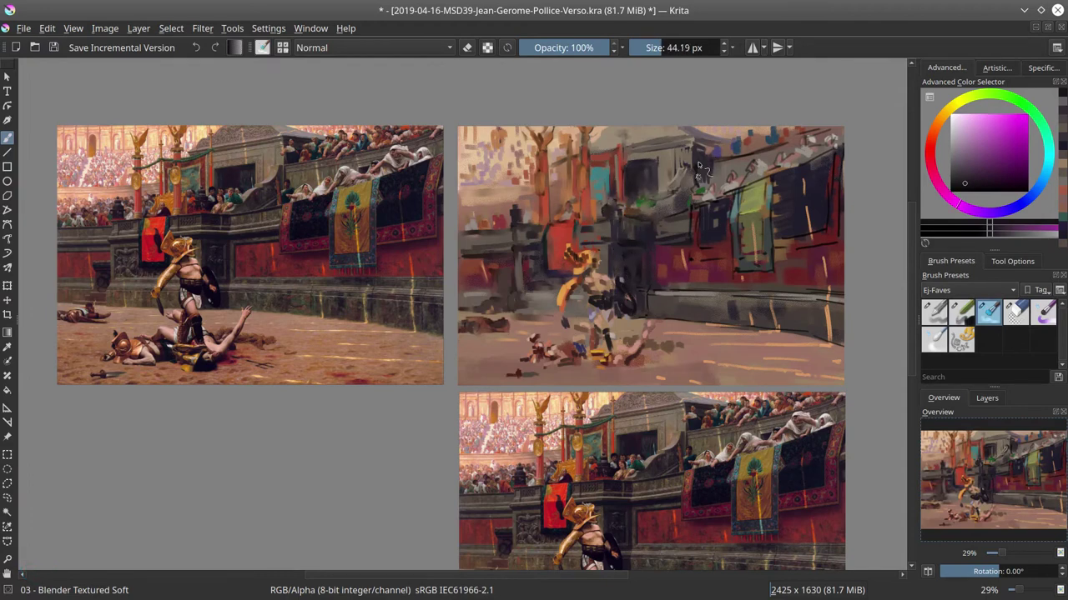
Blend the sketched spectators and balustrade above the hanging drapes, using Blender Textured Soft at 36.26 px.
key("bracketright")
left_click_drag(731, 158, 794, 143)
key("bracketright")
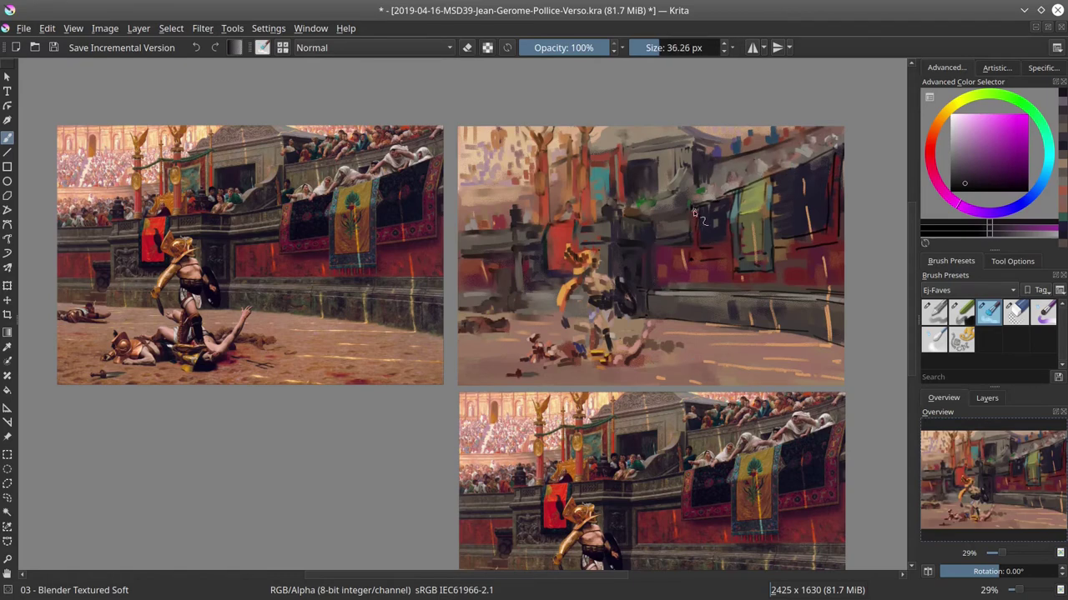
key("bracketright")
key("bracketright")
Paint dark red over the outer borders of the hanging drapes with Chalk Details at 64.28 px, adjusting the sampled wall colour.
key("slash")
left_click(703, 259, "ctrl")
left_click(1000, 173)
left_click_drag(698, 263, 727, 263)
left_click_drag(836, 241, 839, 218)
left_click_drag(855, 175, 860, 175)
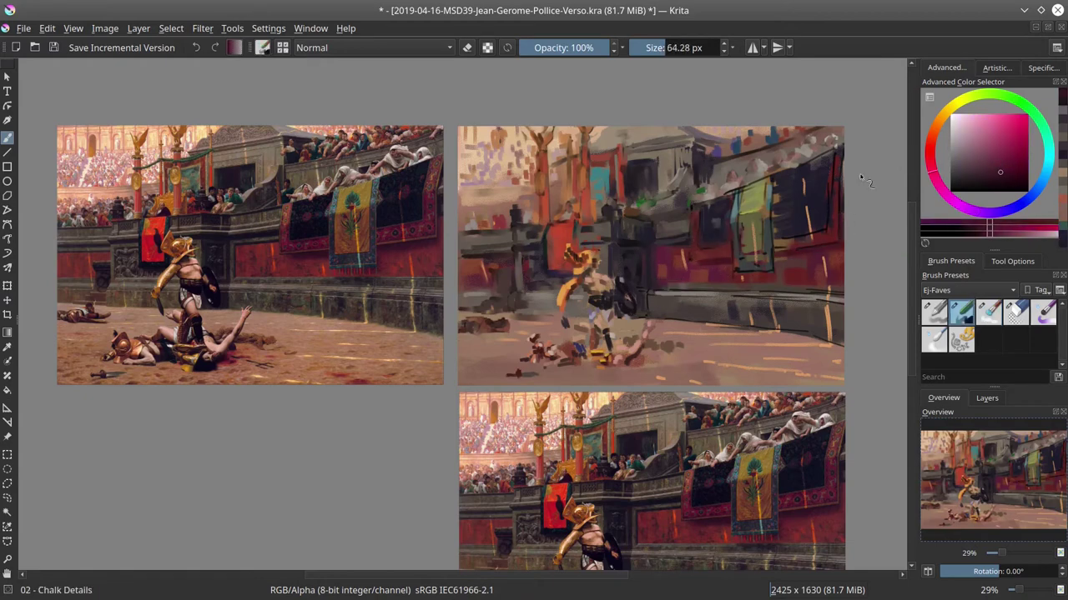
Blend the black outlines of the green and yellow drape into its colours, using Blender Textured Soft at 39.13 and 34.06 px.
left_click(989, 314)
left_click_drag(722, 255, 717, 255)
left_click_drag(737, 210, 748, 189)
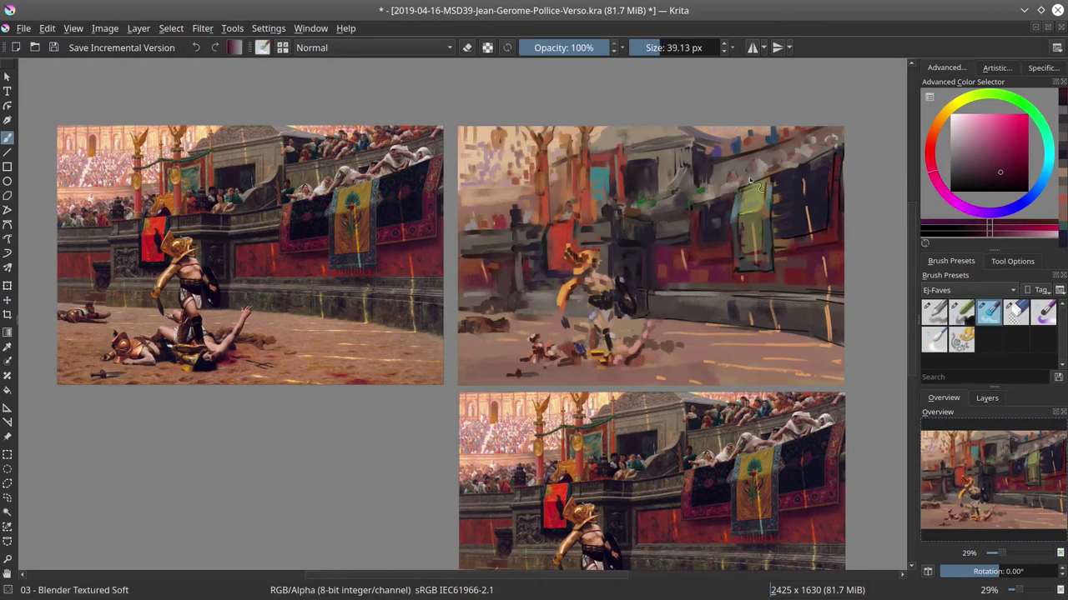
key("bracketleft")
key("bracketleft")
key("bracketleft")
key("bracketleft")
key("bracketleft")
left_click_drag(742, 281, 747, 281)
left_click_drag(740, 227, 742, 257)
left_click_drag(768, 207, 768, 271)
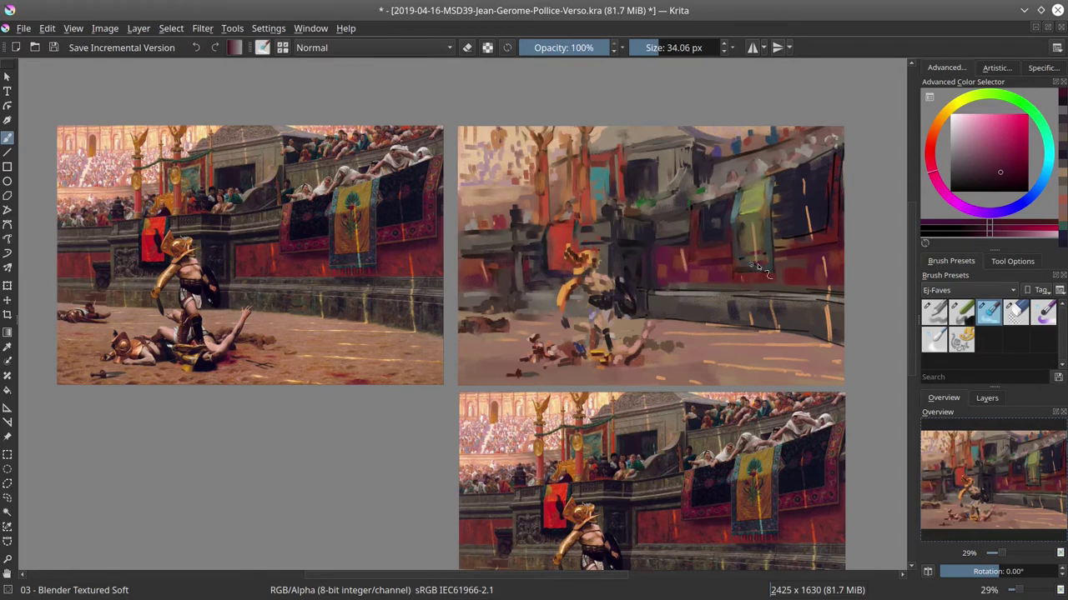
Soften the lower hem of the green drape and the far drape's outer border, enlarging Blender Textured Soft to 48.01 px.
key("bracketleft")
key("bracketleft")
key("bracketleft")
key("bracketright")
key("bracketright")
key("bracketright")
key("bracketright")
key("bracketright")
key("bracketright")
key("bracketright")
left_click_drag(833, 213, 834, 231)
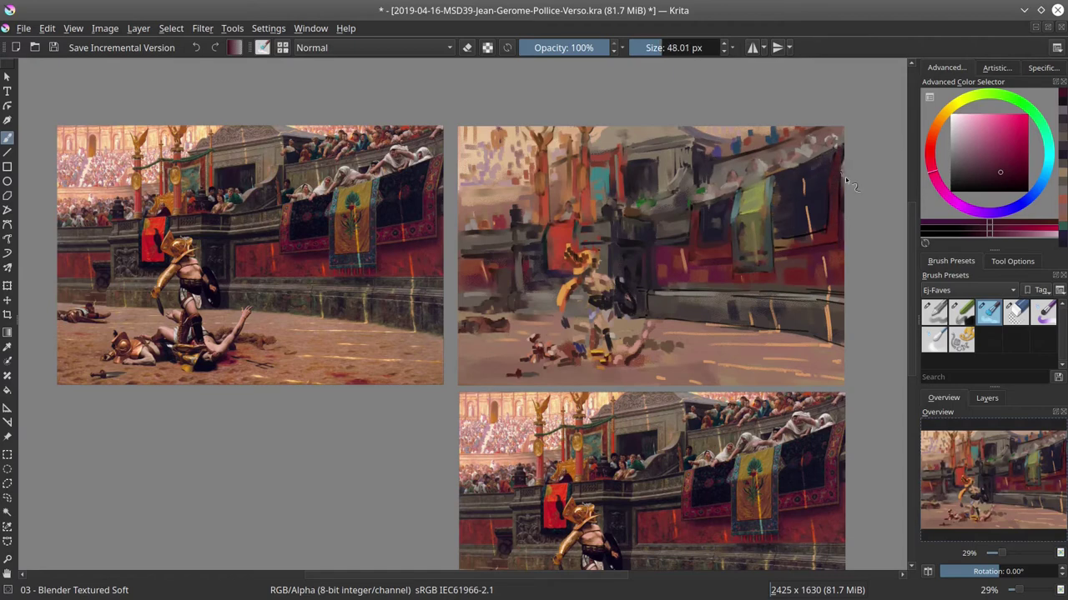
Paint sampled dark blue on the far dark drape with Chalk Details at 67.07 px, and return to Blender Textured Soft.
key("slash")
left_click(823, 248, "ctrl")
left_click(813, 187, "ctrl")
left_click_drag(889, 102, 885, 102)
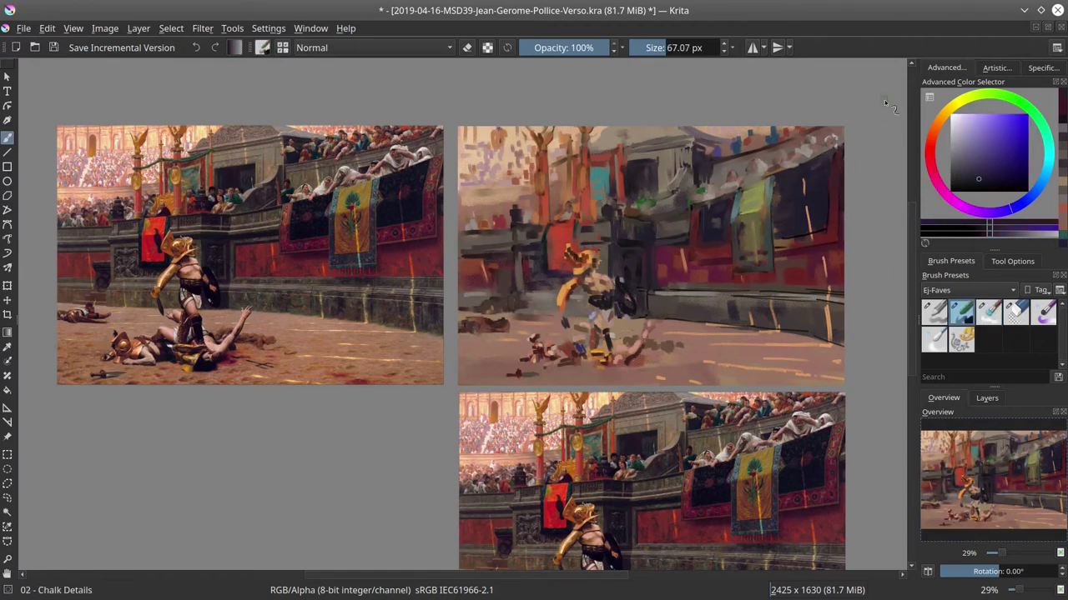
key("slash")
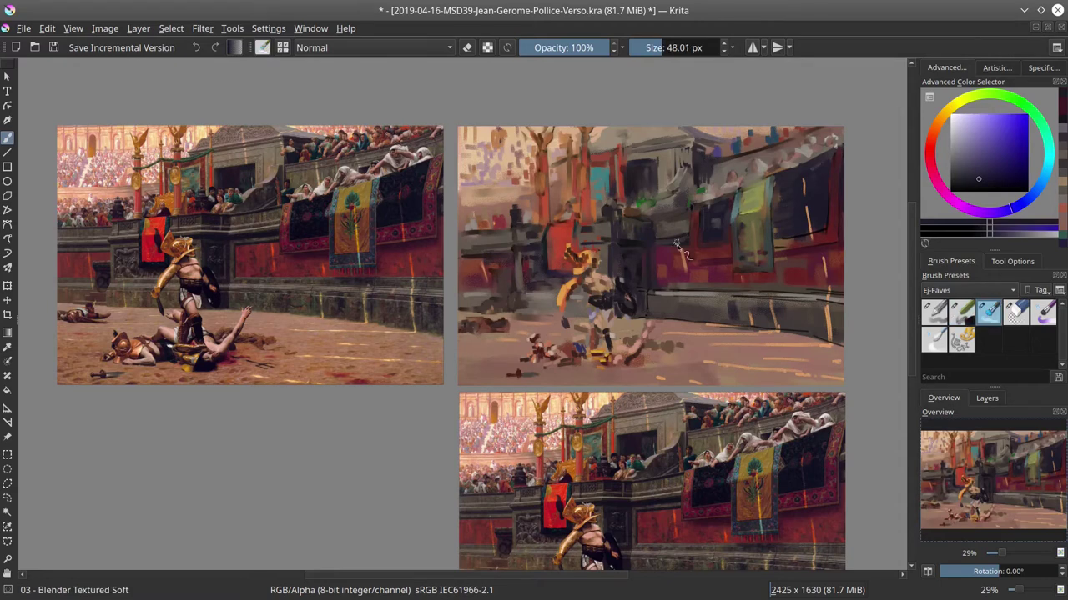
Blend the dark wall banners, the red wall and the sunlit sand with the Blender Textured Soft brush at varied sizes.
key("bracketleft")
key("bracketleft")
key("bracketleft")
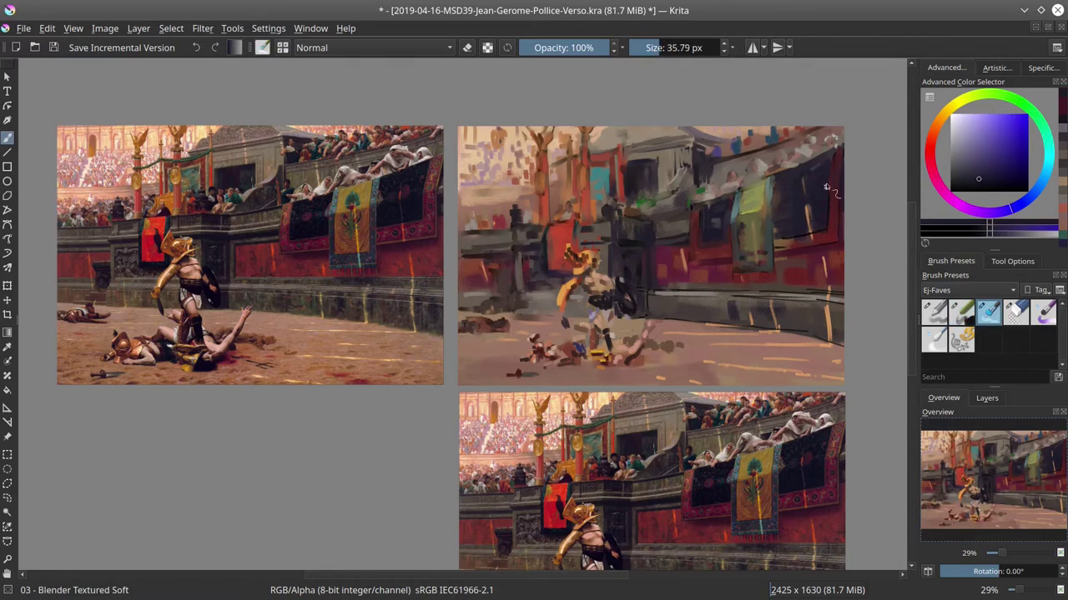
key("bracketright")
key("bracketright")
mouse_move(834, 263)
left_mouse_down("shift")
mouse_move(831, 340)
mouse_move(834, 332)
mouse_move(717, 329)
mouse_move(788, 338)
mouse_move(734, 342)
left_mouse_up("shift")
left_click_drag(817, 368, 713, 367)
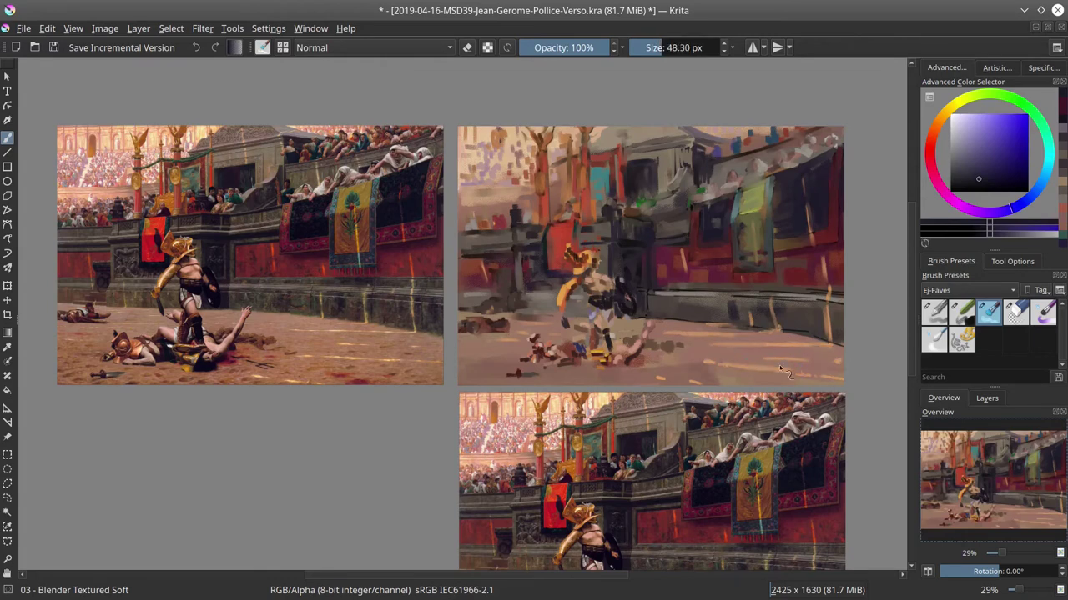
mouse_move(701, 243)
left_mouse_down()
mouse_move(640, 291)
mouse_move(839, 342)
mouse_move(707, 289)
mouse_move(719, 296)
left_mouse_up()
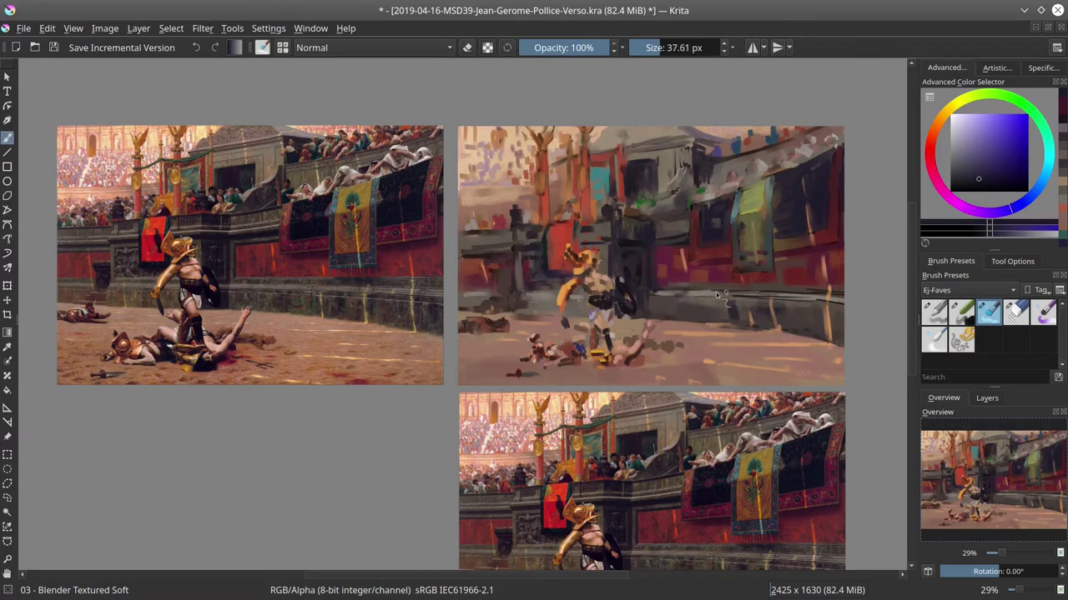
Switch to the 02 - Chalk Details brush and back to the textured blender, and save the painting.
left_click(959, 314)
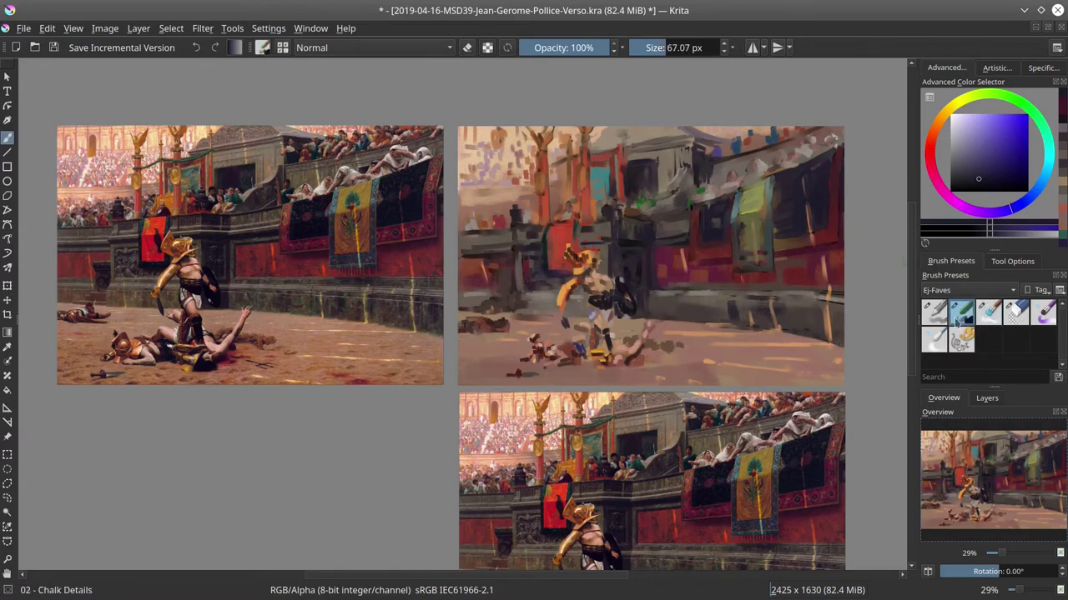
key("slash")
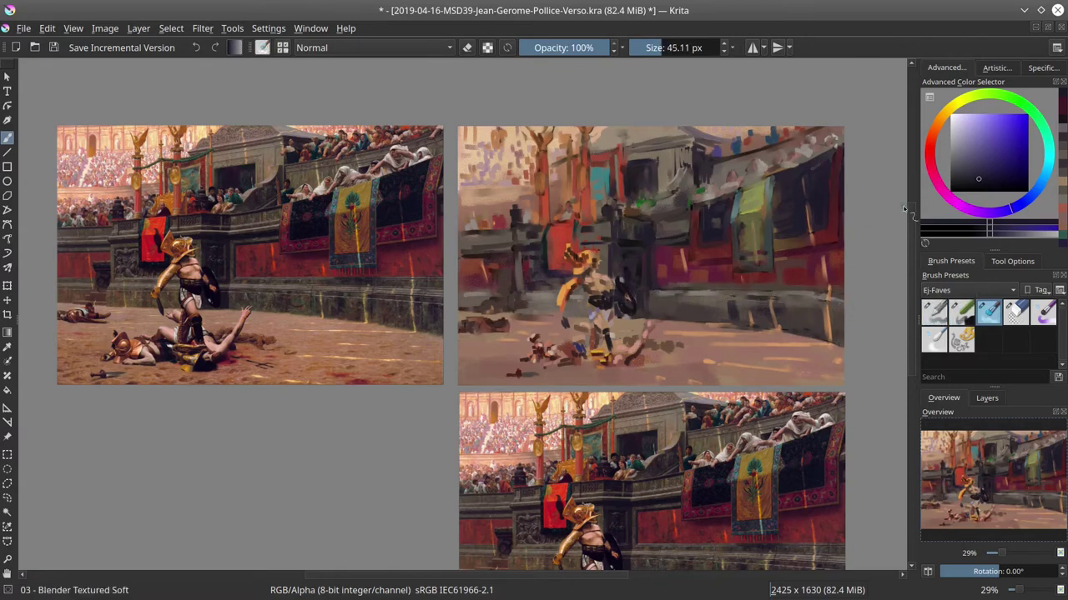
left_click(53, 47)
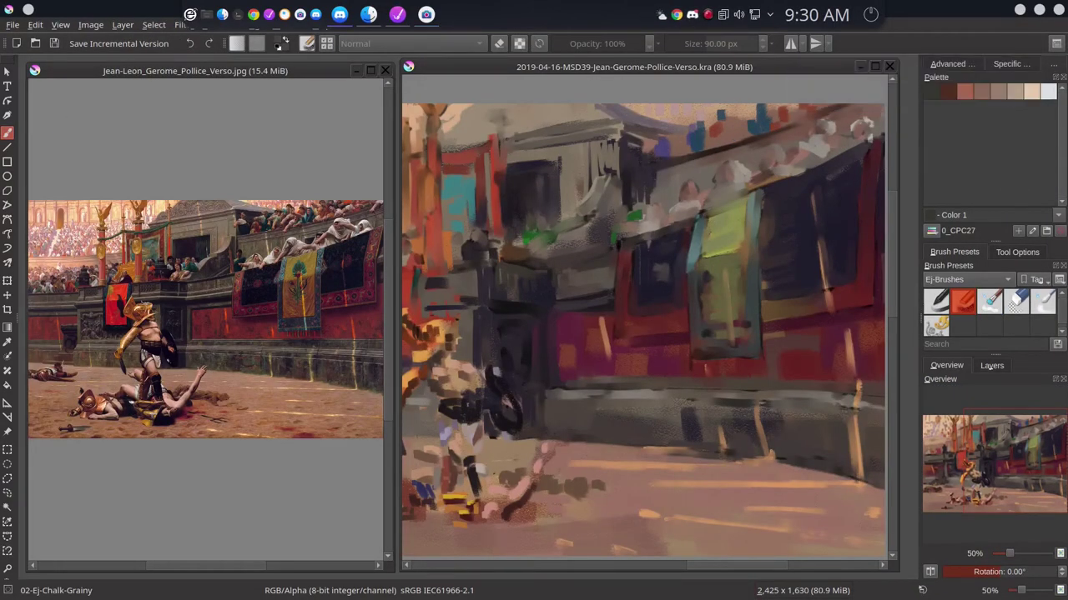
Activate the painting's document window beside the reference image and show the Advanced Color Selector.
left_click(769, 15)
left_click(623, 69)
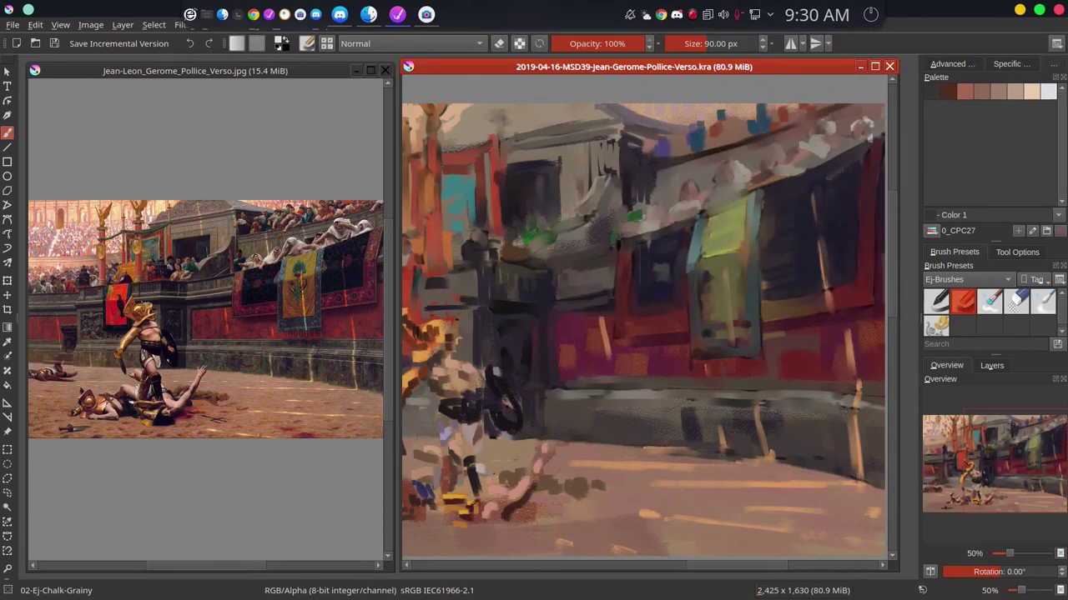
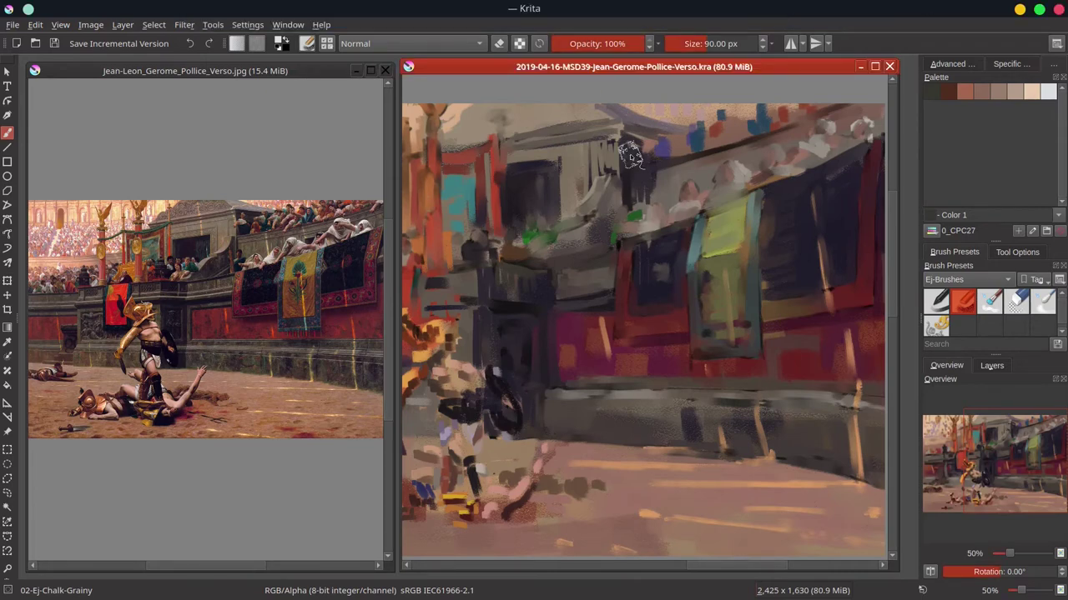
left_click(953, 64)
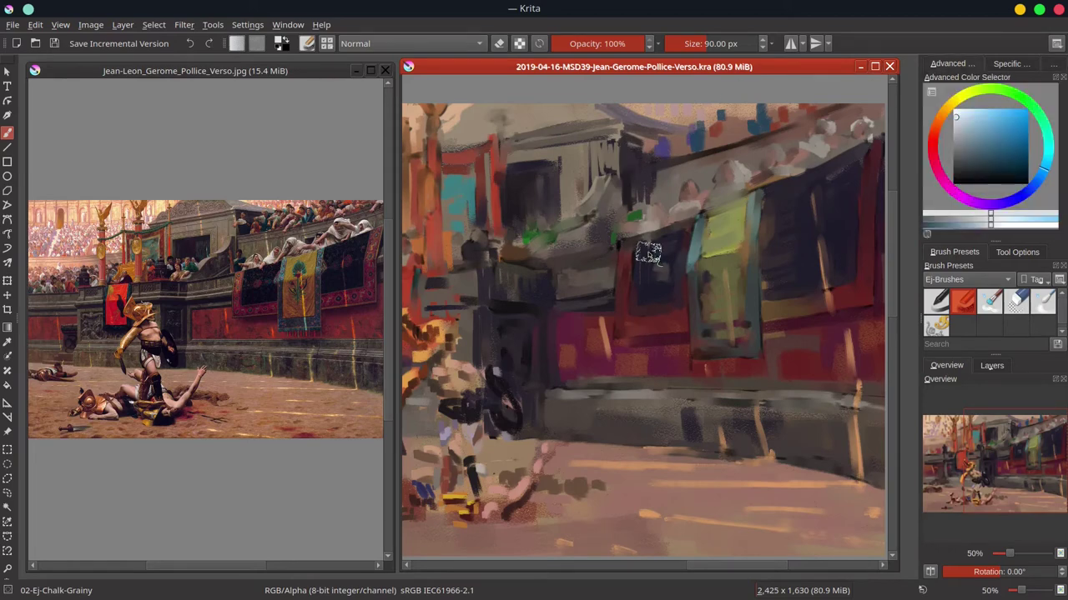
Refine the green banner's upper panel and teal borders with a small chalk brush, using adjusted and sampled colours.
left_click(974, 101)
left_click_drag(973, 101, 966, 101)
left_click_drag(959, 120, 983, 140)
mouse_move(767, 234)
left_mouse_down()
mouse_move(726, 233)
mouse_move(707, 216)
mouse_move(748, 221)
mouse_move(746, 242)
left_mouse_up()
left_click(717, 266, "ctrl")
left_click(731, 227, "ctrl")
left_click(701, 237, "ctrl")
left_click(757, 218, "ctrl")
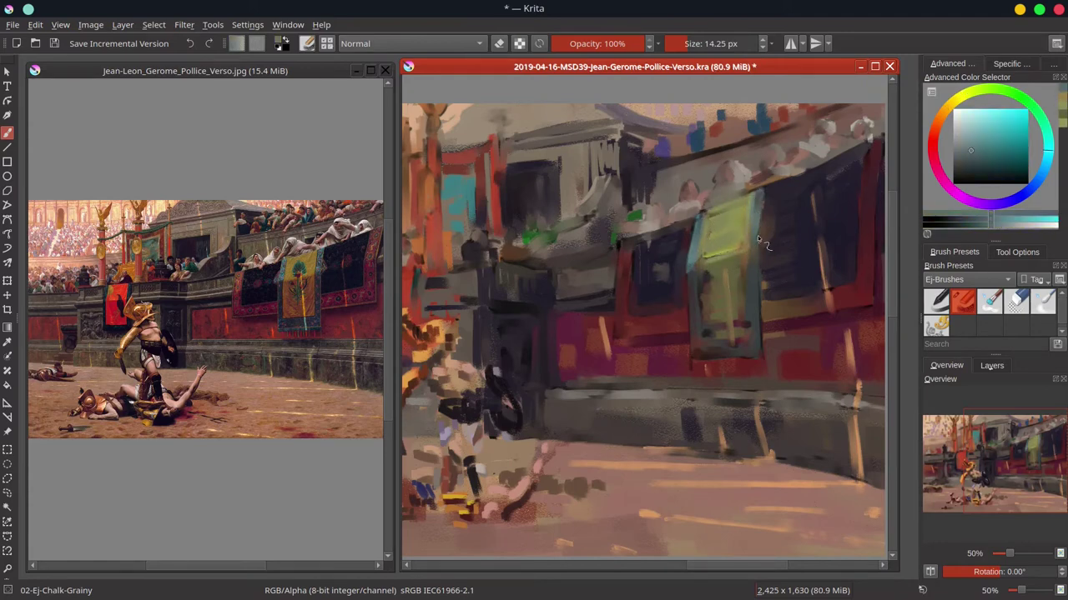
Repaint the lower part of the green banner with sampled greens and greyish border colours.
left_click(692, 334, "ctrl")
left_click(723, 317, "ctrl")
mouse_move(714, 309)
left_mouse_down()
mouse_move(744, 330)
mouse_move(731, 366)
left_mouse_up()
left_click(734, 327, "ctrl")
left_click(748, 332, "ctrl")
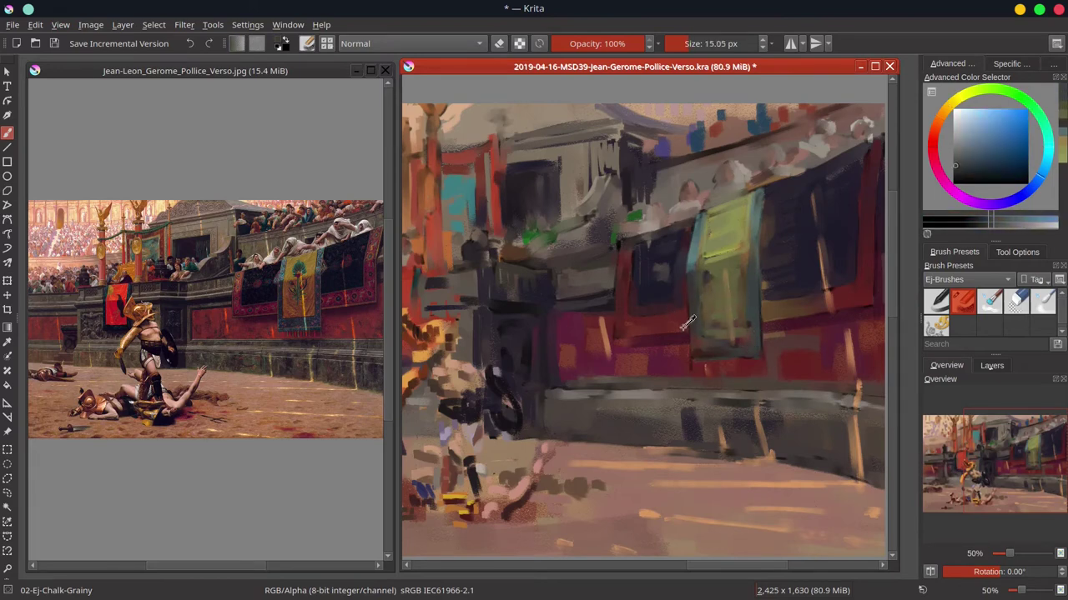
Clean up the red borders and dark panels of the banners on both sides of the green one with sampled colours.
left_click(621, 337, "ctrl")
left_click(636, 349, "ctrl")
left_click_drag(621, 337, 659, 338)
left_click(834, 306, "ctrl")
left_click(843, 292, "ctrl")
left_click_drag(859, 297, 788, 303)
left_click(635, 246, "ctrl")
left_click_drag(634, 246, 635, 244)
left_click(664, 253, "ctrl")
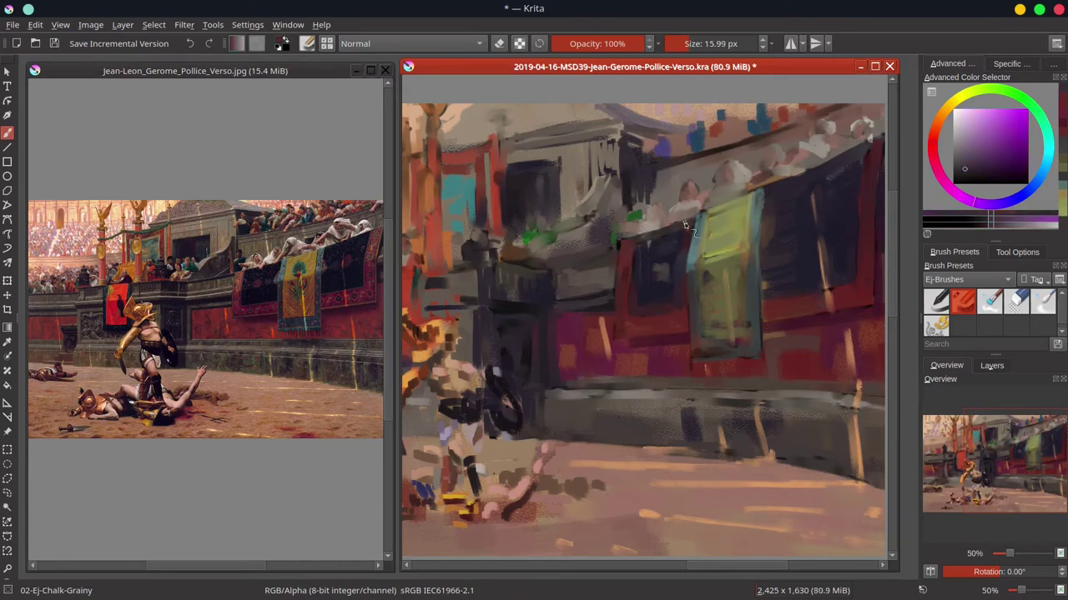
Refine the red wall's upper edge and the dark stone balcony beside the banners with colours sampled nearby.
left_click(662, 294, "ctrl")
mouse_move(633, 313)
left_mouse_down()
mouse_move(642, 264)
mouse_move(585, 313)
mouse_move(527, 310)
mouse_move(577, 318)
mouse_move(556, 318)
mouse_move(554, 305)
mouse_move(553, 341)
left_mouse_up()
left_click(624, 314, "ctrl")
left_click(625, 336, "ctrl")
key("[")
left_click(584, 307, "ctrl")
left_click(564, 336, "ctrl")
left_click(585, 312, "ctrl")
left_click_drag(555, 280, 586, 263)
left_click(586, 235, "ctrl")
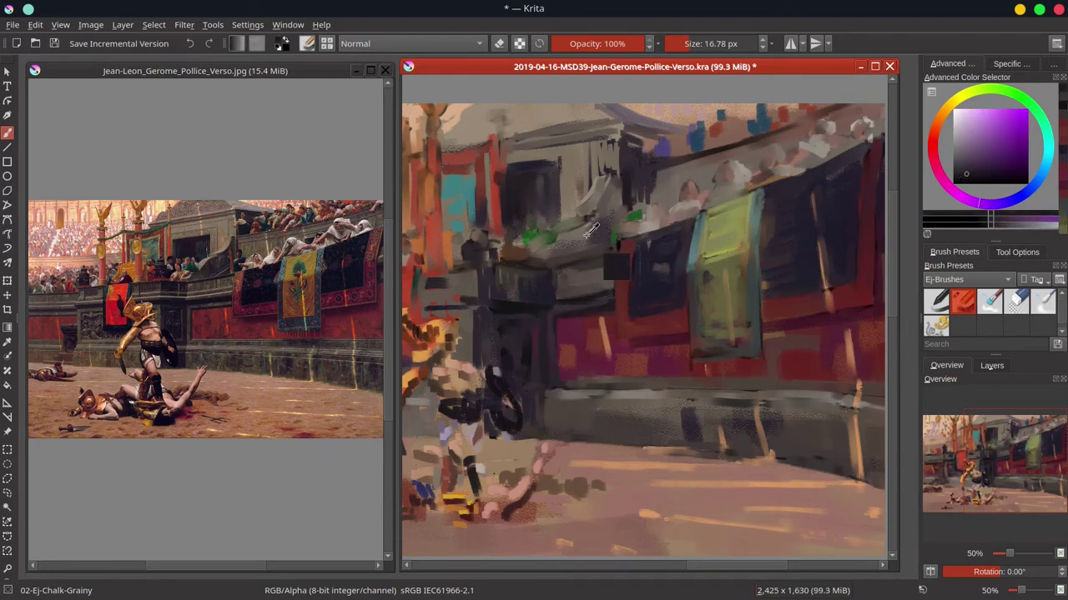
mouse_move(525, 240)
left_mouse_down()
mouse_move(589, 235)
mouse_move(613, 183)
mouse_move(609, 218)
mouse_move(591, 240)
left_mouse_up()
left_click(547, 239, "ctrl")
left_click(612, 215, "ctrl")
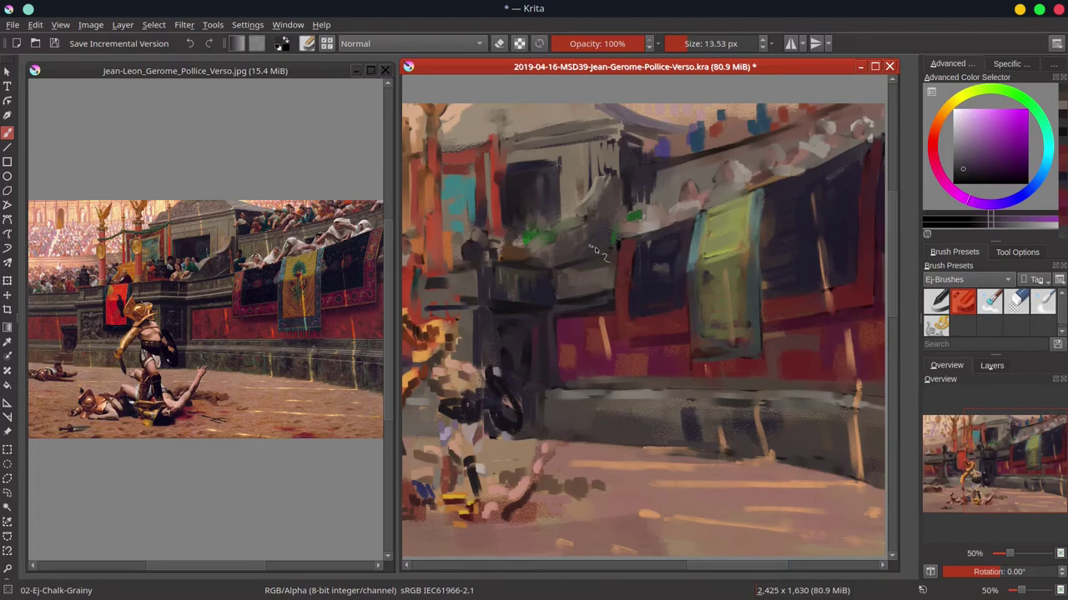
Paint a sampled dark red along the bottom edge of the red wall, above the stone ledge.
left_click(581, 367, "ctrl")
left_click_drag(575, 377, 578, 377)
left_click_drag(569, 384, 883, 388)
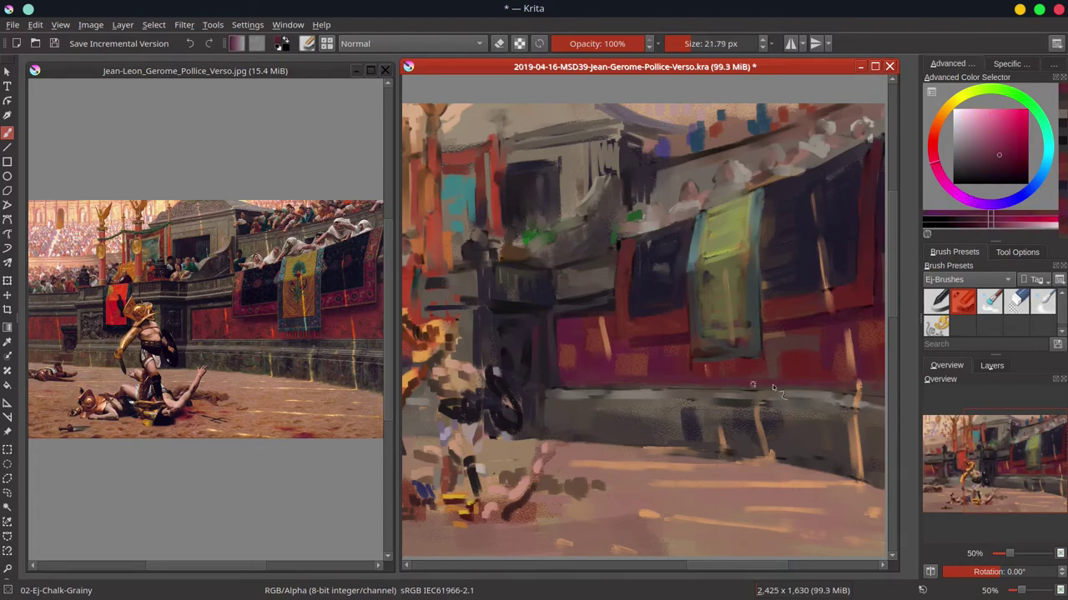
Paint long light and dark grey strokes along the stone ledge beneath the red wall.
left_click(632, 395, "ctrl")
left_click_drag(569, 400, 799, 404)
left_click(630, 398, "ctrl")
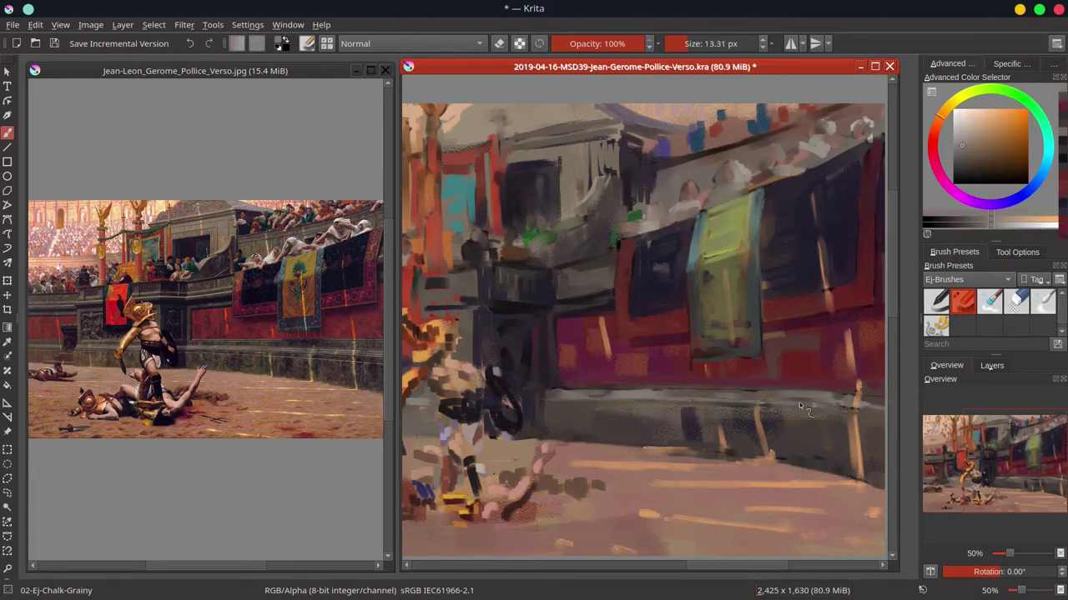
left_click_drag(557, 389, 774, 389)
left_click(618, 389, "ctrl")
left_click_drag(664, 389, 831, 396)
left_click_drag(588, 395, 838, 399)
left_click(849, 401, "ctrl")
Define the base of the stone wall where it meets the sand with sampled dark stone and ground colours.
left_click(556, 428, "ctrl")
left_click(520, 446, "ctrl")
left_click_drag(592, 444, 752, 457)
left_click(724, 447, "ctrl")
left_click(733, 457, "ctrl")
left_click_drag(679, 454, 851, 474)
left_click(824, 473, "ctrl")
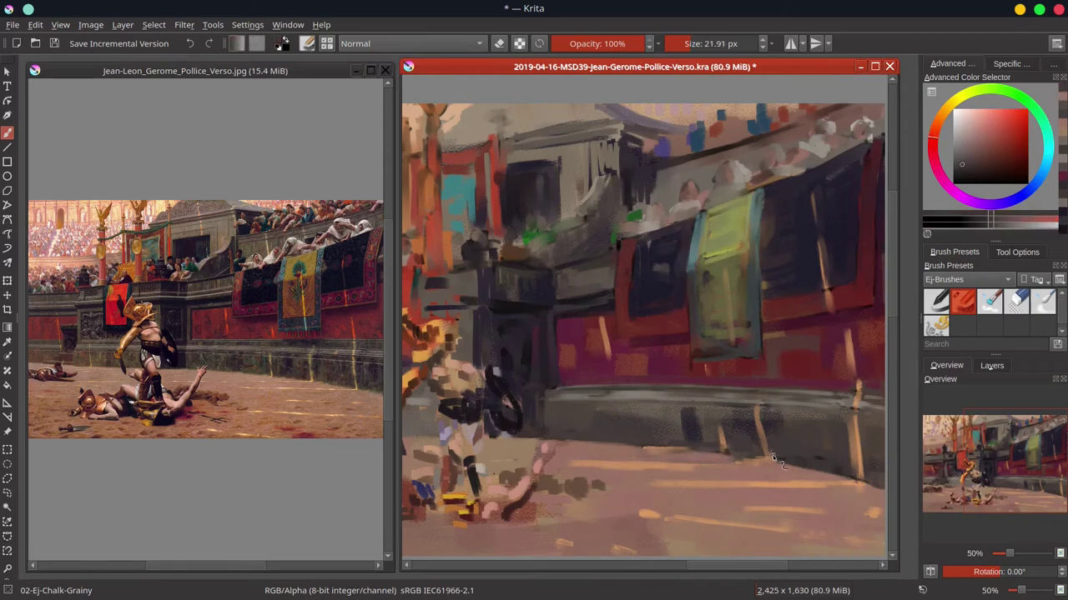
Touch up the dark banner beside the green one and lighten the red border at the far end of the drapery.
left_click(642, 263, "ctrl")
key("]")
left_click_drag(869, 154, 867, 202)
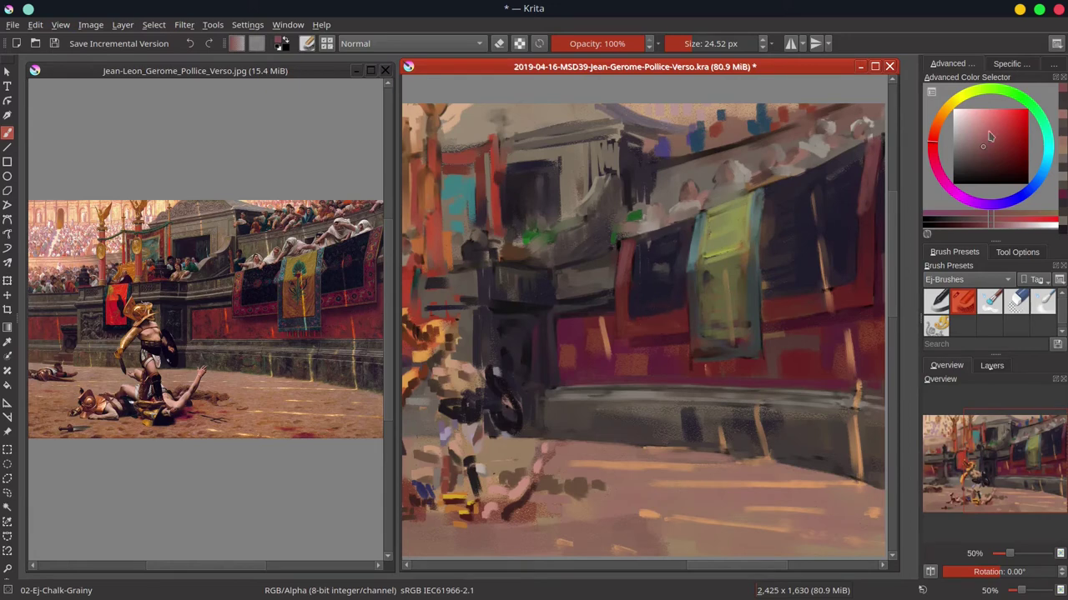
Pick a dark green and repaint the green-clad spectator at the end of the banner row, refining the edges with sampled colours.
left_click(1046, 135)
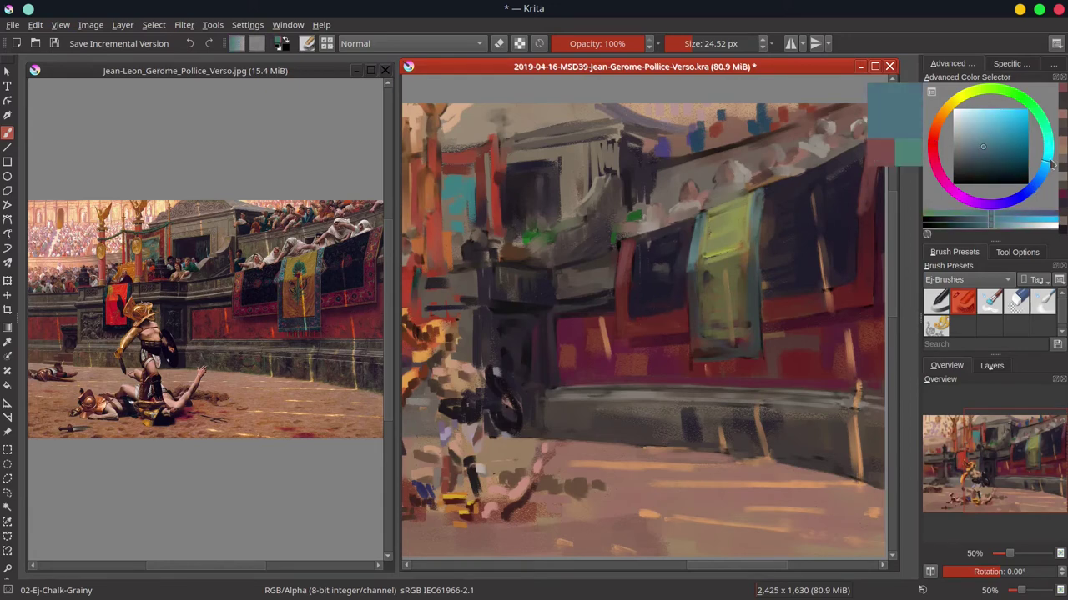
left_click(992, 166)
left_click_drag(630, 220, 629, 233)
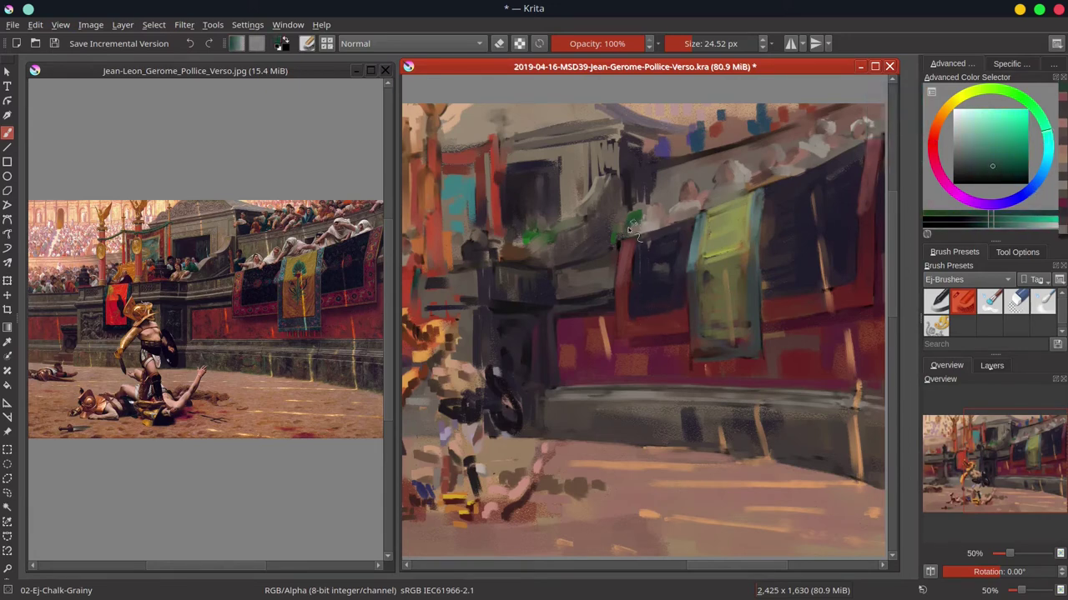
left_click_drag(724, 213, 715, 214)
left_click(658, 207, "ctrl")
left_click_drag(641, 209, 620, 223)
left_click(624, 215, "ctrl")
left_click(617, 224, "ctrl")
key("bracketleft")
left_click(659, 217, "ctrl")
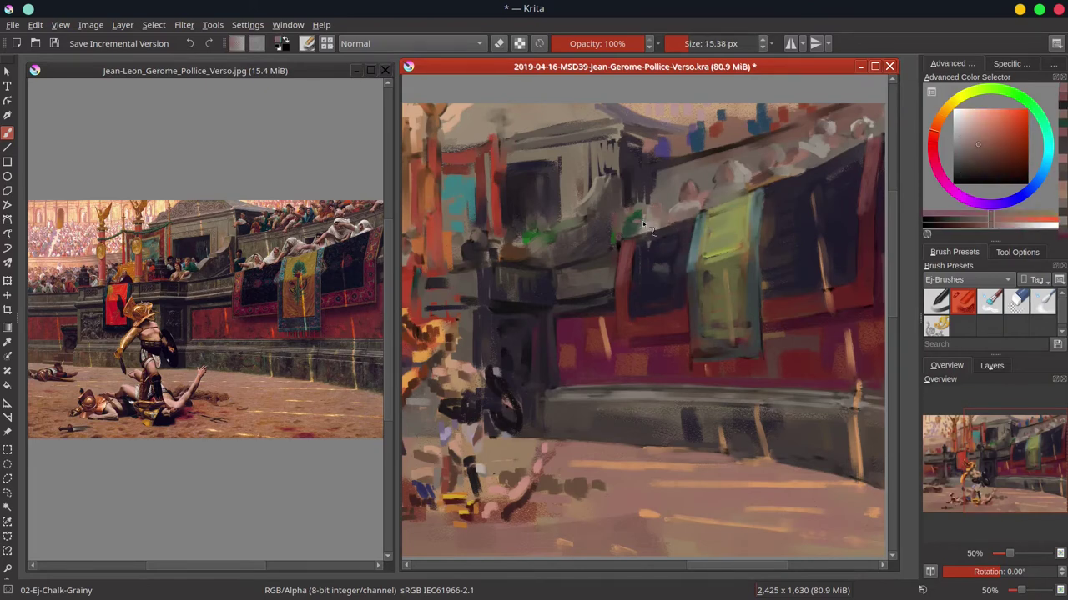
Paint the white robes and hood of the spectators between the green-clad figure and the green banner, using a 10.21 px brush.
left_click(644, 193, "ctrl")
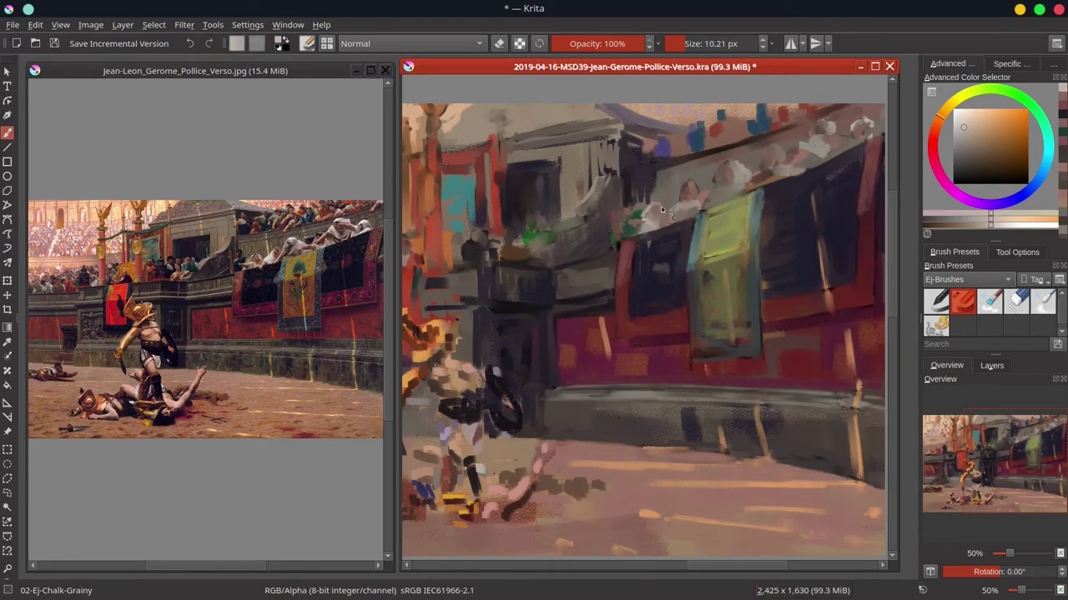
left_click_drag(683, 202, 695, 202)
left_click(700, 172, "ctrl")
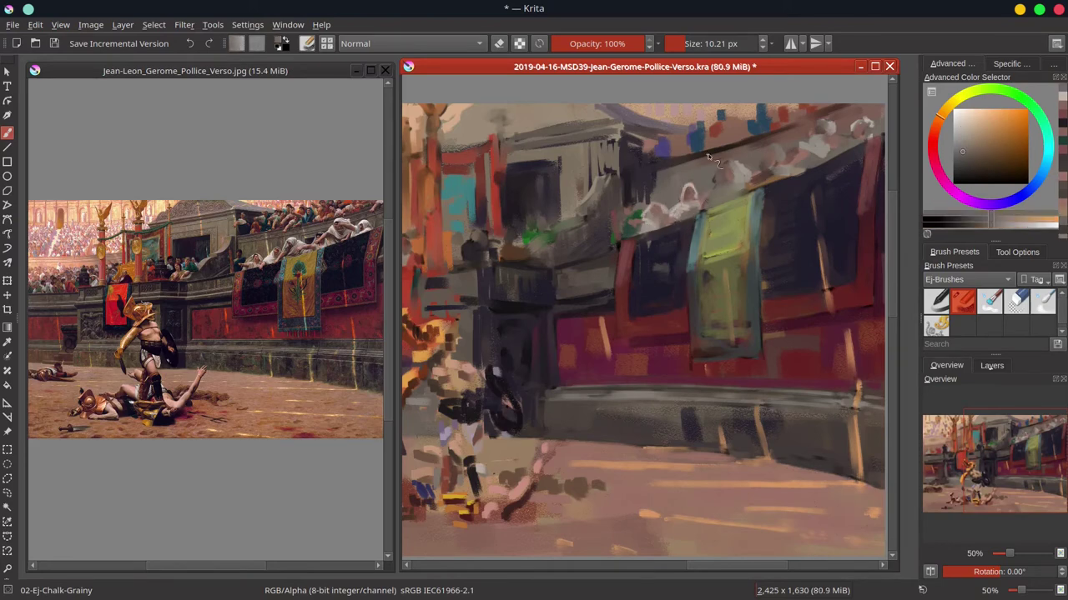
left_click(693, 195, "ctrl")
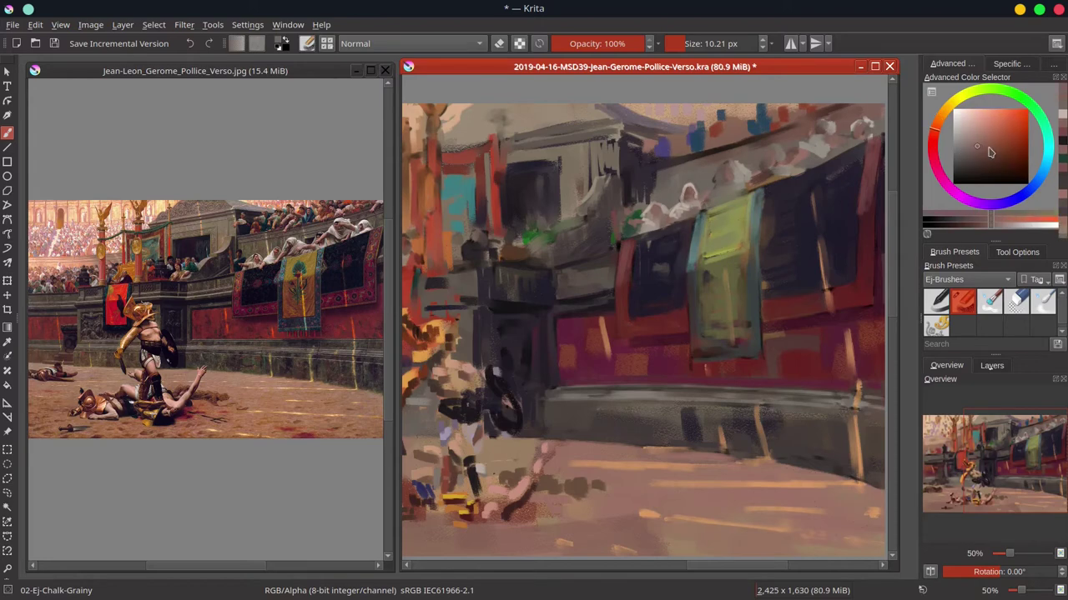
left_click(724, 187, "ctrl")
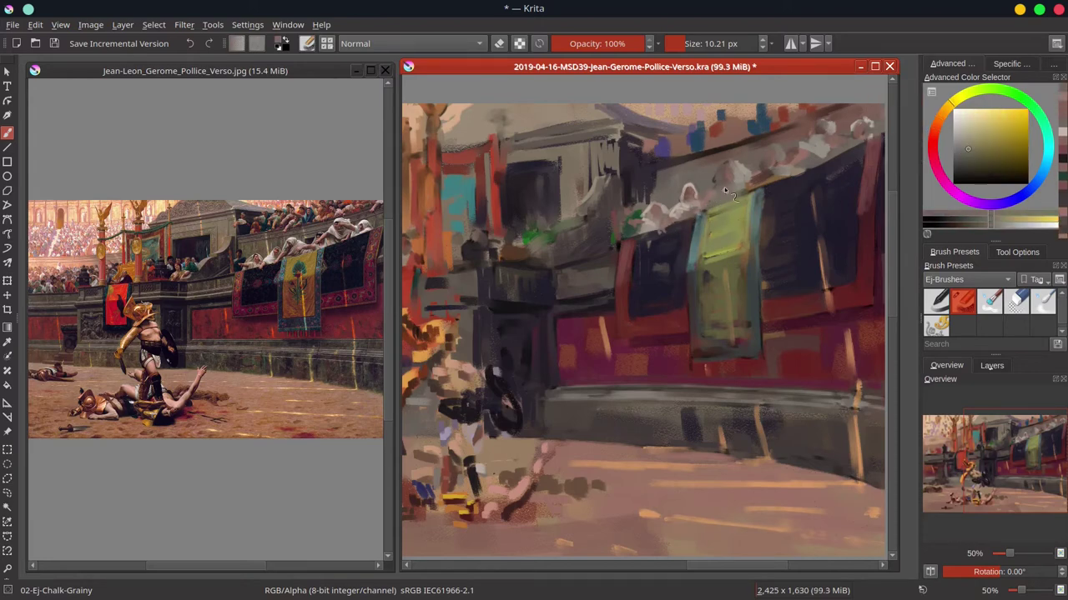
Define the white-hooded spectator above the green banner with light robe strokes and darker sampled accents.
mouse_move(719, 170)
left_mouse_down()
mouse_move(724, 183)
mouse_move(725, 169)
mouse_move(738, 177)
left_mouse_up()
left_click(769, 178, "ctrl")
left_click(718, 172, "ctrl")
left_click(720, 172, "ctrl")
left_click(699, 139, "ctrl")
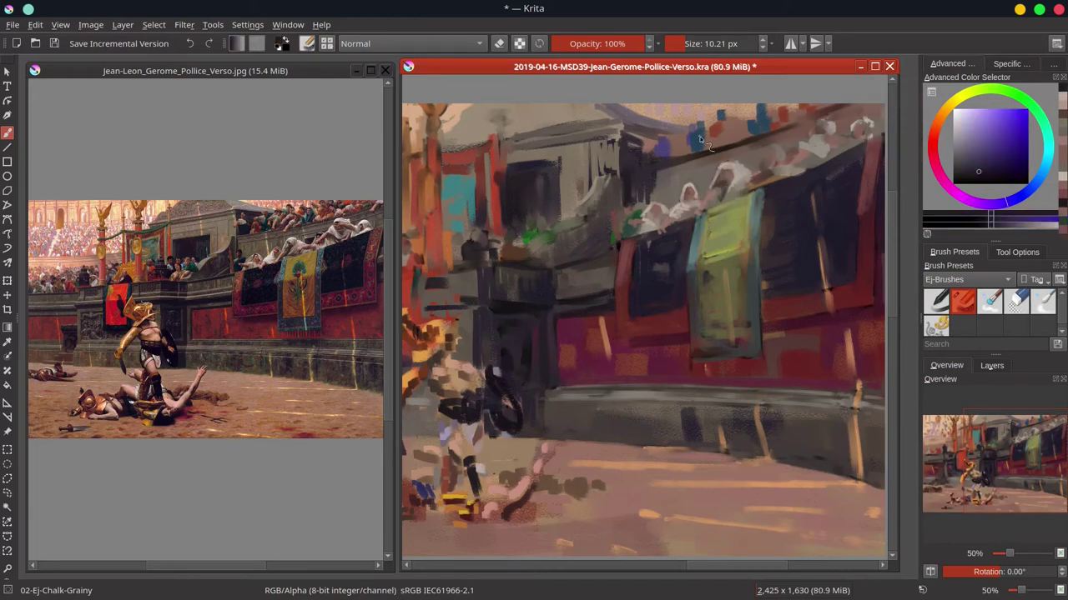
Shape the white-hooded spectators above the large dark banner with sampled light and shadow colours.
left_click(759, 179, "ctrl")
mouse_move(759, 180)
left_mouse_down()
mouse_move(759, 163)
mouse_move(779, 150)
left_mouse_up()
left_click(792, 156, "ctrl")
left_click(782, 148, "ctrl")
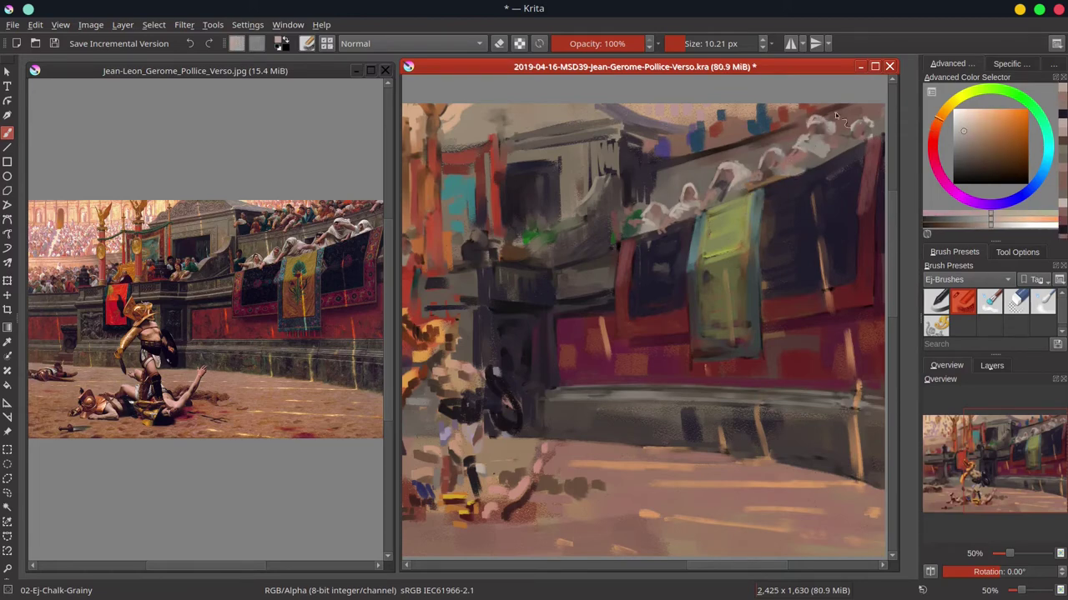
left_click(805, 113, "ctrl")
left_click(827, 119, "ctrl")
left_click_drag(841, 117, 832, 125)
Add dark accents and pale robe strokes to the last white-robed spectators at the far end of the stands.
left_click(734, 185, "ctrl")
left_click(816, 165, "ctrl")
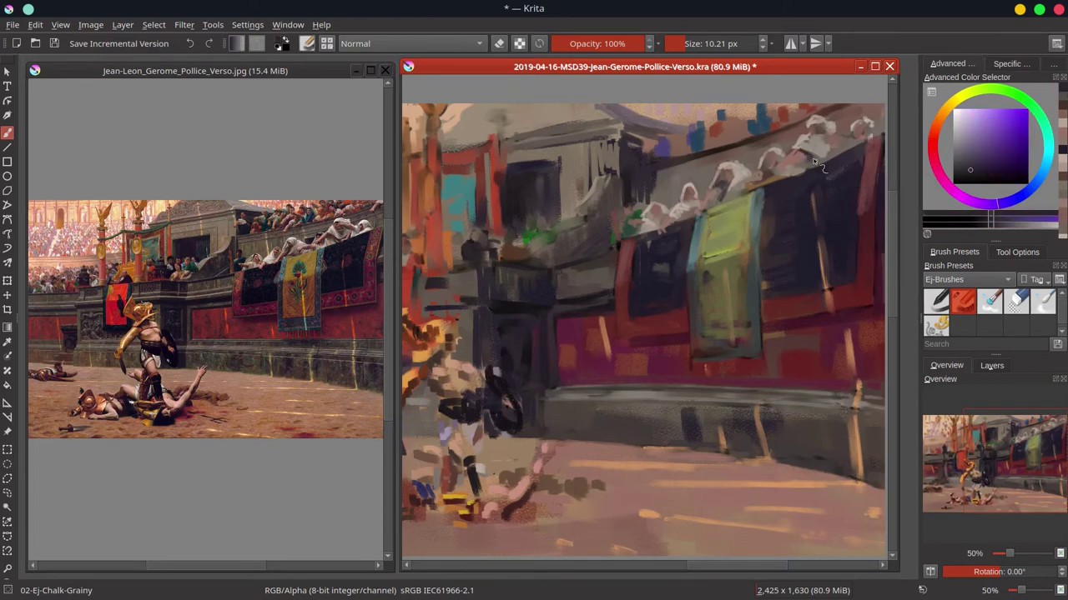
left_click(822, 138, "ctrl")
left_click(845, 138, "ctrl")
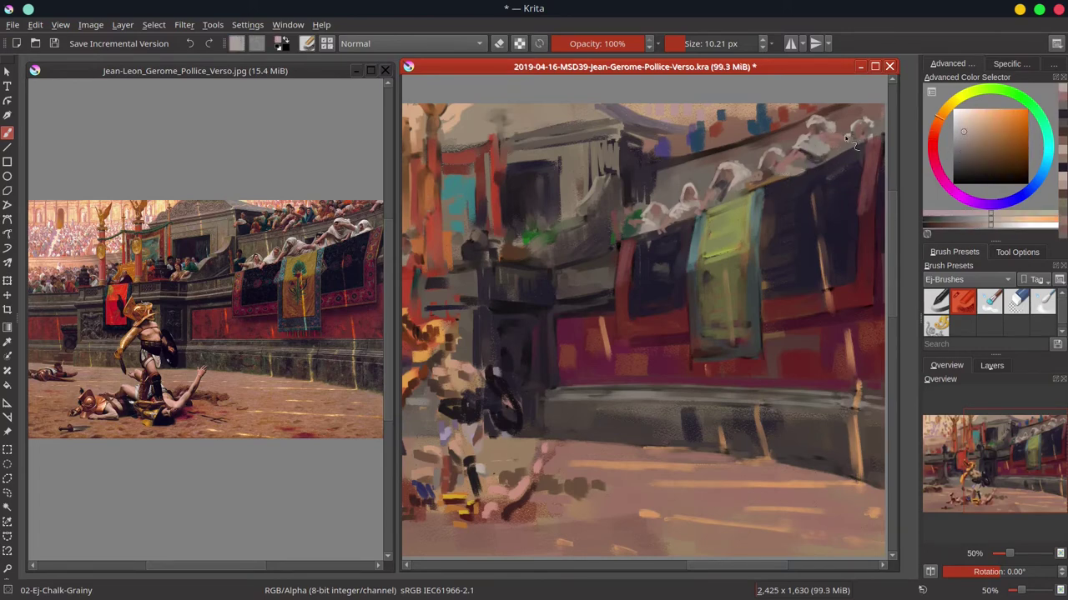
left_click_drag(852, 143, 875, 138)
Paint small skin-toned and dark figures on the balcony beside the green foliage-like patch, using sampled colours.
left_click_drag(492, 289, 626, 305)
left_click(635, 247, "ctrl")
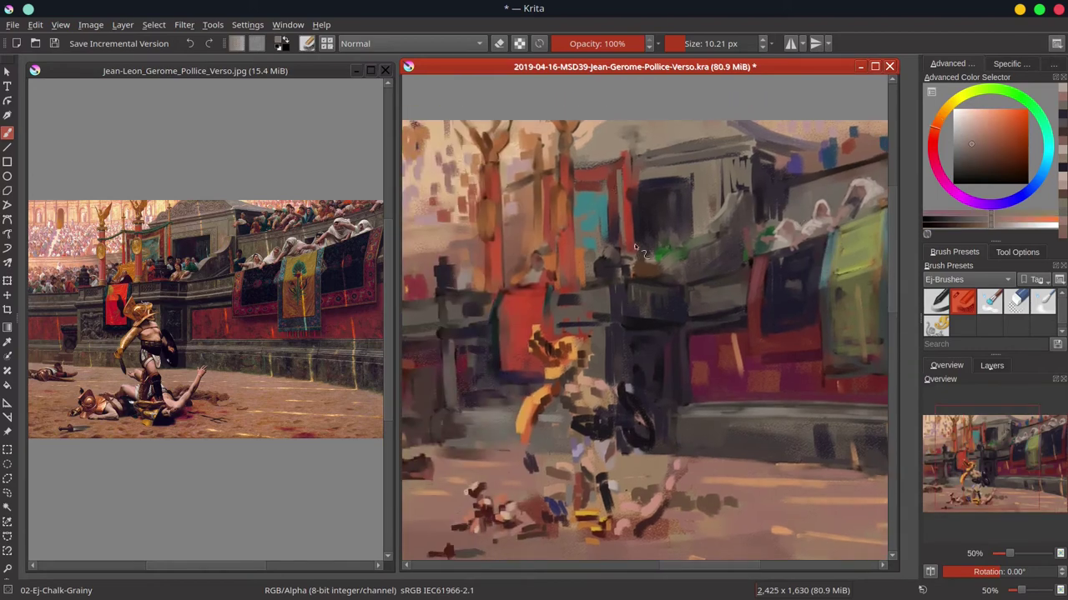
left_click(641, 275, "ctrl")
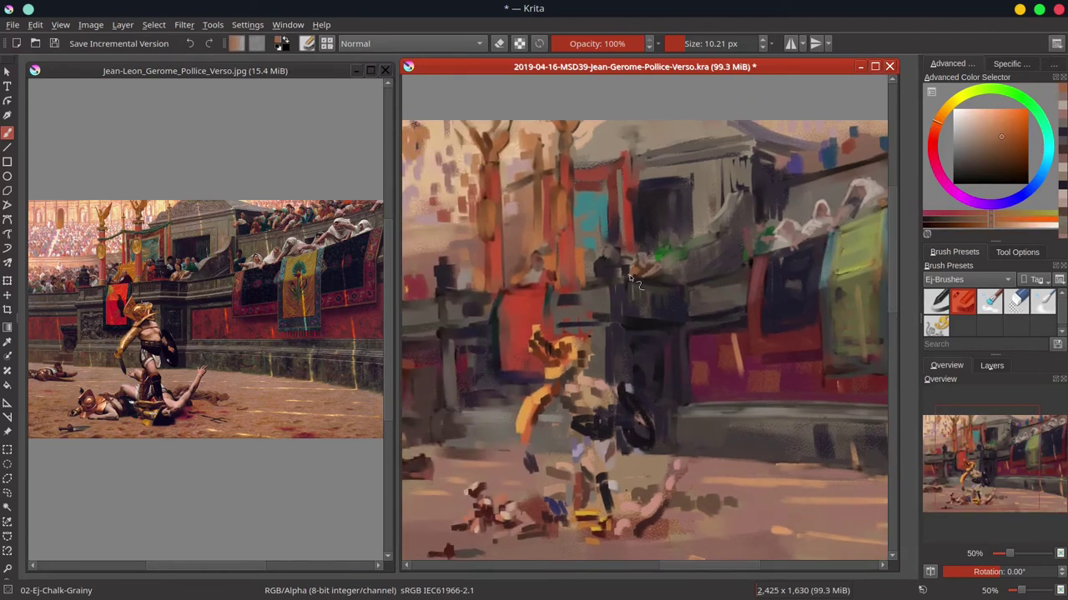
left_click_drag(648, 264, 689, 261)
left_click(692, 313, "ctrl")
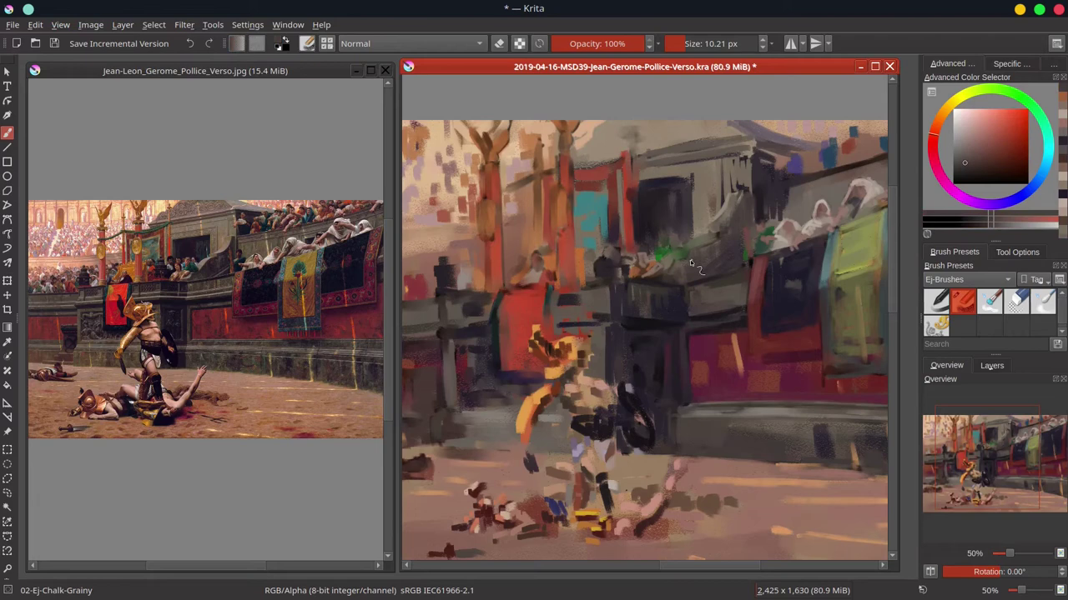
Refine the curved stone parapet beside the balcony spectators with sampled greys and save the painting.
left_click(712, 224, "ctrl")
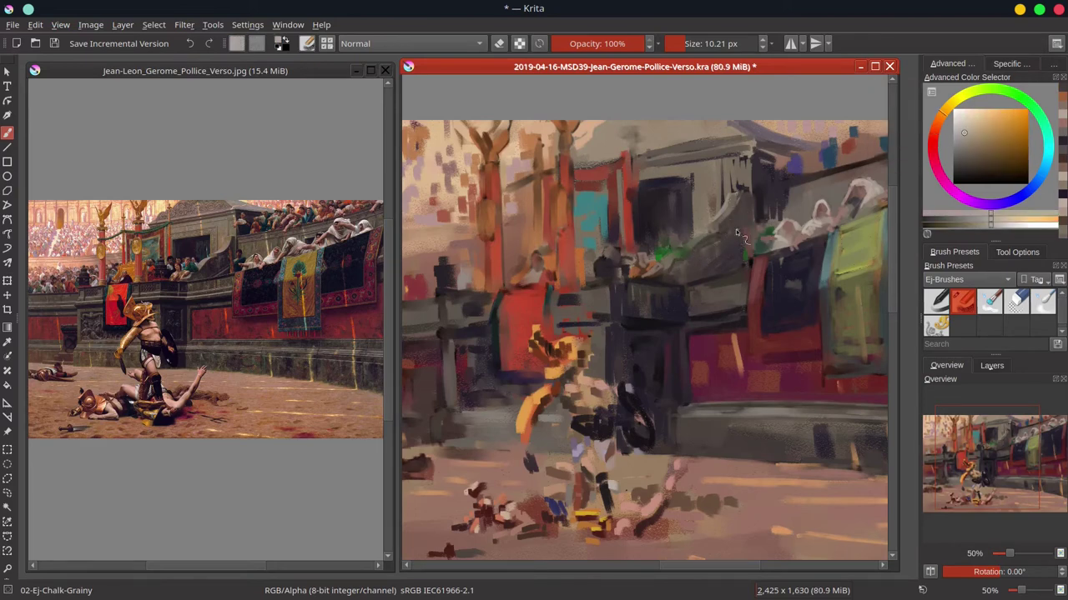
left_click(696, 242, "ctrl")
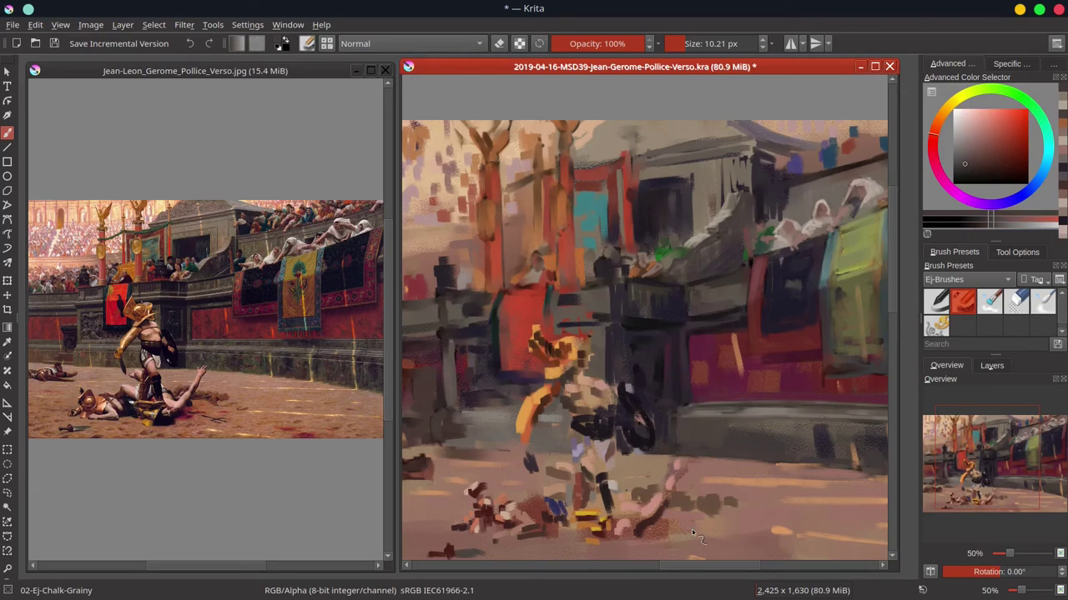
key("ctrl+s")
left_click_drag(561, 460, 613, 464)
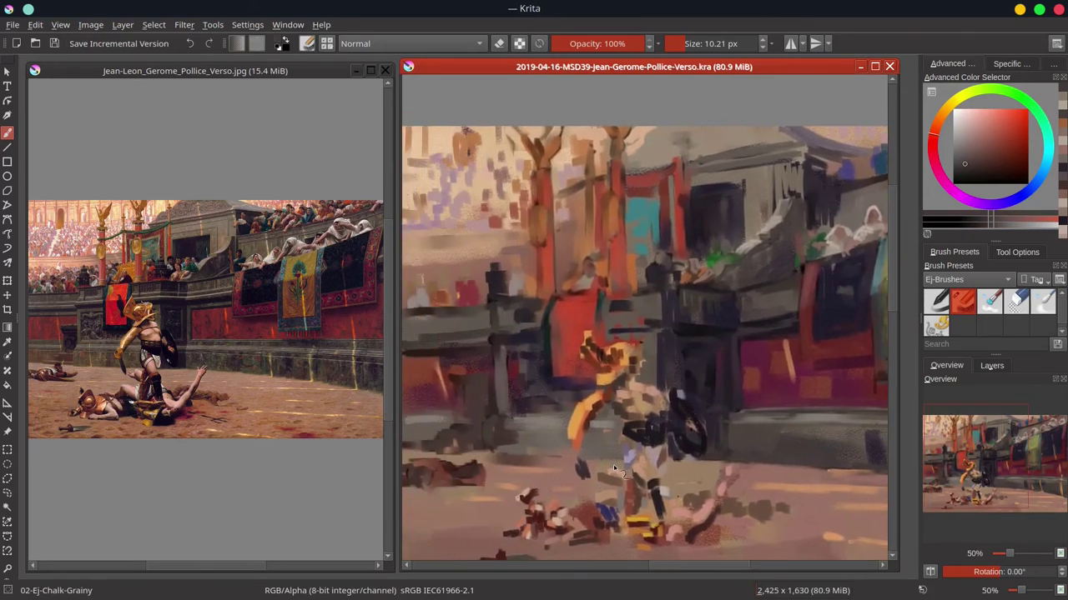
Paint the gold ornaments on the two tall red columns with a sampled orange-brown and pale yellow highlights.
left_click(612, 194, "ctrl")
left_click_drag(612, 195, 615, 196)
left_click_drag(613, 192, 607, 228)
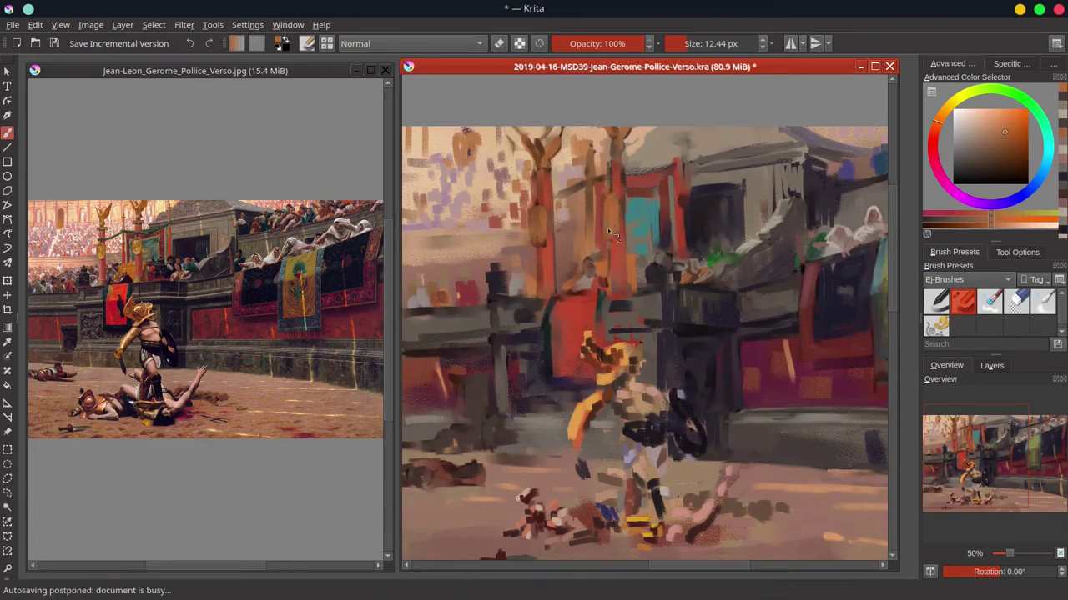
mouse_move(538, 217)
left_mouse_down()
mouse_move(542, 201)
mouse_move(531, 227)
left_mouse_up()
left_click(539, 219, "ctrl")
left_click(982, 118)
left_click(943, 114)
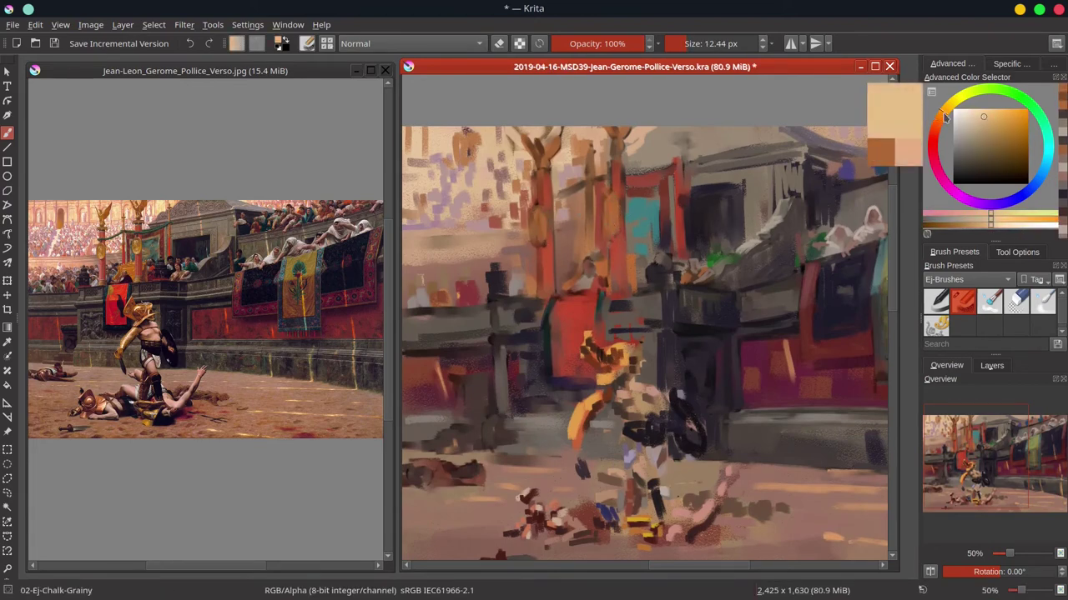
key("bracketleft")
key("bracketleft")
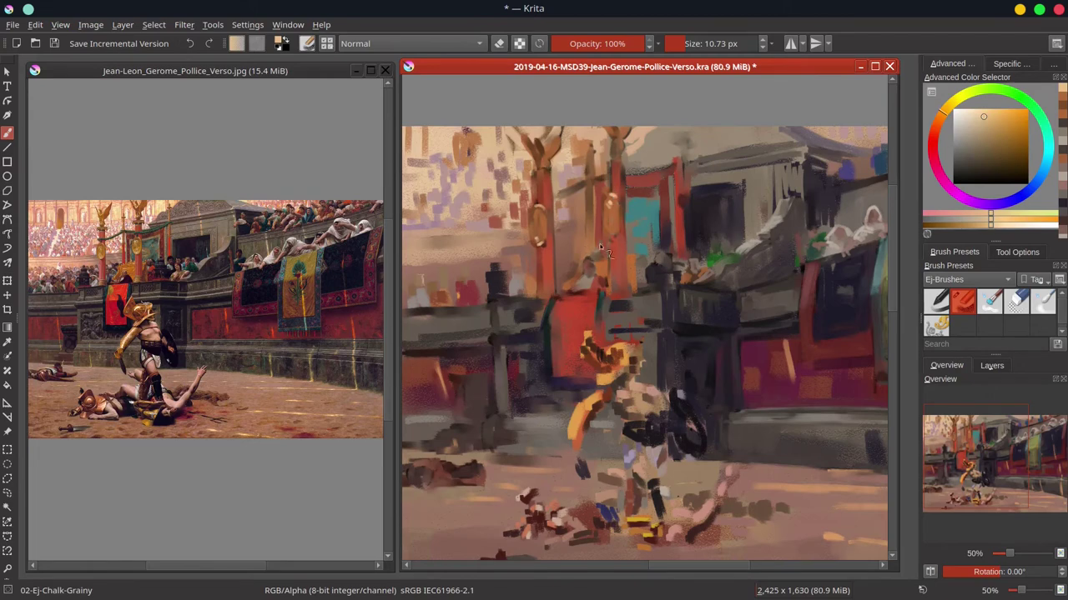
Touch up the lower shaft of the second red column with sampled orange and brown tones.
left_click(601, 209, "ctrl")
left_click_drag(605, 224, 612, 241)
left_click(616, 289, "ctrl")
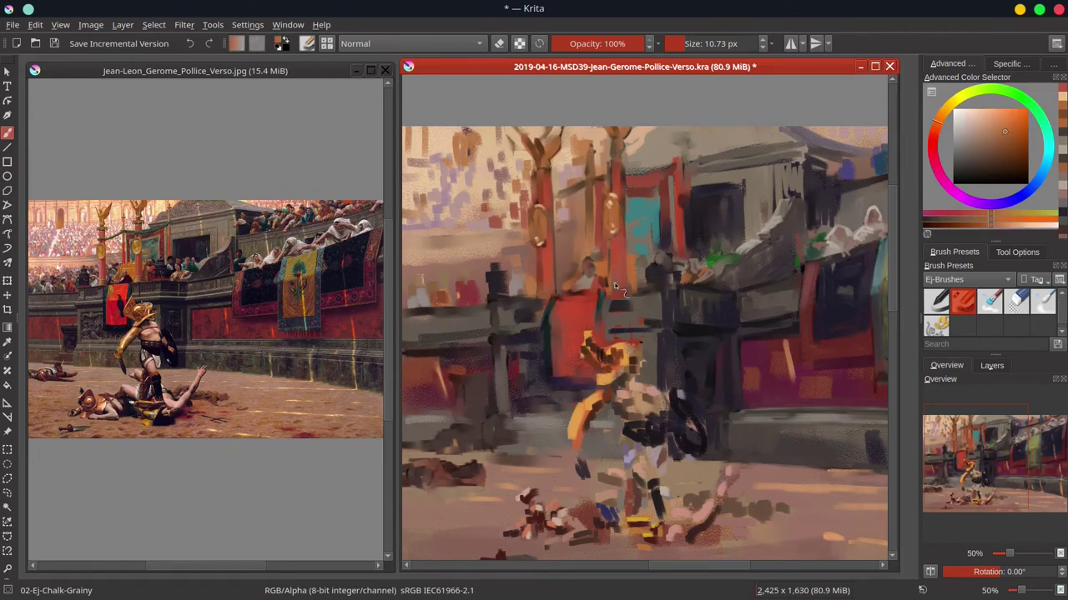
mouse_move(615, 284)
left_mouse_down()
mouse_move(610, 260)
mouse_move(601, 285)
left_mouse_up()
left_click(596, 282, "ctrl")
Paint sampled grey strokes along the stone ledge on both sides of the red banner with a larger brush.
left_click(639, 301, "ctrl")
key("bracketright")
key("bracketright")
left_click_drag(495, 302, 547, 301)
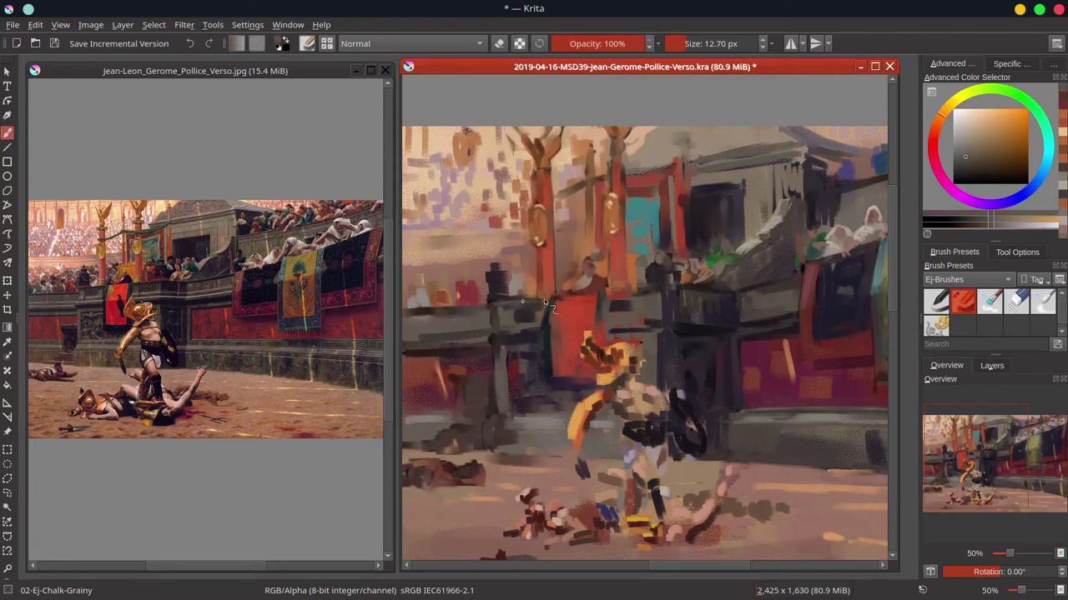
left_click_drag(637, 291, 666, 289)
key("bracketright")
left_click_drag(494, 337, 531, 337)
Deepen the shadowed stonework beneath the ledge around the red banner with sampled dark greys.
left_click(693, 341, "ctrl")
left_click(670, 310, "ctrl")
key("bracketright")
key("bracketright")
left_click_drag(607, 320, 640, 321)
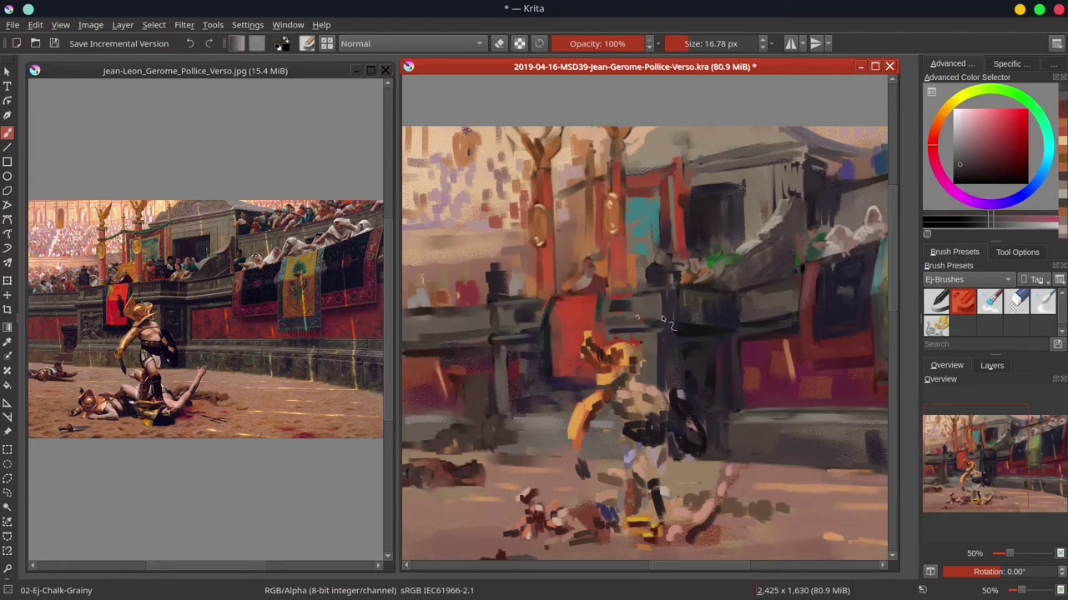
left_click(550, 314, "ctrl")
mouse_move(508, 327)
left_mouse_down()
mouse_move(536, 327)
mouse_move(555, 342)
left_mouse_up()
Sharpen the dark green edges of the red banner and even out its red with sampled colours.
key("bracketleft")
key("bracketleft")
left_click(547, 340, "ctrl")
left_click(565, 323, "ctrl")
left_click(601, 306, "ctrl")
left_click_drag(601, 298, 600, 330)
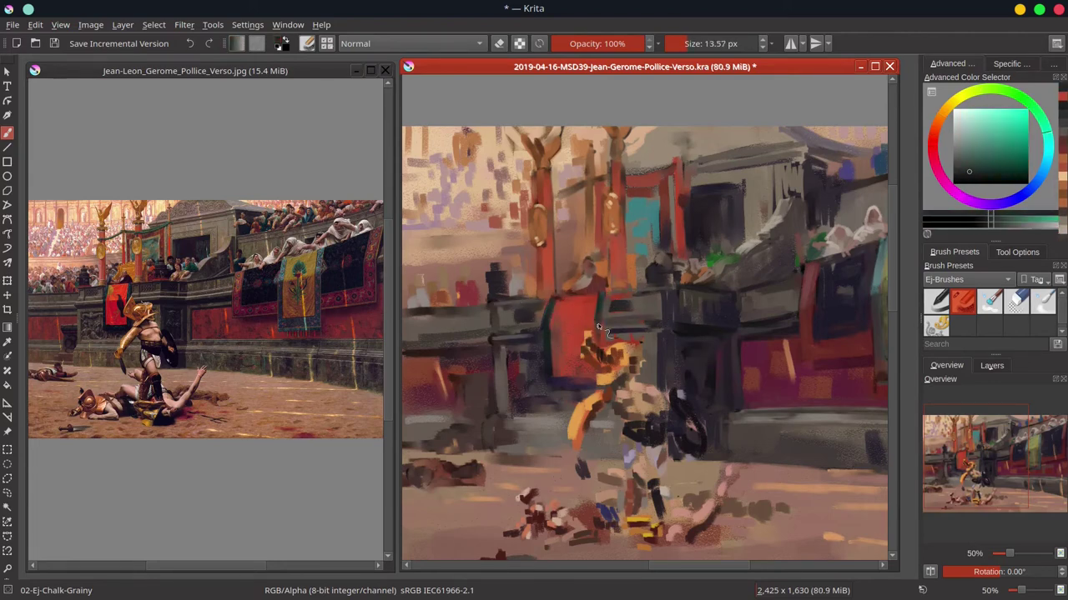
left_click(589, 275, "ctrl")
key("bracketright")
key("bracketright")
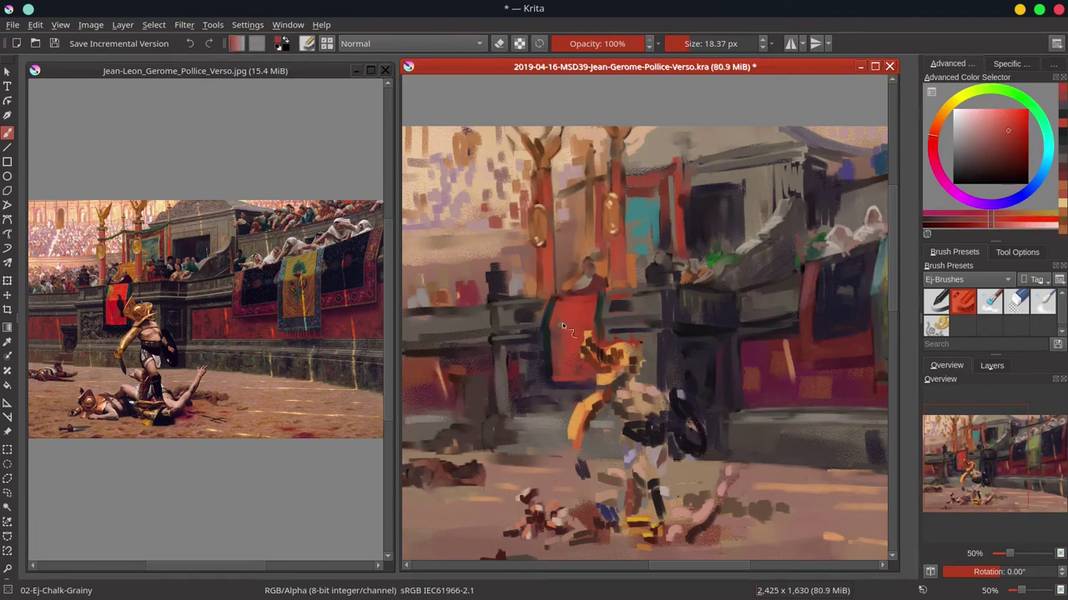
Paint sampled dark and grey strokes on the wall beside the red banner and behind the gladiator's helmet.
left_click(534, 348, "ctrl")
key("bracketleft")
left_click_drag(492, 339, 535, 338)
mouse_move(603, 330)
left_mouse_down()
mouse_move(657, 326)
mouse_move(660, 390)
left_mouse_up()
left_click(671, 319, "ctrl")
key("bracketright")
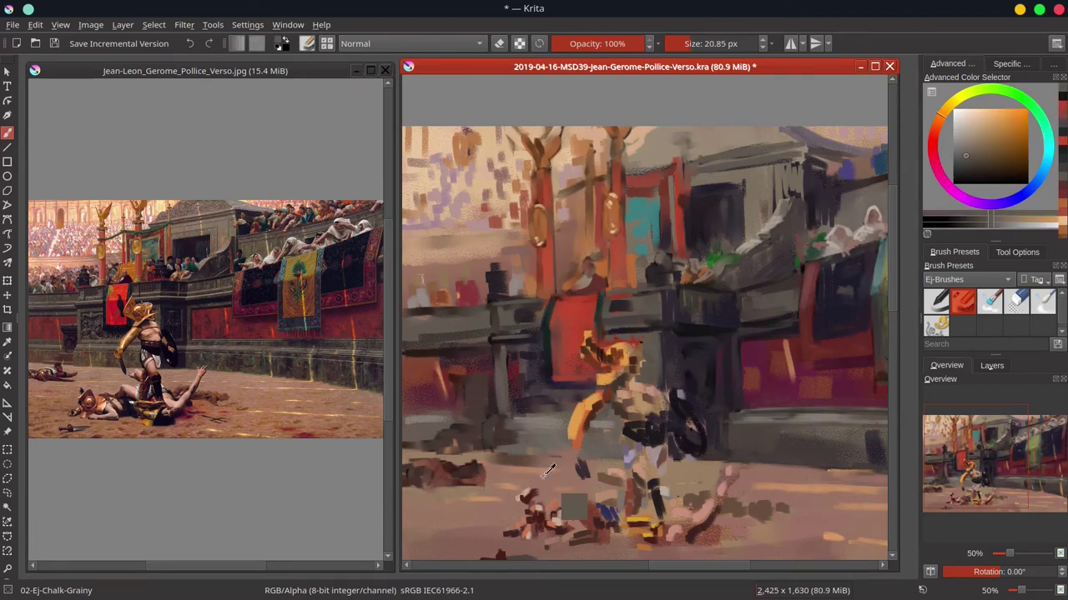
Paint the stone pilaster below the balcony ledge in a lighter sampled grey.
left_click(543, 476, "ctrl")
mouse_move(538, 458)
left_mouse_down()
mouse_move(556, 461)
mouse_move(510, 454)
mouse_move(501, 364)
left_mouse_up()
left_click(513, 439, "ctrl")
key("bracketleft")
key("bracketleft")
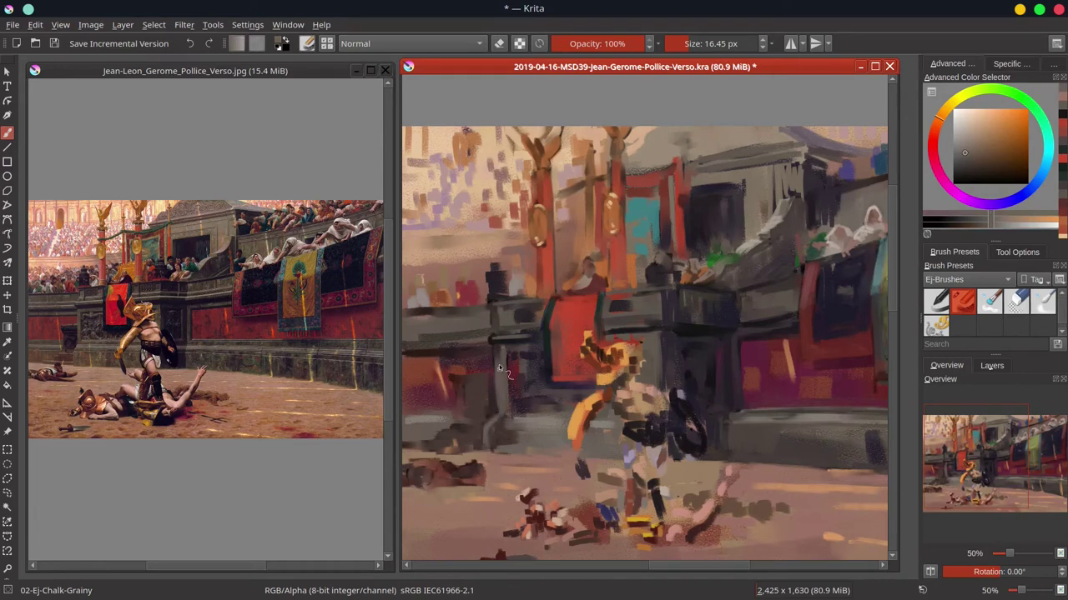
Refine the wall base and the underside of the ledge near the pilaster with sampled stone and shadow colours.
left_click(501, 417, "ctrl")
left_click_drag(494, 425, 582, 406)
left_click(541, 402, "ctrl")
left_click(516, 369, "ctrl")
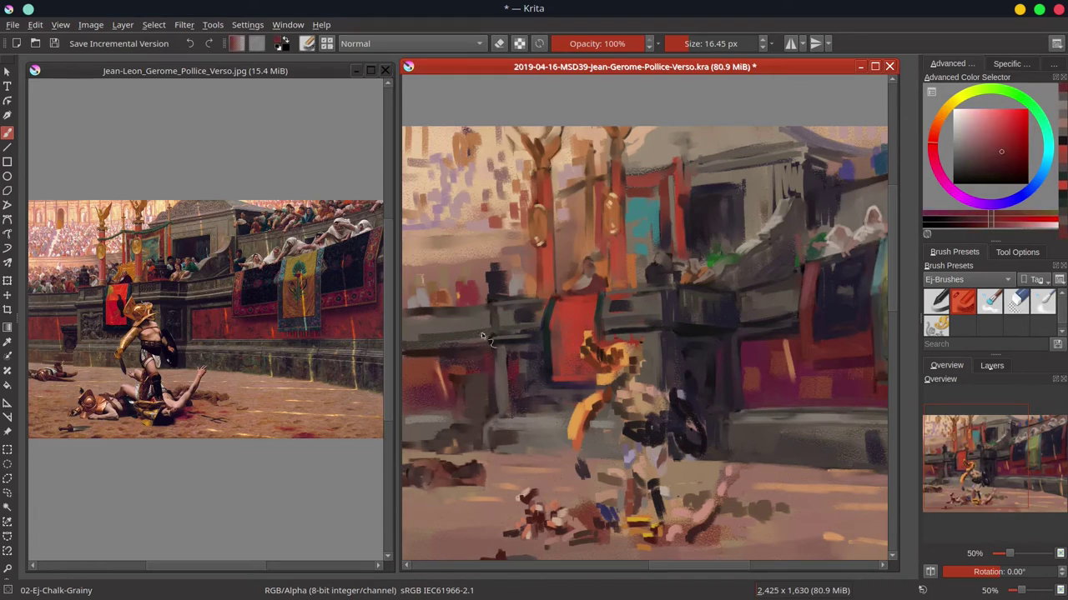
left_click_drag(482, 336, 553, 333)
left_click(493, 351, "ctrl")
left_click(534, 309, "ctrl")
Dab small sampled tones onto the spectators at the far edge of the stands with a finer brush.
left_click(491, 300, "ctrl")
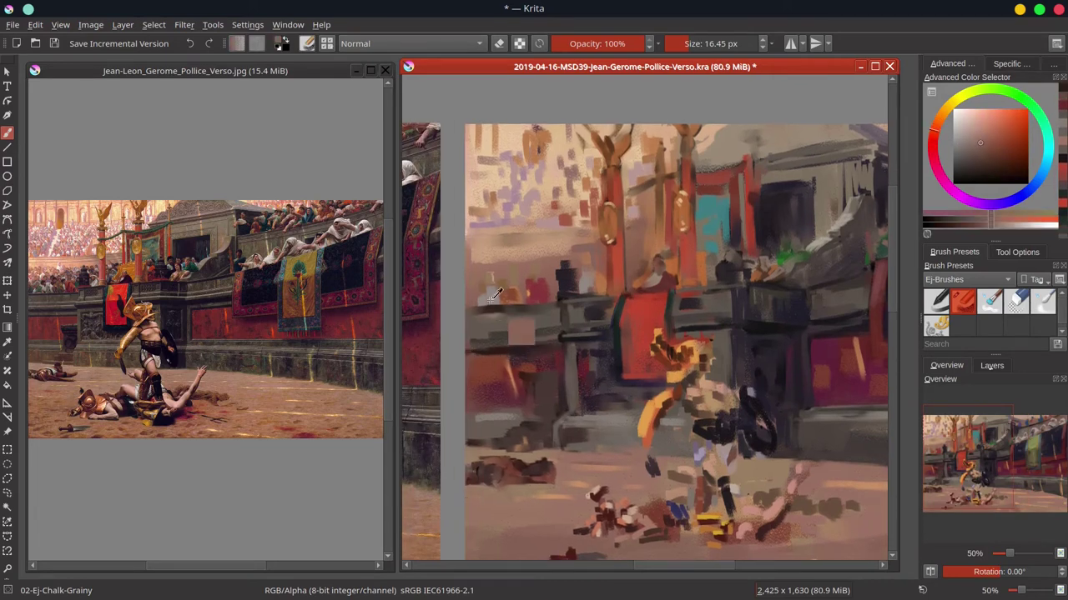
key("bracketleft")
mouse_move(490, 290)
left_mouse_down()
mouse_move(537, 303)
mouse_move(546, 323)
mouse_move(526, 335)
mouse_move(530, 357)
mouse_move(494, 305)
left_mouse_up()
left_click(536, 292, "ctrl")
left_click(523, 334, "ctrl")
left_click(963, 142)
left_click(515, 333, "ctrl")
left_click(488, 307, "ctrl")
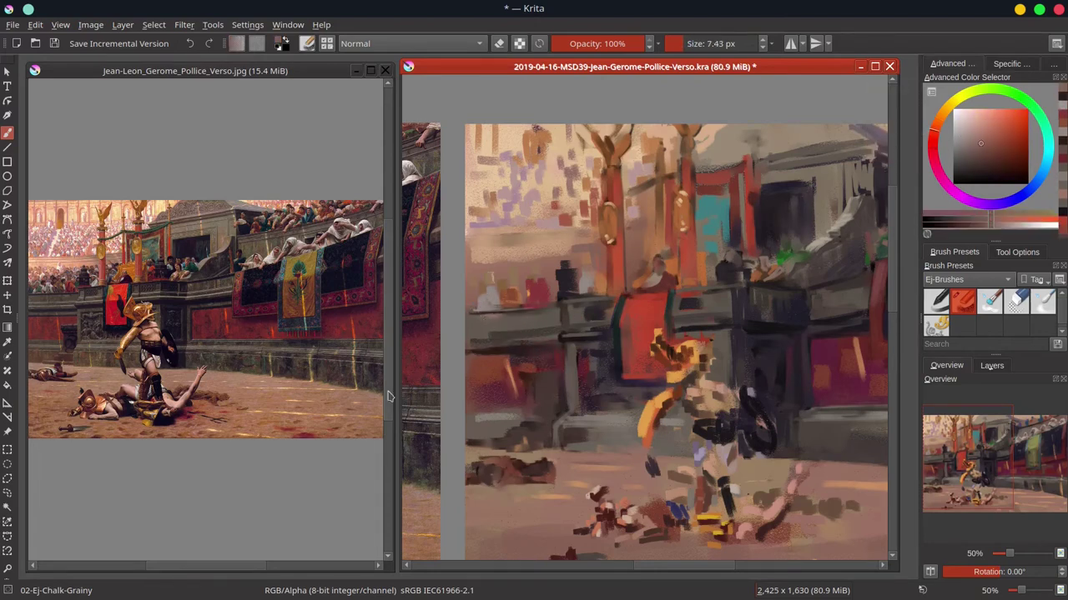
Add fine sampled grey strokes to the wall base, the ledge and the parapet beside the red banner.
left_click_drag(510, 415, 539, 448)
left_click(539, 448, "ctrl")
left_click(596, 420, "ctrl")
mouse_move(584, 422)
left_mouse_down()
mouse_move(572, 426)
mouse_move(596, 415)
left_mouse_up()
mouse_move(590, 333)
left_mouse_down()
mouse_move(566, 335)
mouse_move(611, 301)
left_mouse_up()
left_click_drag(678, 294, 739, 287)
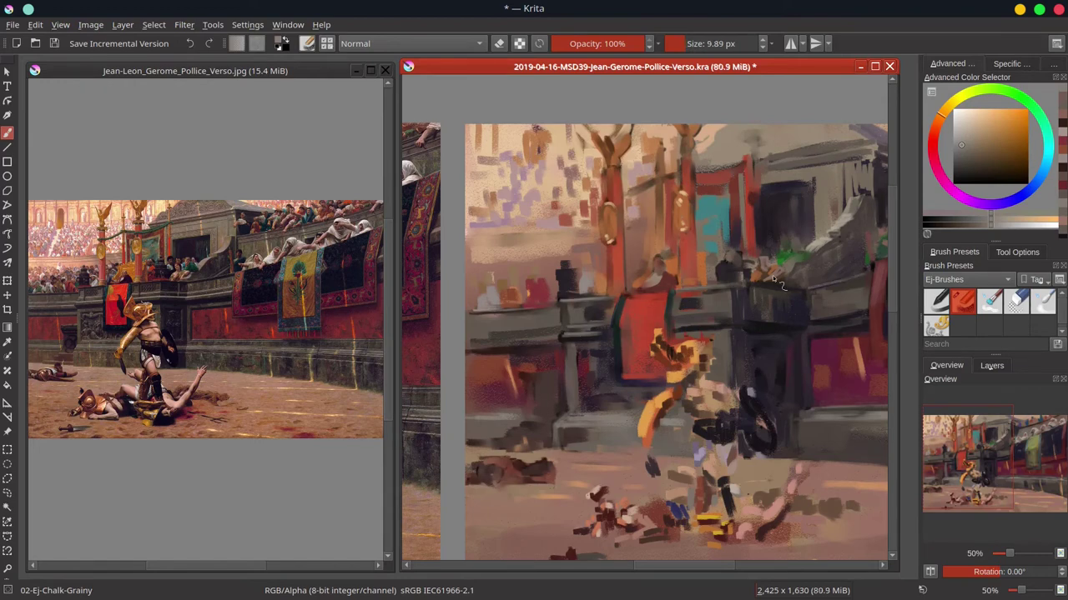
Touch up the red banner and the dark head of the figure above it with a larger brush.
key("bracketright")
key("bracketright")
key("bracketright")
key("bracketright")
key("bracketright")
key("bracketright")
left_click(624, 336, "ctrl")
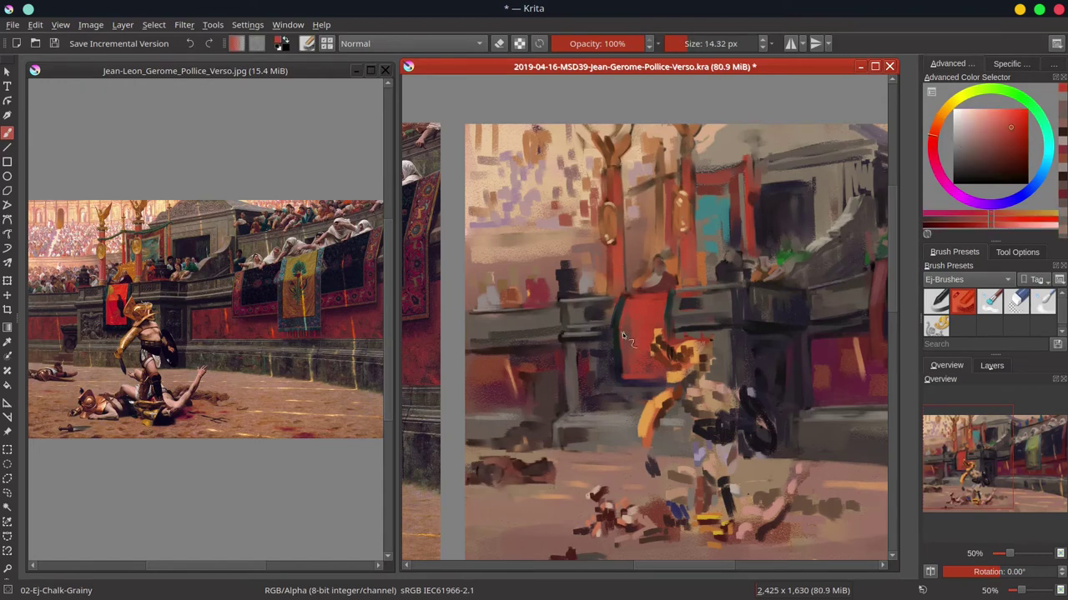
left_click(659, 282, "ctrl")
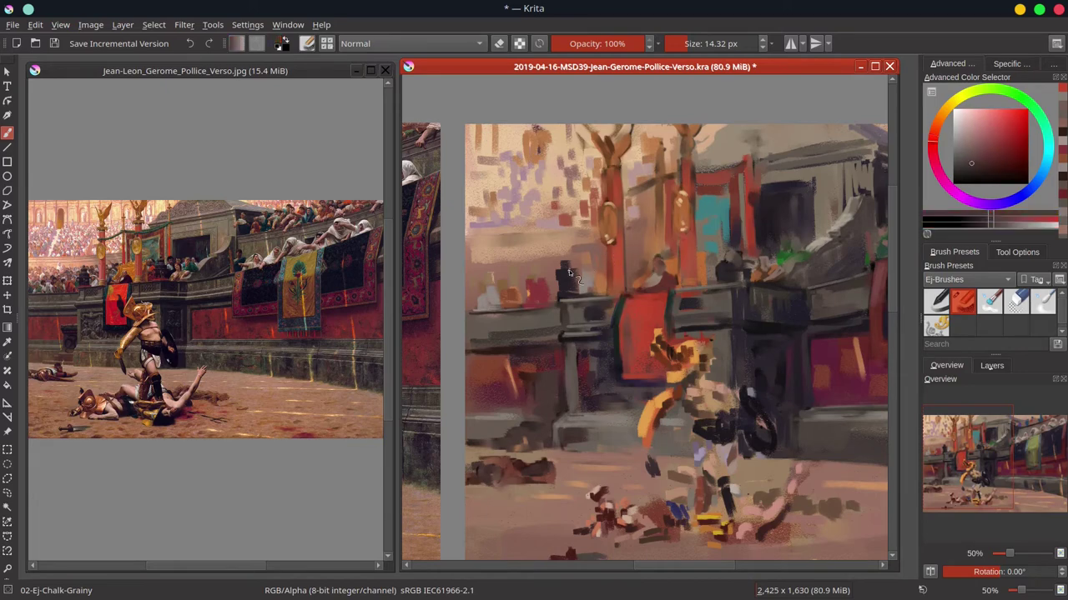
left_click_drag(657, 262, 659, 272)
Shape the dark statues on the two balcony posts with sampled dark colours.
left_click(567, 273, "ctrl")
mouse_move(568, 275)
left_mouse_down()
mouse_move(572, 292)
mouse_move(572, 276)
left_mouse_up()
left_click(602, 293, "ctrl")
left_click(571, 285, "ctrl")
left_click(582, 273, "ctrl")
left_click(729, 265, "ctrl")
left_click_drag(727, 251, 735, 255)
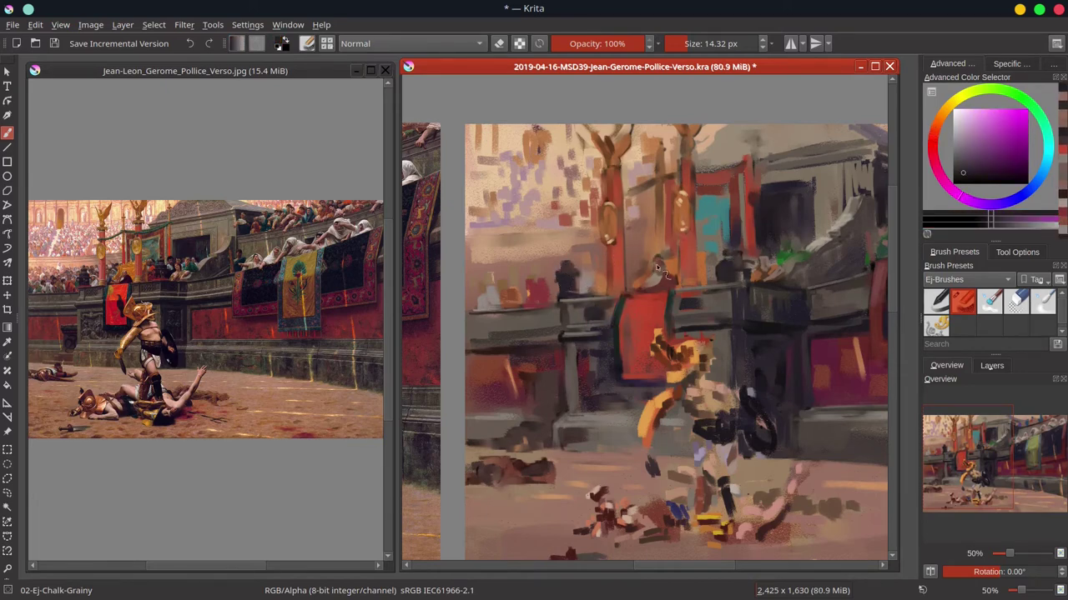
Paint the raised arm and head of the figure above the red banner with sampled skin and brown tones.
left_click(754, 275, "ctrl")
left_click(663, 275, "ctrl")
left_click_drag(657, 262, 647, 262)
left_click(646, 269, "ctrl")
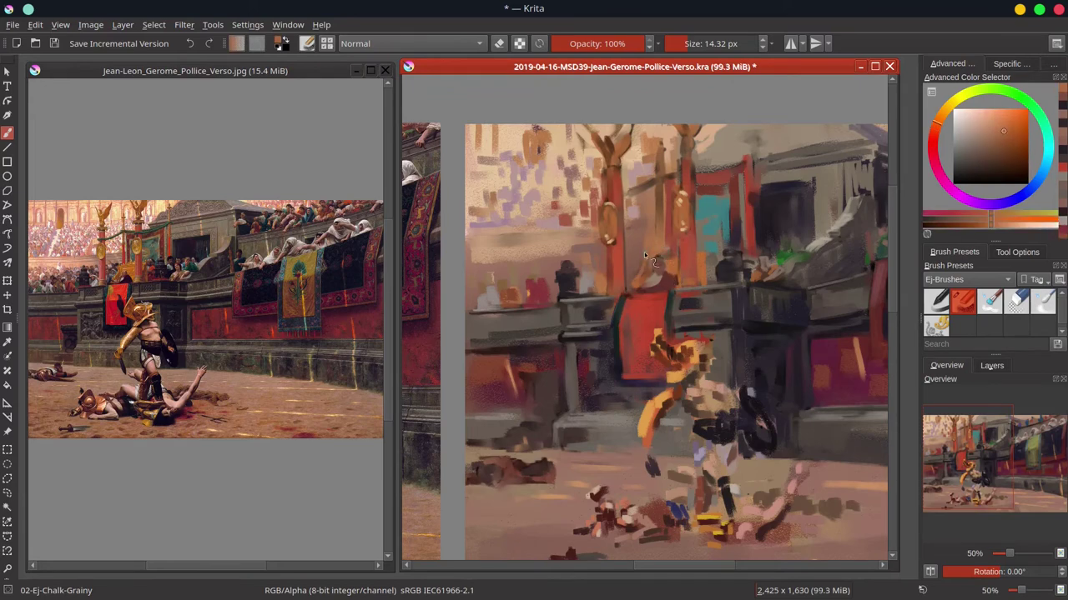
left_click(650, 255, "ctrl")
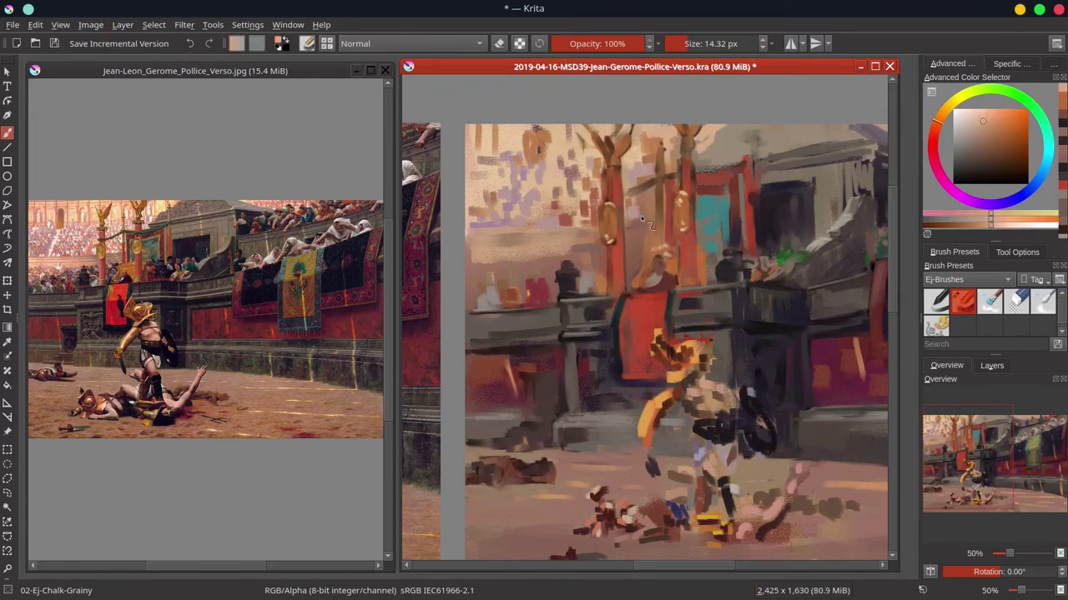
left_click(646, 221, "ctrl")
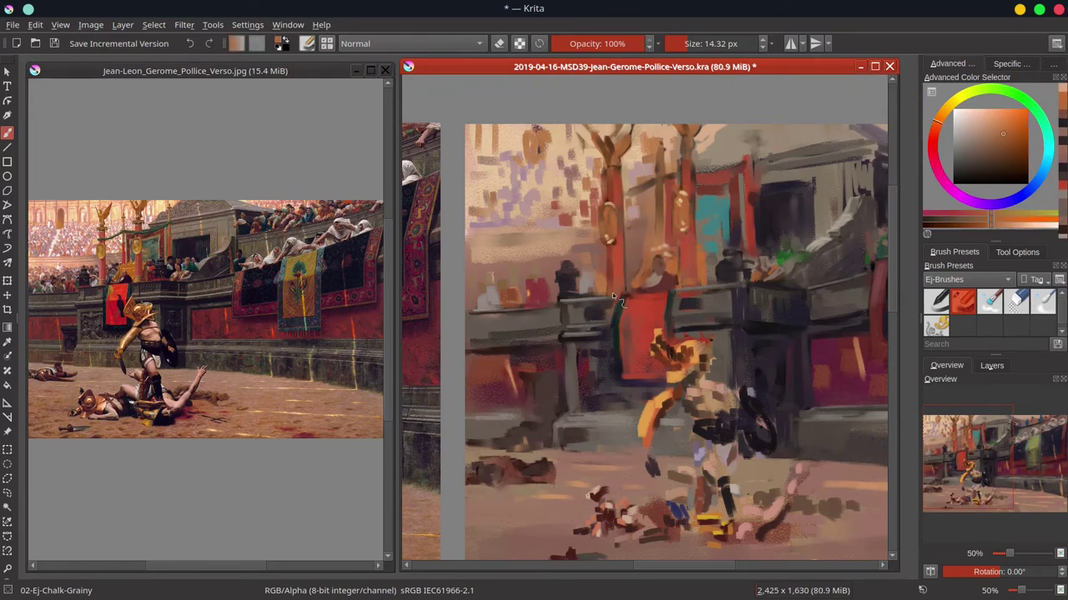
Add sampled orange and dark dabs to the figures below the teal curtain and beside the green patch.
left_click(728, 235, "ctrl")
left_click(713, 260, "ctrl")
left_click_drag(656, 260, 721, 257)
left_click(719, 257, "ctrl")
left_click_drag(780, 240, 754, 233)
Refine the dark doorway and the cornice above it with sampled greys.
left_click(755, 209, "ctrl")
left_click(772, 209, "ctrl")
left_click(793, 149, "ctrl")
left_click_drag(787, 154, 801, 150)
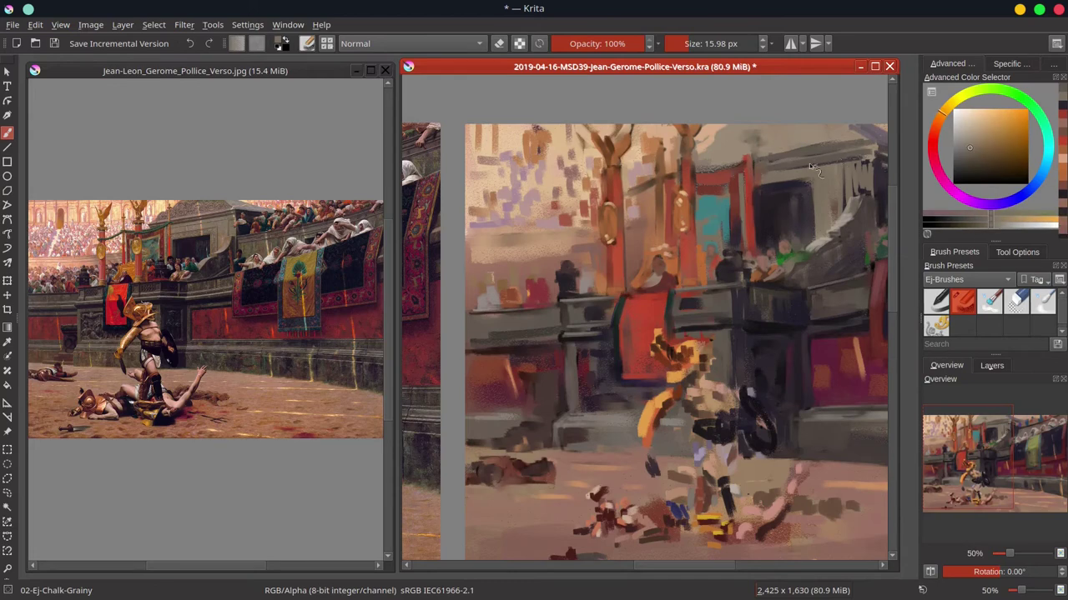
Paint the slim red-brown poles beside the teal curtain and between the ornamented columns with sampled colours.
left_click(748, 178, "ctrl")
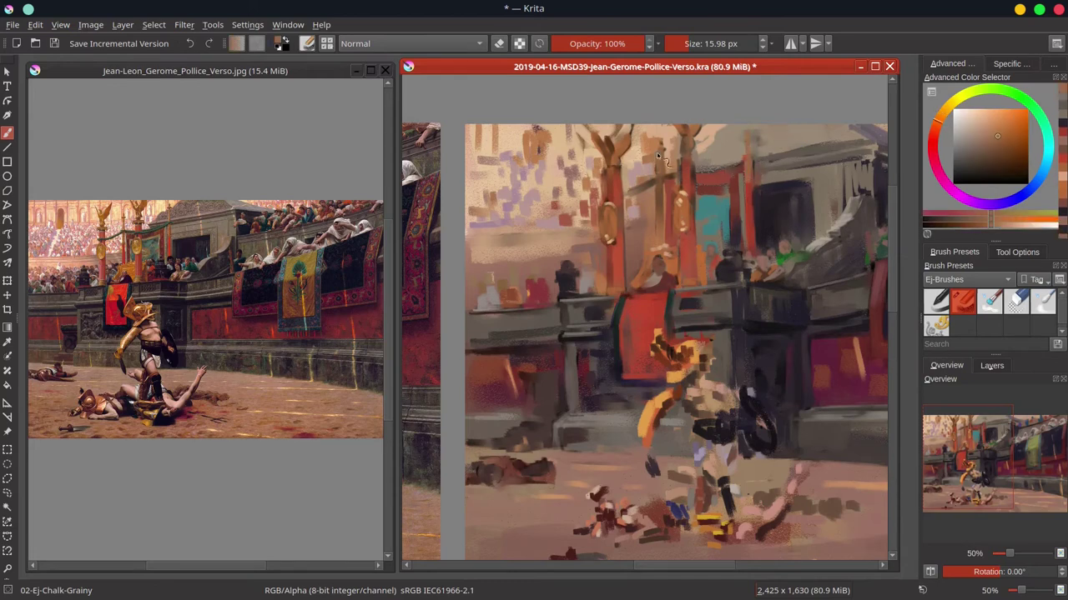
left_click(656, 152, "ctrl")
mouse_move(660, 155)
left_mouse_down()
mouse_move(667, 170)
mouse_move(647, 217)
mouse_move(671, 212)
left_mouse_up()
left_click(681, 163, "ctrl")
left_click(638, 176, "ctrl")
left_click(666, 192, "ctrl")
left_click(654, 211, "ctrl")
left_click(677, 201, "ctrl")
Blend the figure above the banner into the slim pole behind it with sampled orange and reddish strokes.
left_click(659, 245, "ctrl")
left_click_drag(657, 248, 689, 262)
left_click(686, 236, "ctrl")
left_click(672, 230, "ctrl")
left_click_drag(670, 218, 670, 234)
left_click(678, 197, "ctrl")
left_click_drag(669, 180, 669, 200)
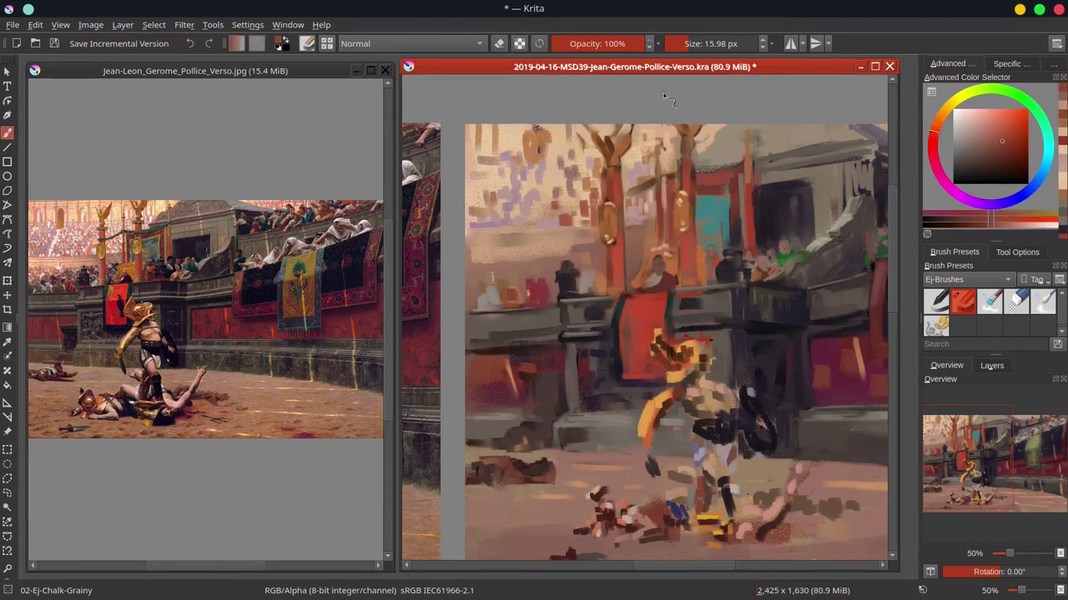
Carve the top of the first ornamented column by painting sampled pale background colours around it.
left_click(639, 144, "ctrl")
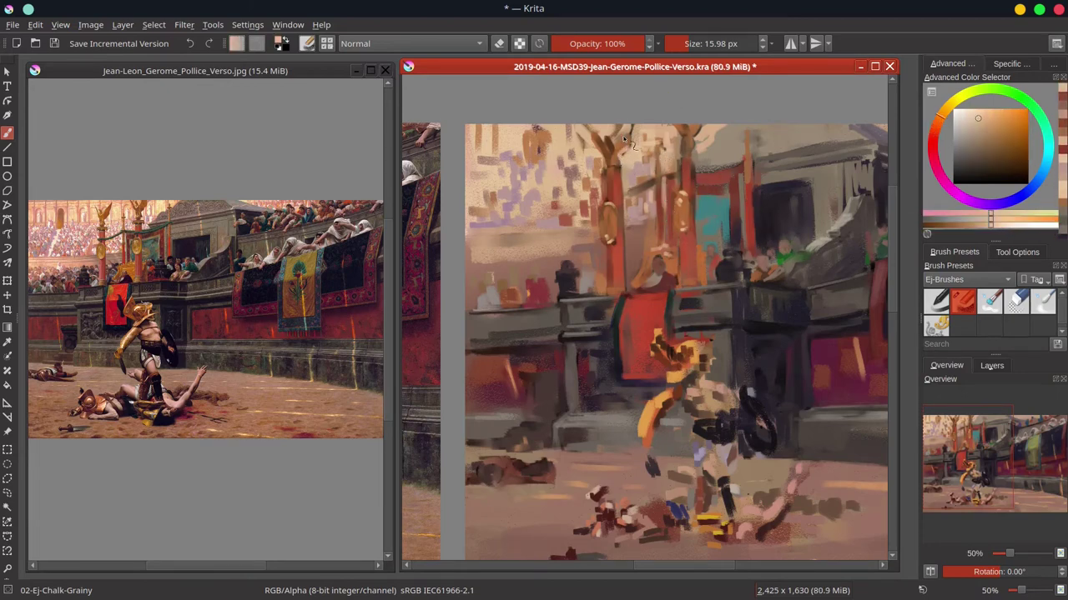
left_click(645, 163, "ctrl")
left_click_drag(644, 167, 637, 185)
left_click(620, 147, "ctrl")
left_click(642, 135, "ctrl")
mouse_move(631, 130)
left_mouse_down()
mouse_move(629, 148)
mouse_move(616, 137)
mouse_move(597, 154)
left_mouse_up()
left_click(591, 138, "ctrl")
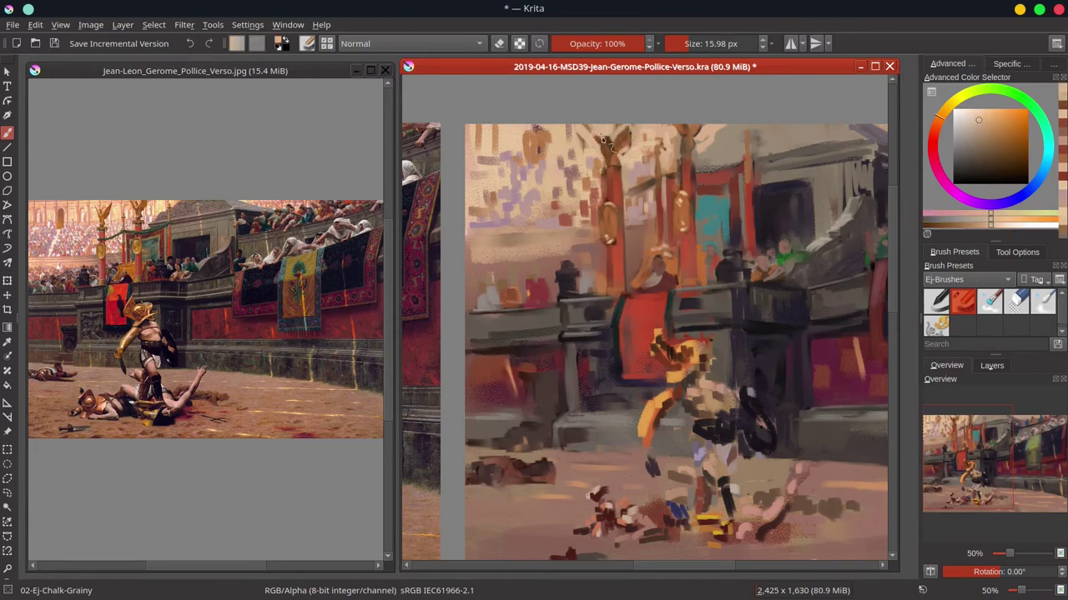
Refine the top of the second ornamented column with sampled browns and fine pale highlights.
left_click(643, 194, "ctrl")
left_click_drag(654, 180, 668, 197)
left_click(685, 156, "ctrl")
left_click(685, 155, "ctrl")
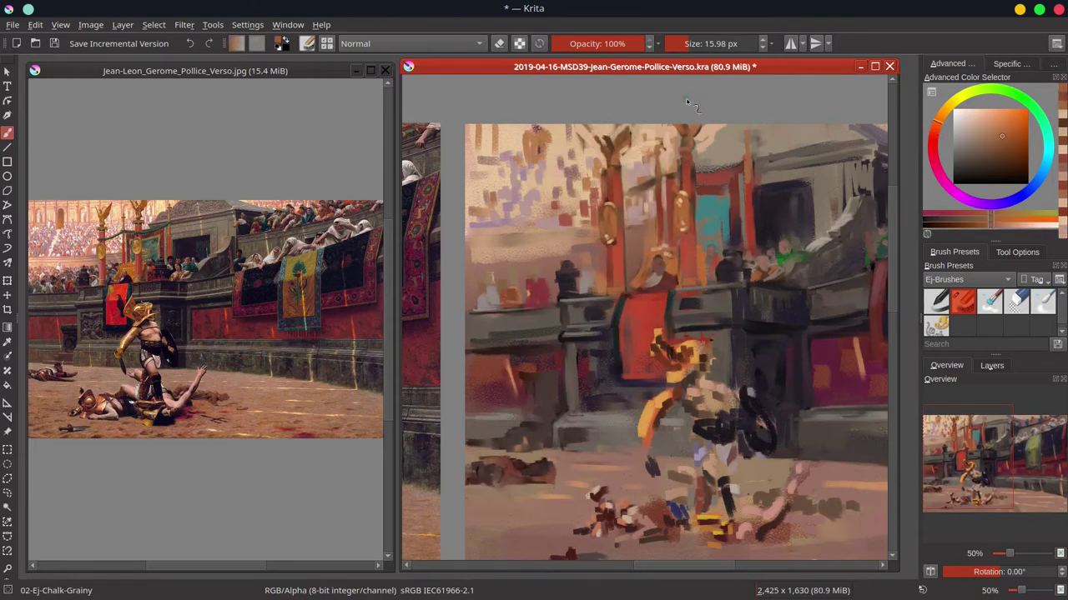
left_click(684, 147, "ctrl")
left_click(674, 138, "ctrl")
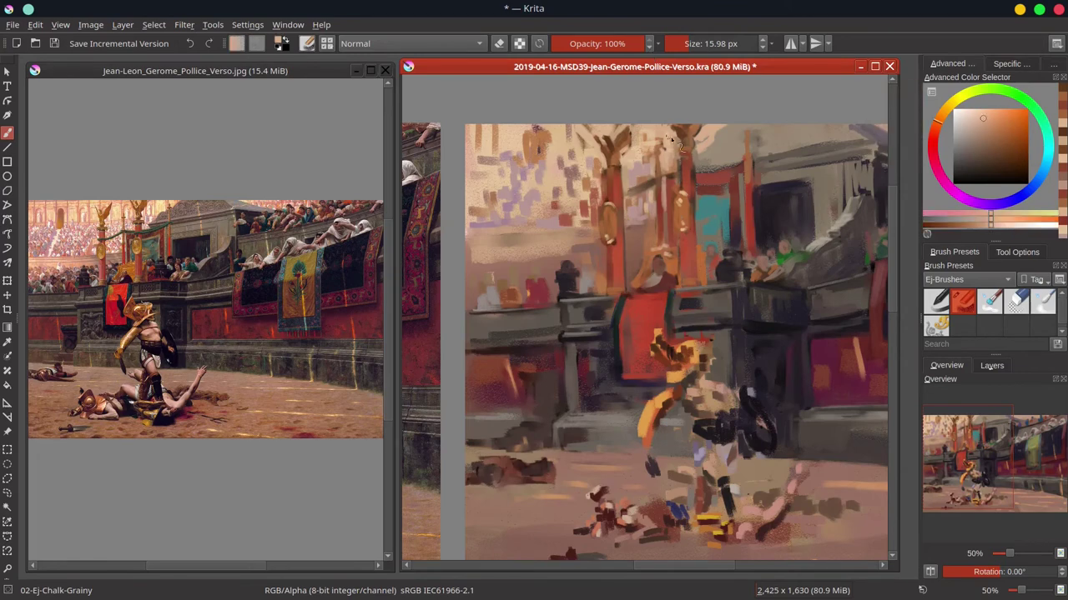
left_click_drag(690, 139, 684, 139, "shift")
left_click_drag(684, 132, 686, 144)
key("bracketleft")
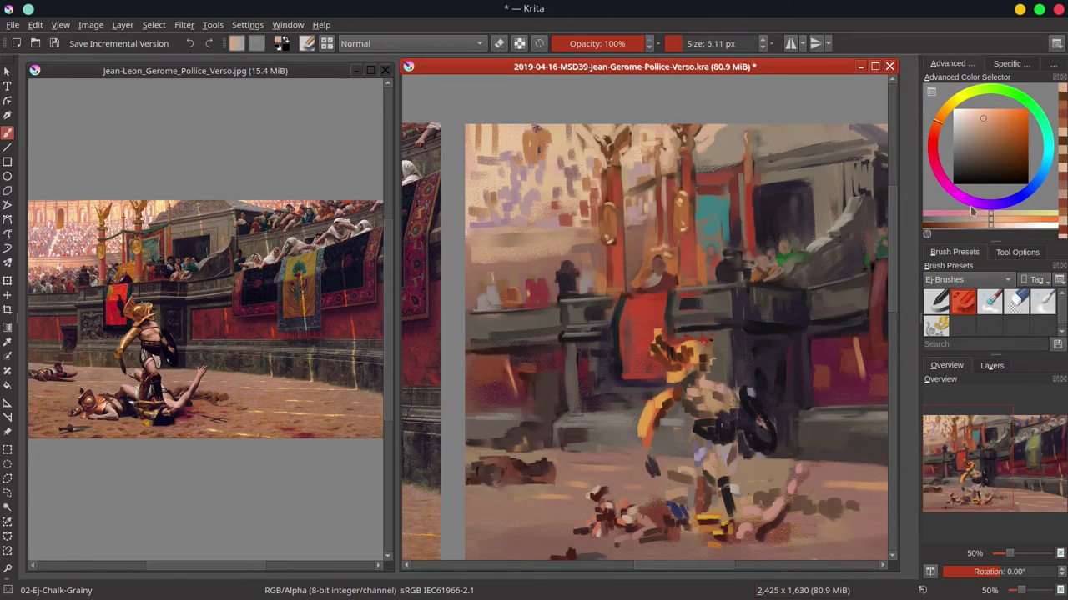
Paint a dark green garland hanging across the red columns and slim poles.
left_click(1046, 129)
left_click(991, 160)
left_click_drag(665, 179, 673, 178, "shift")
mouse_move(674, 177)
left_mouse_down()
mouse_move(623, 196)
mouse_move(745, 165)
left_mouse_up()
left_click(745, 167, "ctrl")
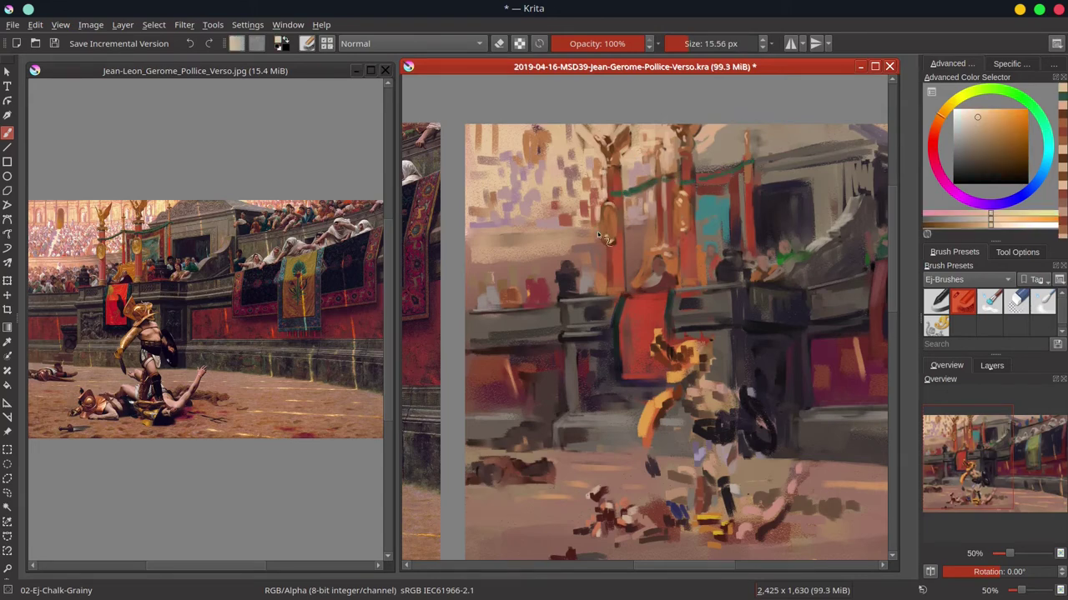
Clean up around the column tops and the figure above the banner with sampled tones, and save the painting.
left_click(560, 344, "ctrl")
left_click(703, 164, "ctrl")
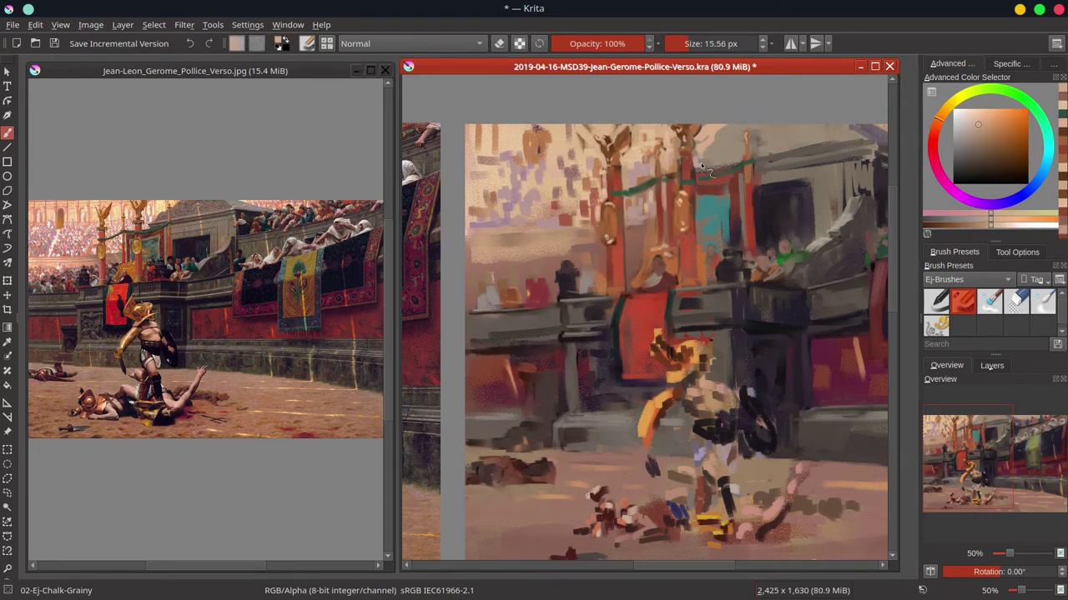
left_click(686, 117, "ctrl")
left_click(698, 141, "ctrl")
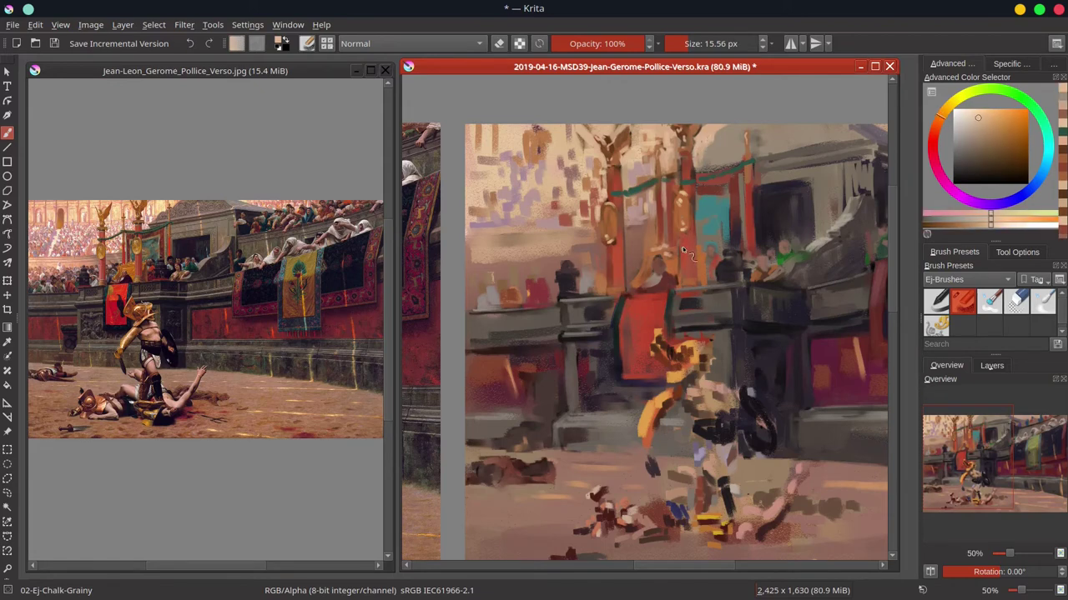
left_click(647, 243, "ctrl")
left_click(648, 243, "ctrl")
left_click(648, 245, "ctrl")
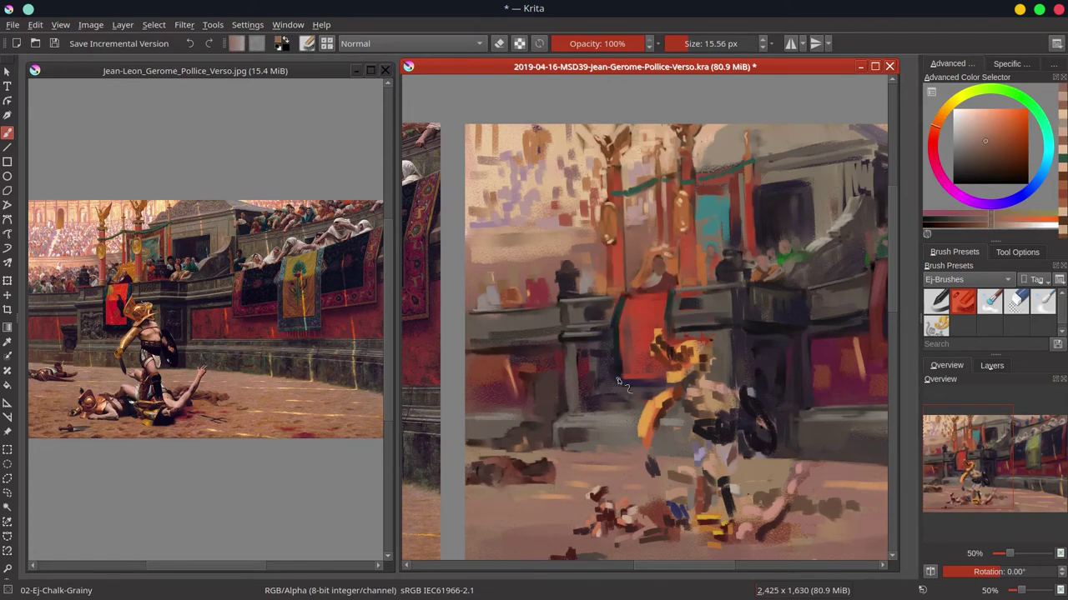
key("ctrl+s")
Select the embedded reference image beside the painting with the Reference Images tool and set its opacity to 10%.
scroll(693, 262, "down", 1)
scroll(642, 297, "down", 1)
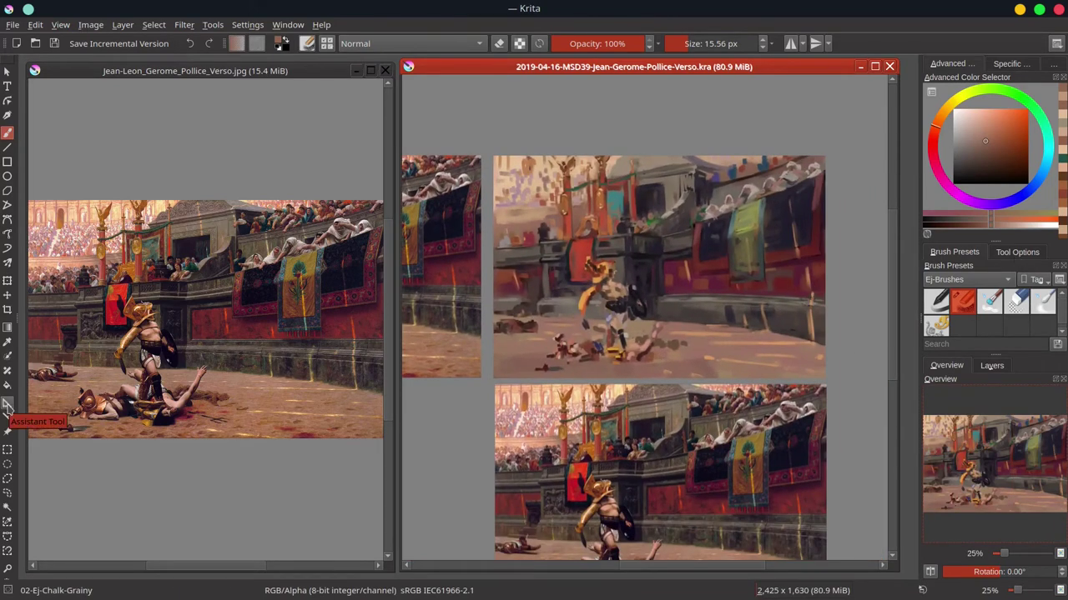
left_click(6, 431)
left_click(1017, 252)
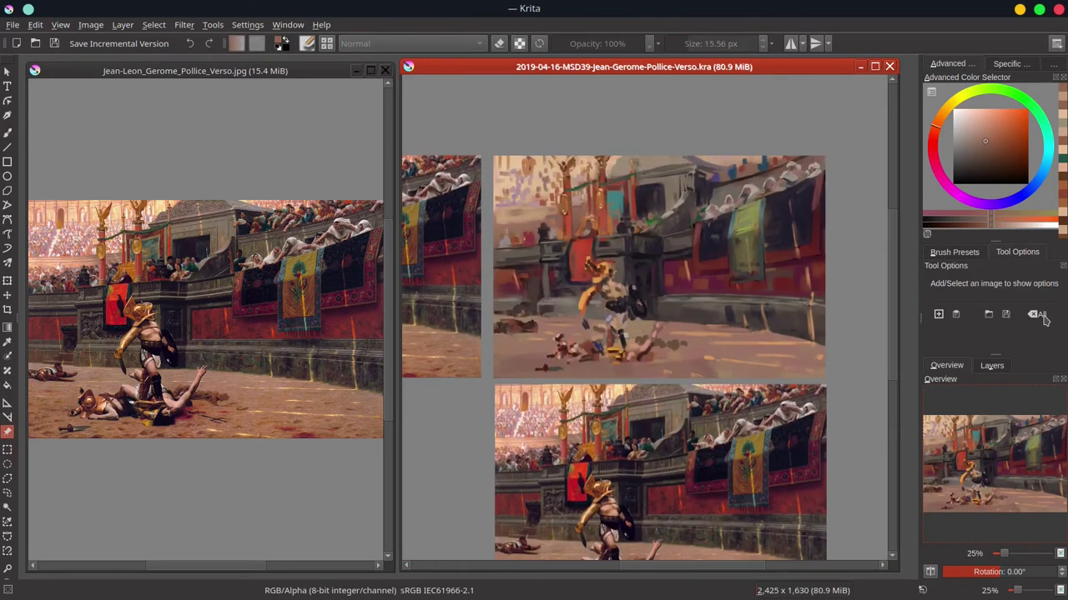
left_click(455, 318)
scroll(1022, 331, "down", 2)
scroll(1016, 315, "up", 1)
left_click_drag(1029, 285, 942, 287)
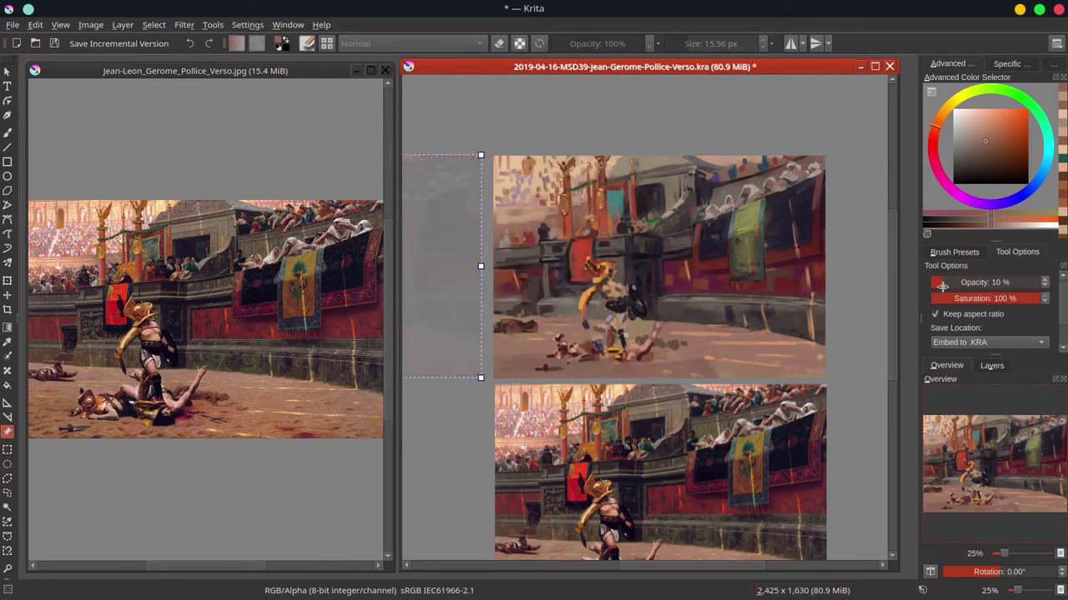
Set the opacity of the reference image below the painting to 10% and return to the freehand brush.
left_click(618, 464)
left_click_drag(1026, 286, 943, 289)
key("b")
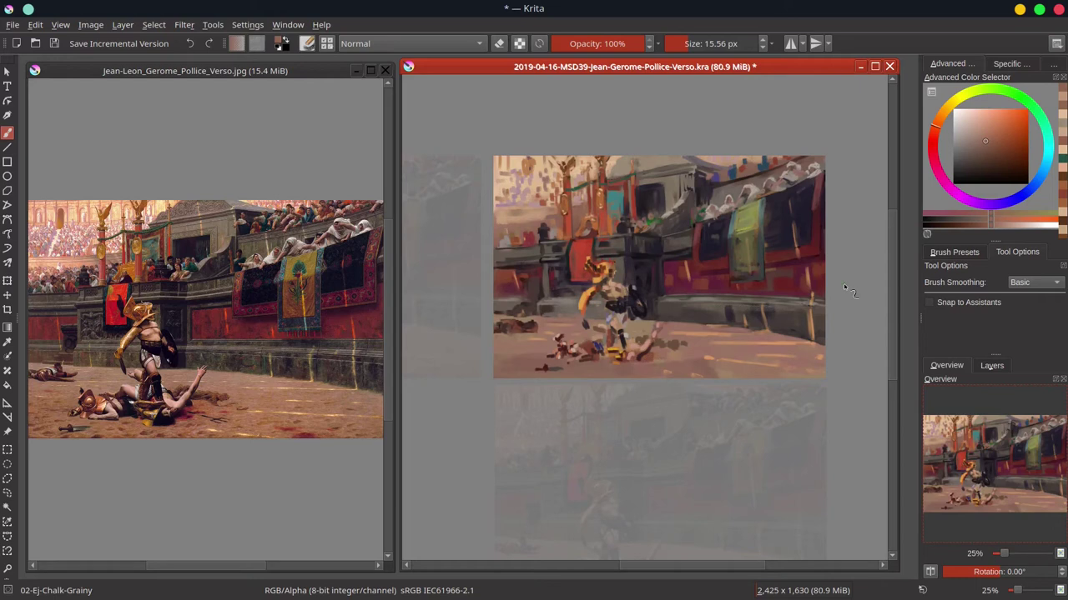
Rework the crown and brim of the standing gladiator's helmet with a muted reddish brown and a smaller brush.
scroll(511, 276, "up", 3)
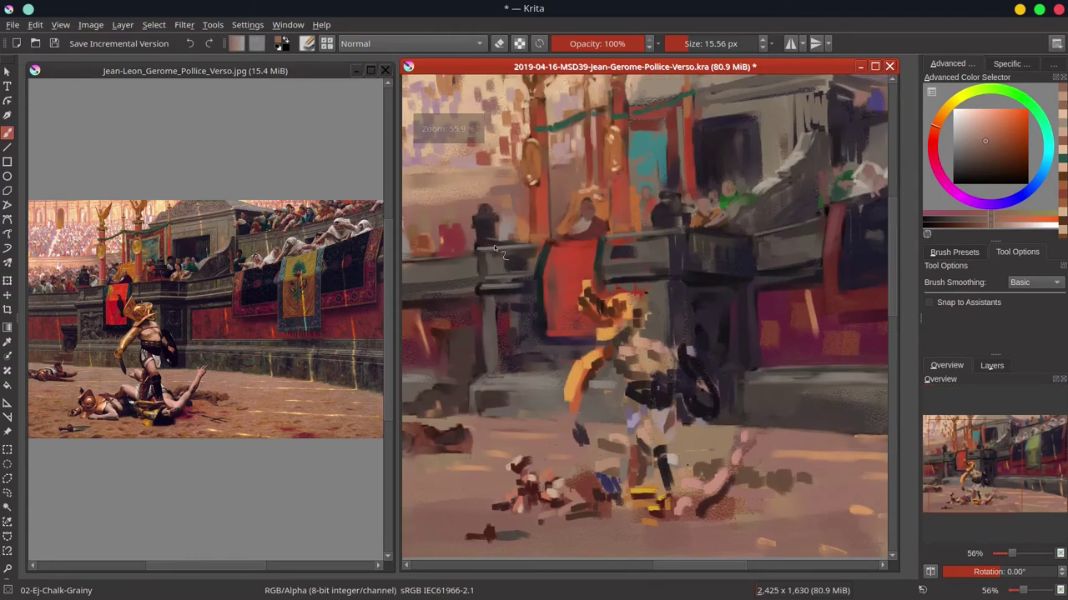
left_click_drag(632, 288, 686, 234)
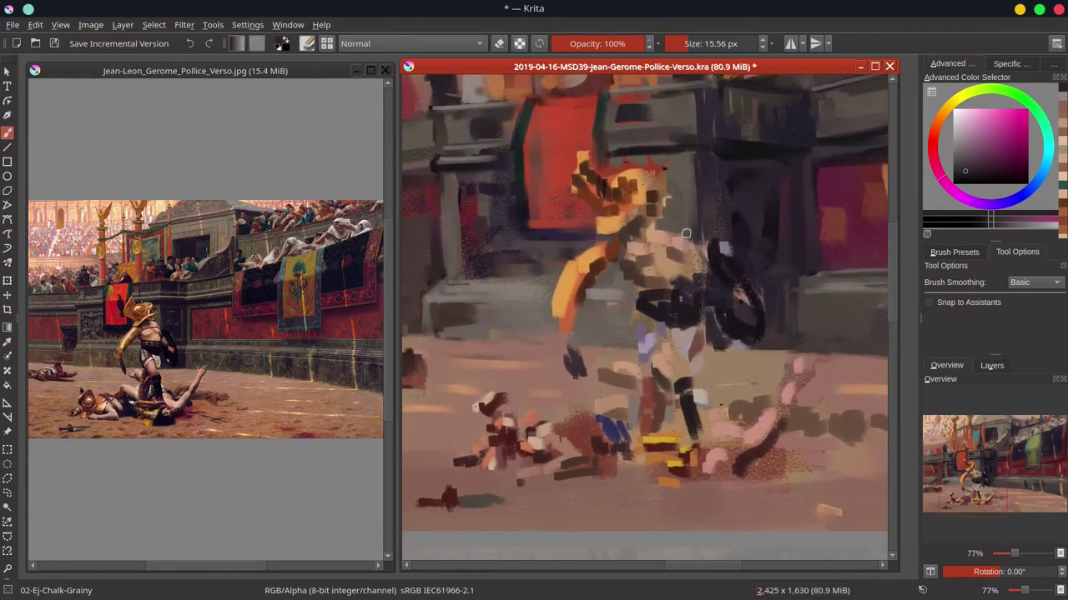
mouse_move(212, 327)
left_mouse_down()
mouse_move(245, 291)
mouse_move(279, 288)
left_mouse_up()
left_click_drag(660, 220, 667, 211)
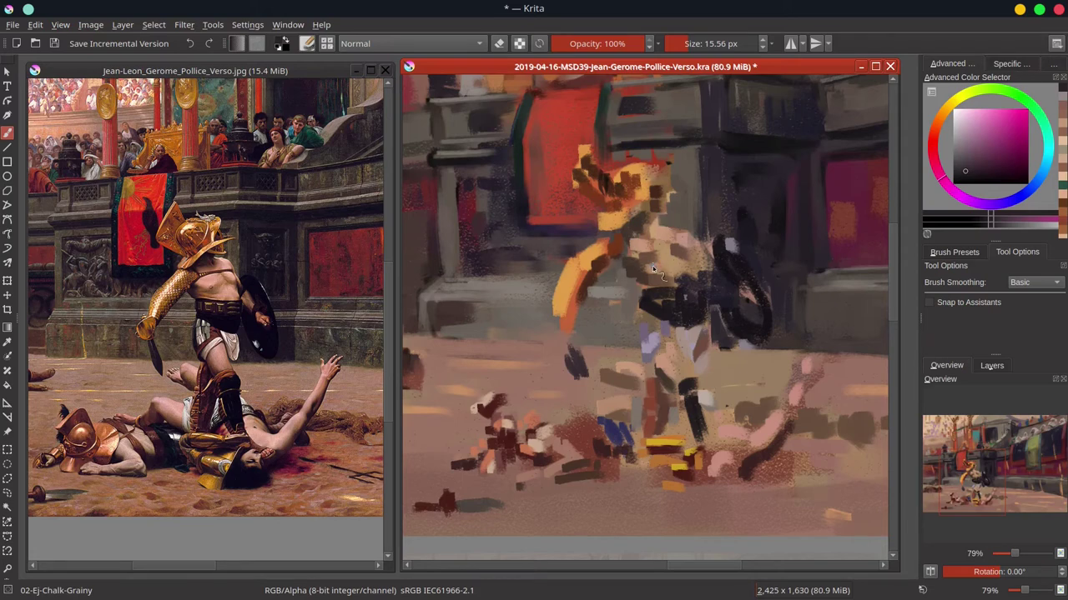
left_click(936, 125)
left_click(988, 144)
left_click(935, 130)
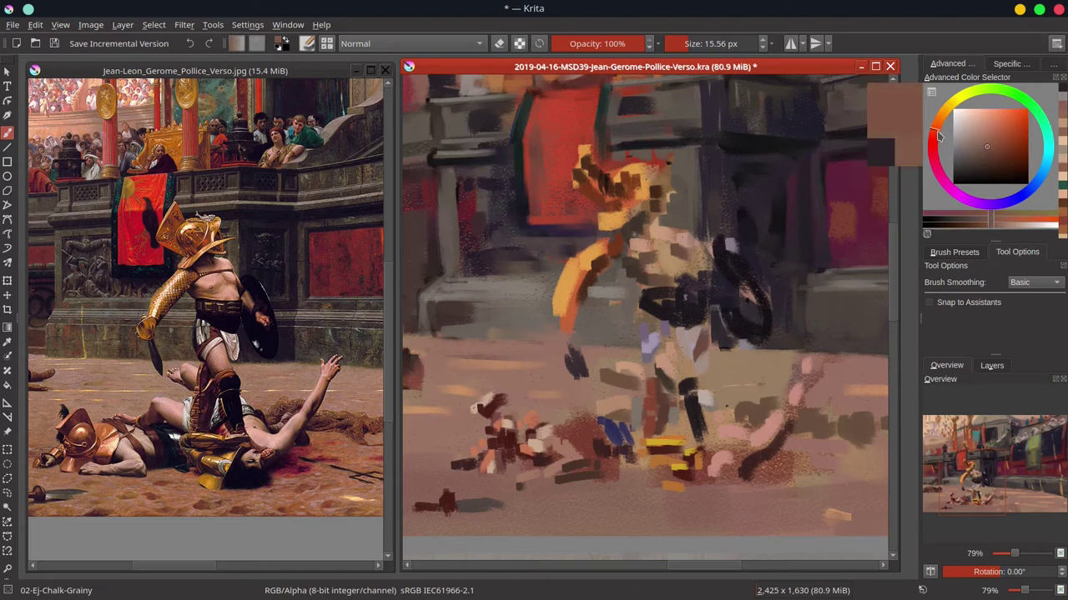
left_click(1000, 151)
left_click_drag(601, 177, 637, 164, "shift")
left_click(610, 166, "ctrl")
key("bracketleft")
mouse_move(656, 172)
left_mouse_down()
mouse_move(668, 163)
mouse_move(670, 184)
left_mouse_up()
mouse_move(614, 230)
left_mouse_down()
mouse_move(680, 199)
mouse_move(671, 213)
left_mouse_up()
Shape the broad rear flap of the gladiator's helmet with sampled wall, gold and brown tones.
left_click(564, 158, "ctrl")
mouse_move(585, 144)
left_mouse_down()
mouse_move(565, 187)
mouse_move(585, 155)
mouse_move(599, 156)
mouse_move(584, 142)
mouse_move(620, 213)
mouse_move(586, 171)
mouse_move(597, 148)
mouse_move(587, 167)
mouse_move(600, 203)
left_mouse_up()
left_click(615, 200, "ctrl")
left_click(613, 220, "ctrl")
left_click(604, 180, "ctrl")
left_click(615, 219, "ctrl")
left_click_drag(597, 159, 603, 159, "shift")
left_click(635, 182, "ctrl")
left_click(633, 181, "ctrl")
left_click_drag(607, 206, 605, 206, "shift")
Refine the helmet's dome and inner flap with sampled oranges and browns using a brush of about 7.27 px.
mouse_move(593, 197)
left_mouse_down()
mouse_move(597, 206)
mouse_move(652, 187)
mouse_move(632, 162)
left_mouse_up()
left_click(609, 178, "ctrl")
left_click(627, 174, "ctrl")
mouse_move(627, 162)
left_mouse_down("shift")
mouse_move(664, 167)
mouse_move(619, 165)
mouse_move(638, 164)
left_mouse_up("shift")
left_click(631, 179, "ctrl")
left_click(617, 185, "ctrl")
left_click(622, 177, "ctrl")
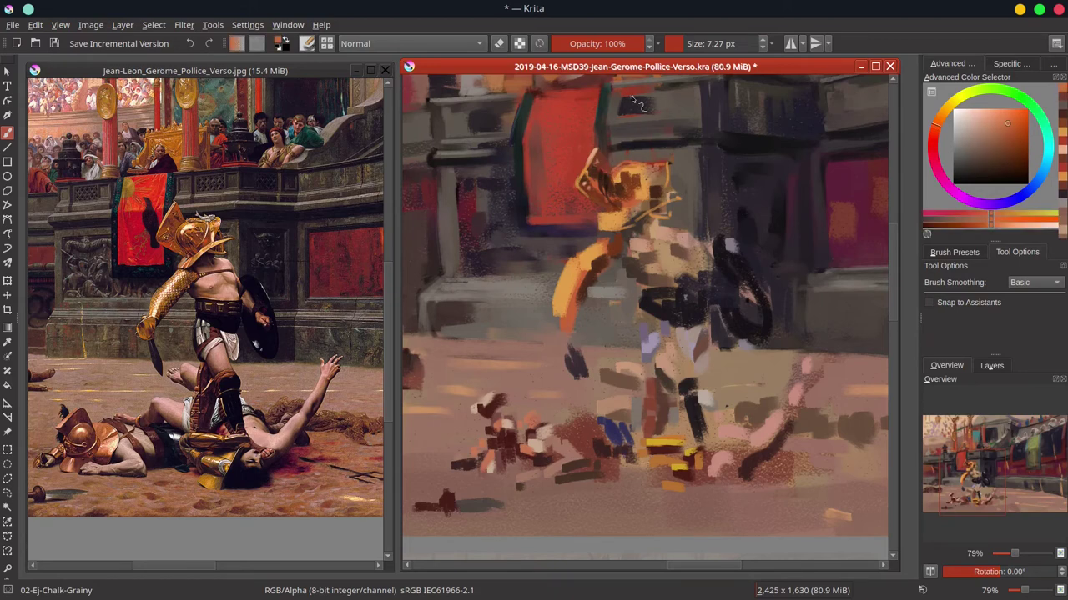
Paint over the yellow patch beneath the helmet with sampled tones and save the painting.
left_click(674, 170, "ctrl")
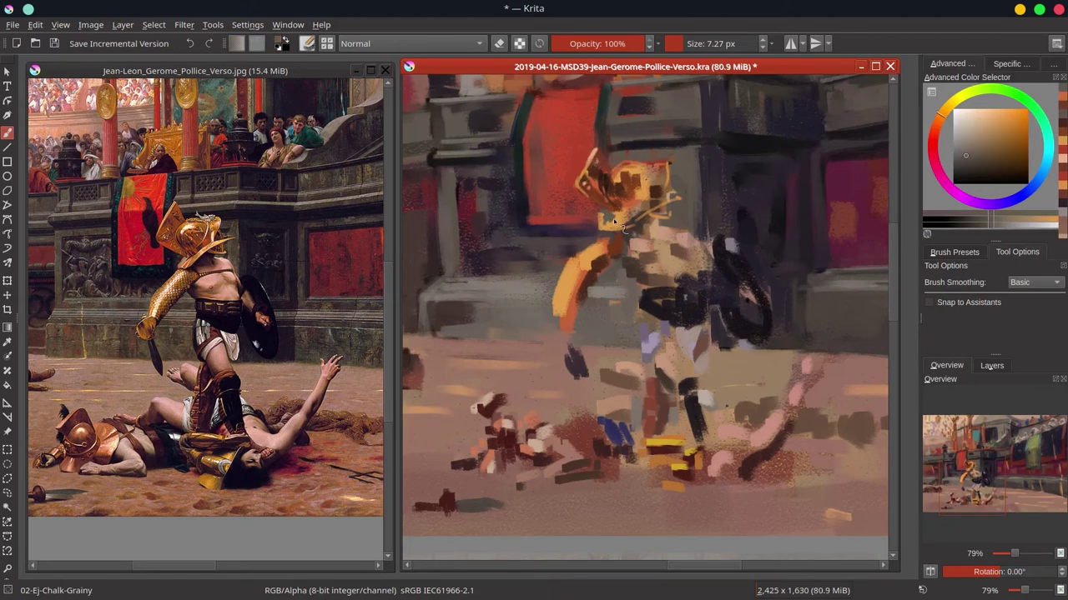
left_click(618, 176, "ctrl")
mouse_move(606, 213)
left_mouse_down()
mouse_move(602, 230)
mouse_move(616, 219)
mouse_move(608, 242)
left_mouse_up()
left_click(612, 212, "ctrl")
left_click(1048, 133)
left_click(612, 208, "ctrl")
left_click_drag(602, 168, 598, 155)
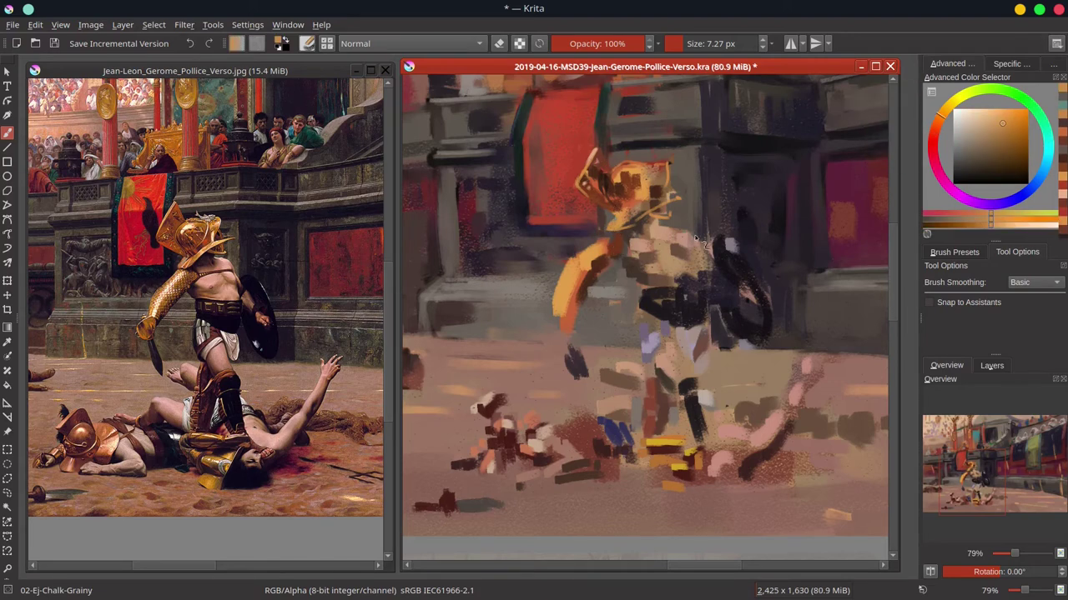
left_click(696, 239, "ctrl")
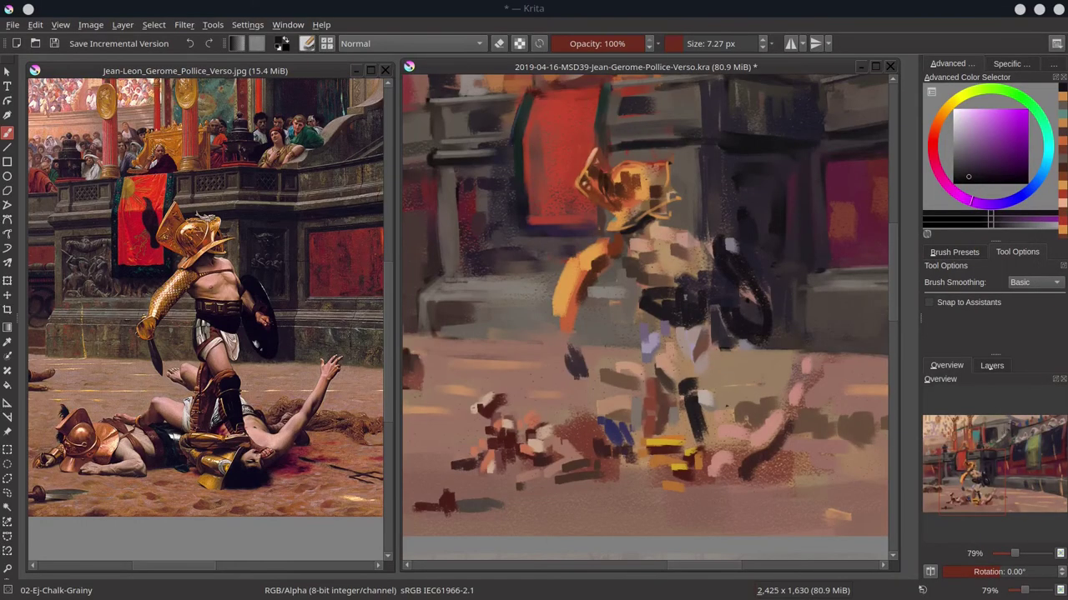
left_click(958, 33)
key("ctrl+s")
Define the helmet's dome and visor with sampled tones, adding a pale violet accent along its top.
left_click(666, 295, "ctrl")
mouse_move(654, 158)
left_mouse_down()
mouse_move(641, 156)
mouse_move(670, 174)
mouse_move(622, 178)
mouse_move(636, 162)
left_mouse_up()
left_click(676, 157, "ctrl")
left_click(672, 167, "ctrl")
left_click(586, 158, "ctrl")
left_click(649, 178, "ctrl")
mouse_move(640, 157)
left_mouse_down()
mouse_move(656, 165)
mouse_move(641, 194)
left_mouse_up()
mouse_move(648, 168)
left_mouse_down()
mouse_move(640, 197)
mouse_move(653, 192)
left_mouse_up()
left_click(596, 270, "ctrl")
mouse_move(654, 187)
left_mouse_down()
mouse_move(632, 216)
mouse_move(630, 205)
left_mouse_up()
Add fine dark and copper details to the helmet's dome and flap with a brush of about 4.34 px.
left_click(618, 195, "ctrl")
left_click_drag(643, 200, 634, 219, "shift")
left_click(631, 166, "ctrl")
mouse_move(609, 170)
left_mouse_down("shift")
mouse_move(608, 205)
mouse_move(614, 182)
mouse_move(635, 185)
mouse_move(599, 178)
mouse_move(610, 199)
mouse_move(603, 162)
mouse_move(593, 197)
mouse_move(604, 206)
left_mouse_up("shift")
left_click(616, 191, "ctrl")
left_click(632, 172, "ctrl")
left_click(587, 170, "ctrl")
left_click(638, 178, "ctrl")
Deepen the ornament and the shadow along the helmet's brim with sampled dark browns and oranges.
left_click(619, 193, "ctrl")
left_click(591, 185, "ctrl")
left_click(597, 192, "ctrl")
left_click(593, 184, "ctrl")
mouse_move(602, 205)
left_mouse_down()
mouse_move(625, 212)
mouse_move(622, 222)
mouse_move(634, 213)
left_mouse_up()
left_click(609, 177, "ctrl")
left_click(627, 208, "ctrl")
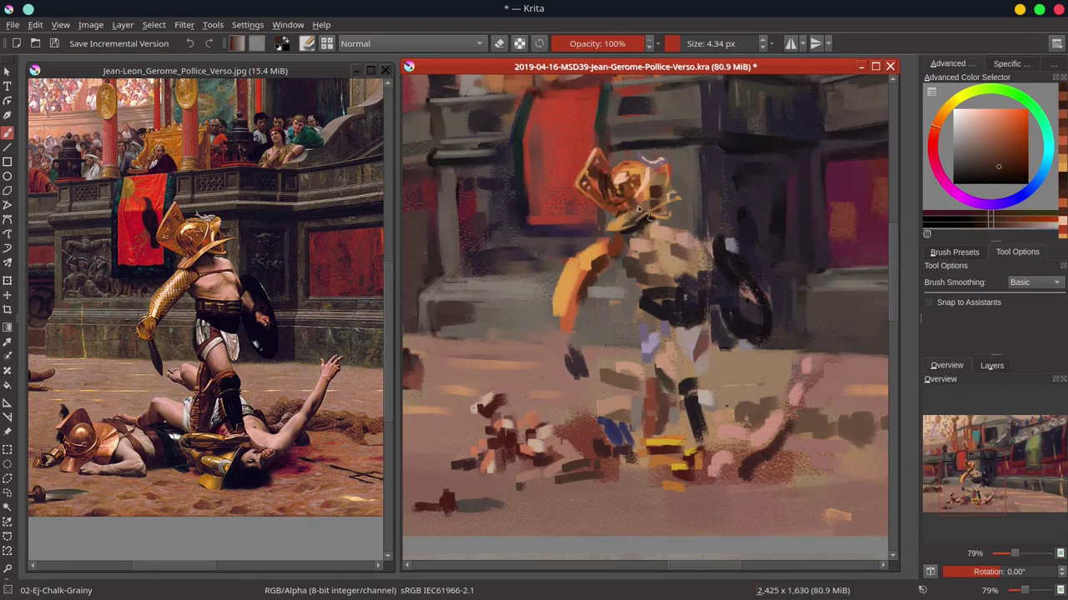
left_click(659, 185, "ctrl")
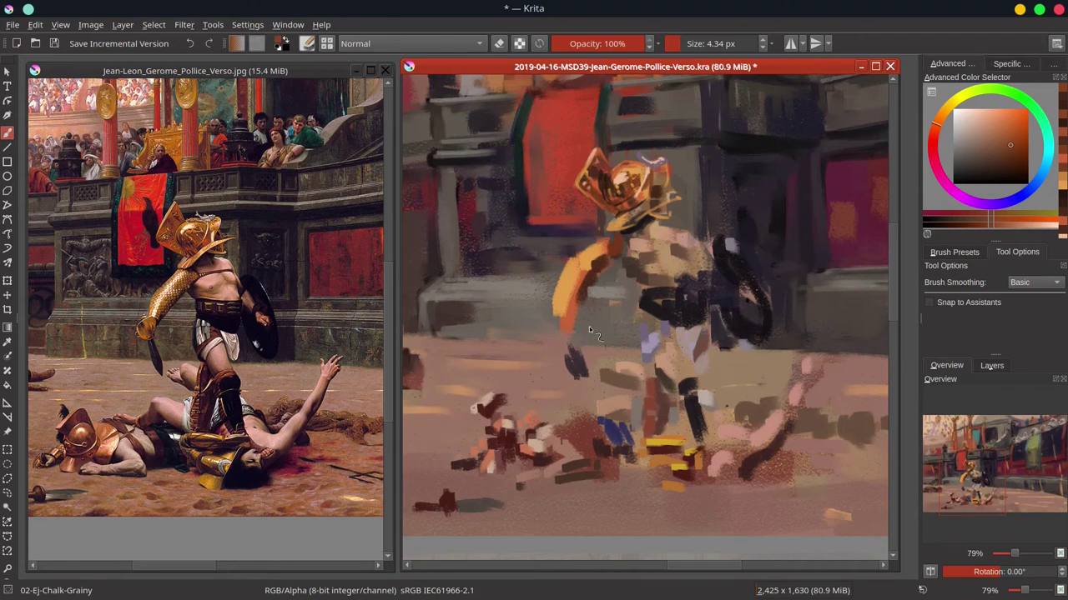
Reshape the helmet's visor and the front of its brim with sampled golds and browns.
scroll(650, 287, "down", 5)
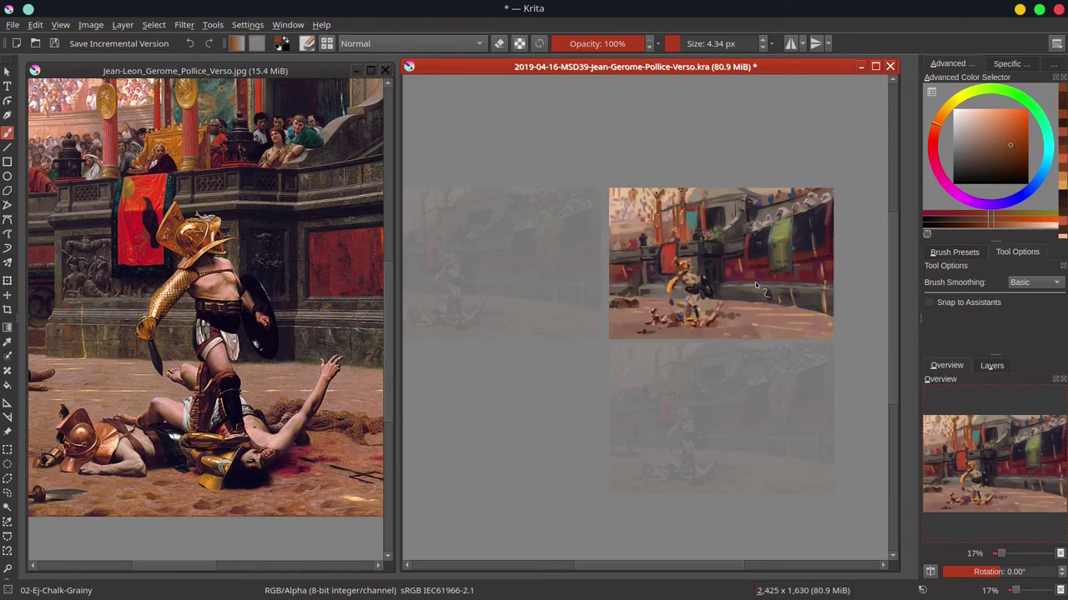
scroll(699, 277, "up", 5)
scroll(691, 233, "down", 1)
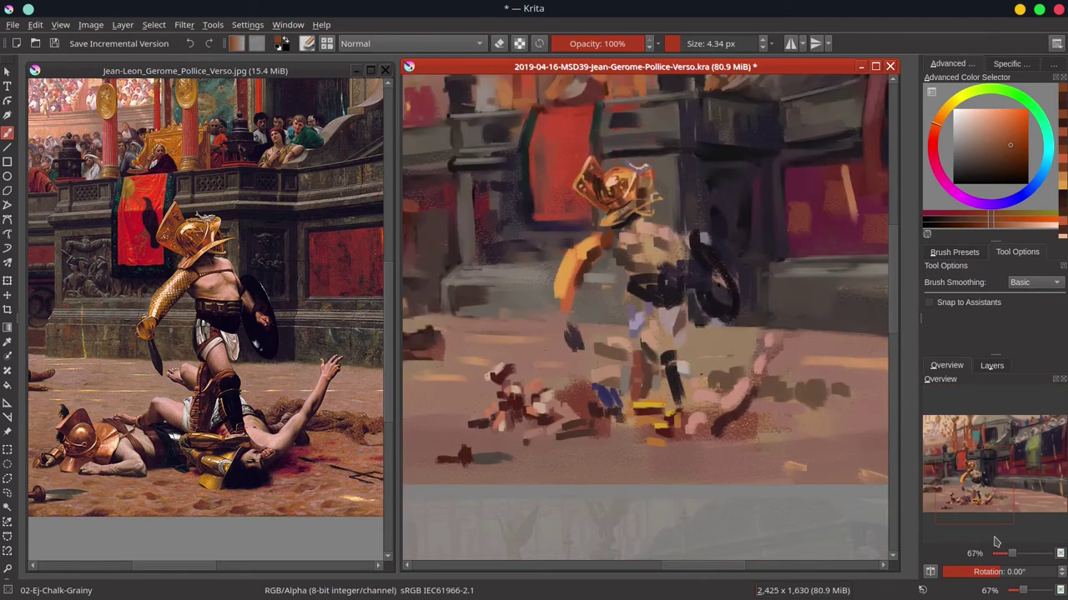
left_click_drag(1015, 554, 1014, 553)
left_click_drag(571, 316, 542, 230)
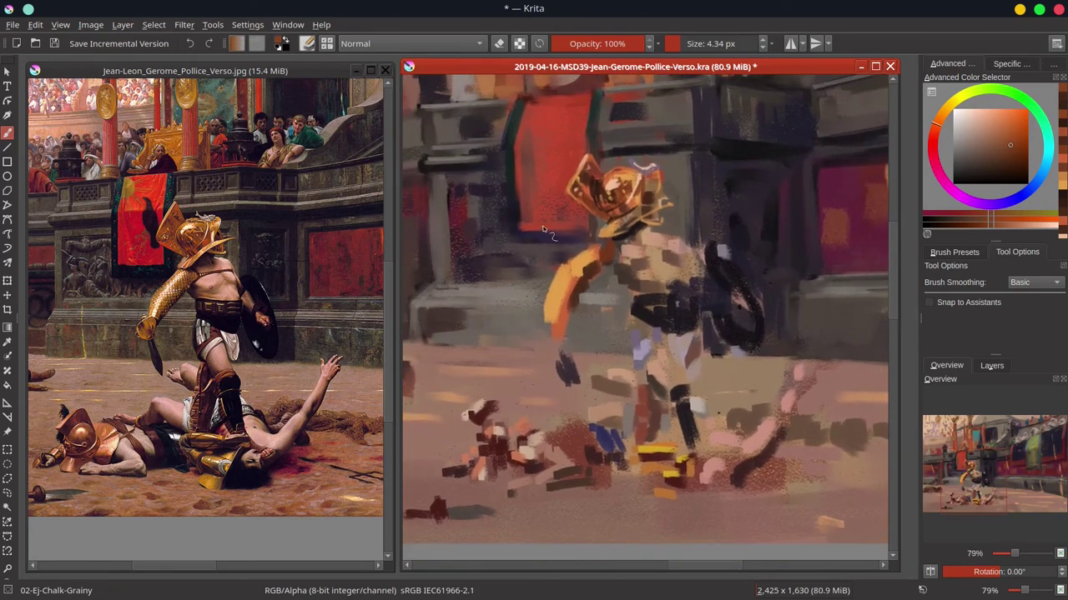
left_click(641, 180, "ctrl")
mouse_move(654, 207)
left_mouse_down()
mouse_move(646, 210)
mouse_move(659, 225)
left_mouse_up()
left_click(657, 185, "ctrl")
mouse_move(660, 178)
left_mouse_down()
mouse_move(664, 203)
mouse_move(654, 204)
mouse_move(670, 204)
mouse_move(630, 227)
left_mouse_up()
left_click(650, 204, "ctrl")
left_click(654, 189, "ctrl")
left_click(656, 185, "ctrl")
Refine the underside of the helmet's brim with sampled tones using a brush of about 5.84 px.
left_click(647, 199, "ctrl")
left_click(653, 206, "ctrl")
left_click(634, 230, "ctrl")
left_click(613, 226, "ctrl")
left_click(642, 218, "ctrl")
left_click(633, 241, "ctrl")
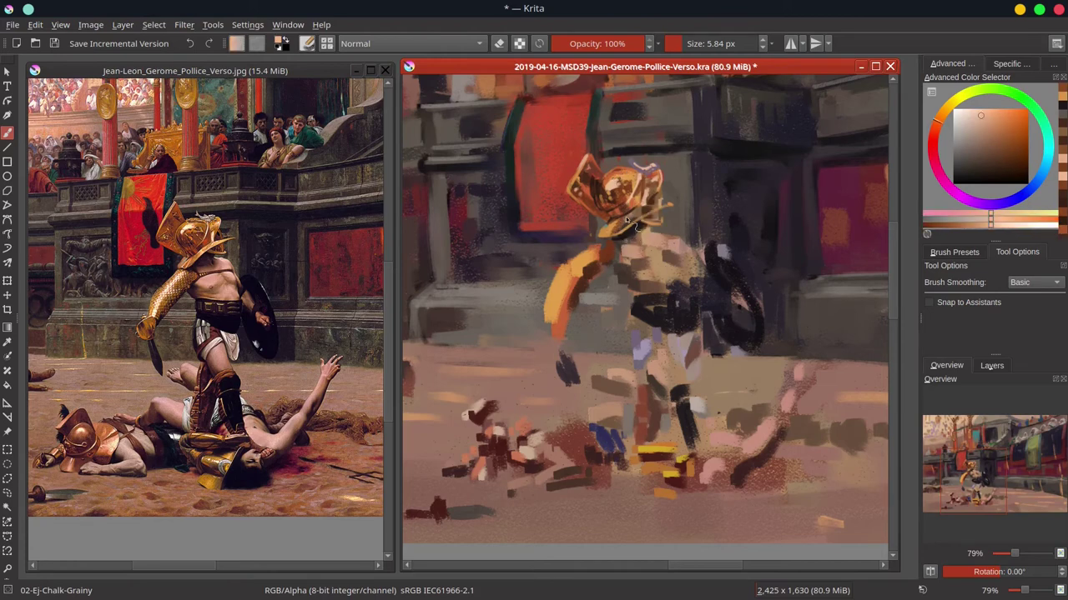
Sharpen the front edge of the visor and brim with sampled gold and grey wall tones.
left_click(664, 233)
mouse_move(660, 175)
left_mouse_down()
mouse_move(638, 222)
mouse_move(658, 222)
left_mouse_up()
left_click(646, 185, "ctrl")
left_click(660, 205, "ctrl")
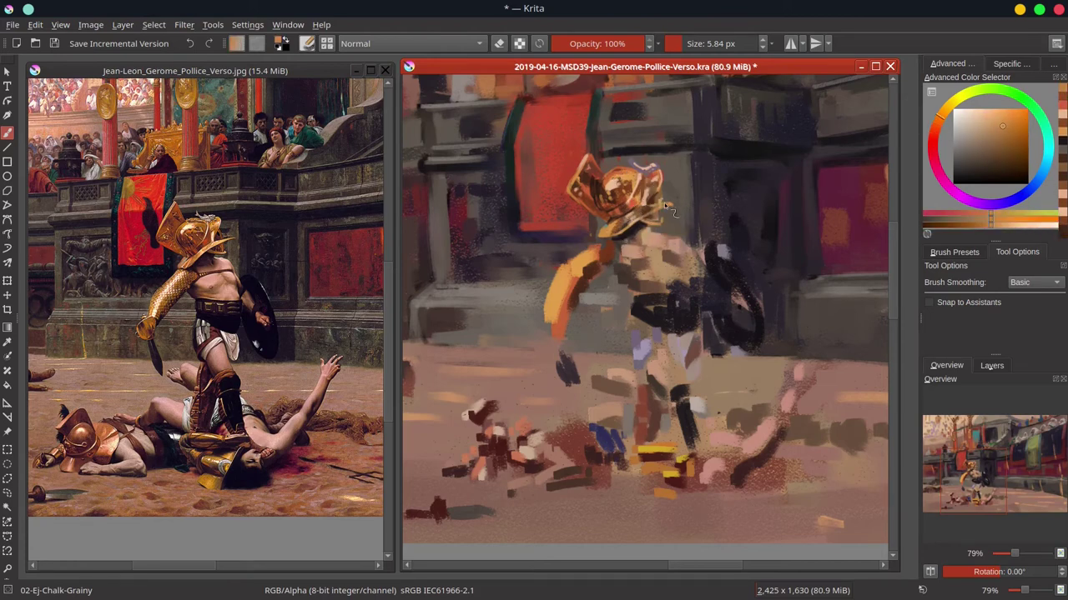
left_click(668, 206, "ctrl")
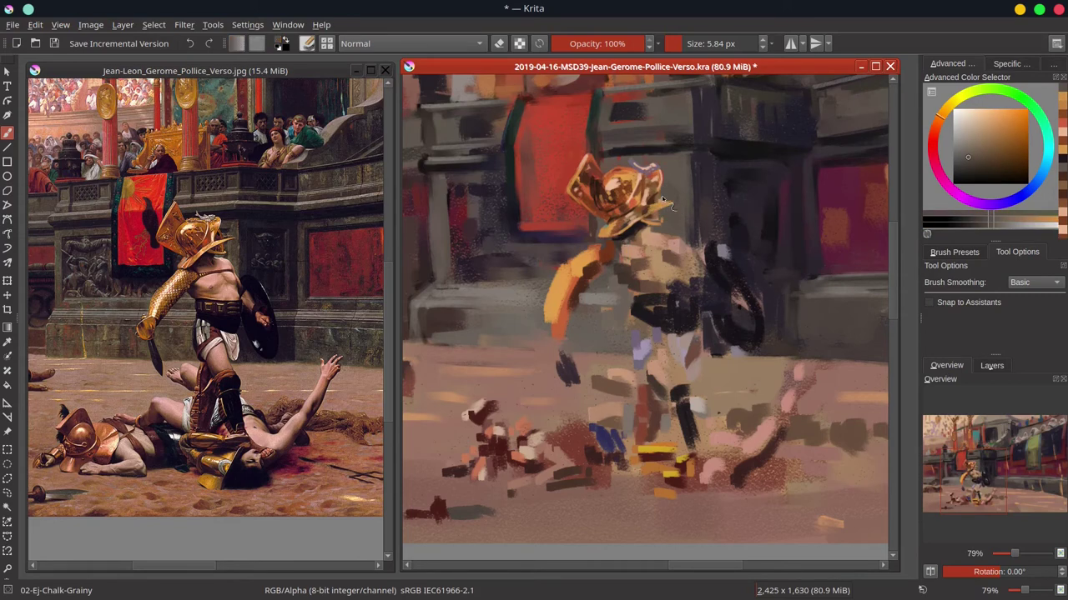
left_click(659, 194, "ctrl")
left_click(664, 193, "ctrl")
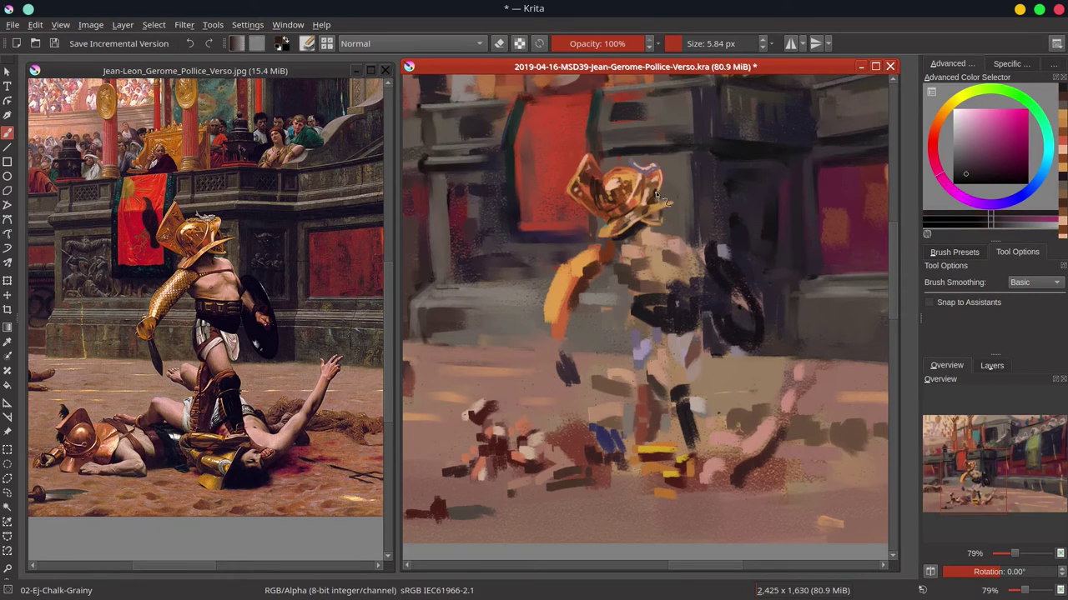
Paint the dark openings and warm accents of the visor with colours sampled from the helmet.
left_click(657, 190, "ctrl")
left_click(660, 185, "ctrl")
left_click(663, 180, "ctrl")
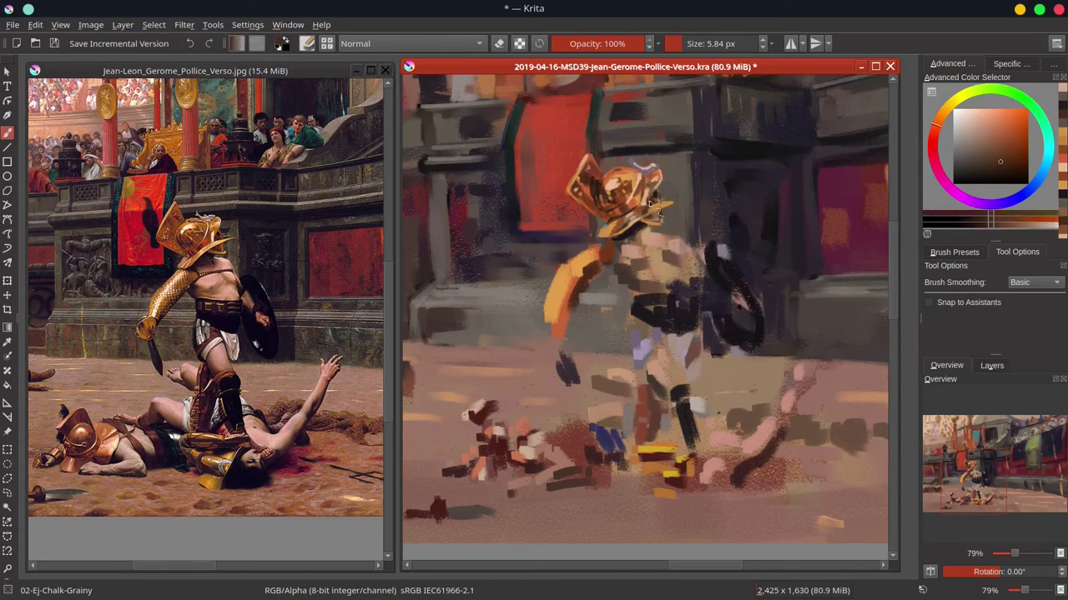
left_click(661, 182, "ctrl")
left_click(665, 205, "ctrl")
left_click(656, 200, "ctrl")
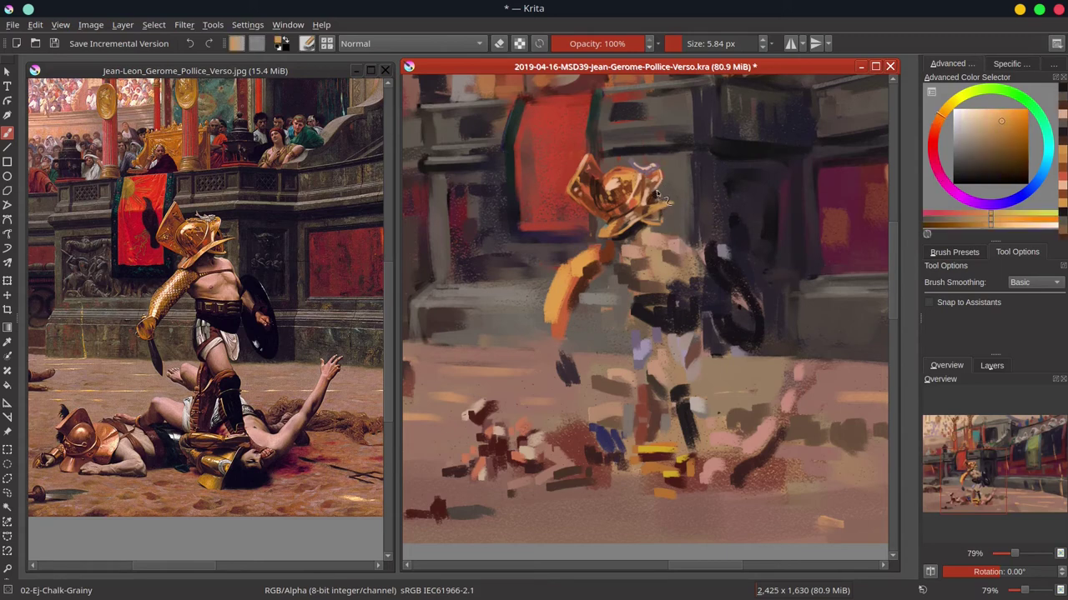
Add pale violet and cream highlights to the helmet's dome and flap, reducing the brush to about 4.61 px.
left_click(725, 392)
left_click(696, 359, "ctrl")
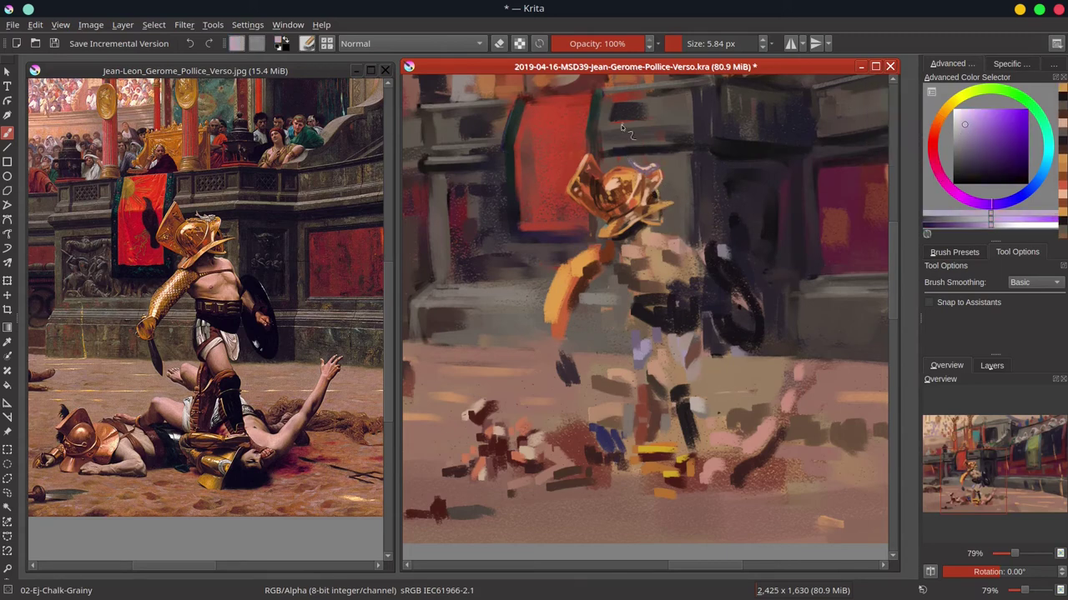
mouse_move(641, 166)
left_mouse_down()
mouse_move(662, 172)
mouse_move(610, 187)
left_mouse_up()
left_click(619, 176, "ctrl")
left_click(973, 115)
key("bracketleft")
key("bracketleft")
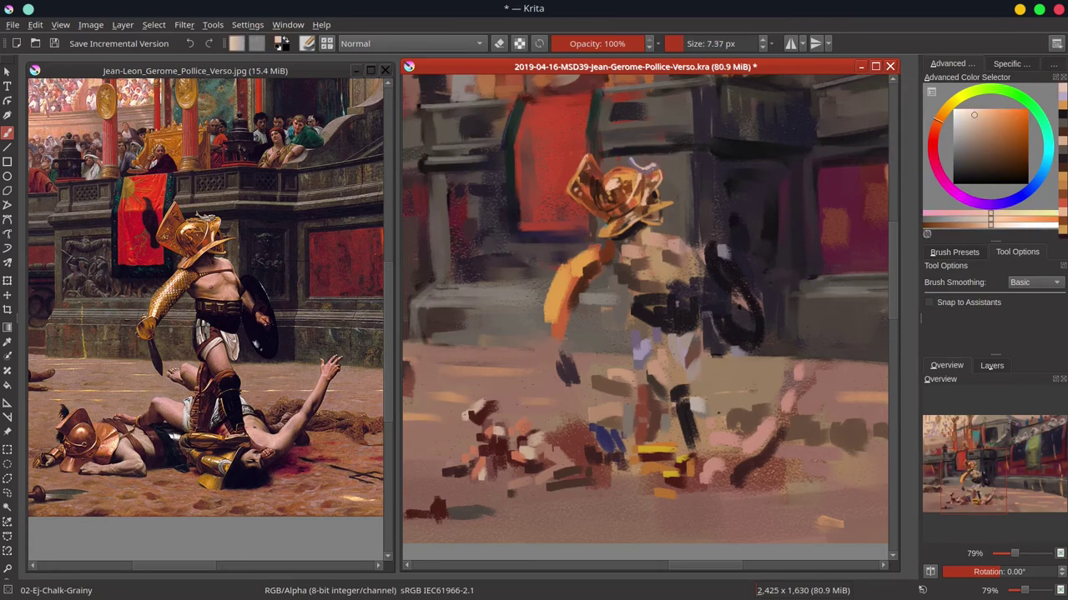
left_click(965, 112)
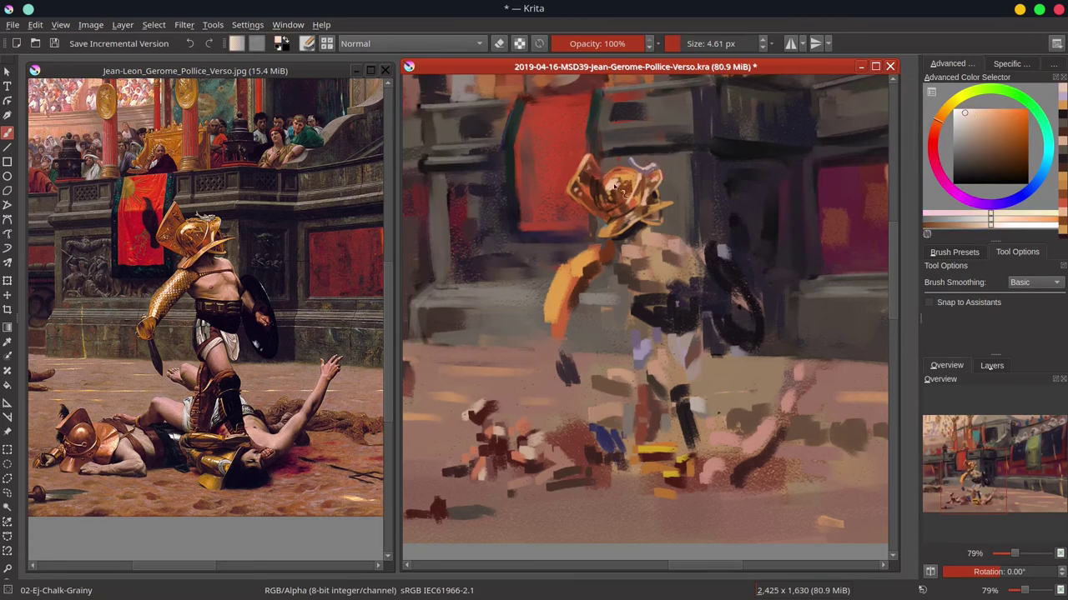
left_click_drag(588, 157, 642, 170)
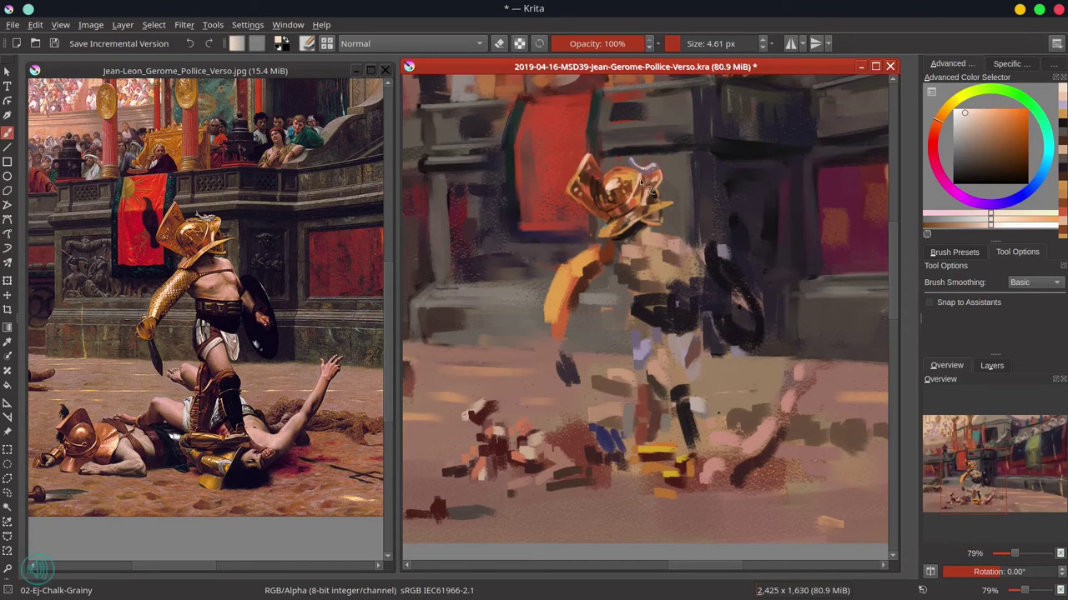
Touch up the helmet's brim with sampled golds and browns, and choose a pale cream for highlights.
left_click(655, 202, "ctrl")
left_click_drag(659, 210, 642, 216)
left_click(664, 234, "ctrl")
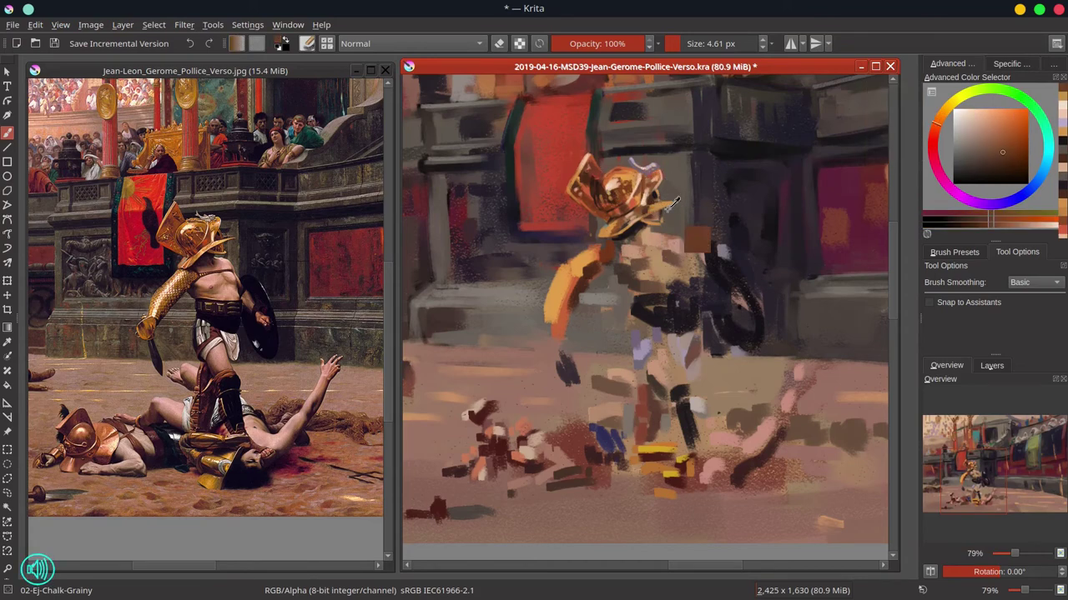
left_click(640, 215, "ctrl")
left_click(966, 115)
left_click(936, 123)
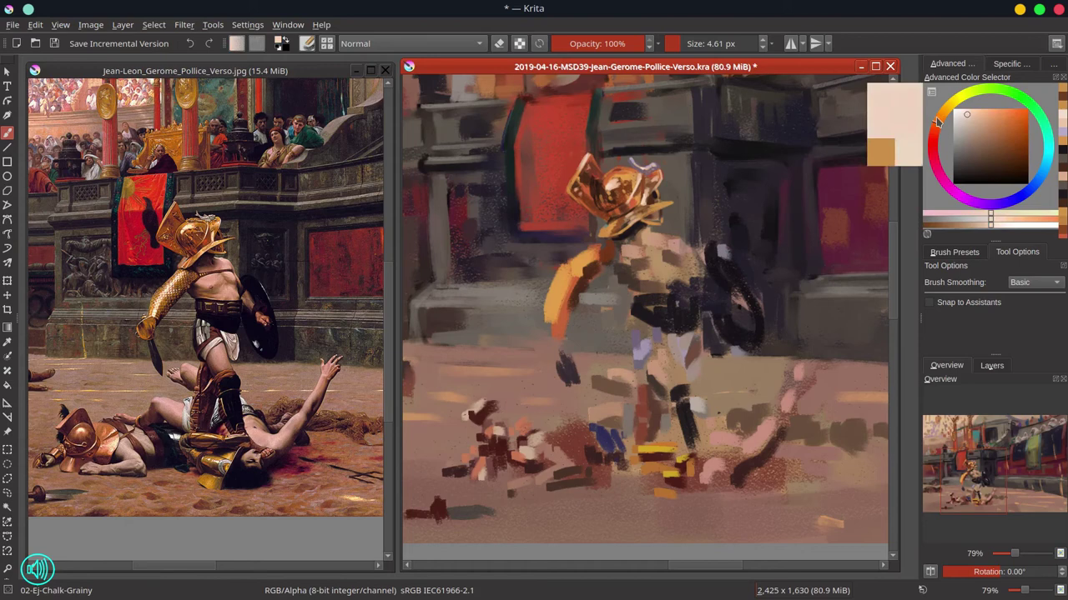
Thicken and define the front of the helmet's brim with sampled orange and brown, enlarging the brush to about 5.56 px.
left_click(655, 215, "ctrl")
left_click(662, 219, "ctrl")
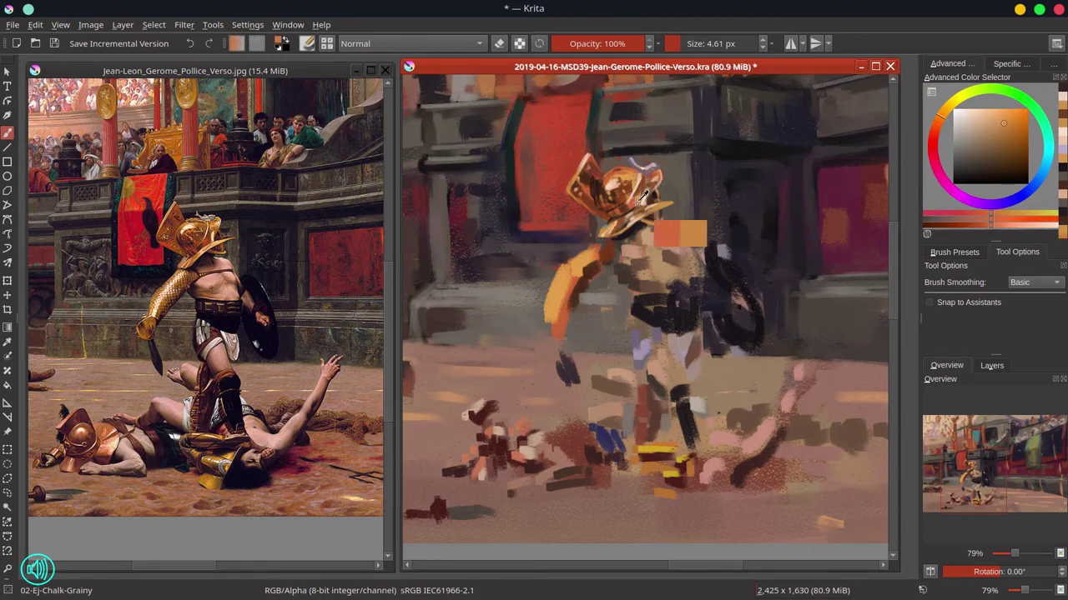
left_click(658, 215, "ctrl")
left_click(658, 215, "ctrl")
key("]")
left_click(664, 212, "ctrl")
left_click(667, 220, "ctrl")
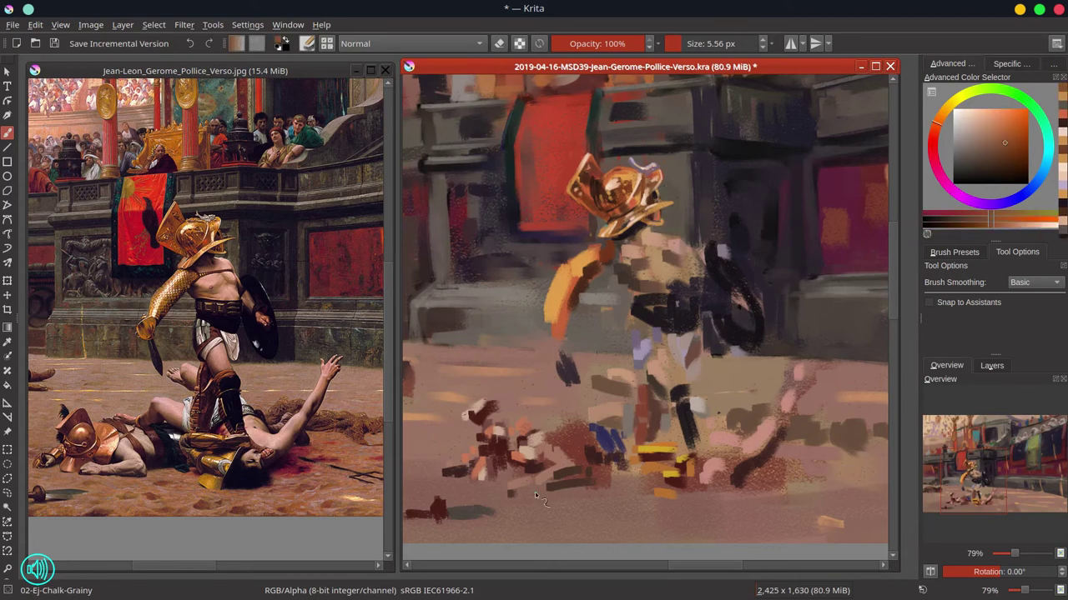
Clean up the neck shadow and the wall around the helmet with sampled tones and a brush of about 9.05 px.
left_click(638, 227, "ctrl")
key("]")
key("]")
key("]")
left_click(659, 230, "ctrl")
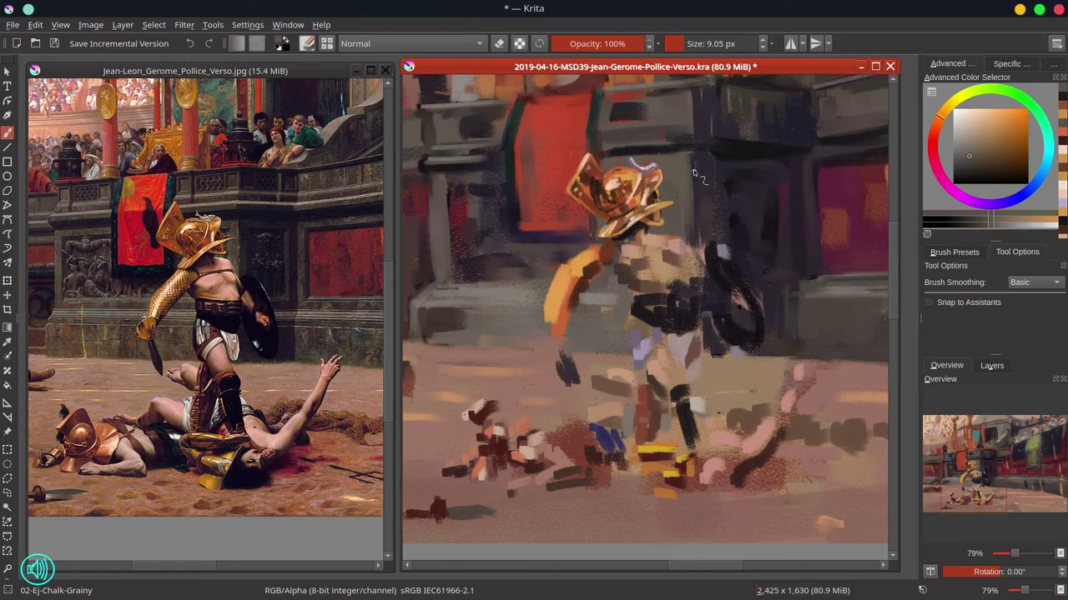
Save the painting and outline the front part of the helmet with a Polygonal Selection.
left_click(7, 479)
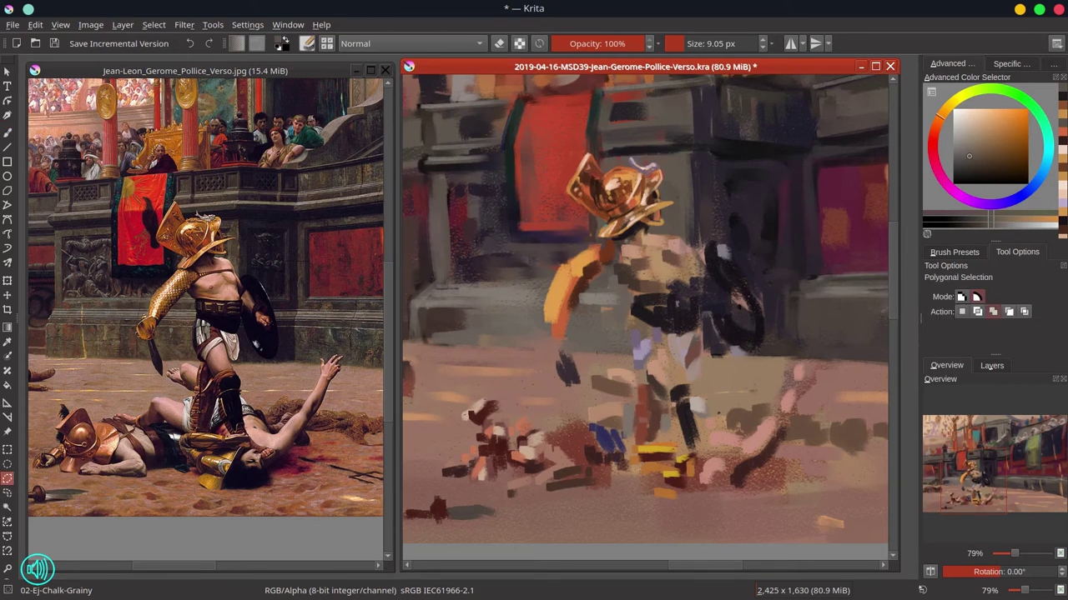
mouse_move(570, 8)
left_click(455, 15)
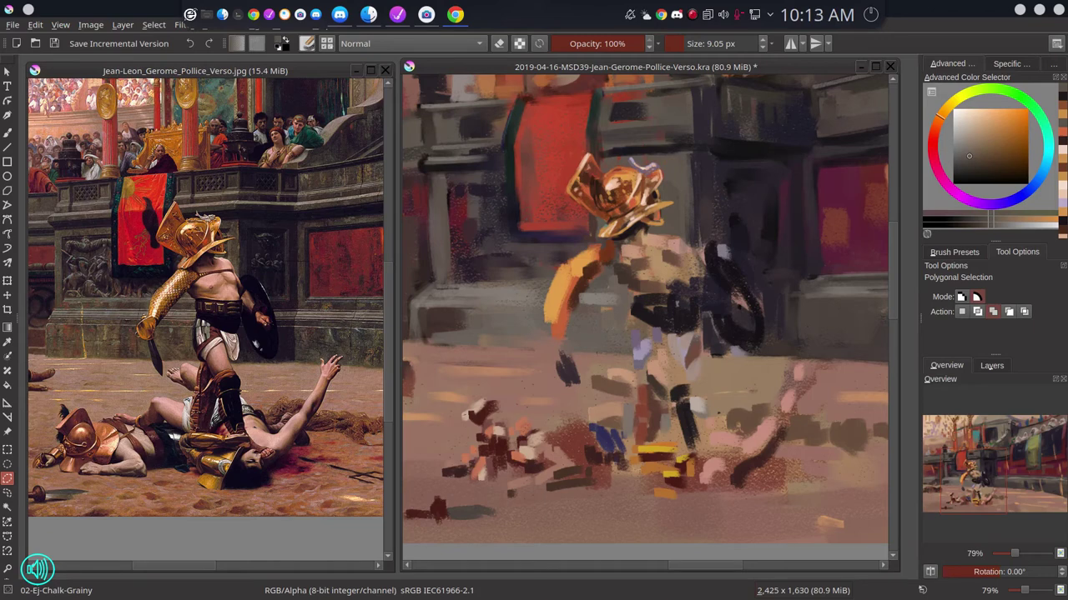
key("ctrl+s")
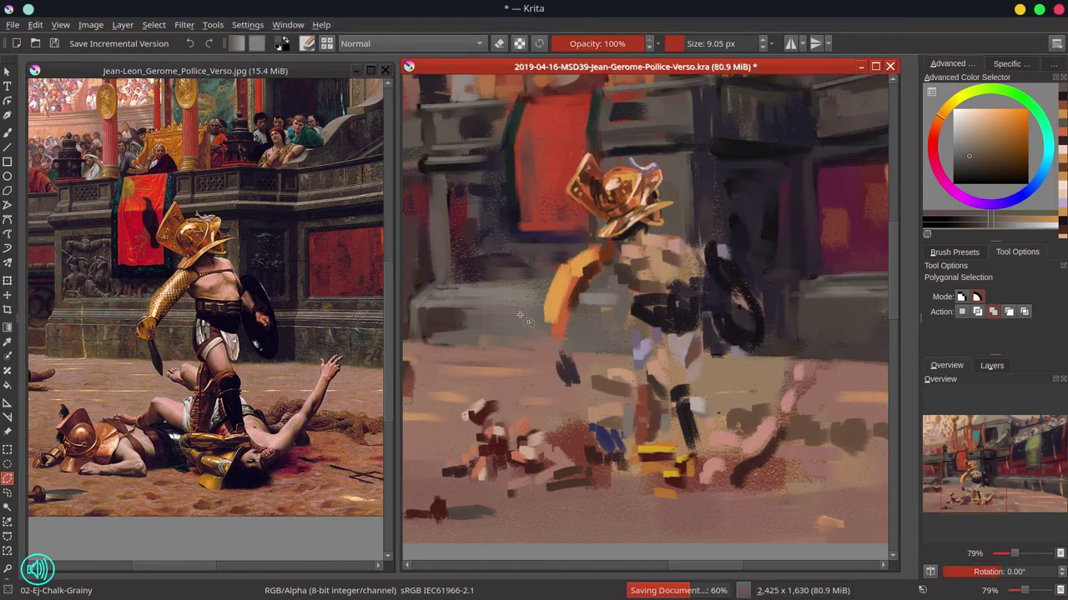
left_click(601, 166)
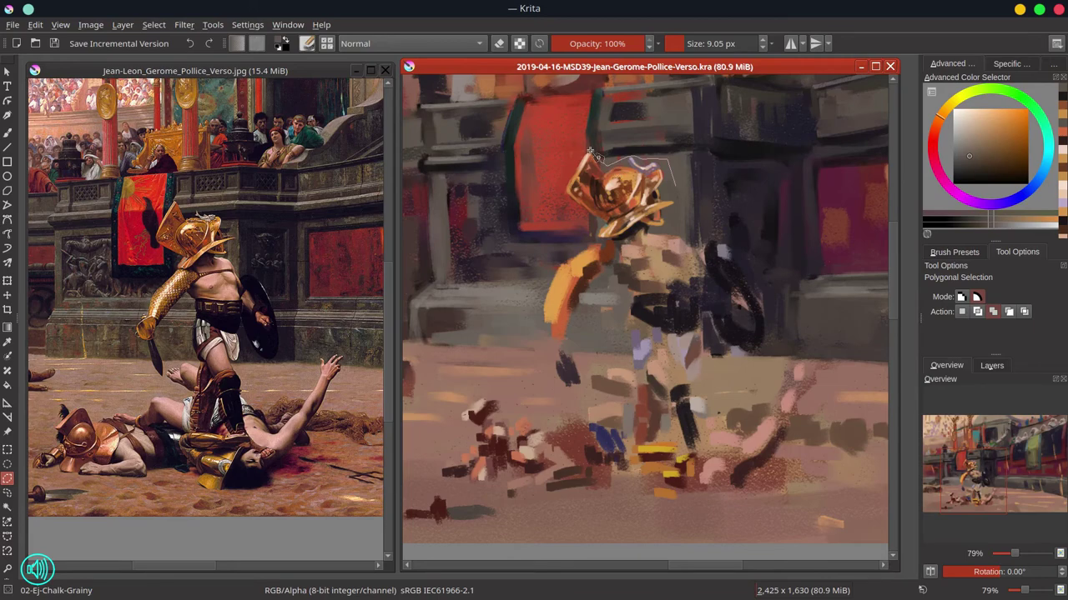
left_click(593, 154)
left_click(592, 197)
left_click(598, 241)
left_click(619, 240)
left_click(644, 233)
double_click(682, 220)
Copy the selected helmet front onto a new layer and shift it slightly to the right.
left_click(35, 25)
left_click(125, 91)
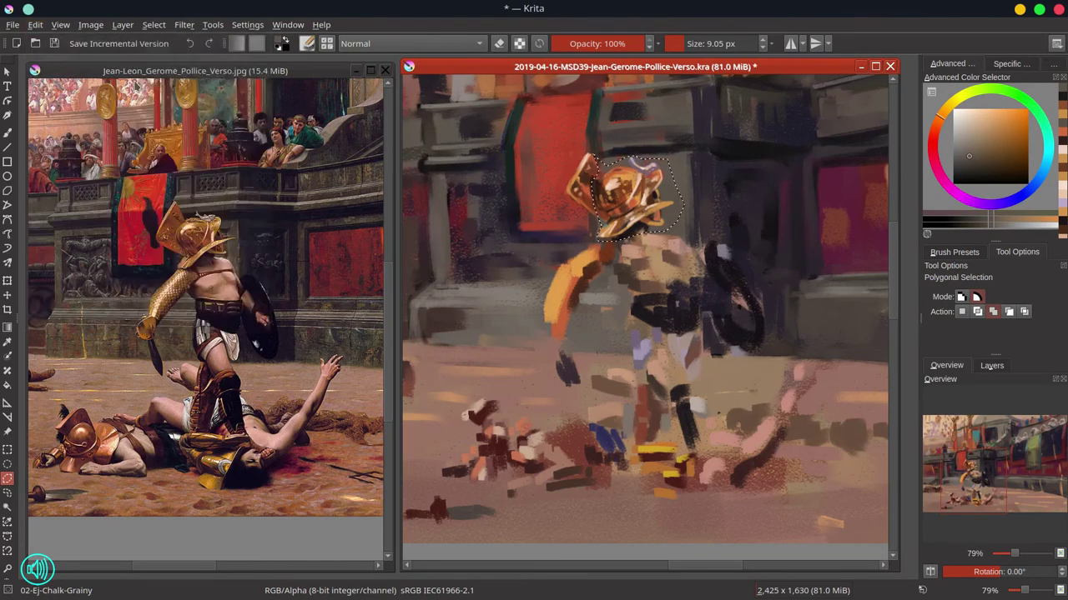
left_click(154, 25)
key("t")
left_click_drag(669, 255, 677, 257)
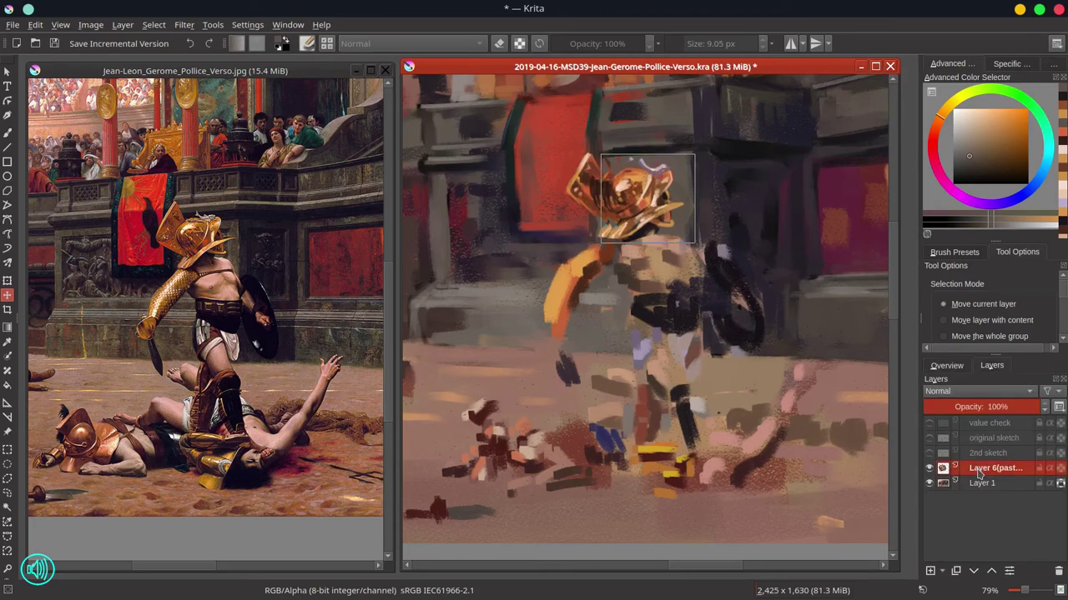
Save the painting and return to the brush with its presets shown.
key("b")
key("ctrl+s")
left_click(954, 252)
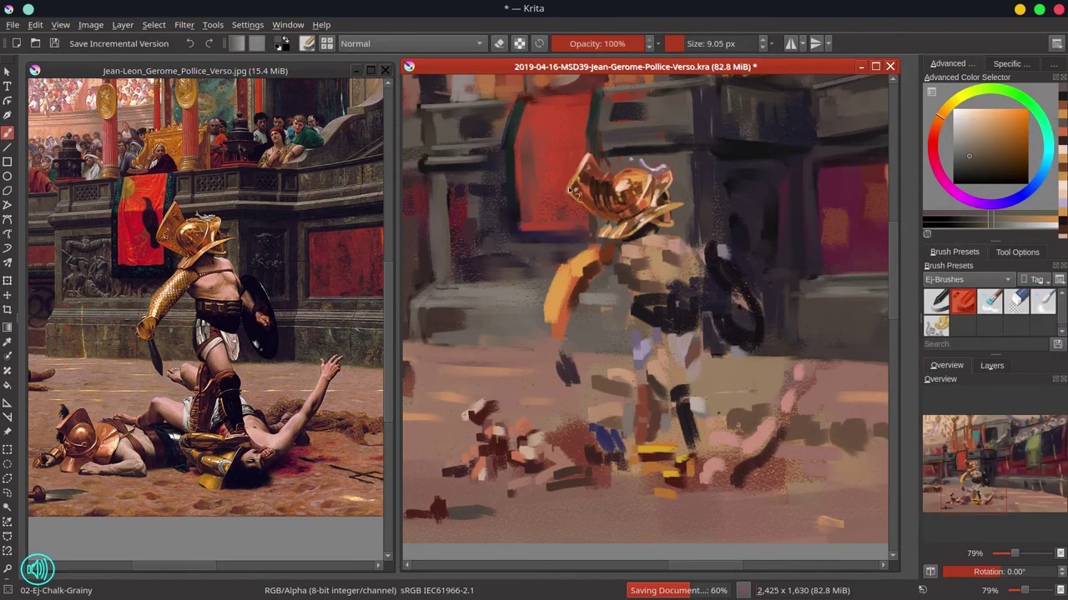
Clean up the banner and wall edge below the rear of the helmet with sampled tones and a brush of about 4.85 px.
left_click(597, 235, "ctrl")
mouse_move(596, 235)
left_mouse_down()
mouse_move(611, 209)
mouse_move(739, 219)
mouse_move(604, 234)
mouse_move(604, 215)
mouse_move(613, 225)
mouse_move(600, 242)
mouse_move(600, 218)
left_mouse_up()
left_click(600, 230, "ctrl")
left_click(604, 226, "ctrl")
left_click(600, 223, "ctrl")
left_click(599, 215, "ctrl")
left_click(600, 216, "ctrl")
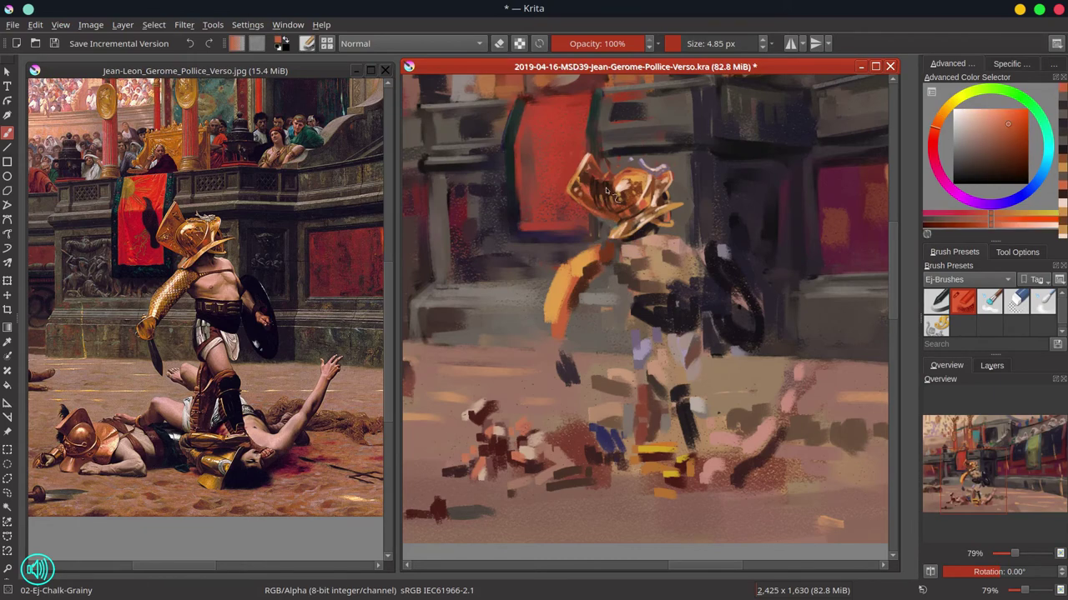
Redefine the helmet's raised brim and dome with sampled orange, brown and highlight tones, reducing the brush to about 3.49 px.
key("bracketright")
left_click(589, 179, "ctrl")
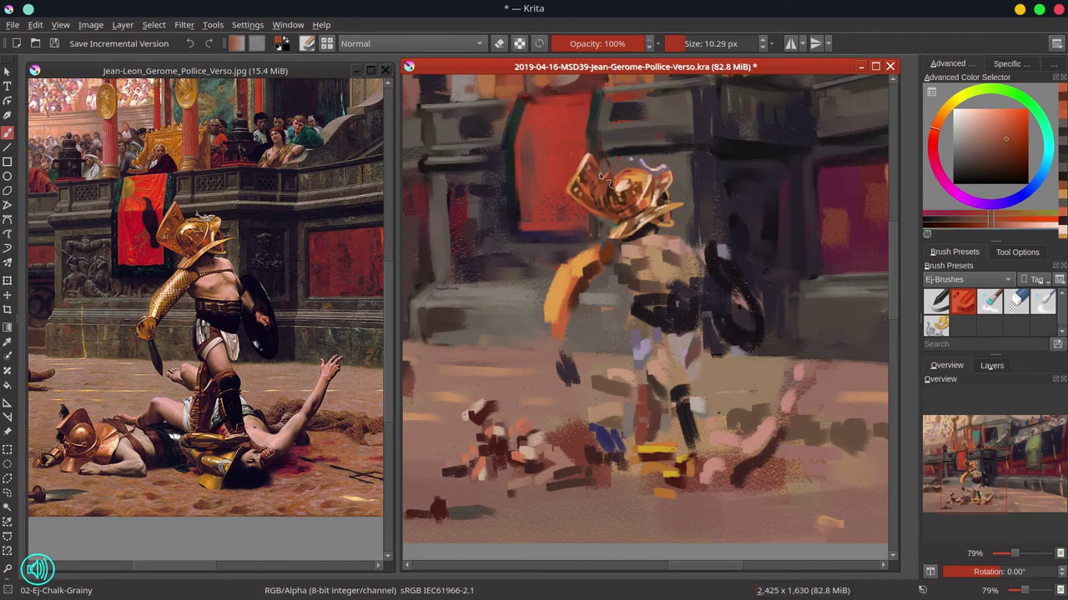
key("bracketleft")
key("bracketleft")
left_click(590, 159, "ctrl")
left_click(589, 155, "ctrl")
left_click_drag(590, 159, 661, 188)
left_click(598, 170, "ctrl")
left_click(613, 189, "ctrl")
left_click(611, 205, "ctrl")
left_click(664, 198, "ctrl")
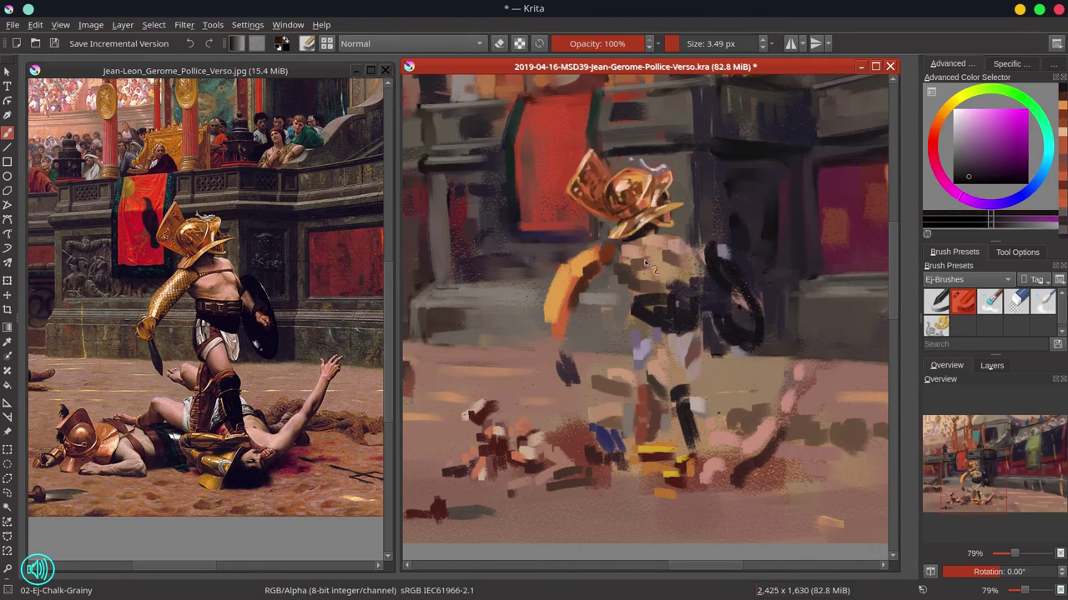
Tidy the wall along the helmet's top edge with a sampled grey at about 13.95 px and save the painting.
left_click(633, 155, "ctrl")
left_click_drag(633, 155, 626, 158)
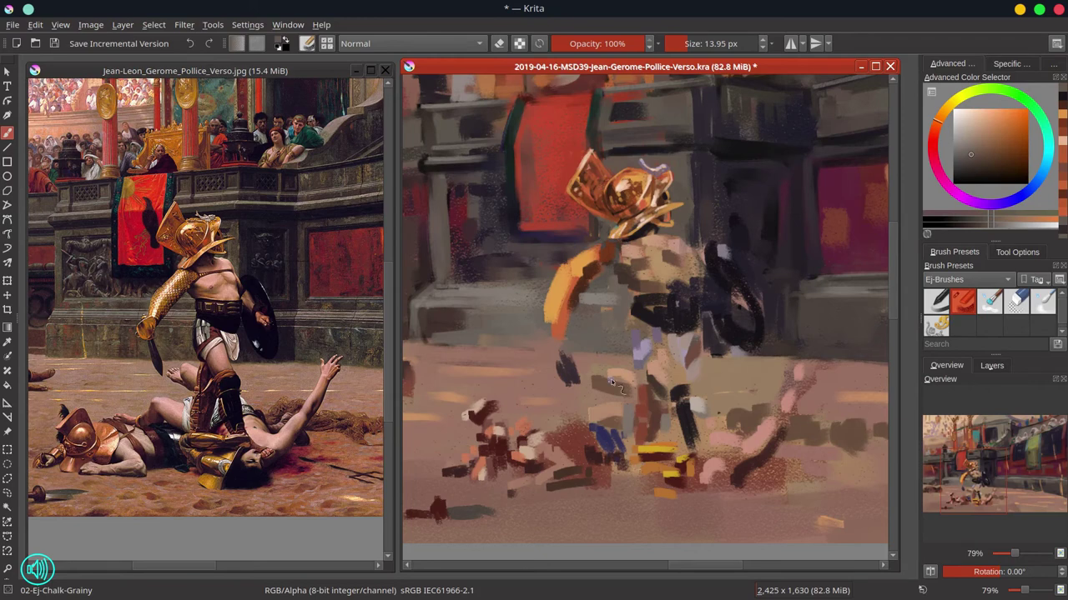
key("ctrl+s")
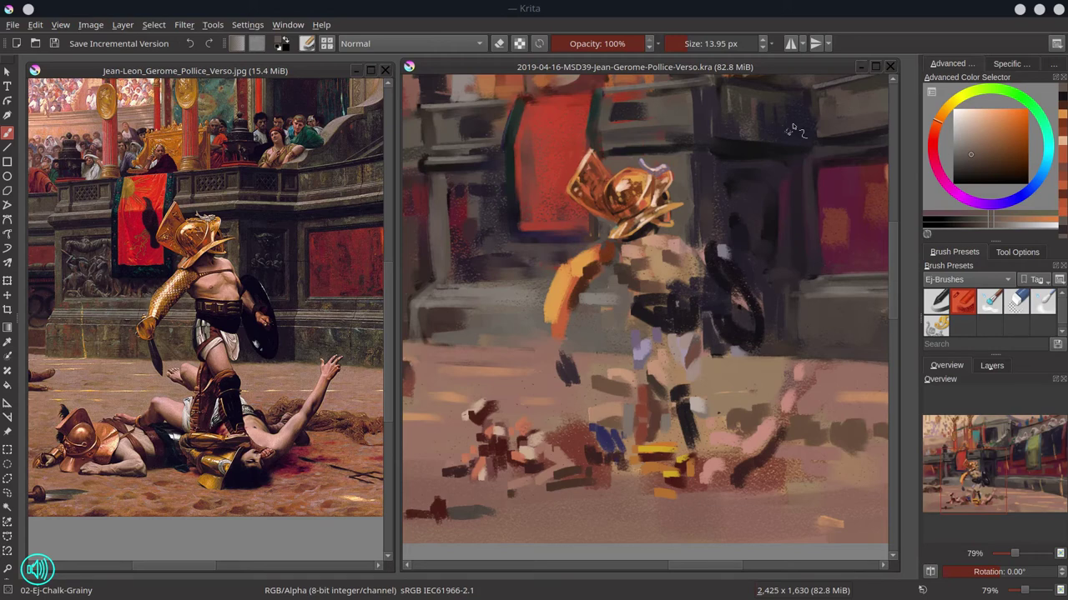
Define the gladiator's neck shadow and light upper chest below the brim with sampled tones and a brush of about 6.65 px.
left_click(643, 211, "ctrl")
mouse_move(648, 214)
left_mouse_down()
mouse_move(657, 239)
mouse_move(628, 249)
mouse_move(674, 239)
left_mouse_up()
left_click(656, 224, "ctrl")
left_click(654, 229, "ctrl")
left_click(658, 229, "ctrl")
left_click(656, 227, "ctrl")
left_click(631, 242, "ctrl")
left_click(636, 246, "ctrl")
left_click(653, 231, "ctrl")
left_click(668, 239, "ctrl")
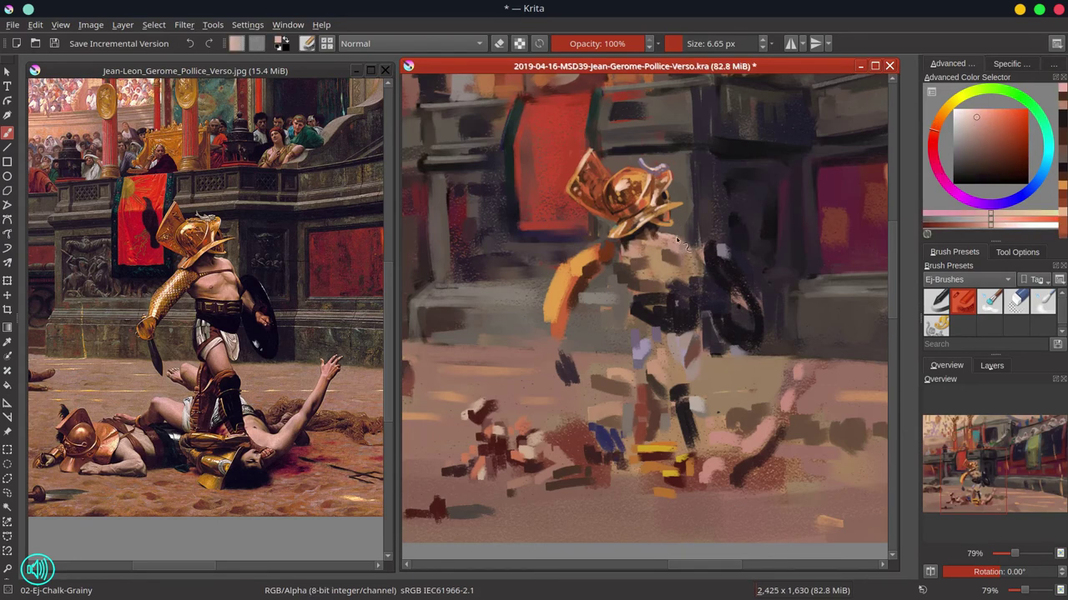
left_click(680, 315, "ctrl")
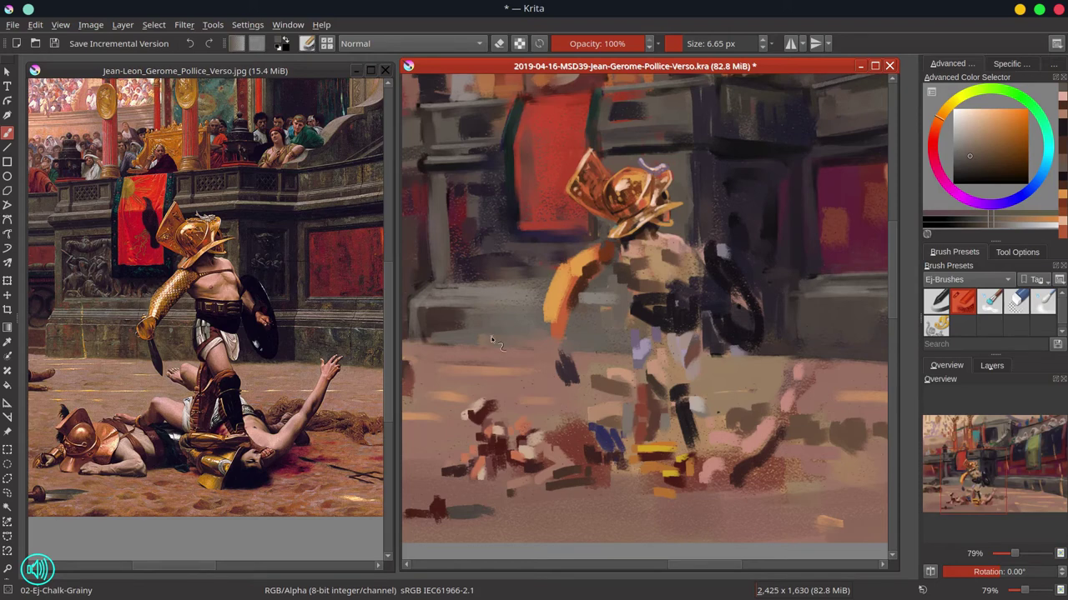
Trim the outer contour of the armoured arm with sampled wall grey, enlarging the brush to about 12.42 px.
left_click(581, 260, "ctrl")
mouse_move(589, 253)
left_mouse_down()
mouse_move(550, 266)
mouse_move(548, 296)
left_mouse_up()
left_click(550, 271, "ctrl")
left_click(541, 294, "ctrl")
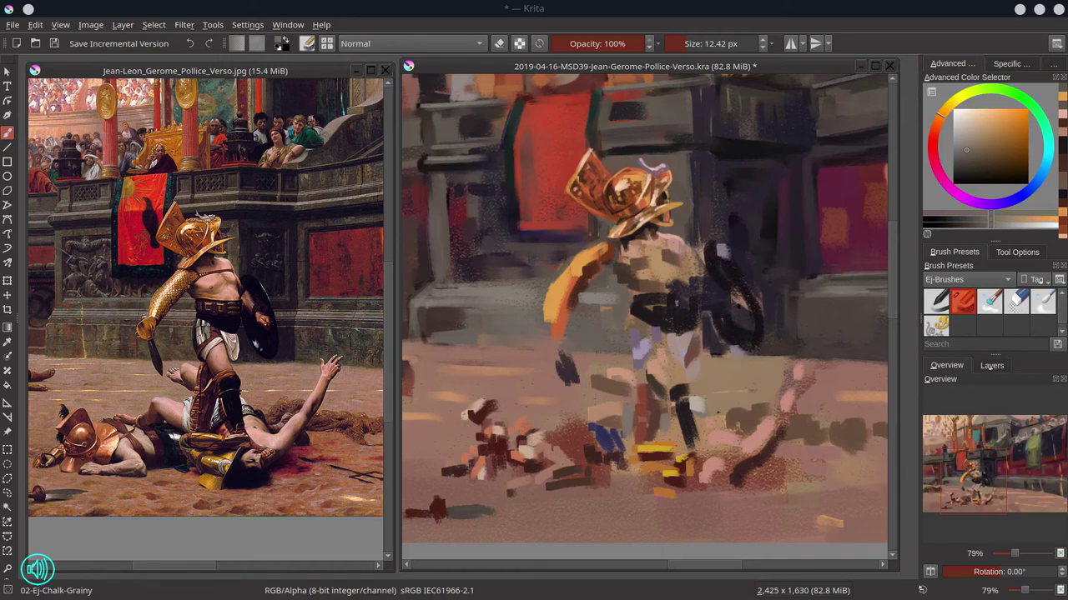
Shade the armoured arm from shoulder to forearm with sampled orange and brown tones and a brush of about 10.32 px.
left_click(619, 246, "ctrl")
mouse_move(624, 243)
left_mouse_down()
mouse_move(615, 254)
mouse_move(612, 240)
left_mouse_up()
left_click(544, 276, "ctrl")
left_click_drag(554, 276, 544, 307)
left_click(572, 288, "ctrl")
mouse_move(572, 265)
left_mouse_down()
mouse_move(557, 289)
mouse_move(571, 268)
mouse_move(616, 248)
left_mouse_up()
left_click(598, 254, "ctrl")
left_click(586, 285, "ctrl")
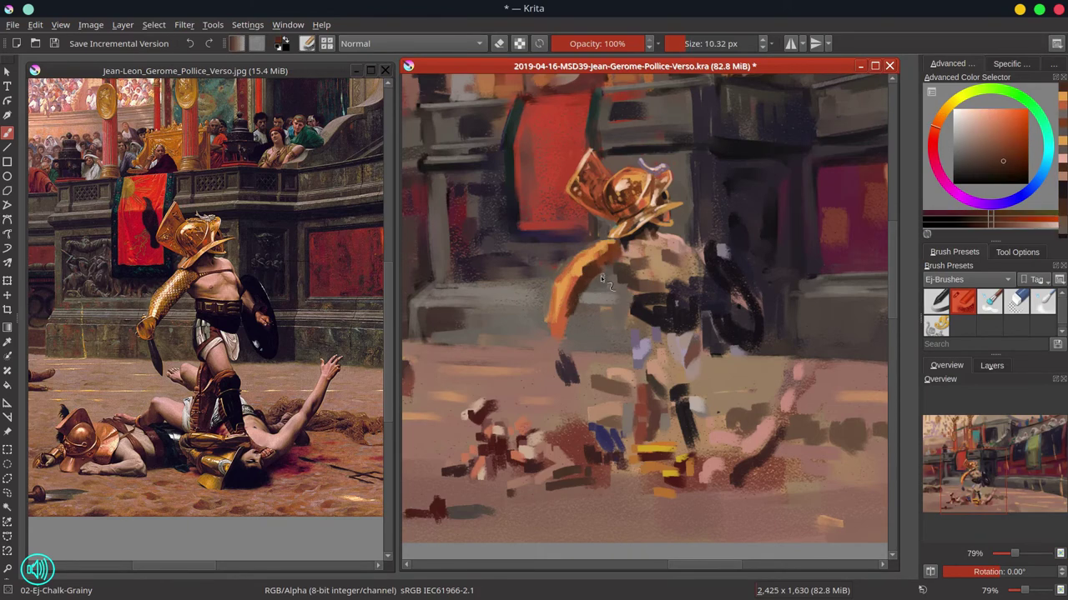
Paint the brown strap across the gladiator's upper chest with a smaller brush of about 7.63 px.
key("bracketleft")
key("bracketleft")
left_click_drag(689, 258, 638, 254)
left_click(578, 254, "ctrl")
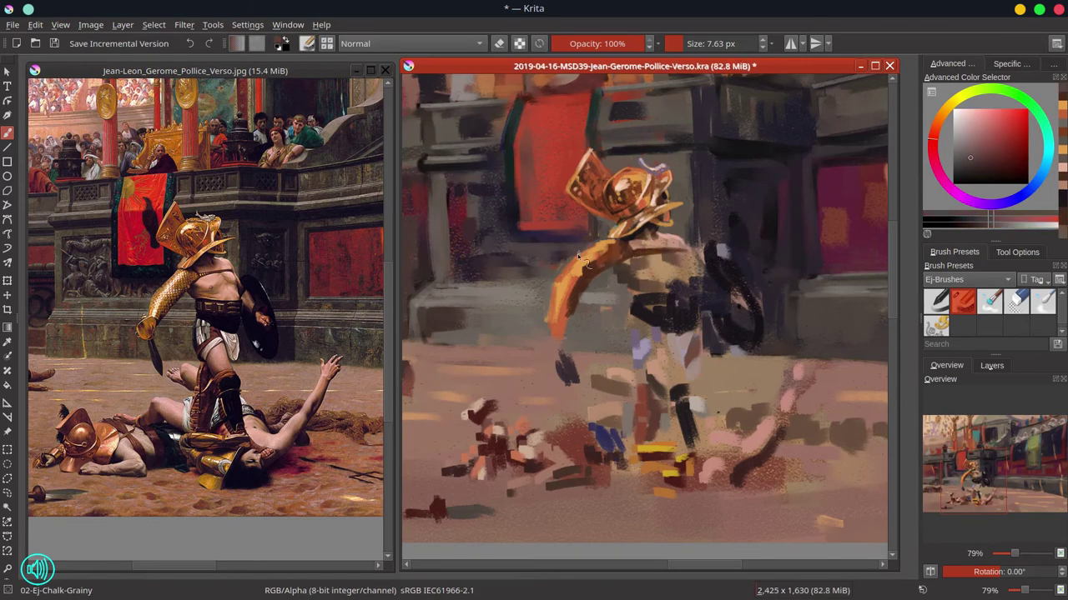
Clean up the wall and ground beside the armoured arm with sampled tones at about 20.50 px, and save the painting.
left_click(563, 265, "ctrl")
key("bracketright")
key("bracketright")
key("bracketright")
key("bracketright")
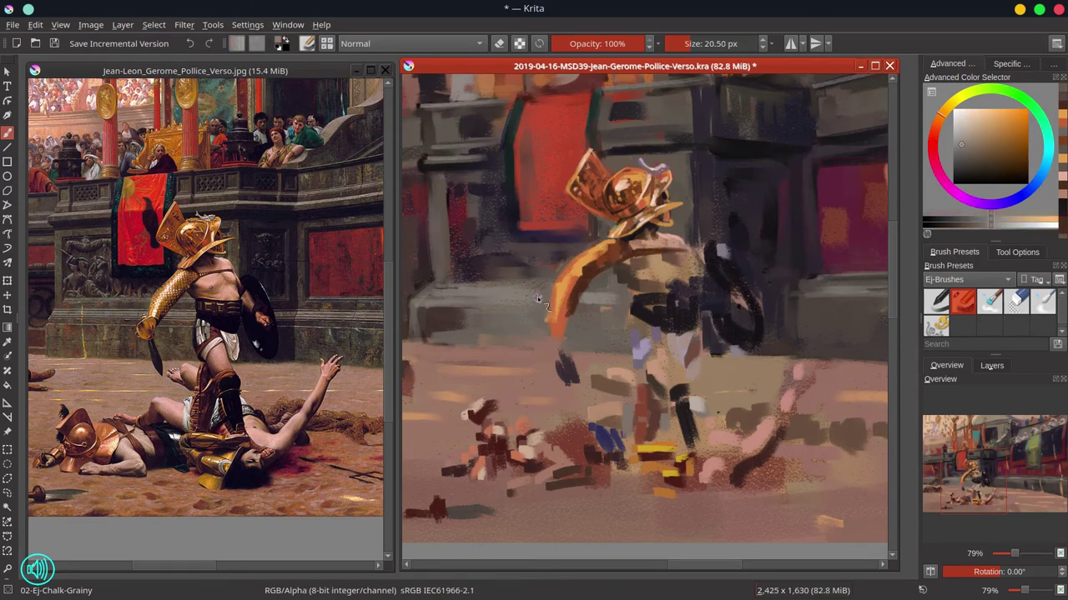
left_click(527, 364, "ctrl")
key("ctrl+s")
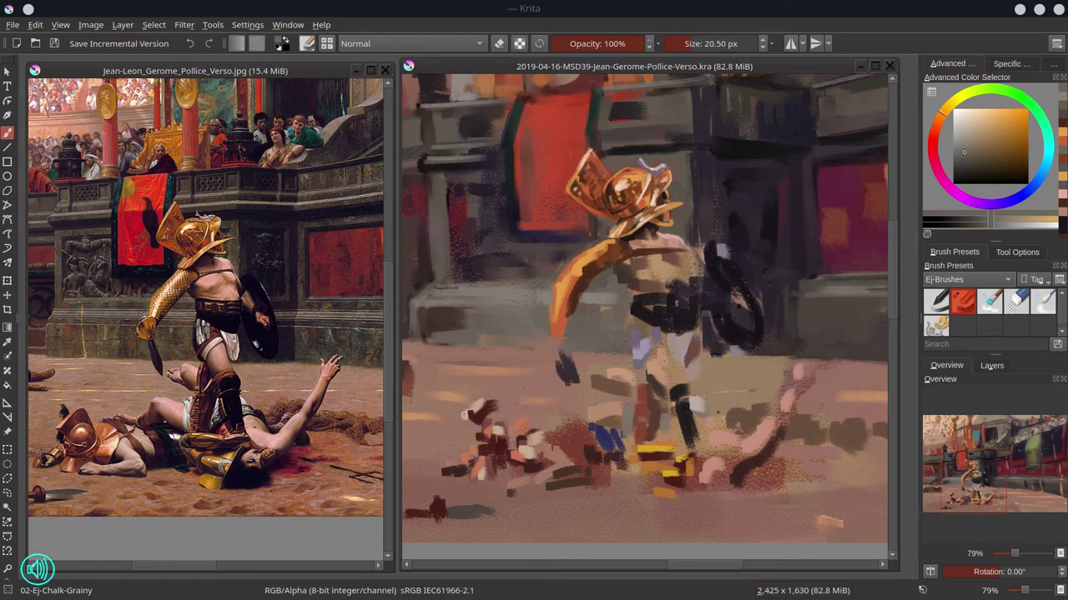
Darken the side of the torso under the armoured arm with a sampled dark brown, and sample a light skin tone.
left_click(762, 67)
left_click(641, 232, "ctrl")
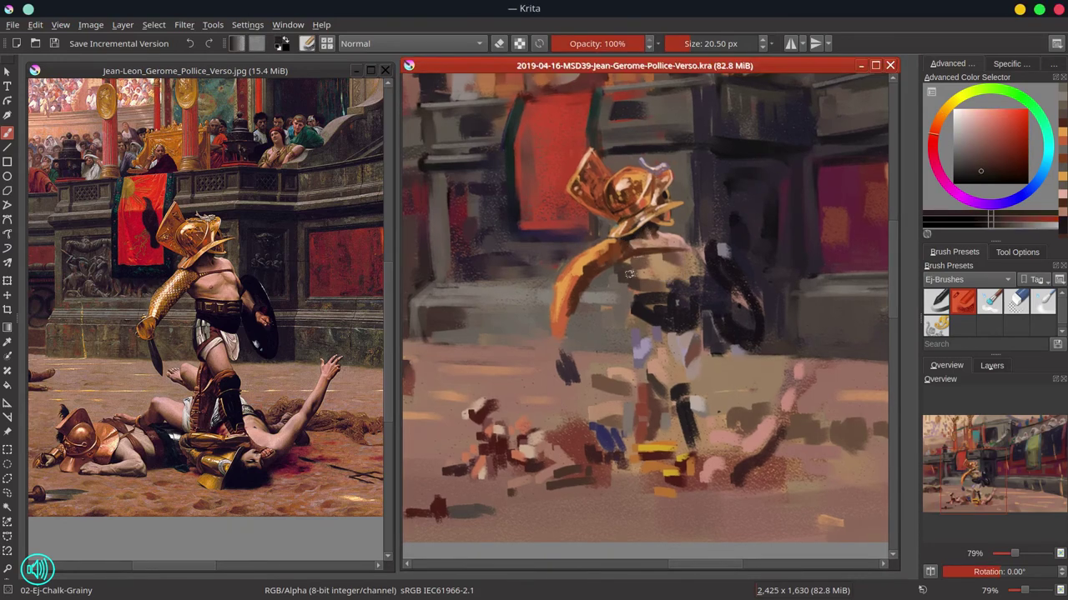
left_click_drag(634, 273, 629, 272)
left_click_drag(626, 272, 629, 264)
left_click(638, 266, "ctrl")
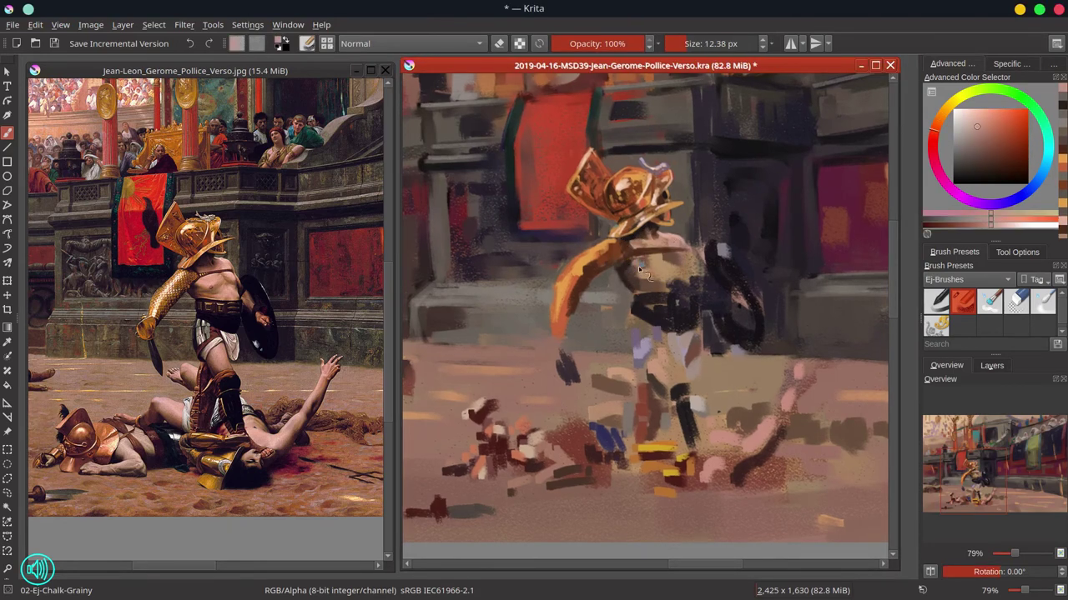
Model the gladiator's ribs and abdomen above the belt with sampled skin and shadow tones, using a brush of about 11.48 px.
left_click(655, 288, "ctrl")
left_click_drag(655, 282, 652, 282)
mouse_move(647, 282)
left_mouse_down()
mouse_move(688, 267)
mouse_move(685, 257)
mouse_move(694, 267)
mouse_move(641, 227)
mouse_move(702, 286)
mouse_move(693, 279)
mouse_move(658, 296)
left_mouse_up()
left_click(687, 264, "ctrl")
left_click(700, 284, "ctrl")
left_click(688, 271, "ctrl")
left_click(655, 296, "ctrl")
left_click(655, 293, "ctrl")
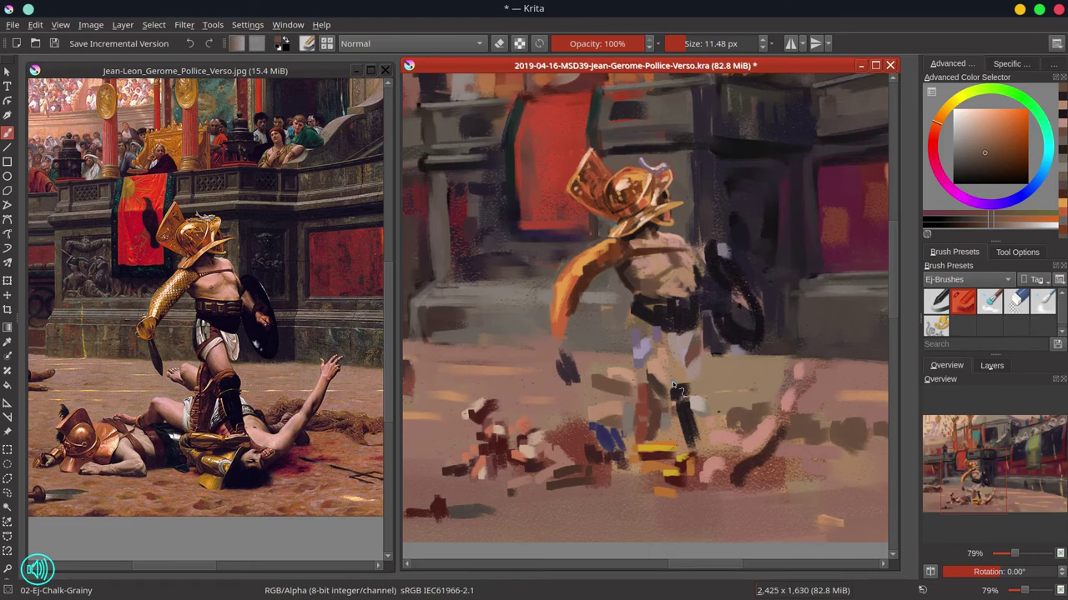
Paint the gladiator's sword hand in sampled orange and brown below the forearm, with a brush of about 11.64 px.
left_click(571, 276, "ctrl")
mouse_move(557, 335)
left_mouse_down()
mouse_move(544, 356)
mouse_move(565, 346)
left_mouse_up()
left_click(561, 330, "ctrl")
left_click(564, 337, "ctrl")
left_click(566, 358, "ctrl")
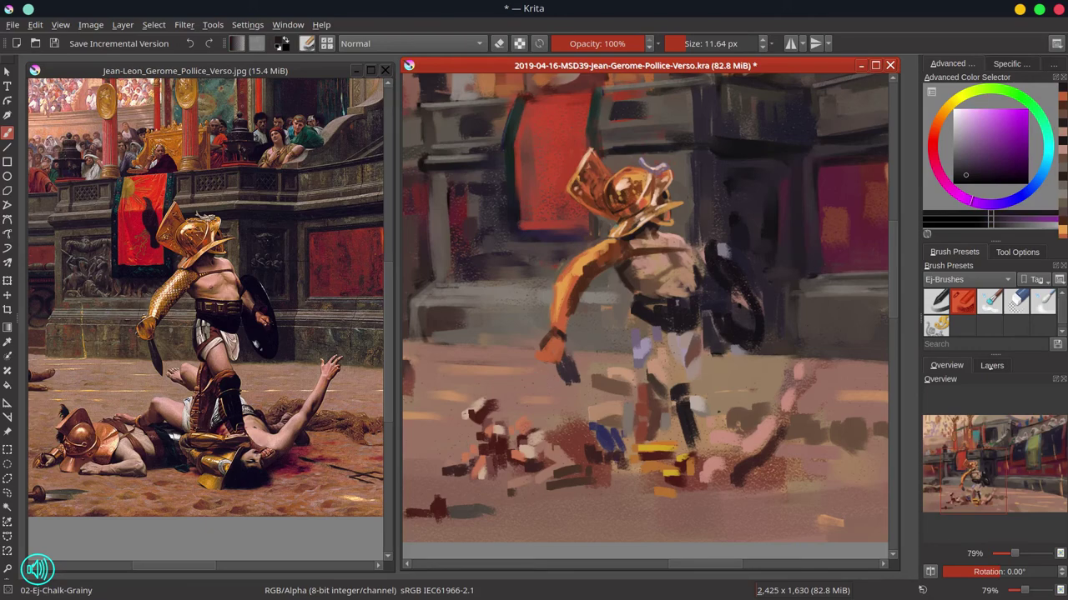
Save the painting and mirror the view of both the painting and the reference image.
left_click(737, 68)
key("ctrl+s")
key("m")
left_click(334, 71)
key("m")
left_click(557, 69)
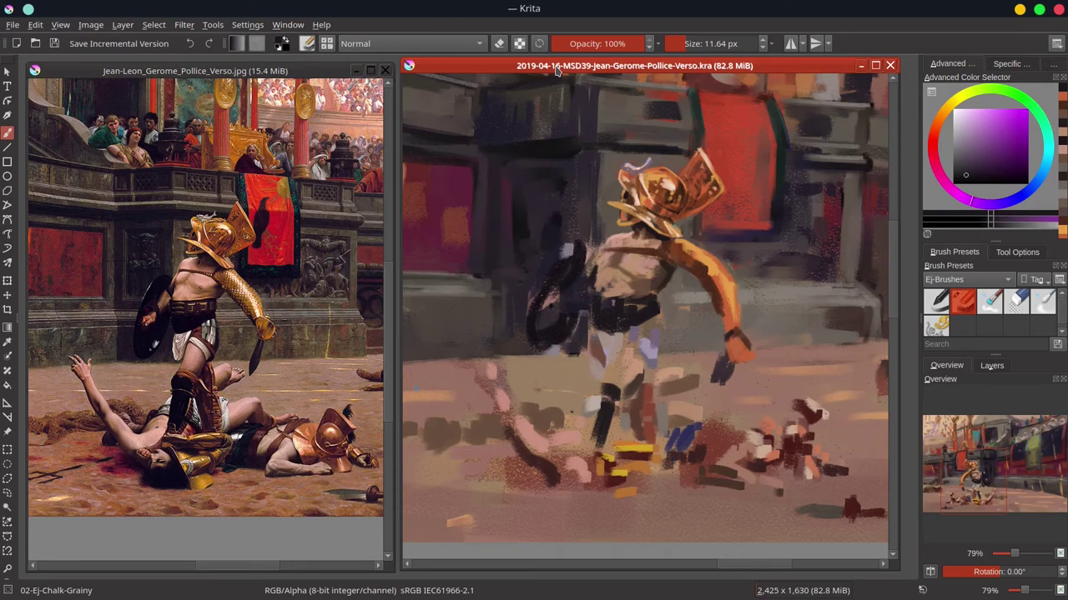
Refine the shoulders and chest in the mirrored view with sampled skin and shadow tones plus a light pink, reducing the brush to about 6.92 px.
left_click(618, 267, "ctrl")
left_click(614, 264, "ctrl")
mouse_move(604, 247)
left_mouse_down()
mouse_move(590, 284)
mouse_move(612, 236)
mouse_move(602, 247)
mouse_move(641, 280)
mouse_move(681, 254)
mouse_move(694, 285)
left_mouse_up()
left_click(591, 284, "ctrl")
left_click(610, 239, "ctrl")
left_click(677, 259, "ctrl")
left_click(636, 265, "ctrl")
left_click(641, 275, "ctrl")
left_click(974, 122)
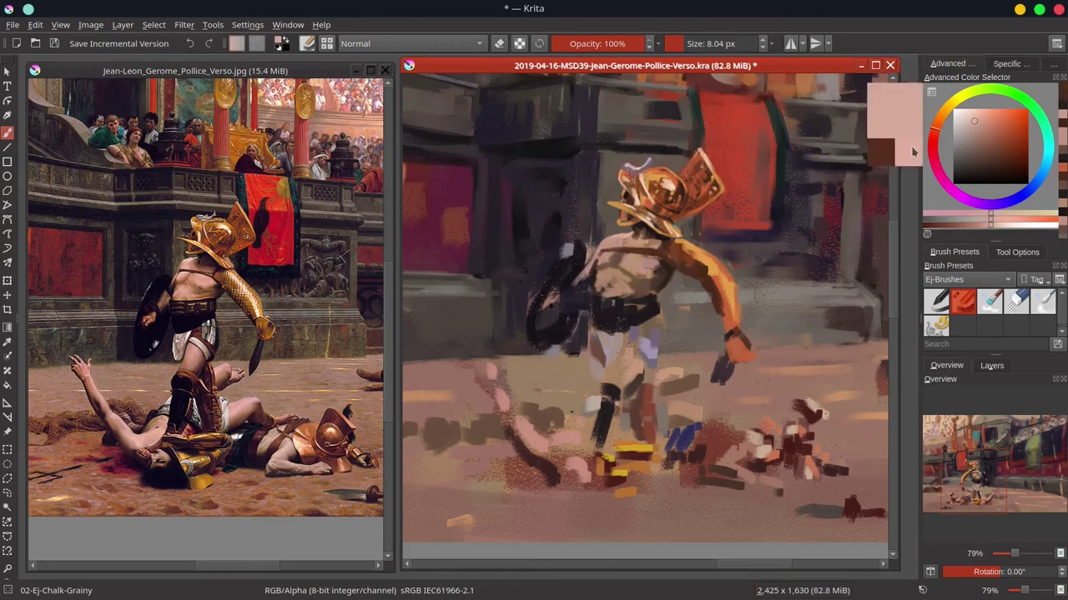
key("bracketleft")
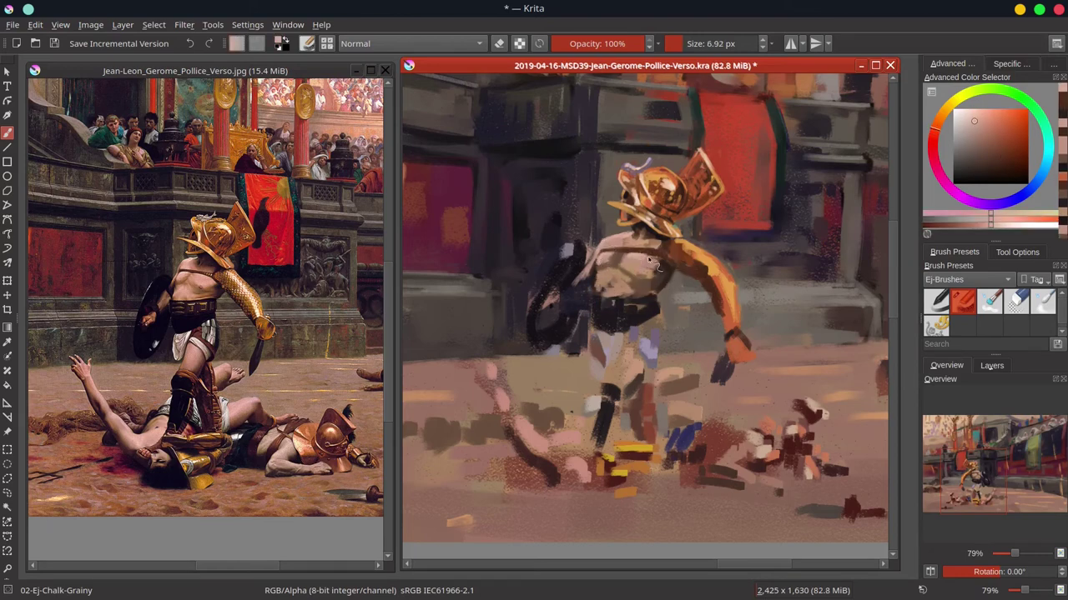
Reshape the dark belt and the top of the loincloth with sampled tones, enlarging the brush to about 8.18 px.
left_click(643, 372, "ctrl")
key("bracketright")
mouse_move(638, 297)
left_mouse_down()
mouse_move(603, 297)
mouse_move(596, 321)
mouse_move(620, 333)
left_mouse_up()
left_click(598, 311, "ctrl")
left_click(599, 314, "ctrl")
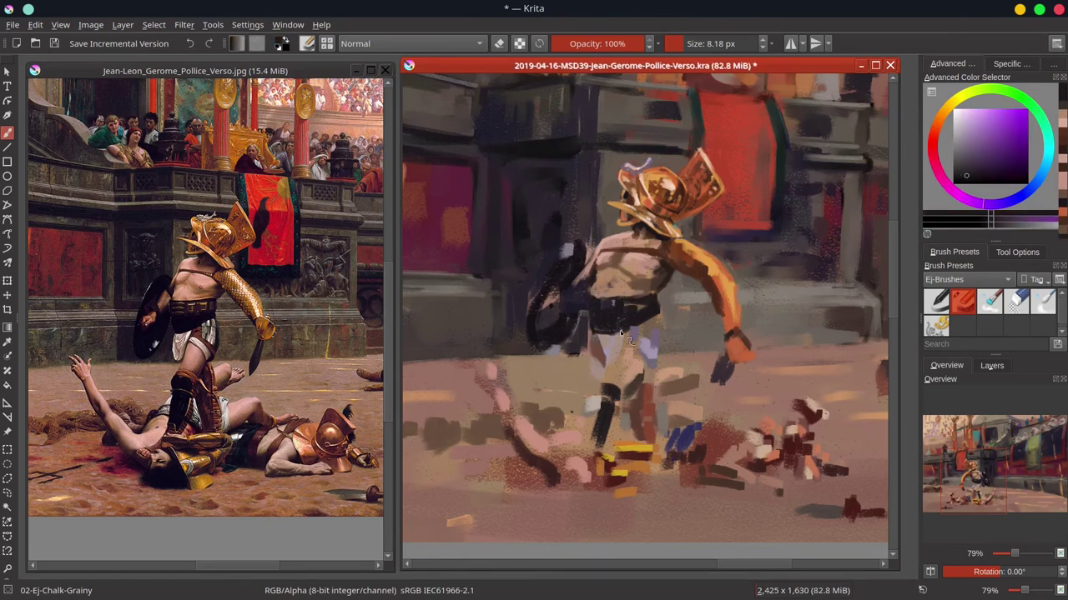
left_click(629, 337, "ctrl")
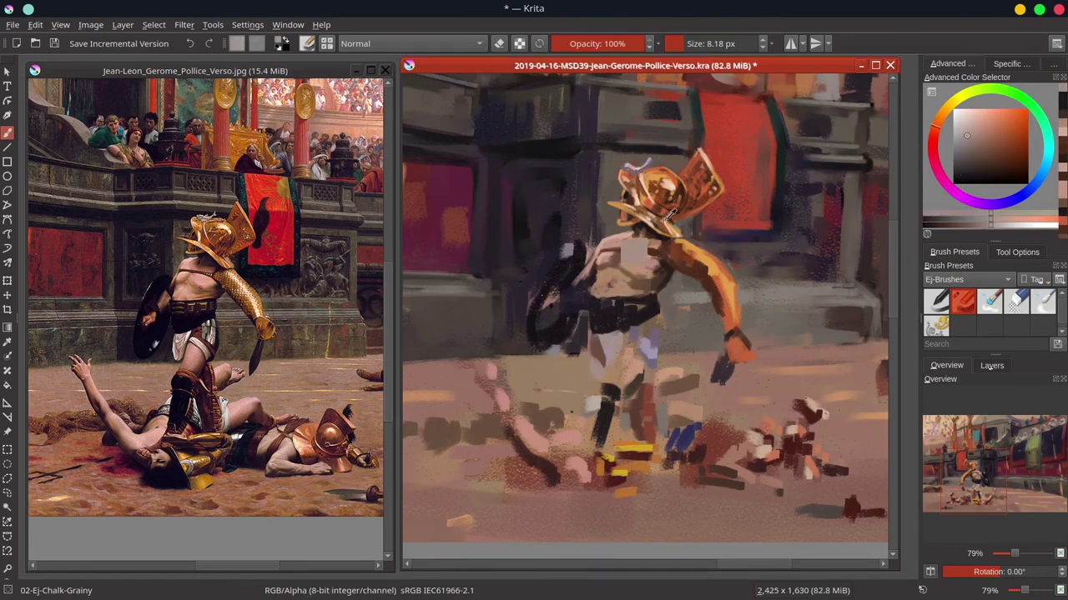
Define the fingers and wrist of the sword hand with sampled orange, brown and dark tones at about 8.18 px.
left_click(761, 334, "ctrl")
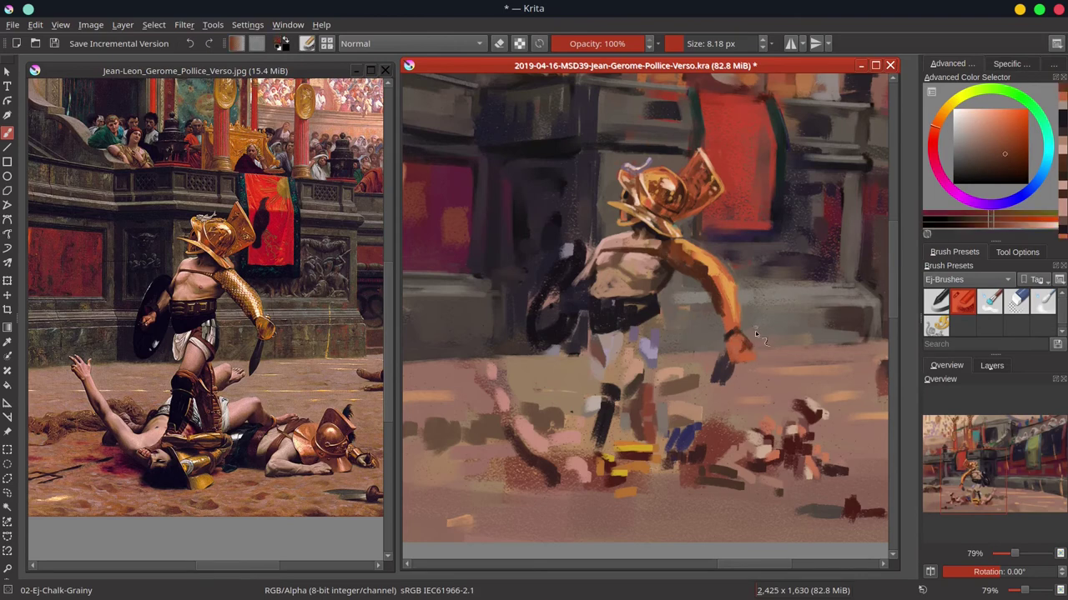
left_click(735, 344, "ctrl")
left_click_drag(734, 340, 748, 363)
left_click(734, 340, "ctrl")
left_click(757, 362, "ctrl")
left_click_drag(712, 377, 717, 383)
left_click(744, 354, "ctrl")
Refine the outer contour of the forearm and wrist with sampled wall grey and brown.
left_click(716, 293, "ctrl")
left_click(741, 303, "ctrl")
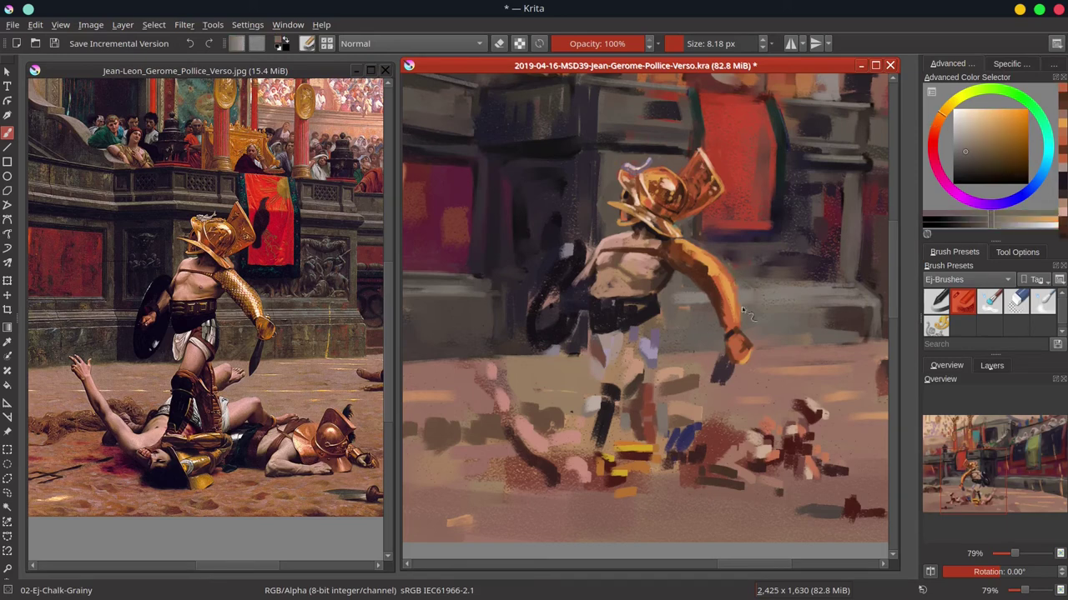
left_click_drag(742, 306, 750, 341)
left_click(740, 332, "ctrl")
left_click(750, 343, "ctrl")
left_click(702, 419, "ctrl")
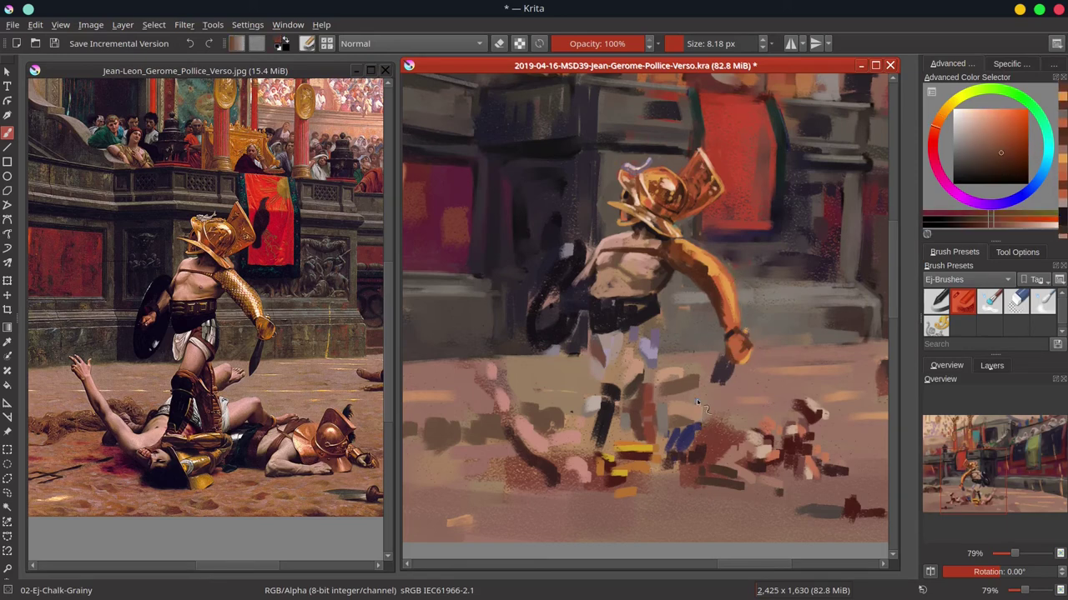
Outline the armoured arm and sword hand with a Polygonal Selection.
left_click(8, 479)
mouse_move(726, 249)
left_mouse_down()
mouse_move(682, 288)
mouse_move(710, 392)
left_mouse_up()
left_click(709, 390)
left_click(756, 333)
left_click(744, 289)
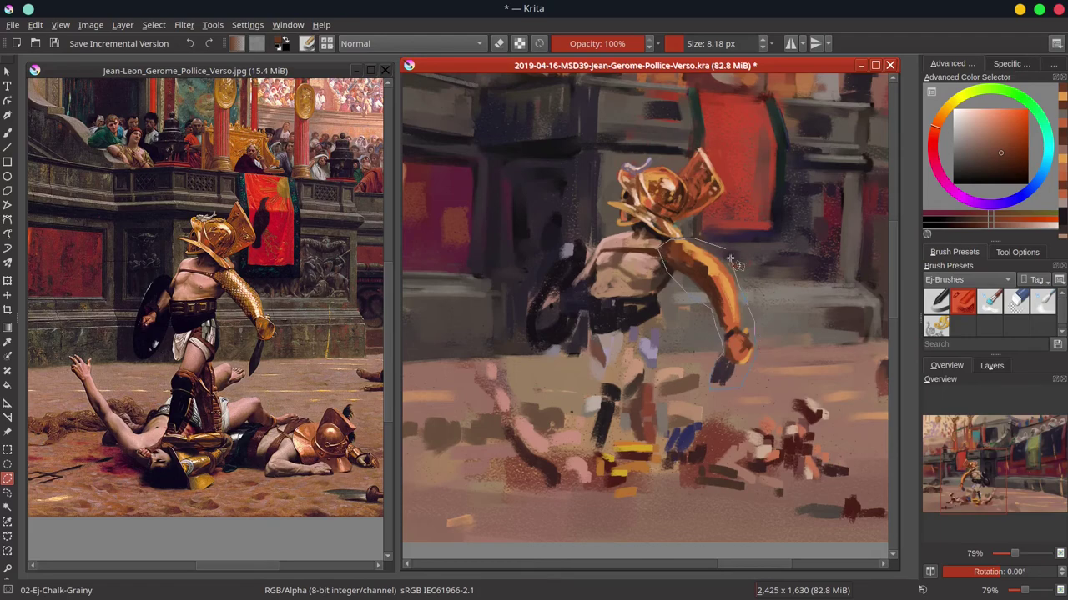
double_click(726, 250)
Copy the selected arm onto a new layer and clear the selection.
left_click(35, 25)
left_click(79, 159)
left_click(154, 25)
left_click(171, 57)
Scale the copied arm slightly smaller with the Transform tool, keeping it attached at the shoulder.
left_click(10, 283)
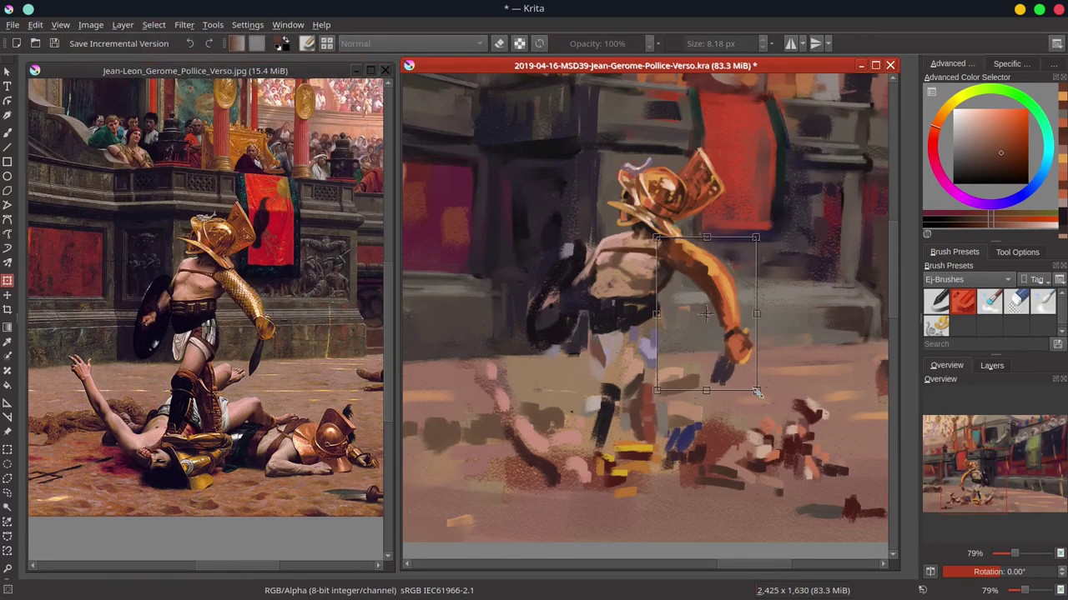
left_click_drag(758, 394, 745, 368)
left_click_drag(746, 299, 709, 378)
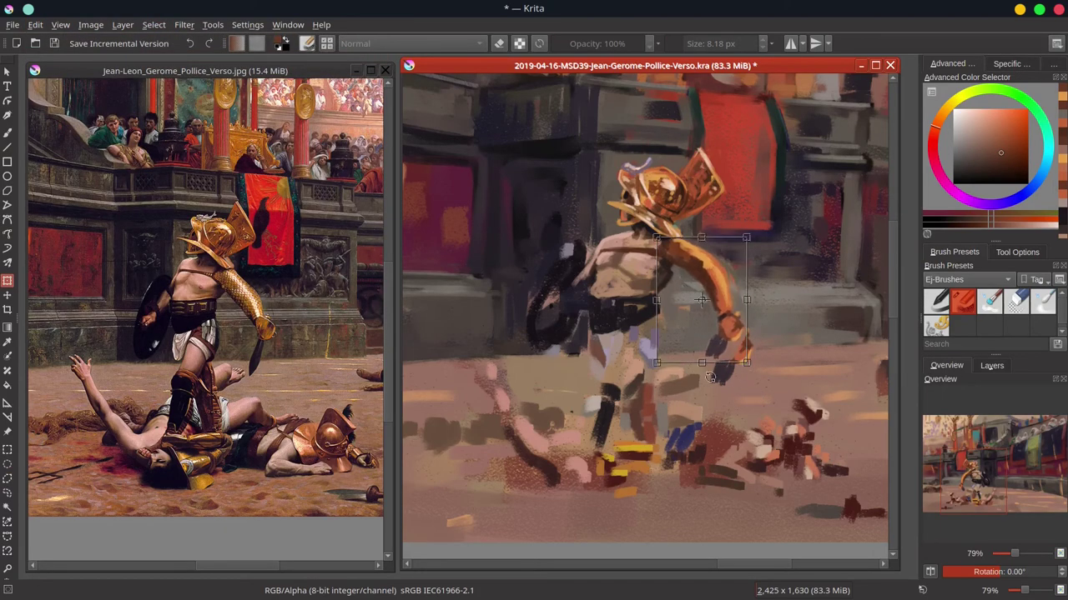
key("Return")
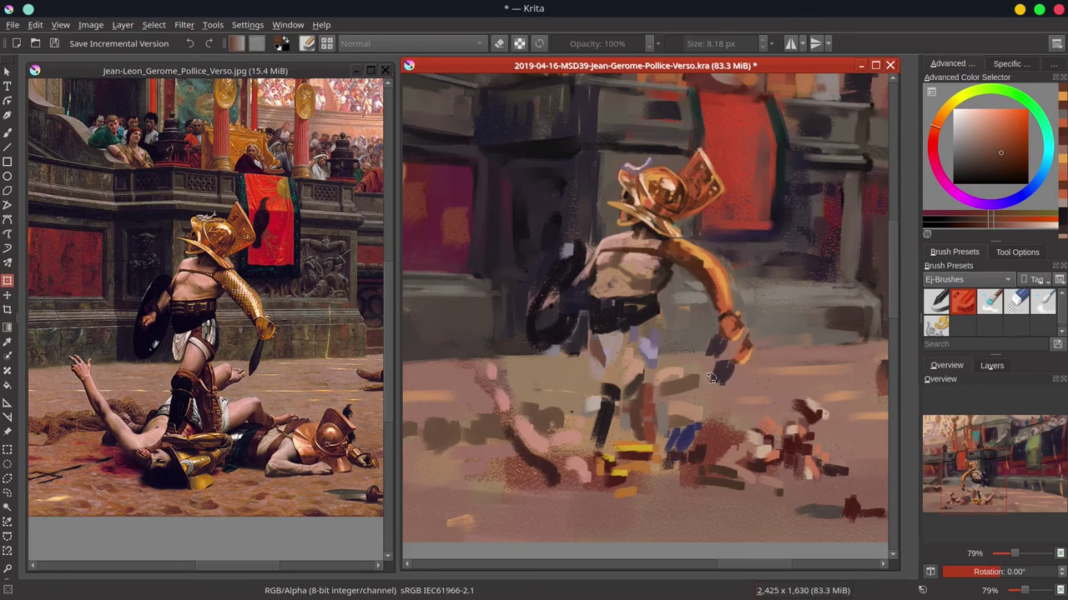
Merge the scaled arm into the painting layer beneath and return to the brush.
left_click(992, 366)
right_click(1034, 463)
left_click(948, 261)
left_click(947, 366)
key("b")
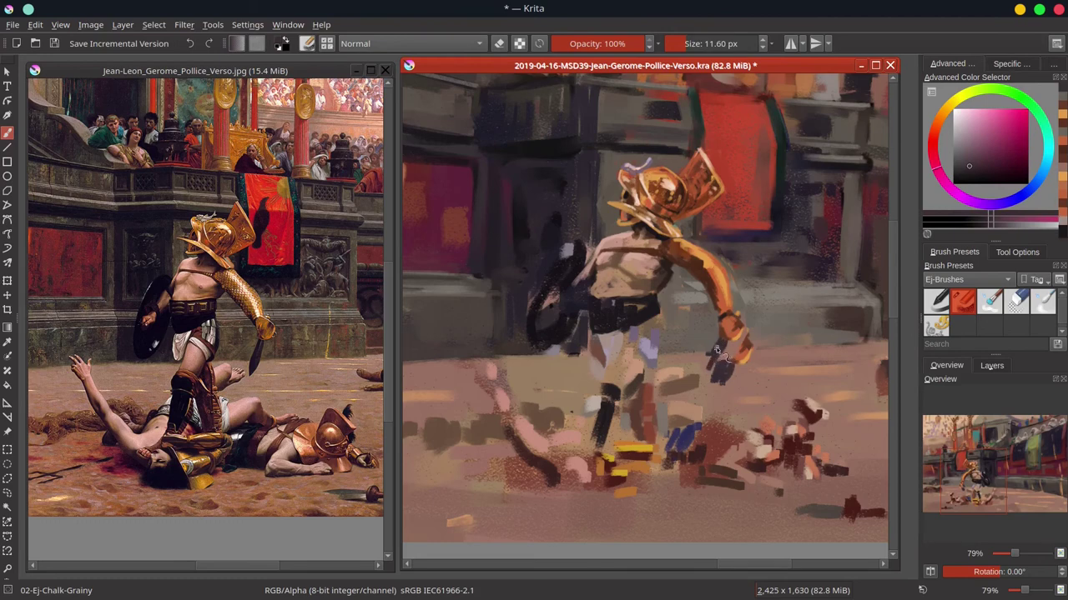
Shape the sword blade and paint out the old arm and hand remnants with sampled ground and wall tones at about 13.69 px.
left_click(730, 386, "ctrl")
left_click_drag(737, 359, 722, 385)
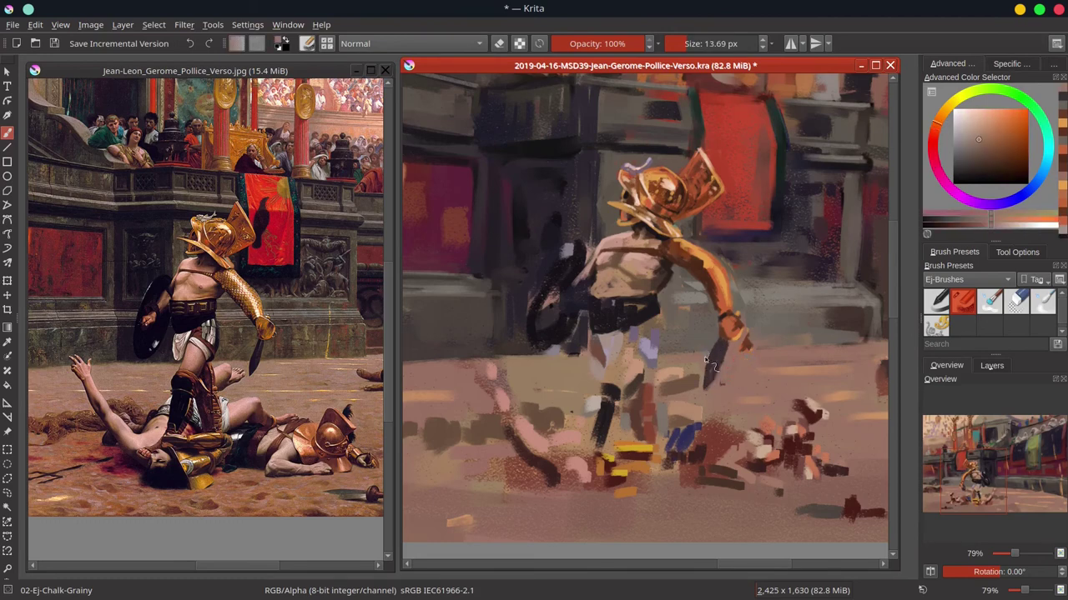
left_click(754, 361, "ctrl")
left_click_drag(750, 337, 742, 349)
left_click(756, 304, "ctrl")
mouse_move(746, 311)
left_mouse_down()
mouse_move(754, 291)
mouse_move(733, 284)
mouse_move(719, 327)
left_mouse_up()
left_click(752, 286, "ctrl")
left_click(752, 273, "ctrl")
left_click(705, 294, "ctrl")
left_click(716, 330, "ctrl")
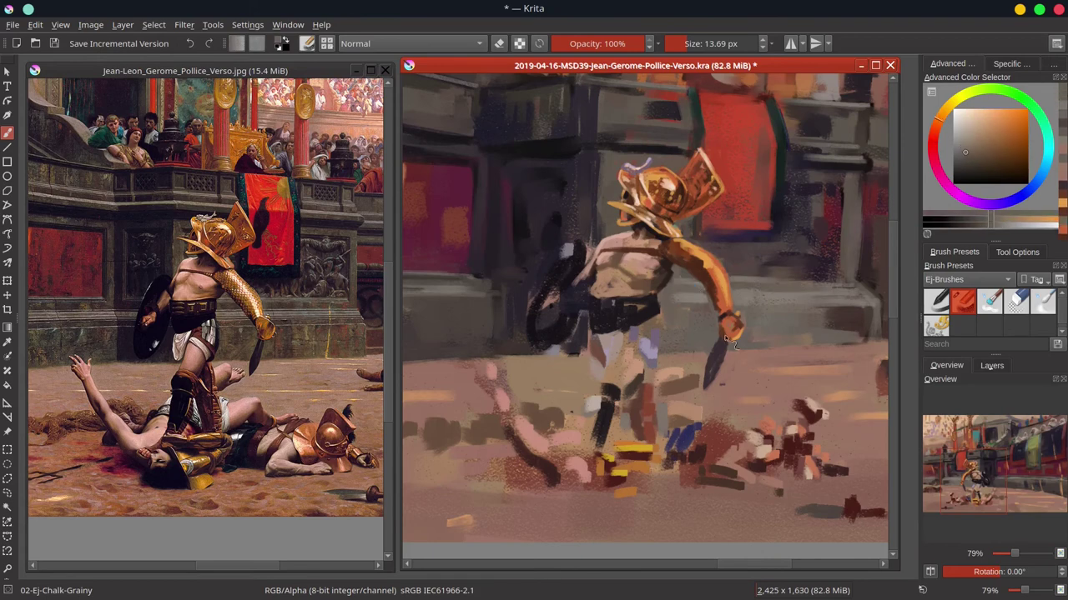
Add light peach highlights to the armoured sleeve's upper arm and elbow with a brush of about 7.50 px.
left_click(710, 284, "ctrl")
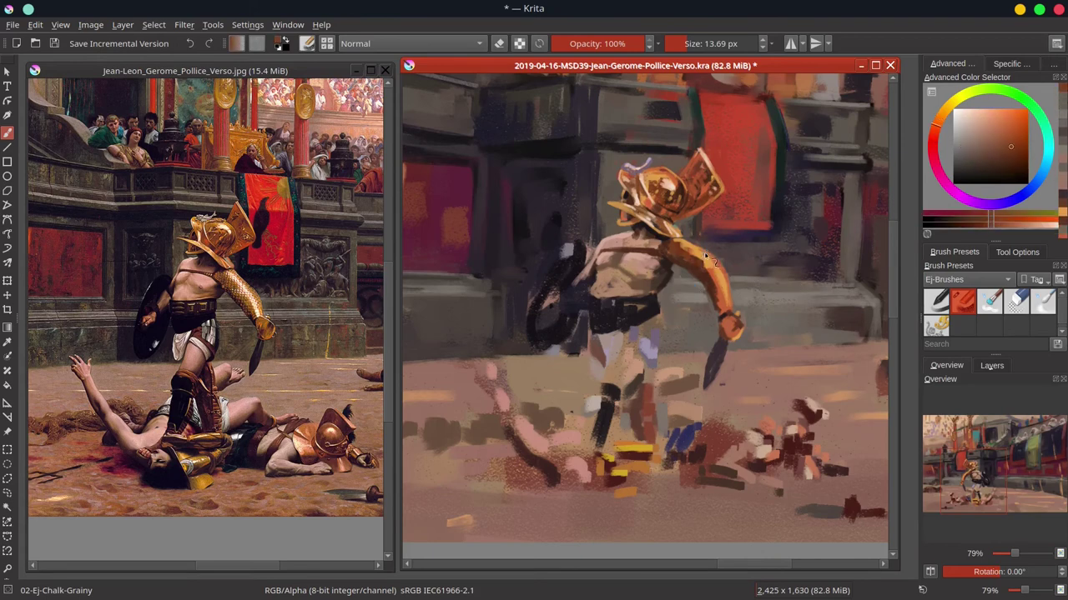
left_click(981, 119)
left_click_drag(707, 275, 697, 257)
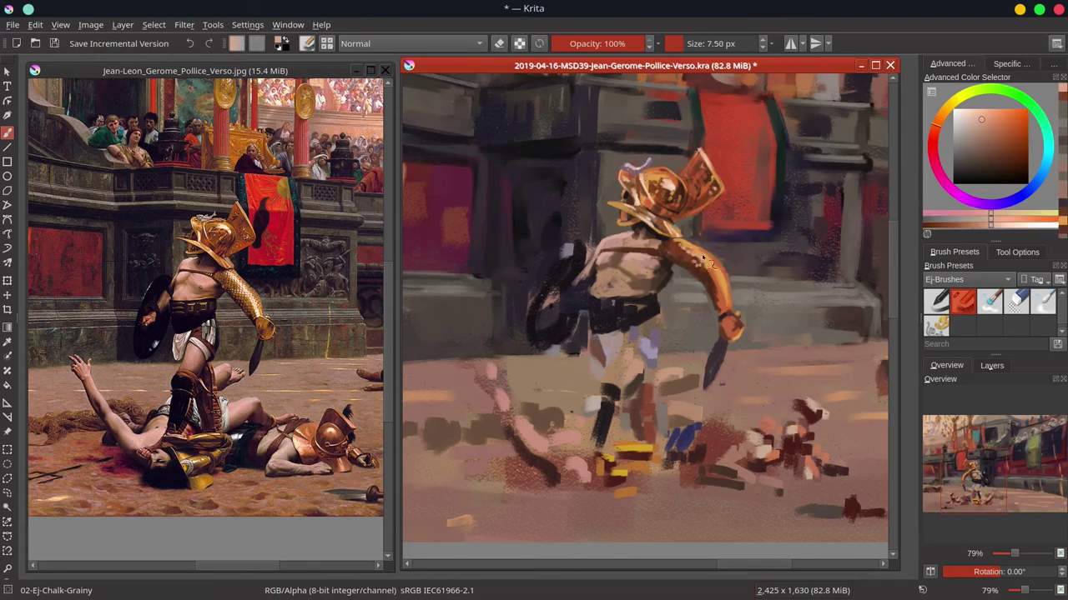
left_click(718, 279)
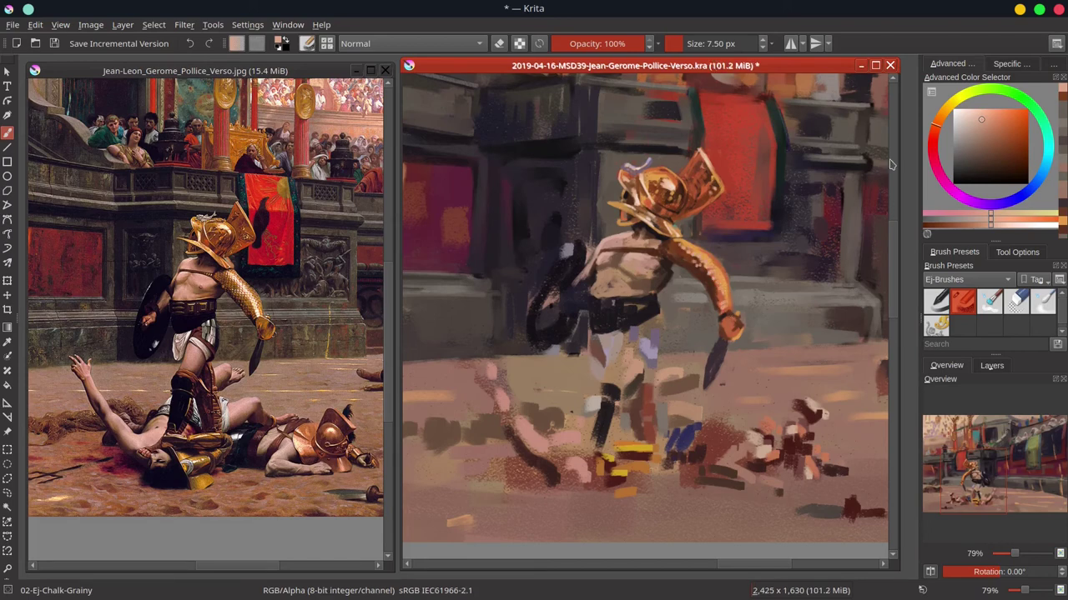
Dot pale off-white scale highlights down the armoured sleeve at 5.30 to 10.44 px and rework them with sampled orange at 8.71 px.
left_click(965, 116)
left_click(738, 325)
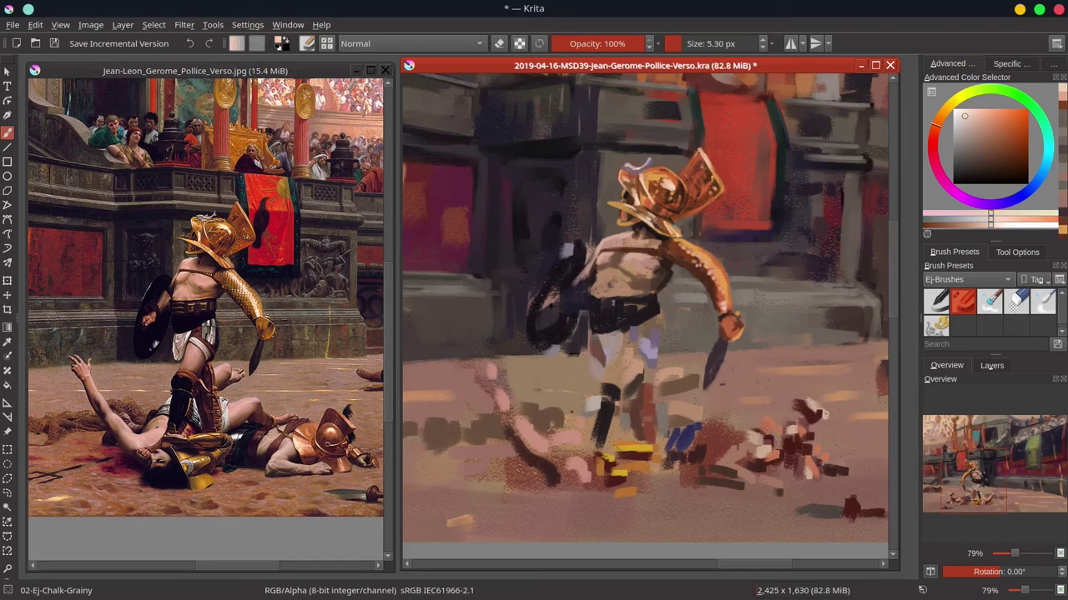
left_click_drag(702, 257, 704, 256)
left_click(709, 266)
left_click(718, 275)
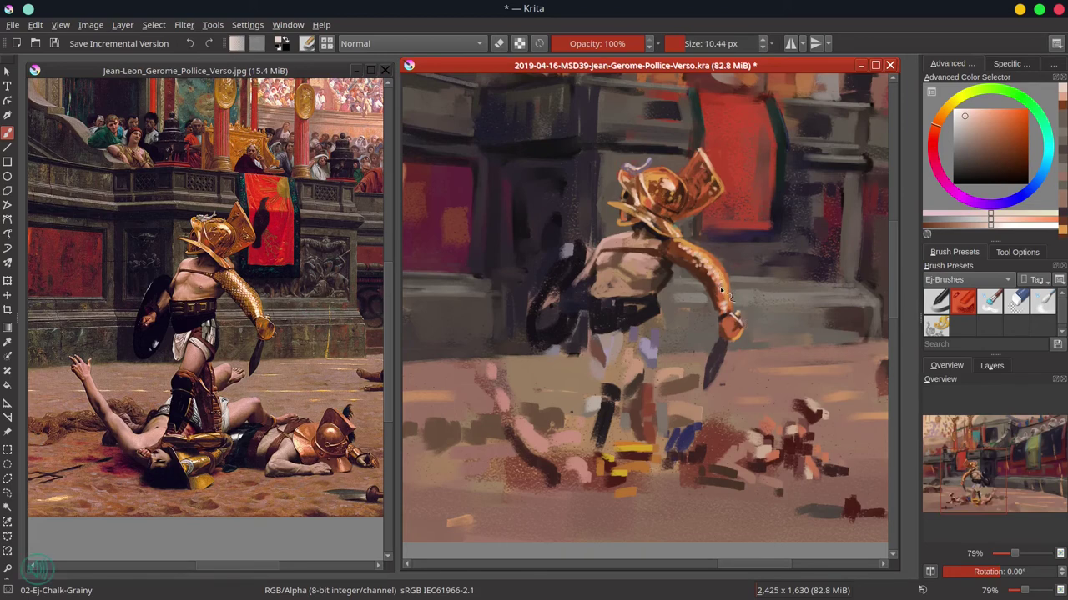
left_click(722, 289)
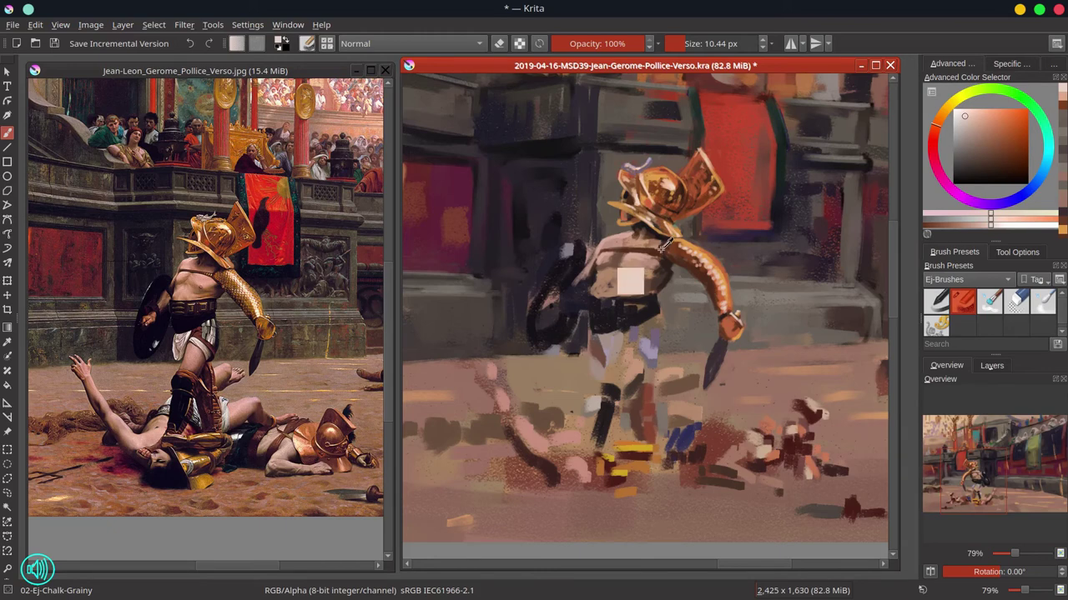
left_click(676, 215, "ctrl")
left_click_drag(687, 256, 703, 275)
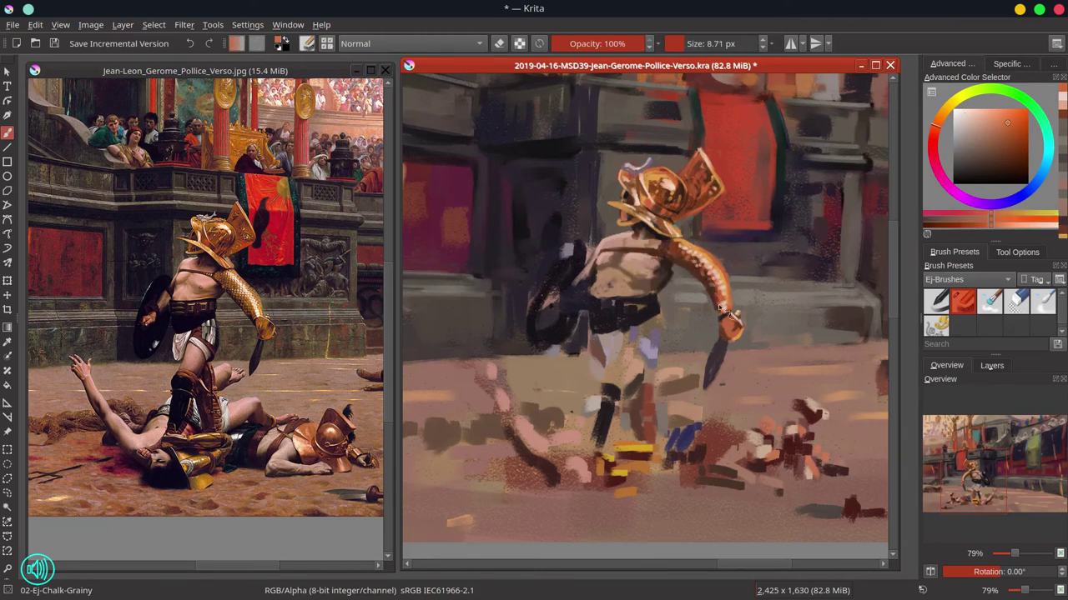
Define the gladiator's shield-side upper arm and the neck area with sampled dark and skin tones at about 8.71 px.
left_click(618, 277, "ctrl")
left_click(616, 283, "ctrl")
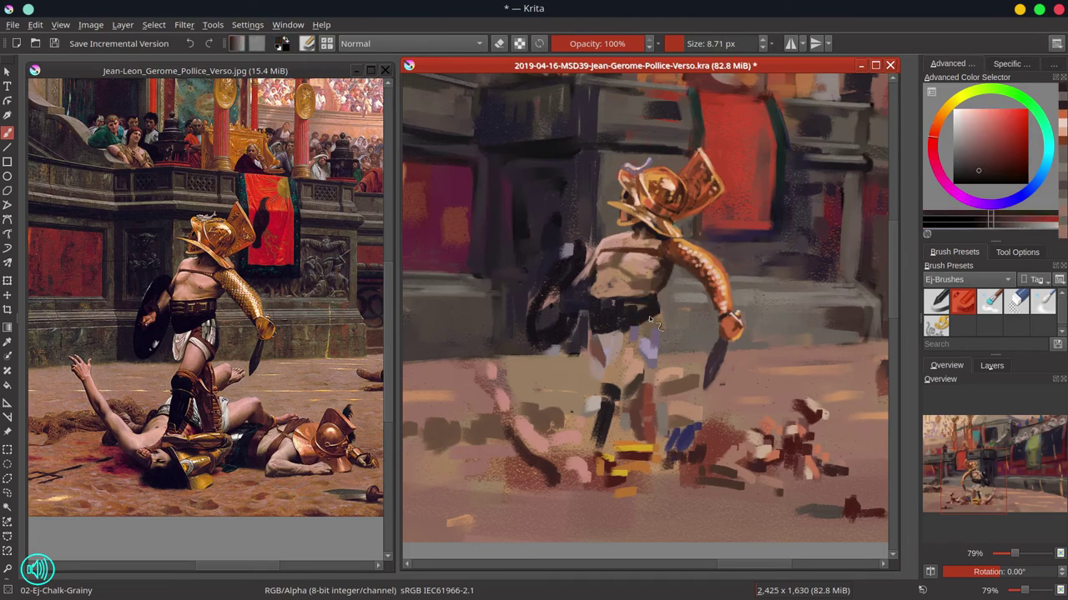
mouse_move(598, 277)
left_mouse_down()
mouse_move(623, 271)
mouse_move(576, 301)
left_mouse_up()
left_click(586, 286, "ctrl")
left_click(595, 276, "ctrl")
left_click(631, 224, "ctrl")
left_click_drag(637, 222, 646, 230)
Paint the forearm and hand gripping the shield, separating them from its dark face with sampled tones at about 11.71 px.
left_click(576, 293, "ctrl")
mouse_move(570, 298)
left_mouse_down()
mouse_move(558, 261)
mouse_move(553, 327)
left_mouse_up()
left_click(557, 308, "ctrl")
left_click(594, 277, "ctrl")
mouse_move(551, 314)
left_mouse_down()
mouse_move(564, 352)
mouse_move(540, 331)
mouse_move(573, 299)
mouse_move(540, 397)
mouse_move(549, 301)
left_mouse_up()
left_click(551, 286, "ctrl")
left_click(570, 251, "ctrl")
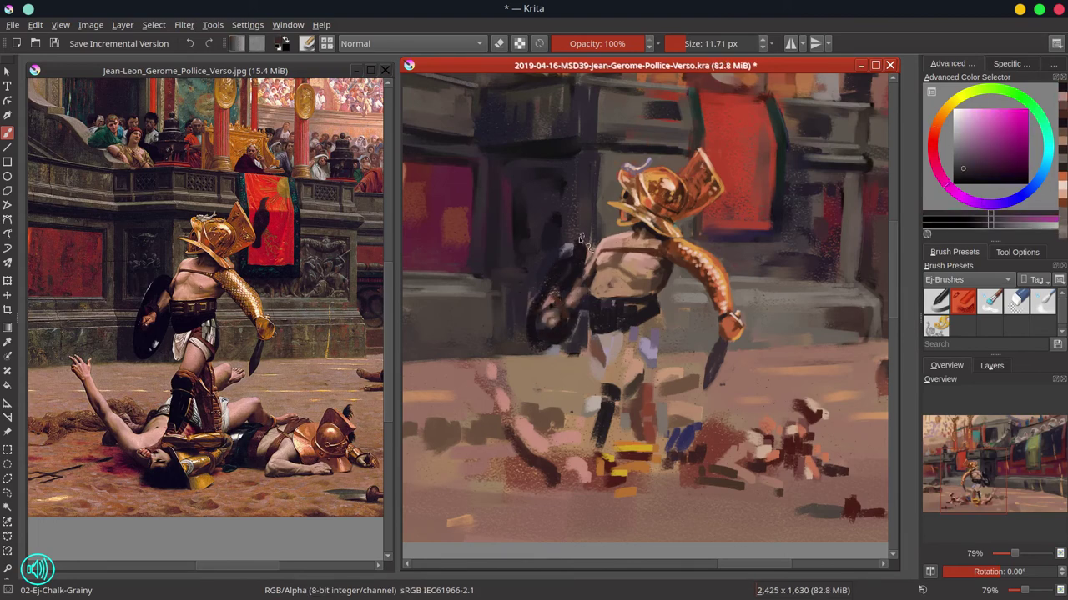
Shape the shield into a clean dark oval and add a grey-violet rim highlight with a brush of about 7.69 px.
left_click(566, 265, "ctrl")
left_click_drag(572, 251, 563, 259)
left_click(569, 252, "ctrl")
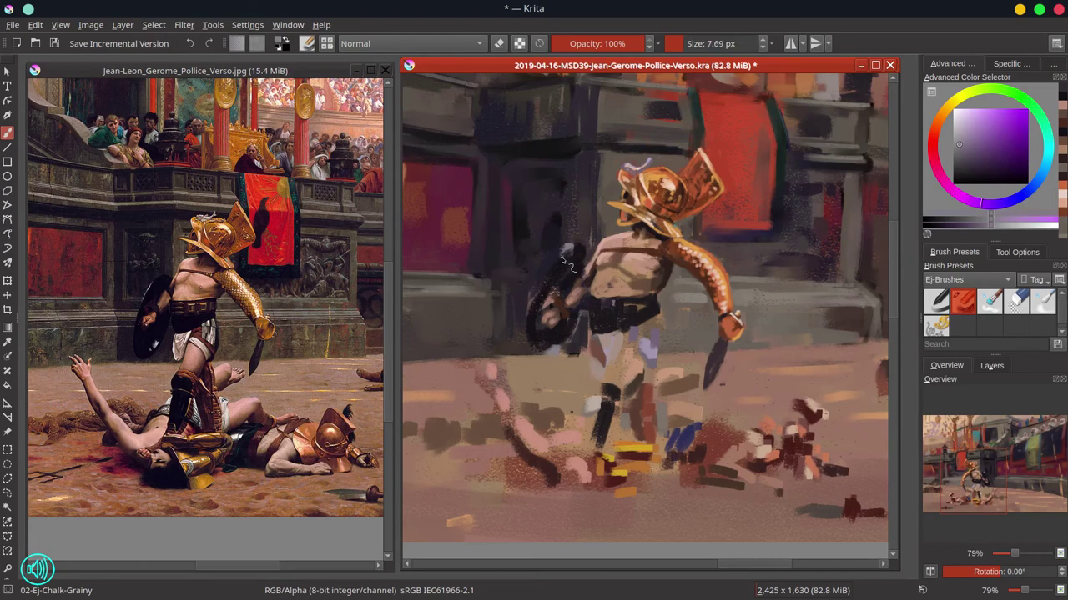
left_click(562, 341, "ctrl")
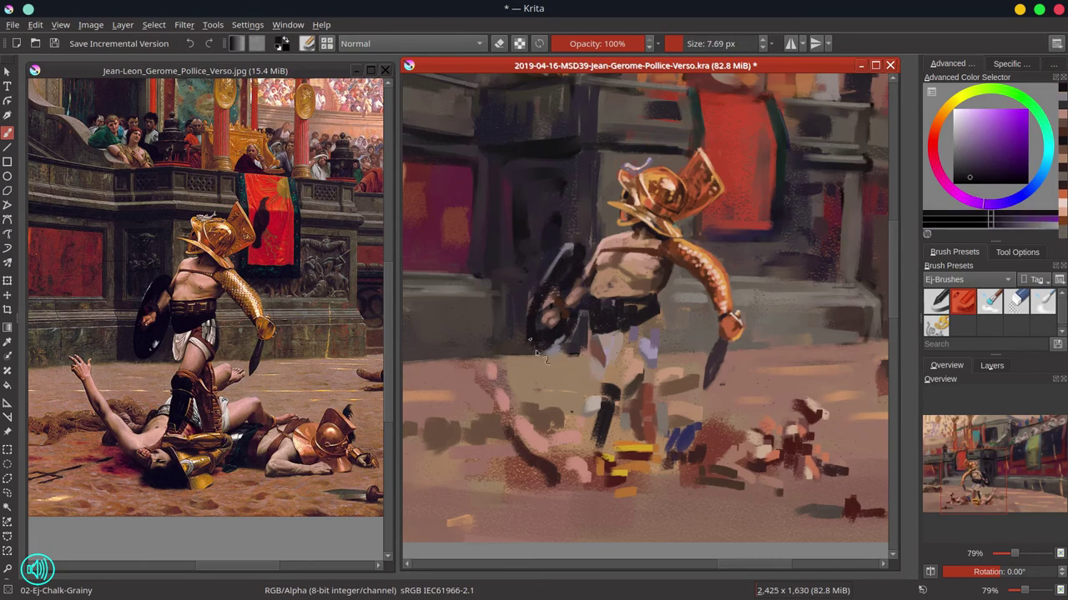
left_click(526, 291, "ctrl")
mouse_move(534, 292)
left_mouse_down()
mouse_move(543, 274)
mouse_move(557, 304)
left_mouse_up()
left_click(530, 285, "ctrl")
left_click(530, 282, "ctrl")
left_click(530, 282, "ctrl")
left_click(575, 255, "ctrl")
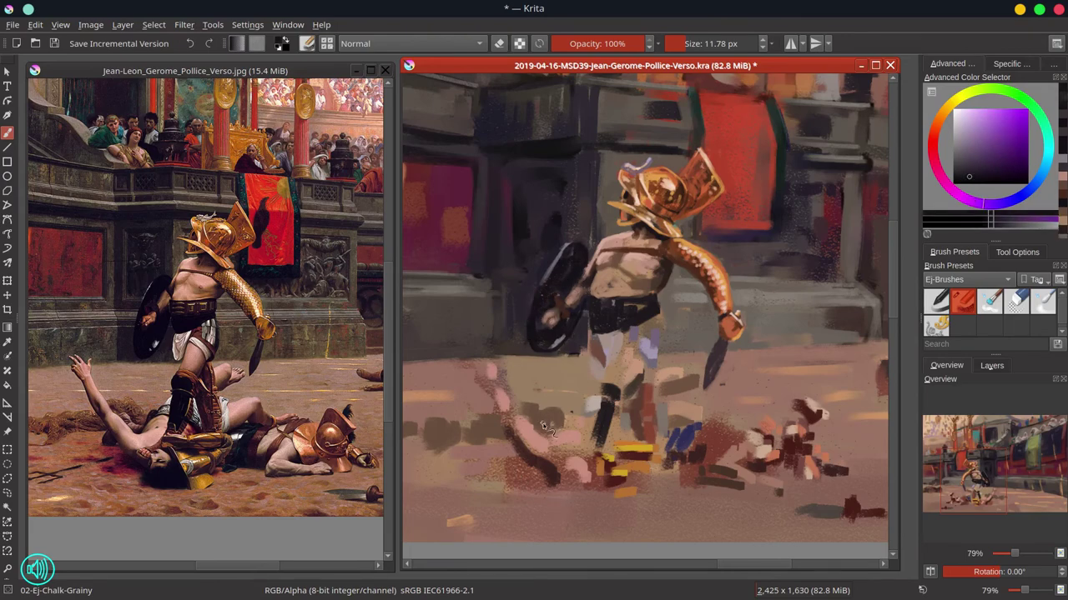
Paint a brown leather band across the gladiator's belt and add sampled orange highlights at about 6.57 px.
left_click_drag(649, 278, 618, 389)
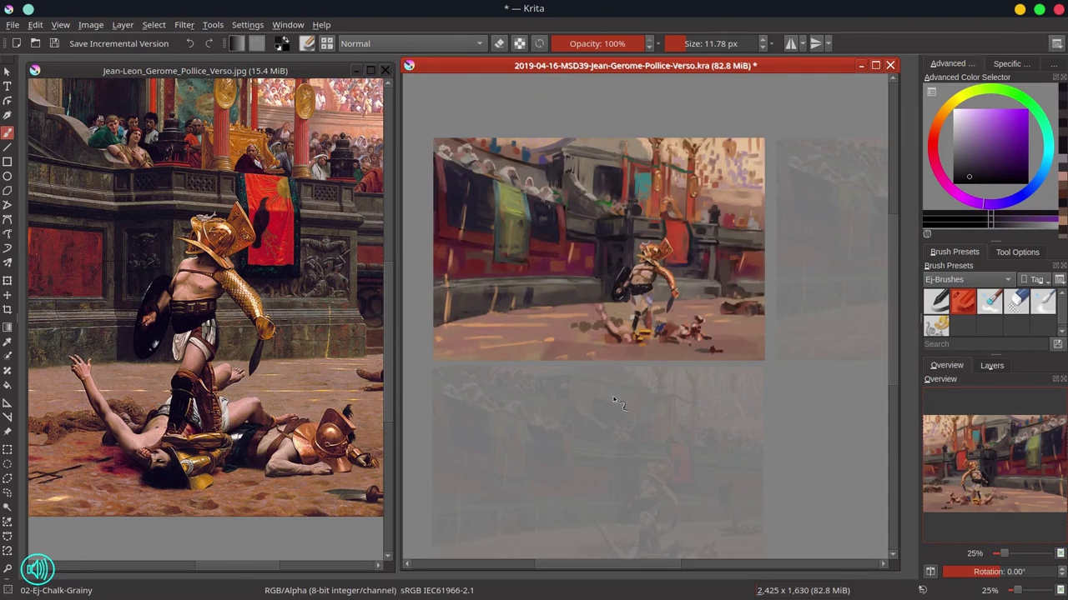
key("plus")
key("plus")
key("plus")
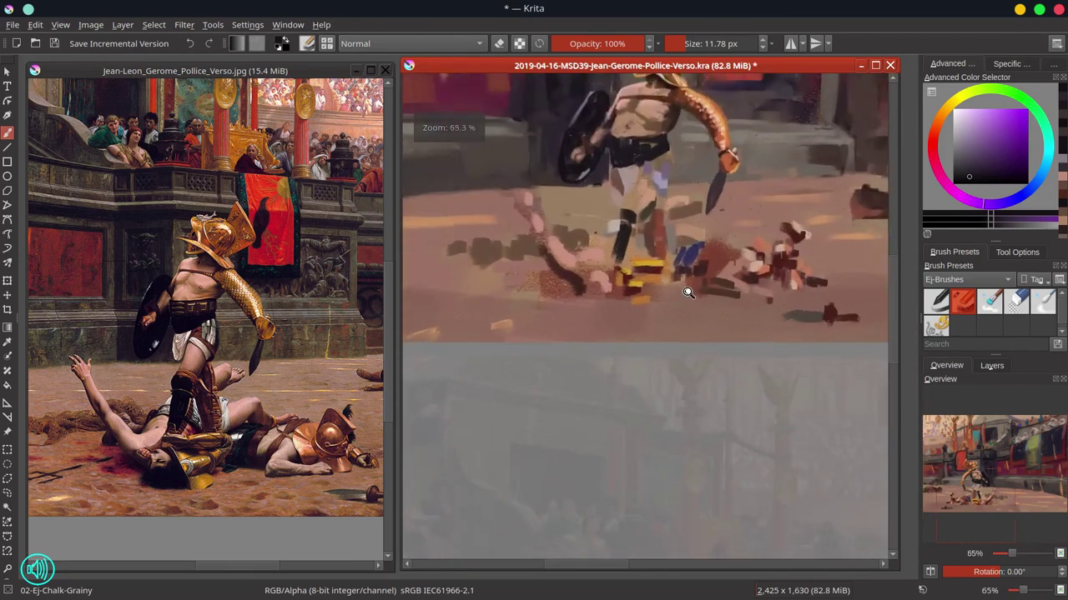
left_click(638, 267, "ctrl")
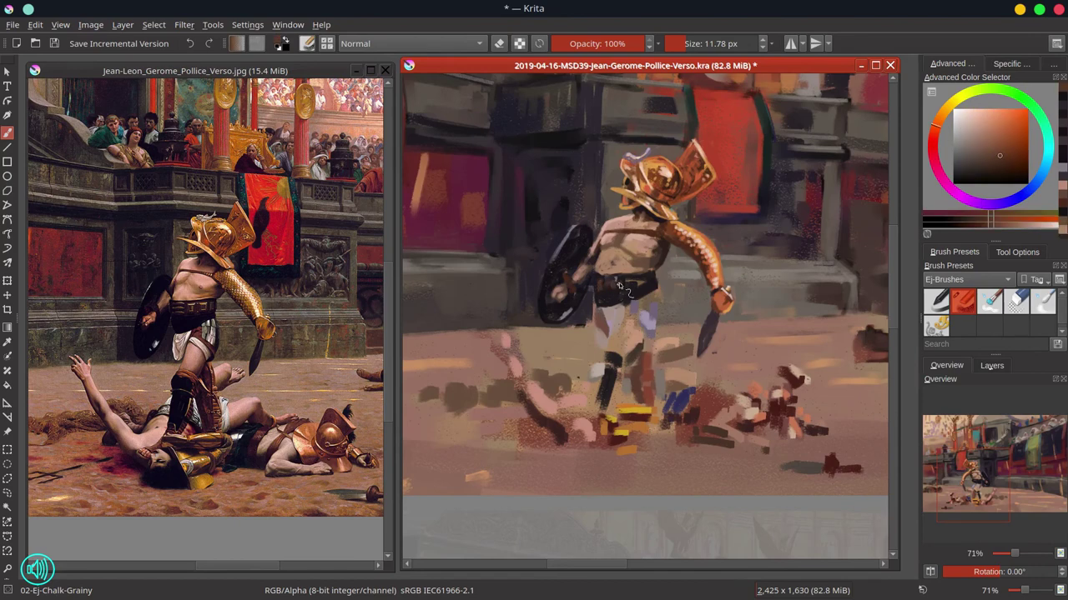
left_click(643, 292, "ctrl")
key("bracketleft")
key("bracketleft")
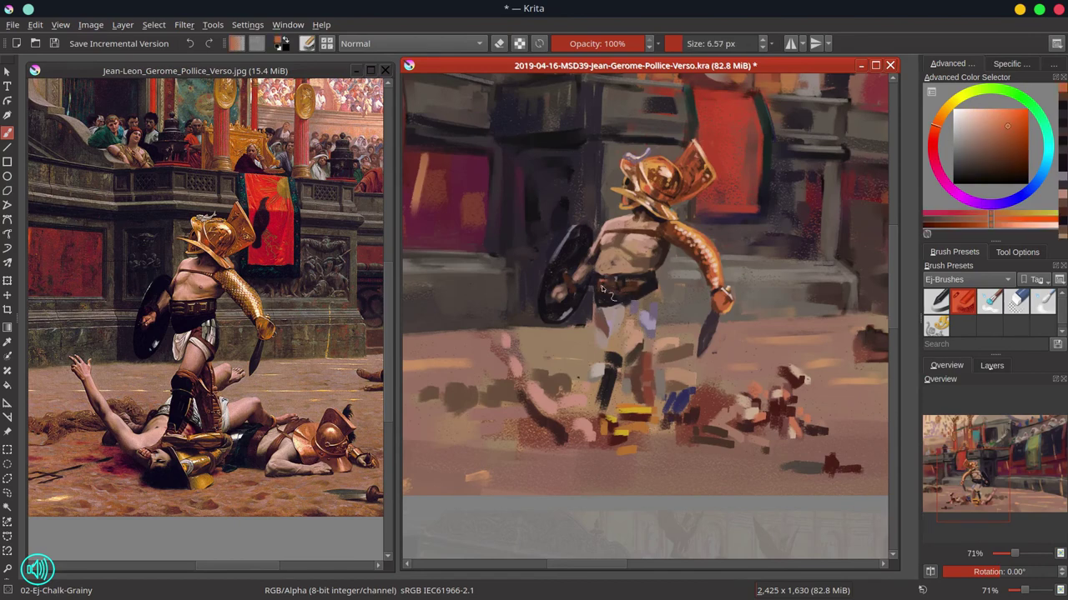
left_click(647, 286, "ctrl")
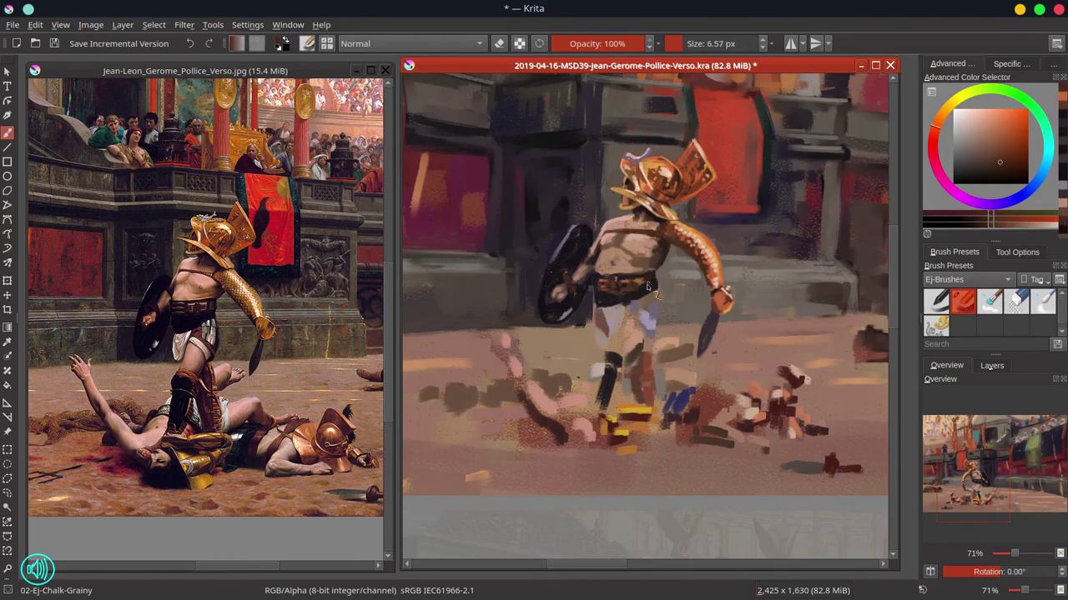
left_click(659, 179, "ctrl")
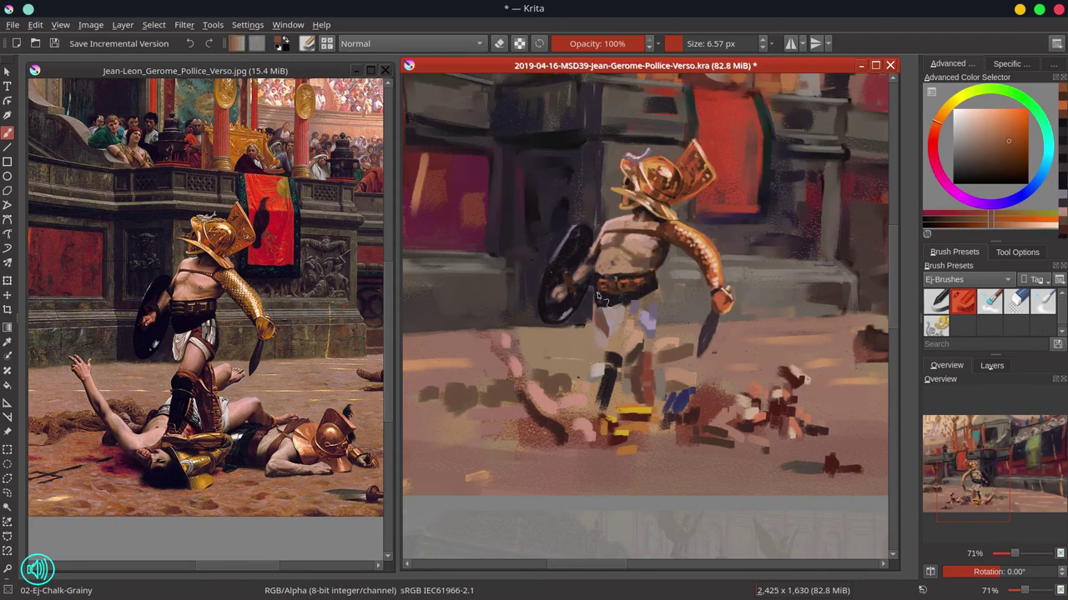
Refine the belt's lower edge and the waist around it with sampled dark, skin and wall tones at 6.57 px.
left_click(599, 294, "ctrl")
left_click(608, 292, "ctrl")
left_click(638, 247, "ctrl")
left_click_drag(592, 273, 601, 284)
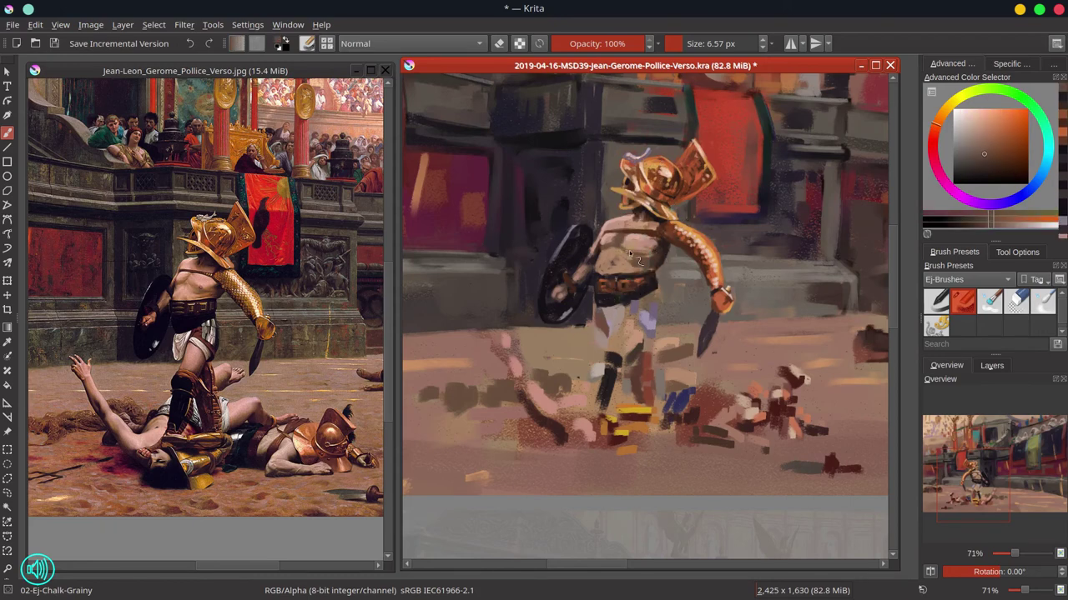
left_click(593, 296, "ctrl")
left_click(665, 302, "ctrl")
left_click(602, 293, "ctrl")
left_click(598, 305, "ctrl")
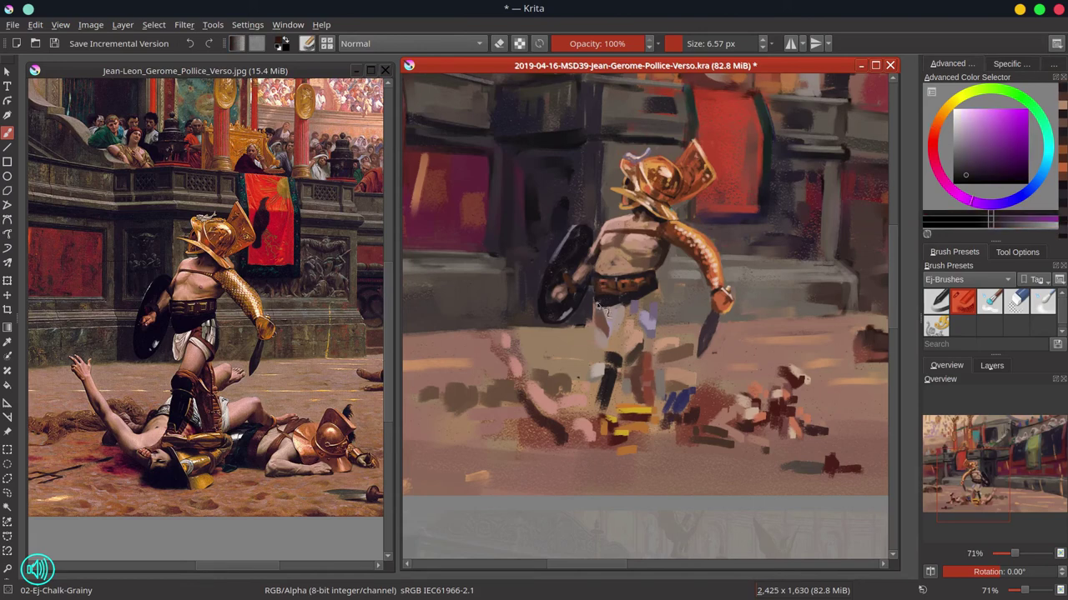
left_click(662, 282, "ctrl")
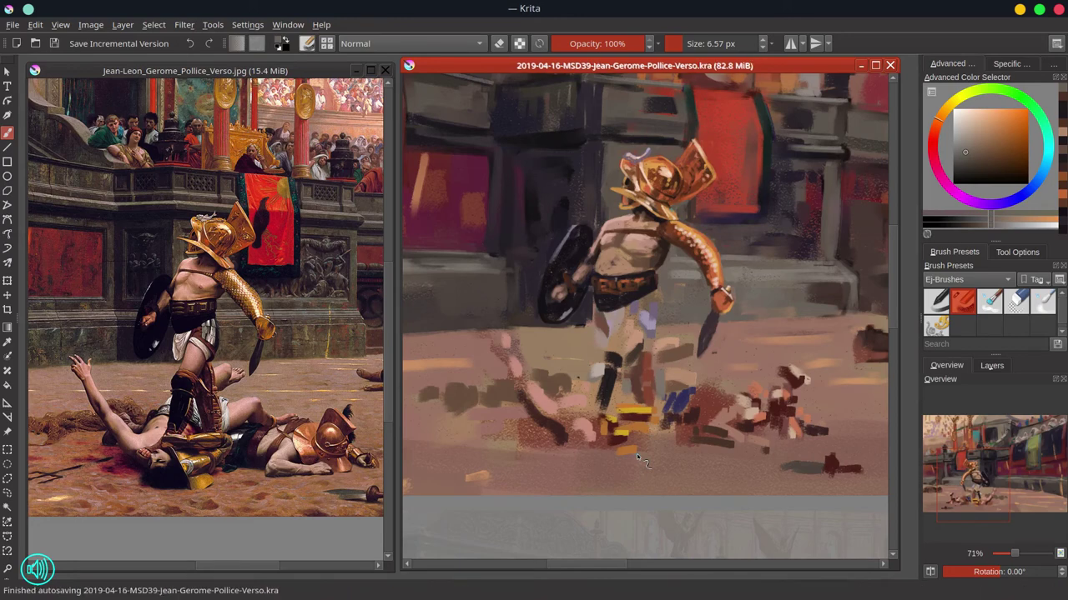
Paint the white loincloth's folds at the front with sampled brown shadow and off-white tones at 6.57 px.
left_click(597, 323, "ctrl")
left_click(599, 323, "ctrl")
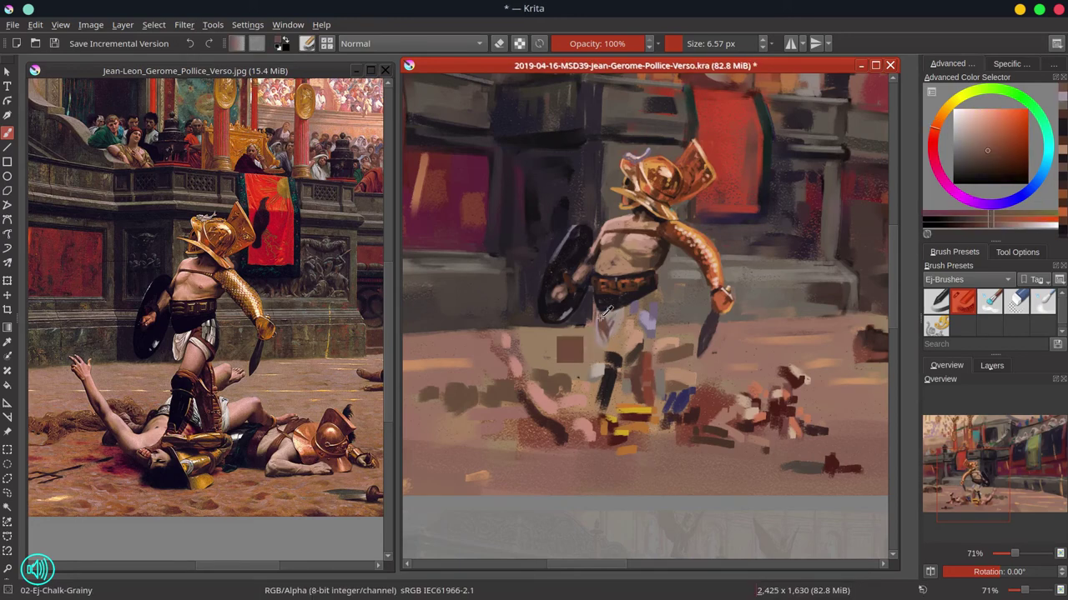
left_click(623, 315, "ctrl")
left_click(601, 329, "ctrl")
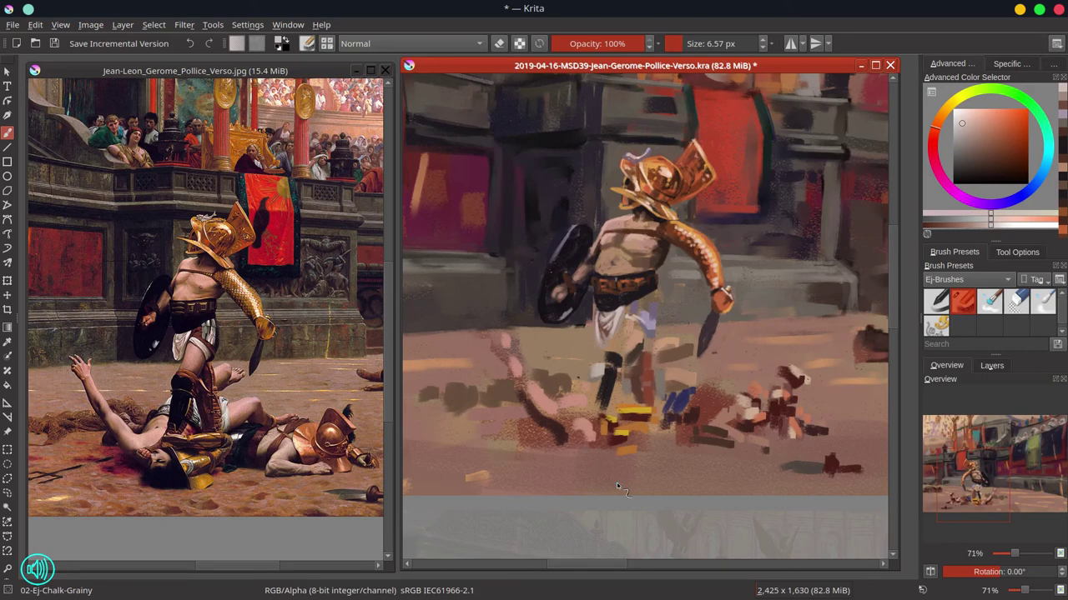
Block in the front thigh with sampled skin tone and paint dark brown shadow behind the knee at about 14.85 px.
left_click(623, 334, "ctrl")
mouse_move(621, 353)
left_mouse_down()
mouse_move(642, 360)
mouse_move(627, 355)
left_mouse_up()
left_click(634, 340, "ctrl")
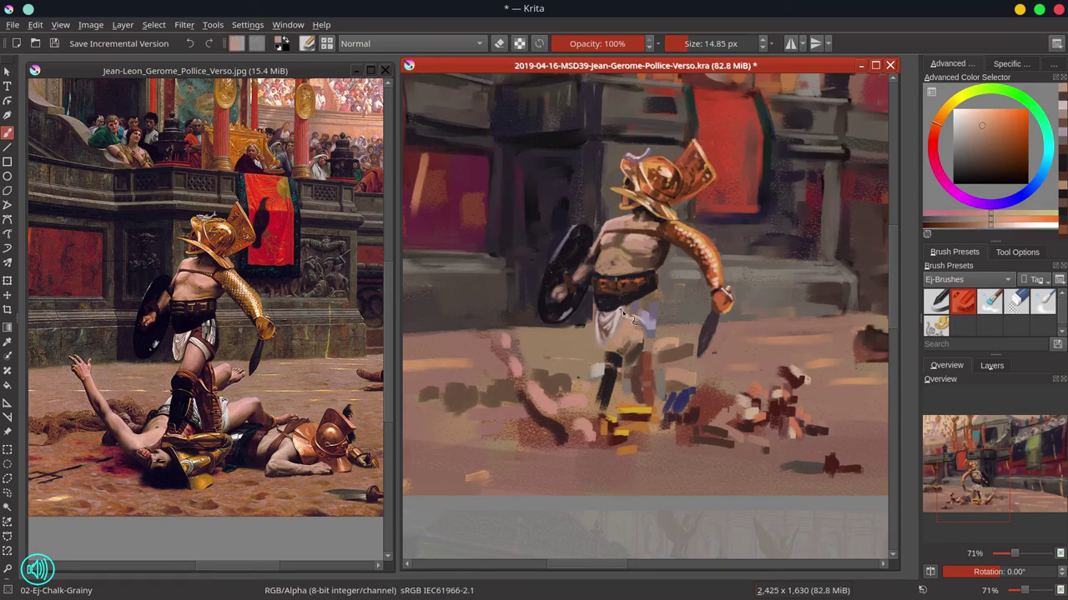
left_click(621, 354, "ctrl")
left_click(996, 160)
left_click(989, 171)
left_click_drag(635, 347, 638, 379)
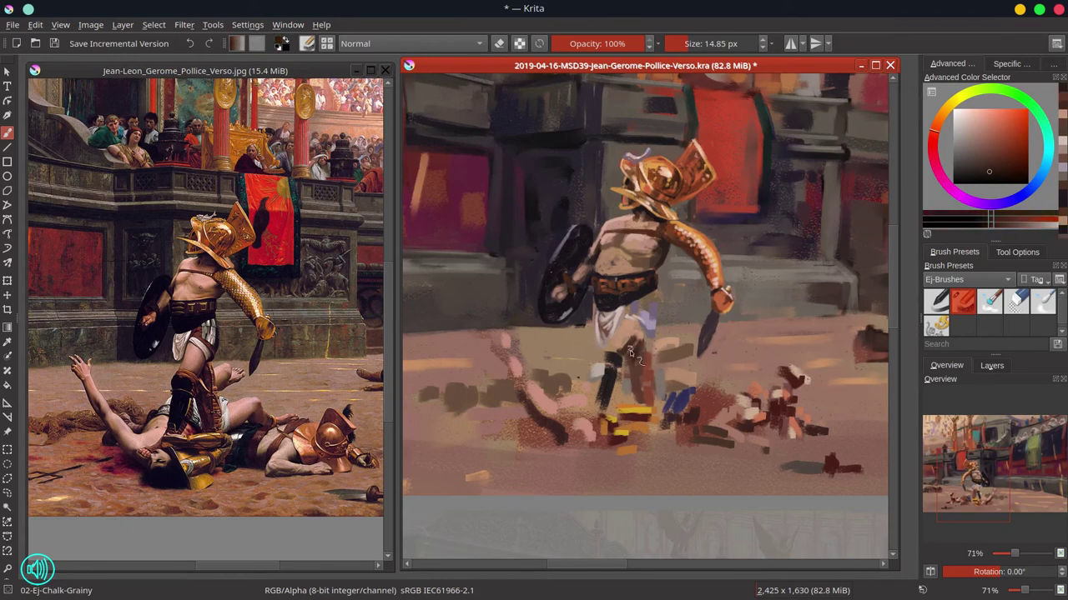
left_click(631, 337, "ctrl")
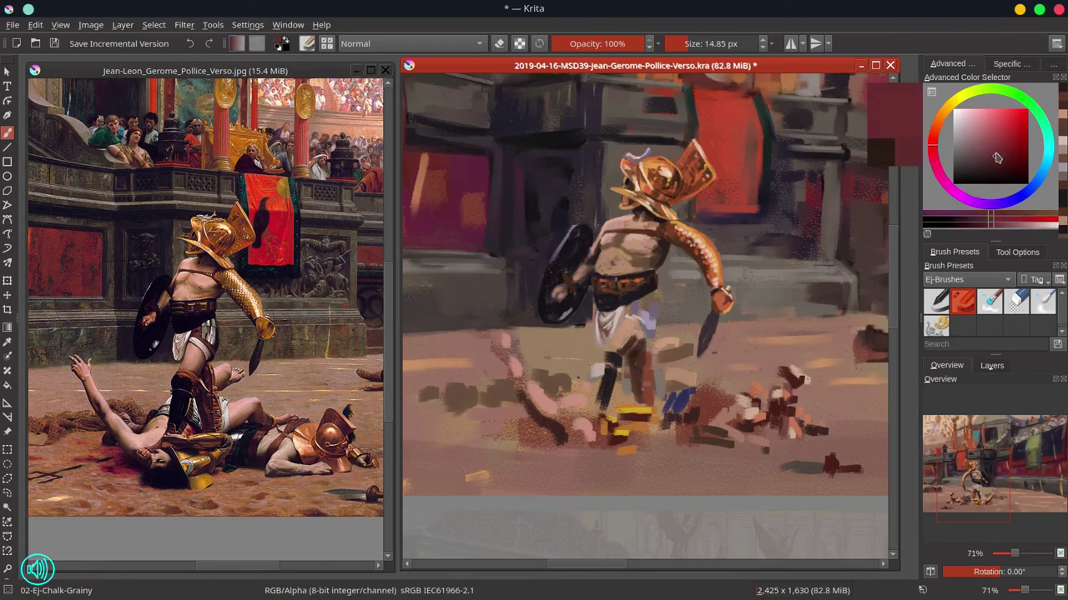
Paint dark violet and reddish shadow patches into the cloth over the rear hip at about 6.52 px.
key("bracketleft")
left_click_drag(652, 330, 627, 304)
left_click(646, 321, "ctrl")
mouse_move(647, 320)
left_mouse_down()
mouse_move(650, 333)
mouse_move(625, 319)
mouse_move(632, 284)
left_mouse_up()
left_click(648, 330, "ctrl")
left_click(646, 298, "ctrl")
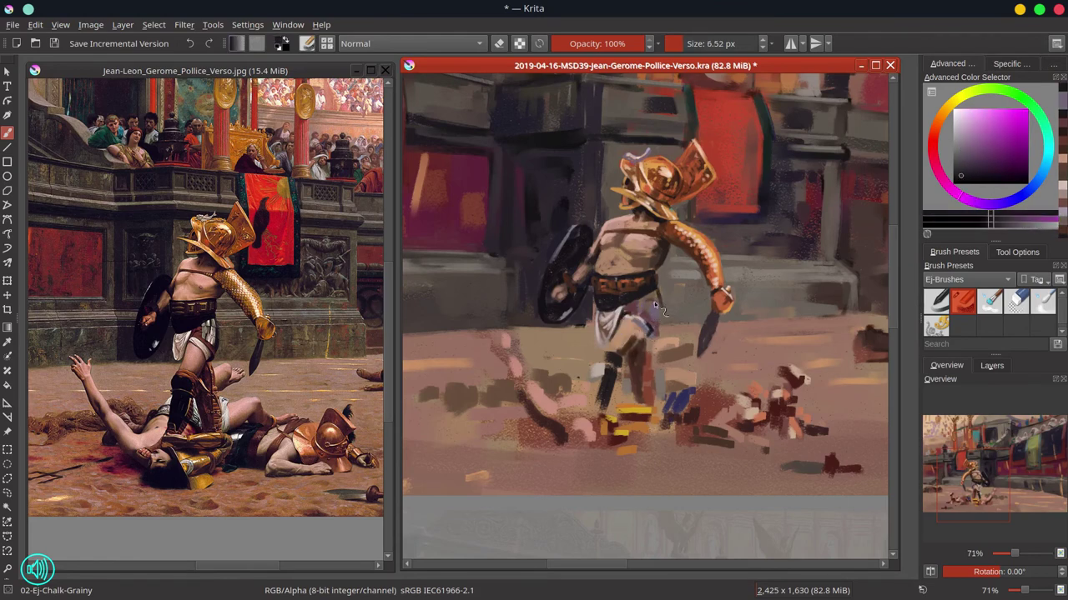
Add off-white fold highlights to the rear hip cloth and adjust its edge with sampled wall grey at 6.52 px.
key("bracketleft")
key("bracketleft")
key("bracketleft")
left_click(661, 313, "ctrl")
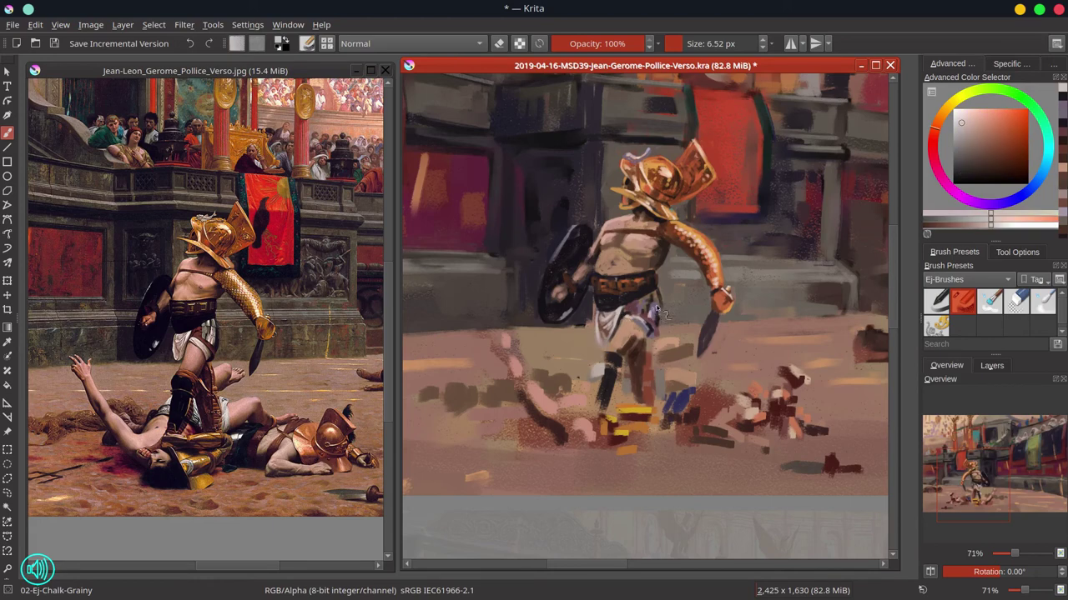
left_click(662, 247, "ctrl")
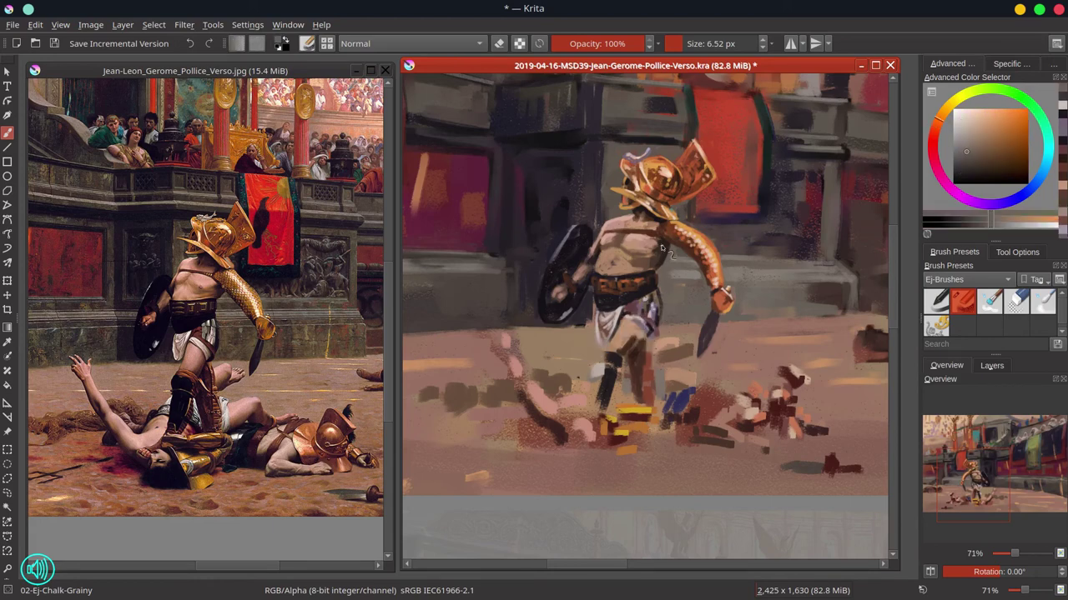
Refine the inner thigh and the loincloth's lower edge with sampled skin and shadow tones at about 5.01 px.
left_click(631, 350, "ctrl")
key("bracketleft")
left_click_drag(632, 350, 626, 355)
left_click(642, 307, "ctrl")
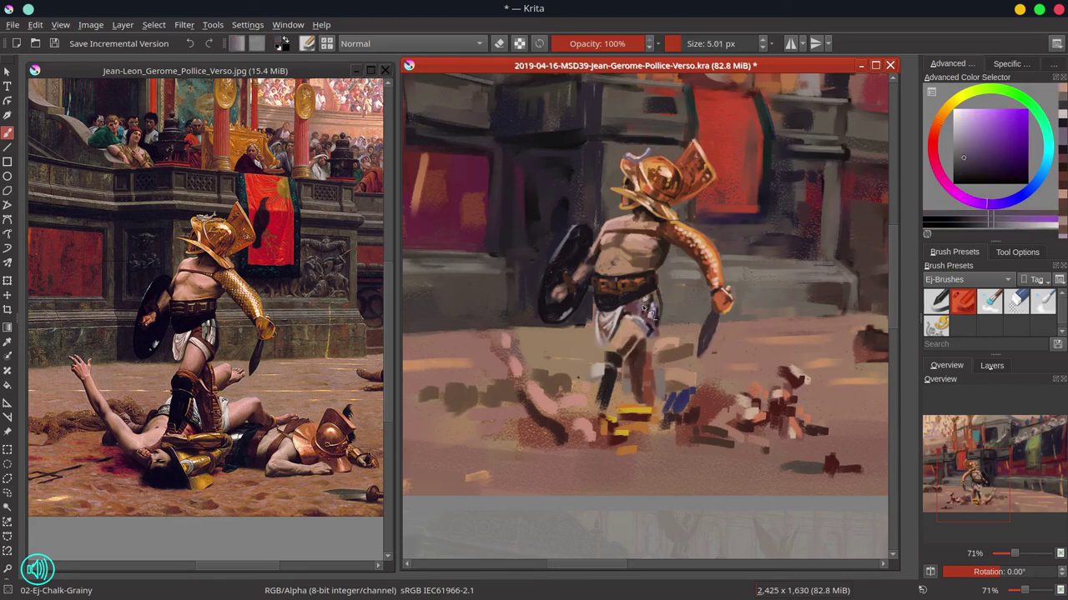
left_click(633, 326, "ctrl")
left_click(600, 359, "ctrl")
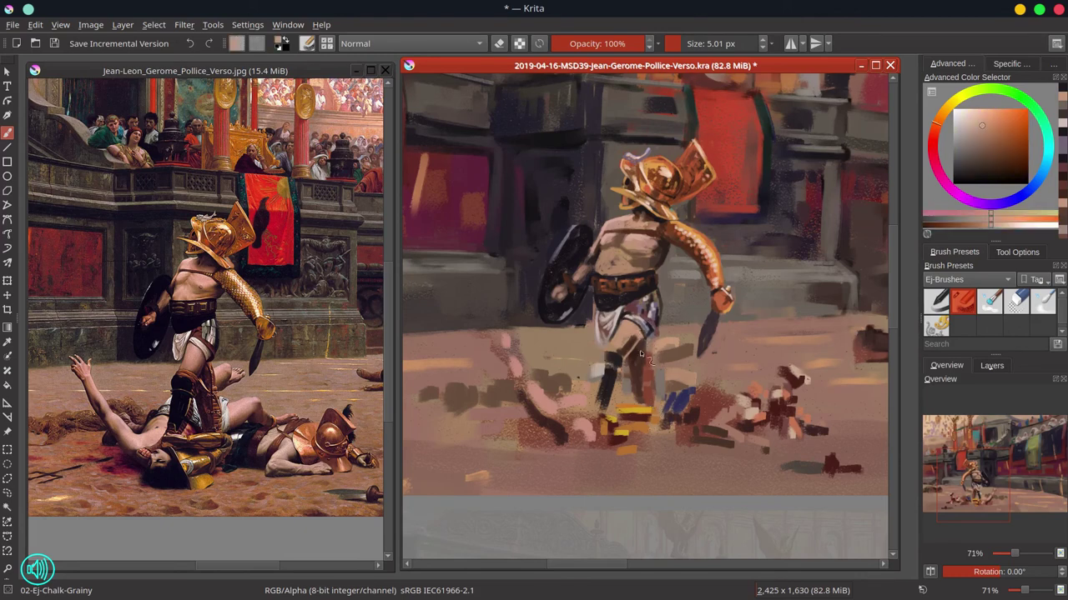
Rework the front thigh and knee with sampled skin and ground tones, enlarging the brush to about 11.36 px.
left_click(594, 372, "ctrl")
mouse_move(604, 366)
left_mouse_down()
mouse_move(598, 372)
mouse_move(617, 351)
mouse_move(620, 395)
left_mouse_up()
left_click(616, 354, "ctrl")
key("bracketright")
key("bracketright")
key("bracketright")
left_click(621, 340, "ctrl")
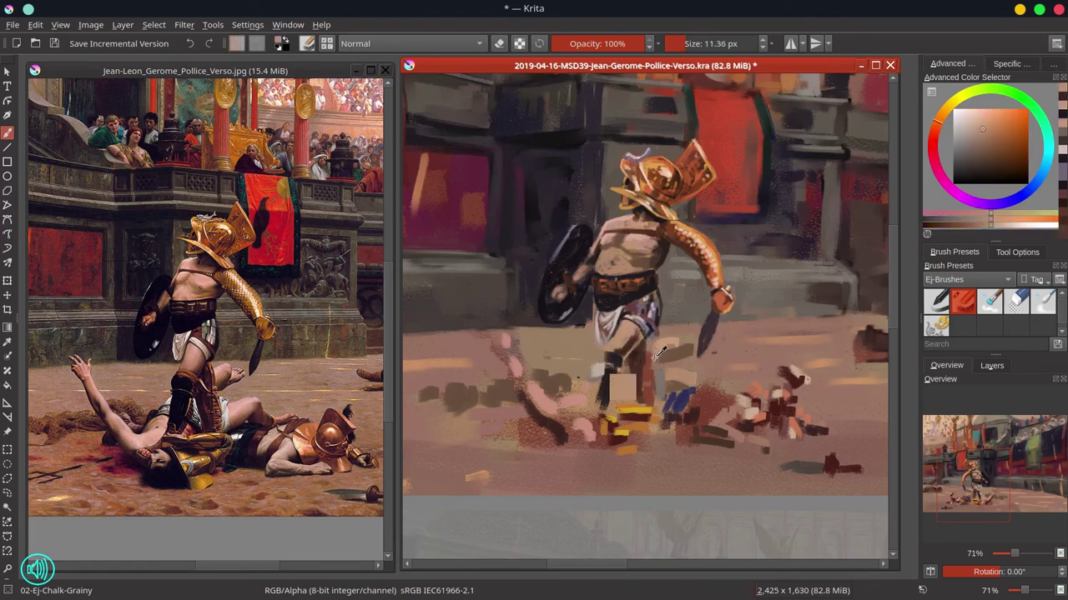
left_click(653, 346, "ctrl")
Shape the front leg's dark greave from knee to ankle with sampled dark and brown tones at about 8.93 px.
mouse_move(622, 350)
left_mouse_down()
mouse_move(608, 378)
mouse_move(623, 374)
mouse_move(614, 386)
mouse_move(611, 357)
mouse_move(596, 403)
left_mouse_up()
left_click(611, 367, "ctrl")
left_click(619, 357, "ctrl")
key("bracketleft")
left_click(613, 383, "ctrl")
left_click(606, 391, "ctrl")
left_click_drag(601, 374, 594, 407)
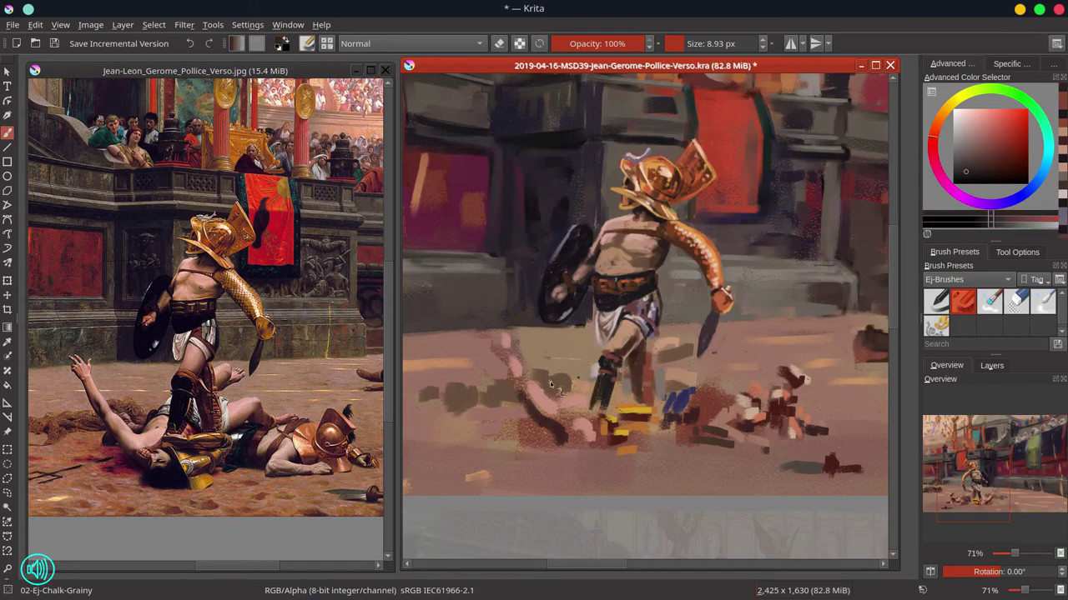
View the whole composition at reduced size and save the painting.
left_click_drag(683, 308, 653, 415)
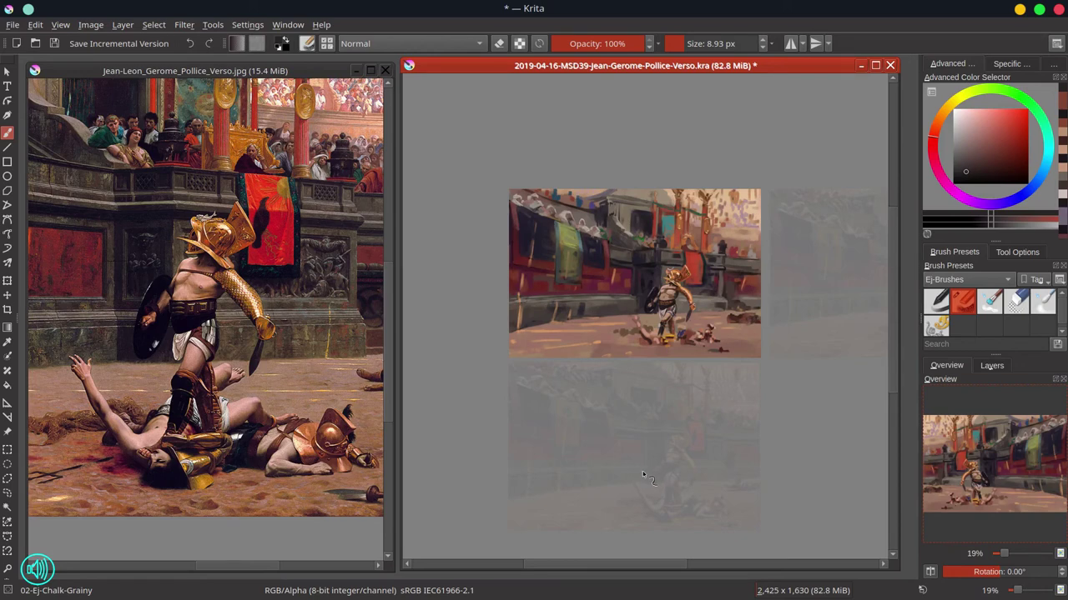
key("ctrl+s")
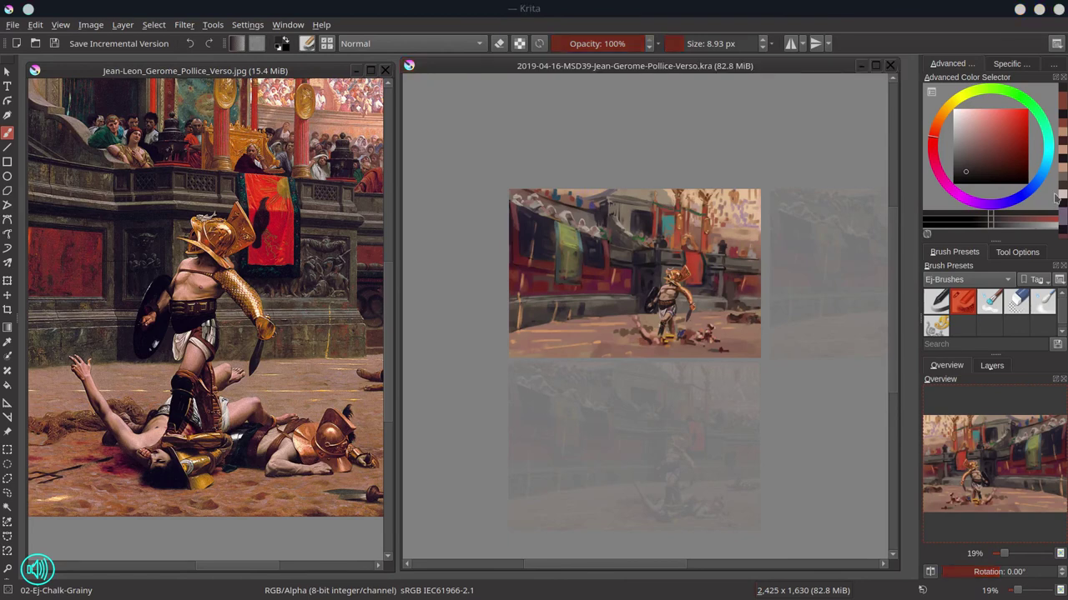
left_click(655, 298)
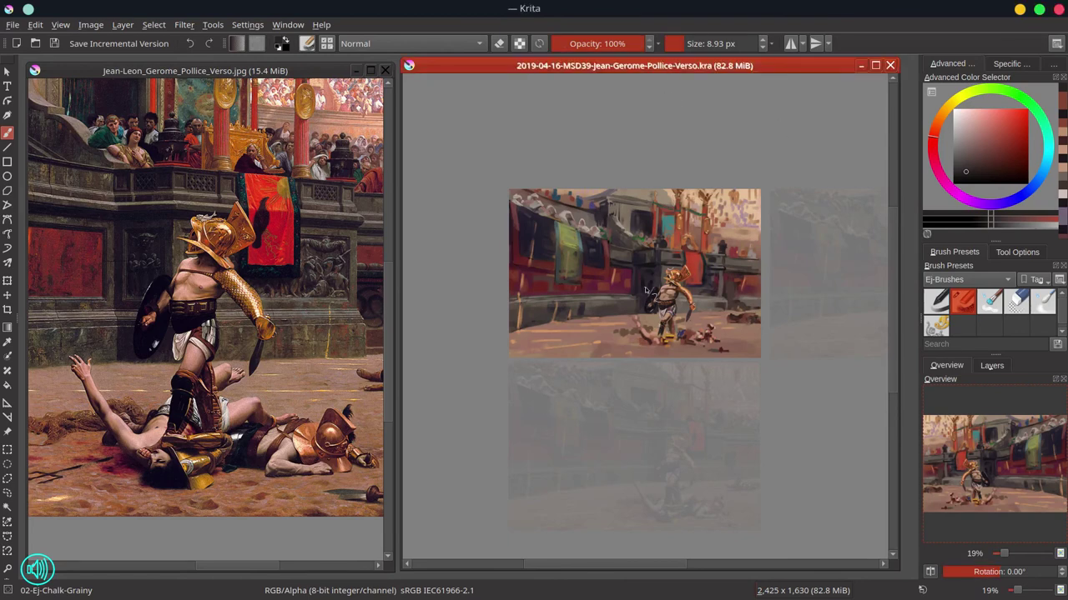
Repaint the standing gladiator's rear lower leg in sampled red-brown tones and add pale cloth beside it at 8.93 px.
mouse_move(652, 295)
left_mouse_down()
mouse_move(739, 320)
mouse_move(695, 346)
mouse_move(659, 412)
left_mouse_up()
left_click(645, 363, "ctrl")
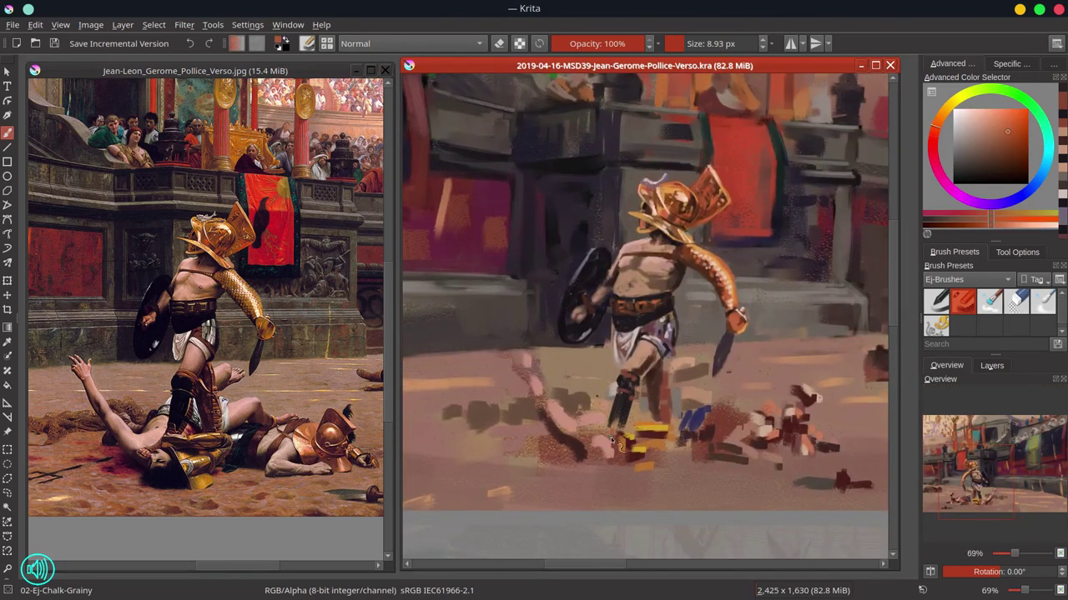
left_click_drag(645, 372, 641, 387)
left_click(642, 403, "ctrl")
left_click(642, 402, "ctrl")
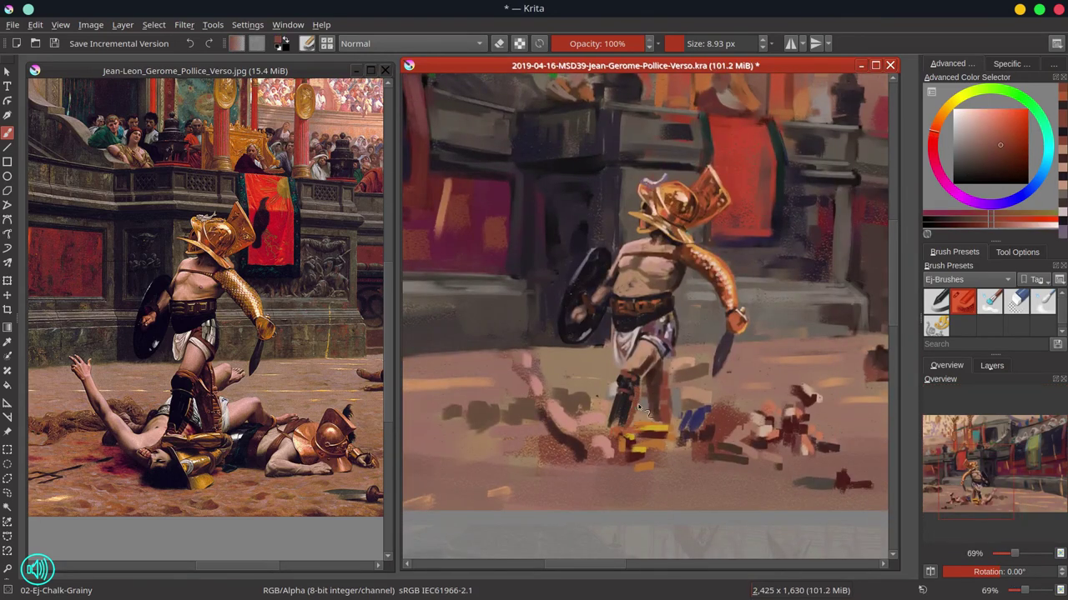
left_click(618, 397, "ctrl")
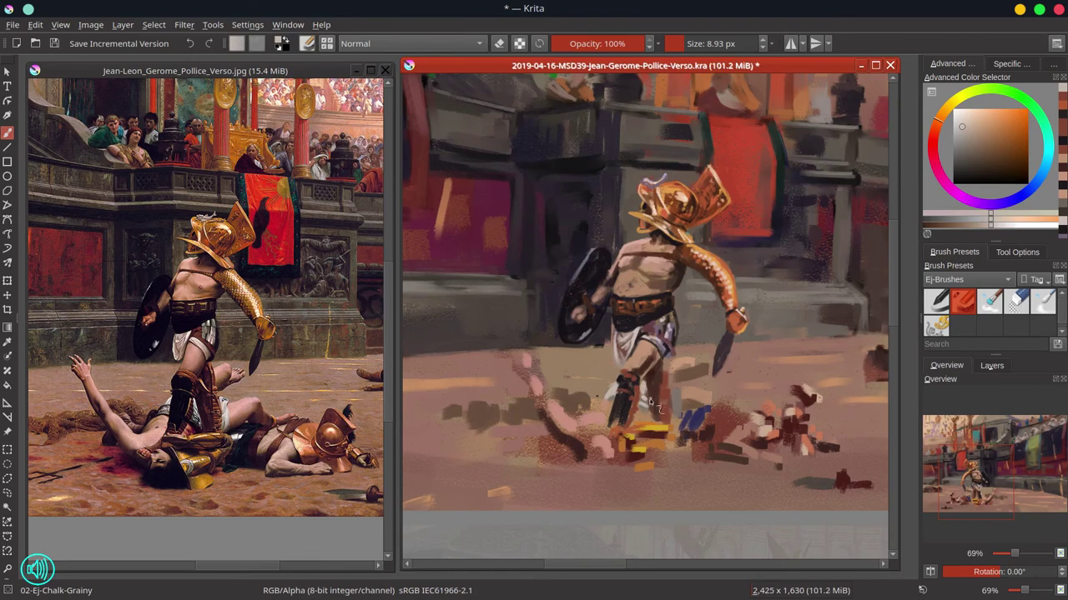
Paint the fallen fighter's lower leg and foot behind the standing gladiator's knee with sampled skin and ground tones.
left_click(667, 380, "ctrl")
left_click(628, 364, "ctrl")
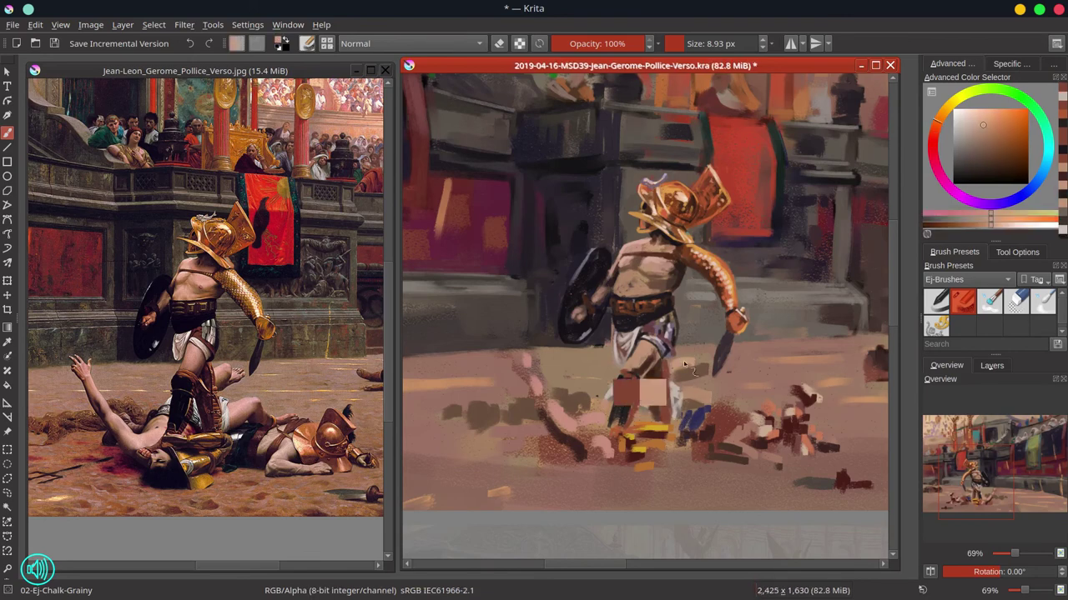
left_click(629, 361, "ctrl")
left_click(618, 363, "ctrl")
mouse_move(676, 361)
left_mouse_down()
mouse_move(691, 358)
mouse_move(674, 374)
mouse_move(707, 369)
left_mouse_up()
left_click(667, 380, "ctrl")
left_click(692, 361, "ctrl")
left_click(646, 390, "ctrl")
left_click(689, 369, "ctrl")
left_click(667, 380, "ctrl")
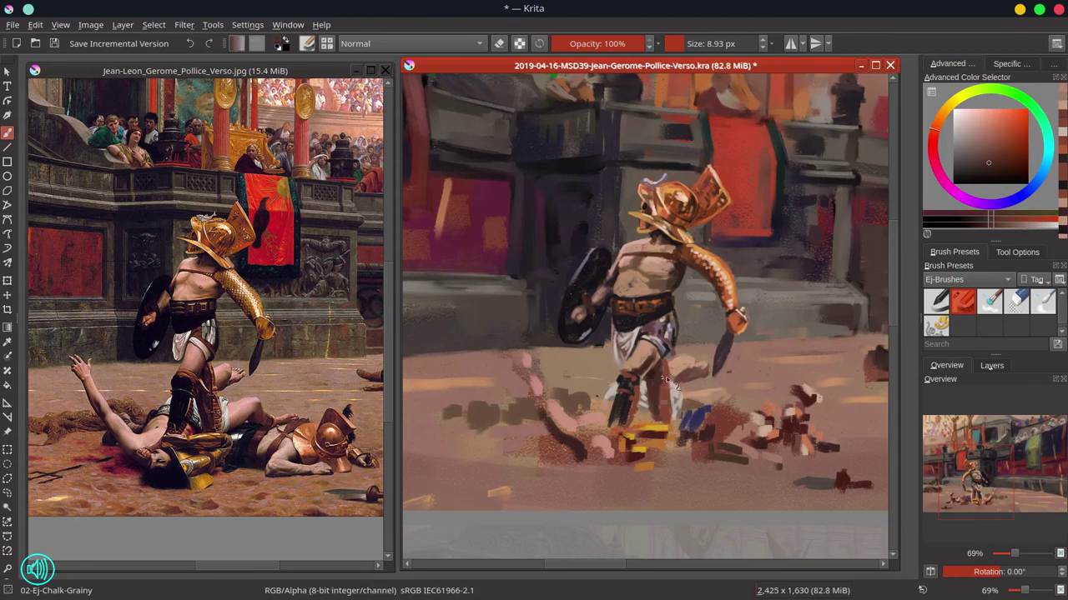
Lay sampled brown tones over the fallen body beside the blue patch at 8.93 px.
left_click(739, 405, "ctrl")
left_click(737, 415, "ctrl")
left_click_drag(738, 412, 756, 408)
left_click(763, 387, "ctrl")
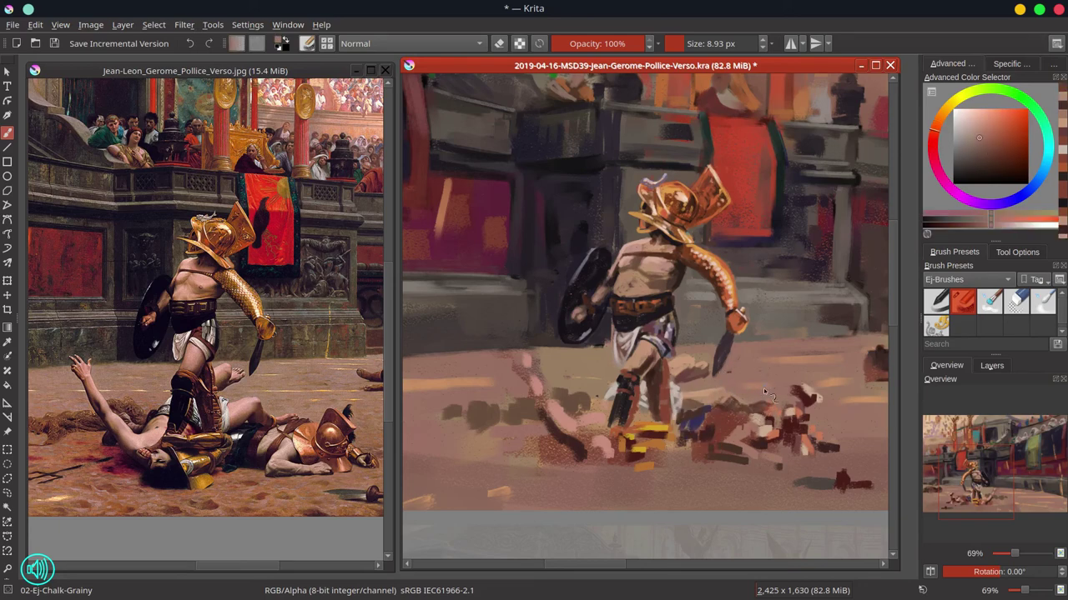
Shape the fallen fighter's shoulder beside the dark greave with sampled skin and brown tones.
left_click(640, 404, "ctrl")
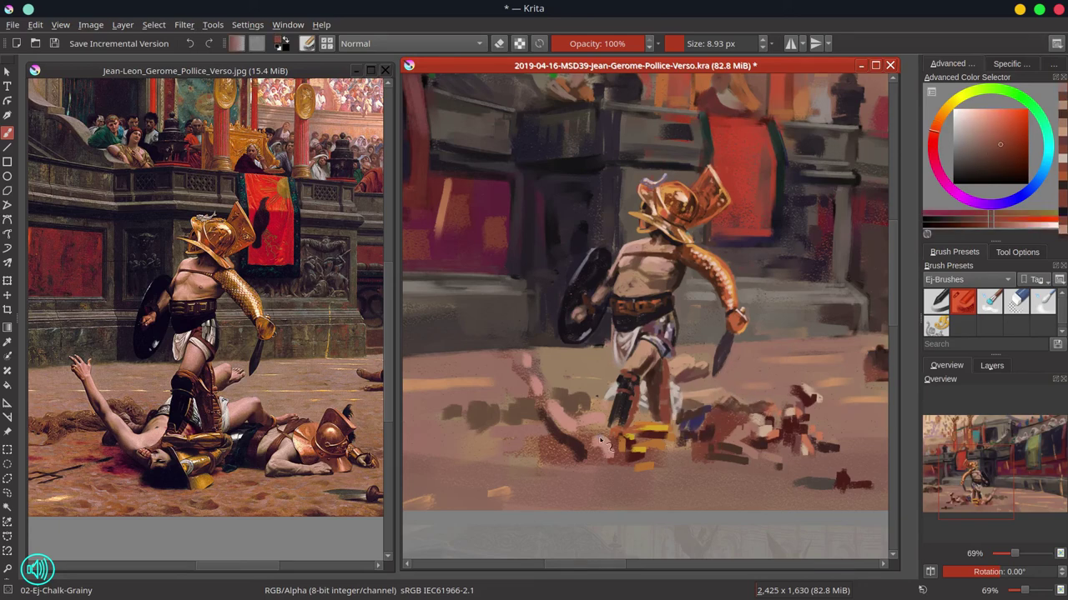
mouse_move(621, 395)
left_mouse_down()
mouse_move(615, 409)
mouse_move(610, 386)
left_mouse_up()
left_click(610, 427, "ctrl")
left_click(609, 397, "ctrl")
left_click(597, 407, "ctrl")
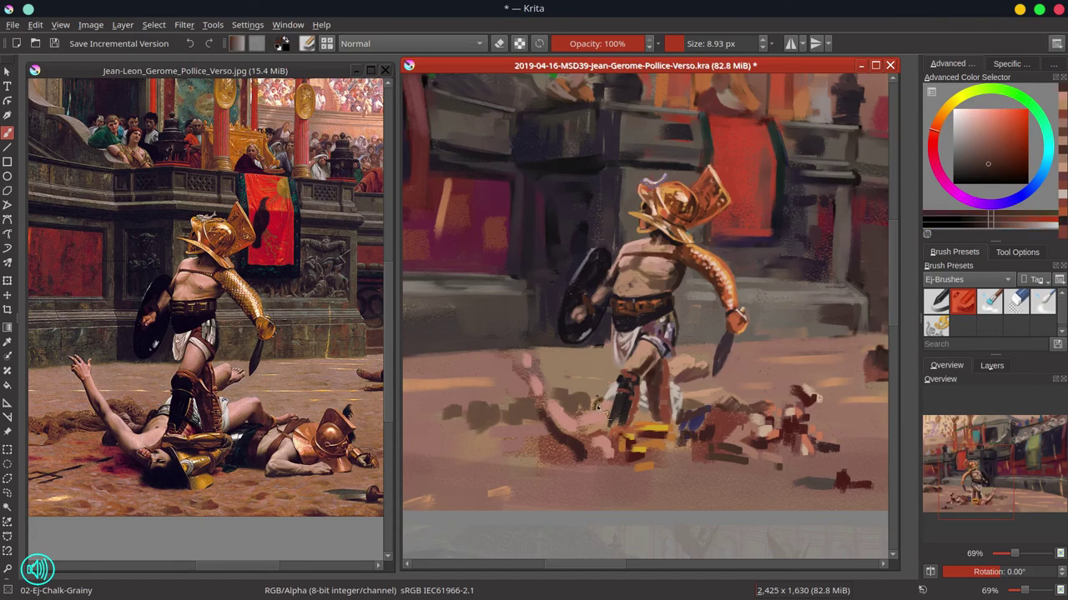
Block in the fallen fighter's dark hair with sampled near-black and place the first facial mark at about 6.52 px.
left_click(249, 71)
mouse_move(247, 108)
left_mouse_down()
mouse_move(184, 483)
mouse_move(171, 500)
left_mouse_up()
left_click(597, 65)
mouse_move(602, 116)
left_mouse_down()
mouse_move(668, 484)
mouse_move(684, 500)
left_mouse_up()
left_click(711, 180, "ctrl")
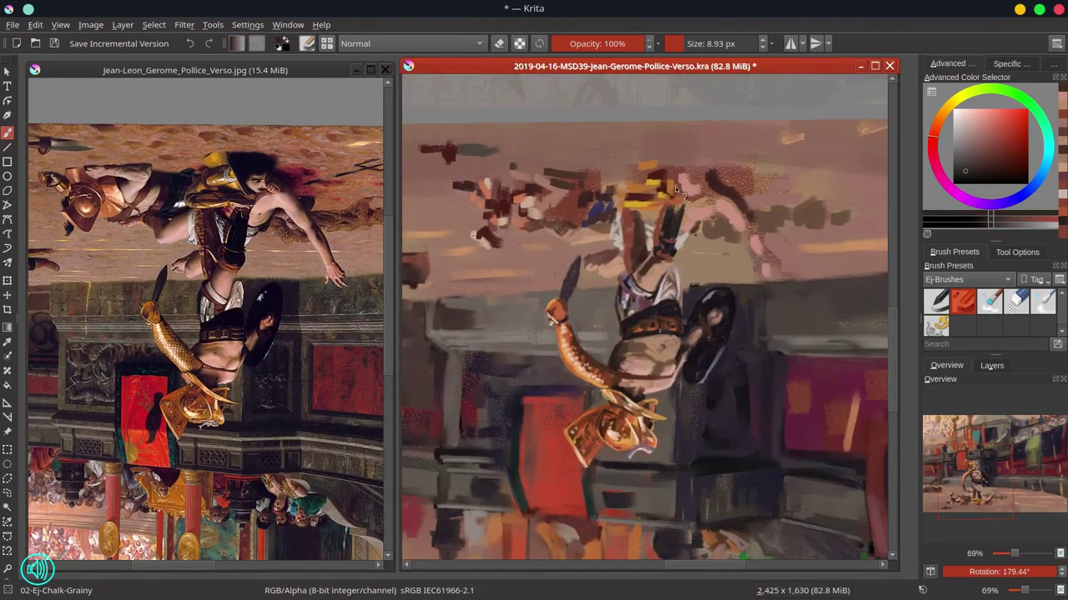
left_click_drag(680, 172, 697, 173)
left_click(711, 178, "ctrl")
key("bracketleft")
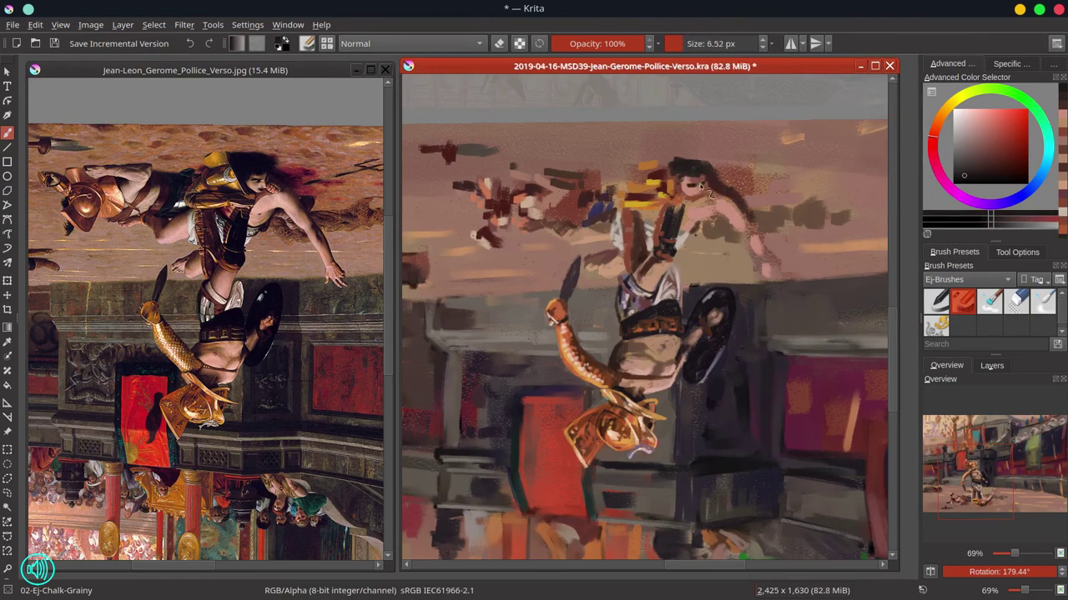
Paint the fallen fighter's eyes, nose and mouth area with sampled skin and shadow tones using a smaller brush.
left_click(696, 196, "ctrl")
key("bracketleft")
left_click_drag(697, 192, 704, 200)
left_click(693, 186, "ctrl")
left_click(700, 191, "ctrl")
left_click(696, 195, "ctrl")
left_click(709, 213, "ctrl")
left_click(686, 167, "ctrl")
Enlarge the brush and tighten the contour of the fallen fighter's hair and shoulder, ending with a brush of about 11.44 px.
left_click_drag(715, 122, 889, 139, "shift")
mouse_move(671, 177)
left_mouse_down()
mouse_move(674, 163)
mouse_move(699, 158)
left_mouse_up()
left_click_drag(697, 159, 729, 197)
left_click(719, 189, "ctrl")
left_click_drag(695, 119, 642, 118, "shift")
Refine the fallen fighter's chest beside the greave and the edge of his face with sampled tones.
left_click(673, 208, "ctrl")
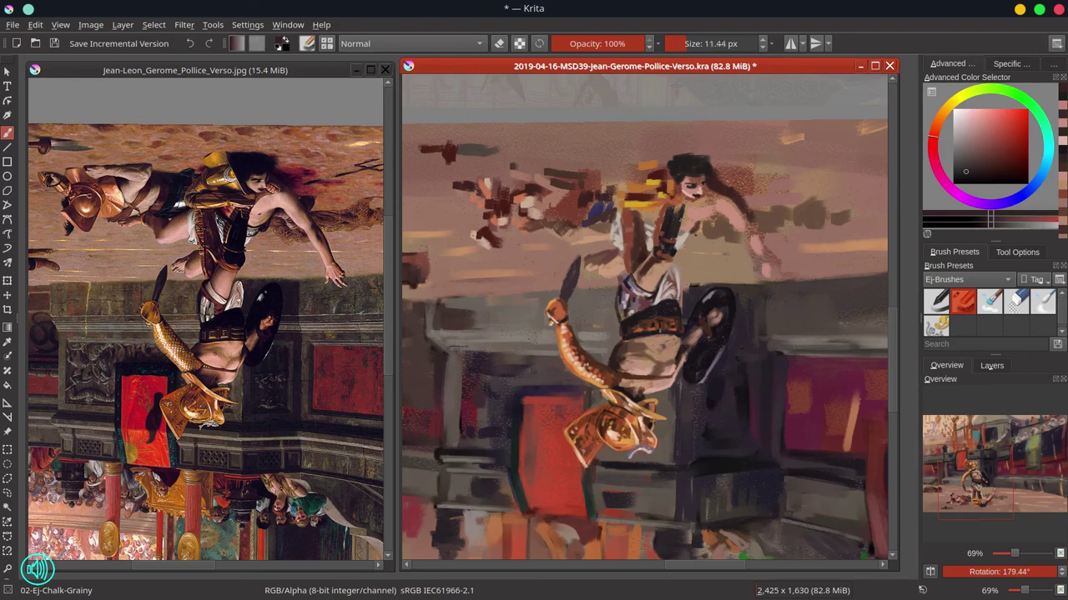
left_click(666, 200, "ctrl")
mouse_move(682, 205)
left_mouse_down()
mouse_move(677, 237)
mouse_move(697, 207)
mouse_move(677, 255)
left_mouse_up()
left_click(706, 188, "ctrl")
left_click(705, 186, "ctrl")
left_click_drag(706, 190, 712, 195)
Shape the fallen fighter's golden helmet and its dark rim with sampled dark, gold and brown tones, ending at about 8.06 px.
mouse_move(713, 191)
left_mouse_down("shift")
mouse_move(642, 191)
mouse_move(627, 212)
mouse_move(620, 192)
mouse_move(637, 184)
left_mouse_up("shift")
left_click(644, 218, "ctrl")
left_click_drag(634, 190, 676, 173)
left_click(677, 177, "ctrl")
left_click(677, 196, "ctrl")
mouse_move(684, 193)
left_mouse_down("shift")
mouse_move(661, 206)
mouse_move(681, 212)
mouse_move(645, 209)
mouse_move(649, 226)
left_mouse_up("shift")
left_click(647, 203, "ctrl")
left_click(932, 144)
left_click(1002, 146)
left_click(679, 202, "ctrl")
left_click(684, 216, "ctrl")
left_click(705, 172, "ctrl")
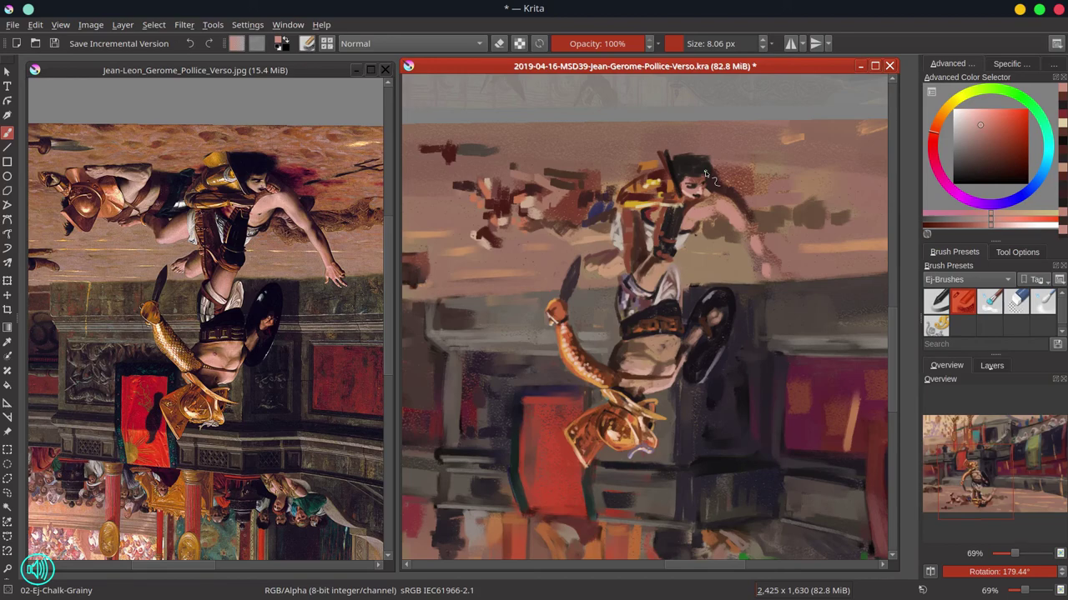
Set both views upright and horizontally mirrored, and save the painting.
key("5")
key("5")
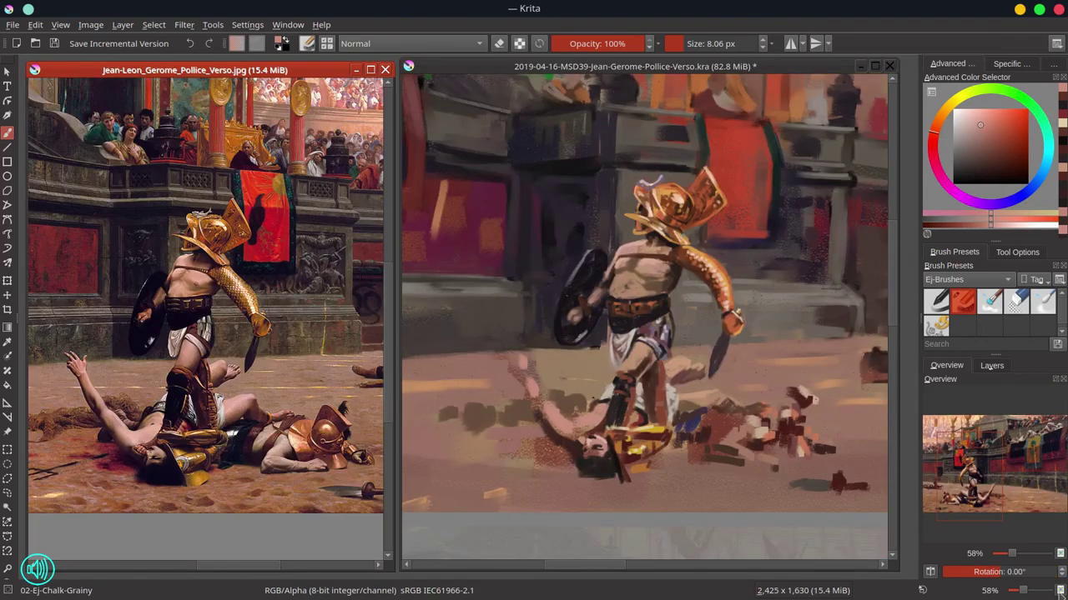
left_click(929, 572)
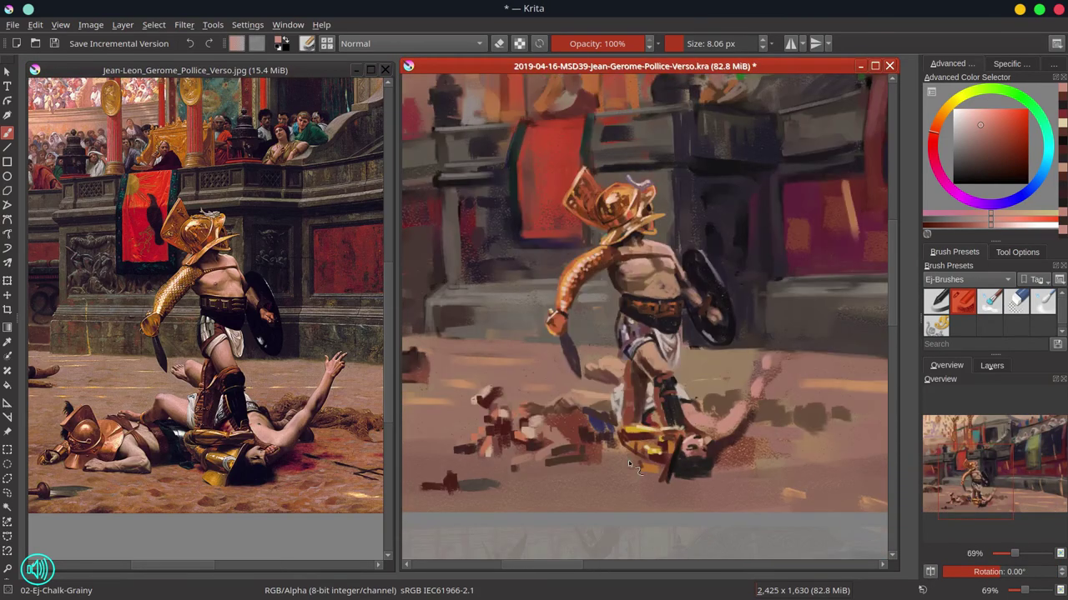
key("ctrl+s")
Define the fallen fighter's shoulder, raised forearm and open hand with sampled shadow, skin and ground tones, enlarging the brush to 18.29 px.
left_click(720, 446, "ctrl")
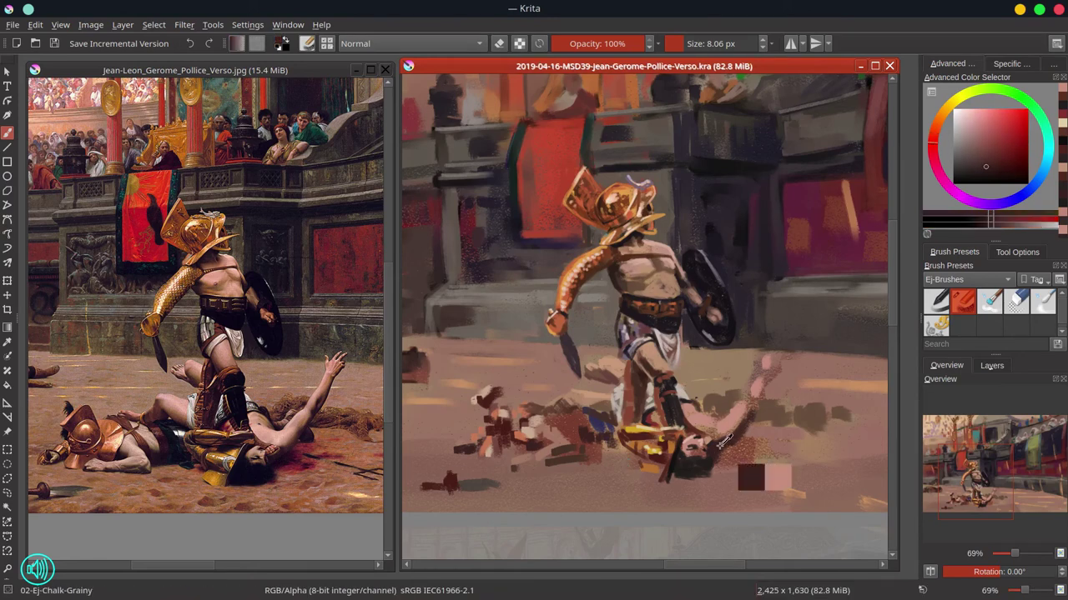
left_click_drag(685, 402, 700, 411)
left_click_drag(714, 421, 710, 422)
mouse_move(748, 397)
left_mouse_down()
mouse_move(771, 360)
mouse_move(771, 371)
mouse_move(786, 372)
mouse_move(782, 356)
left_mouse_up()
left_click(780, 372, "ctrl")
left_click(787, 370, "ctrl")
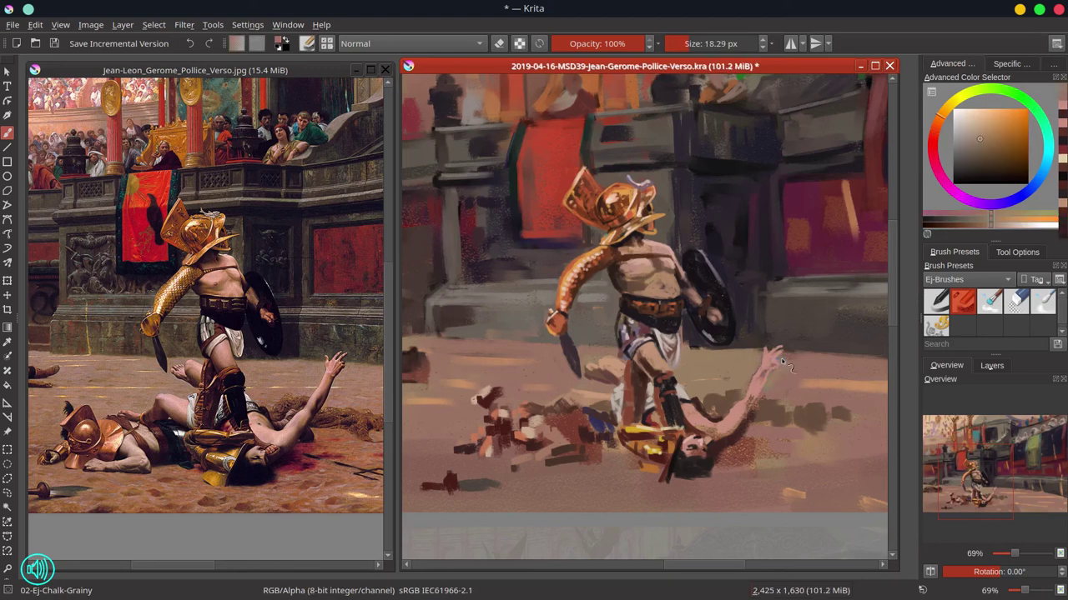
Shade the raised arm's elbow and forearm with sampled red-brown and dark tones, reducing the brush to 5.88 px.
left_click(760, 387, "ctrl")
left_click(752, 418, "ctrl")
left_click(752, 418, "ctrl")
left_click_drag(748, 417, 754, 410)
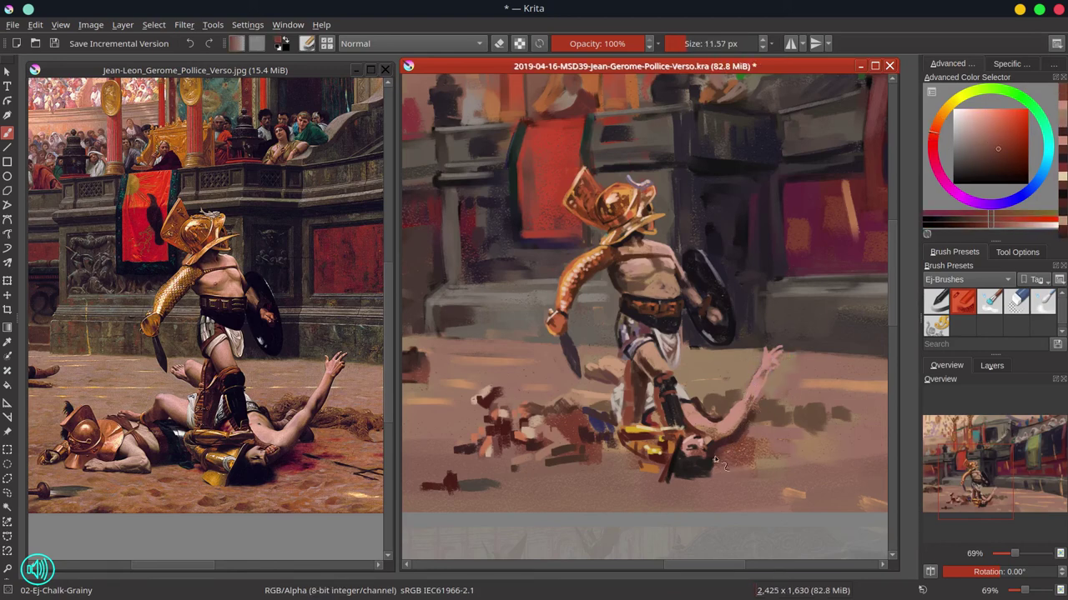
left_click(724, 447, "ctrl")
left_click_drag(726, 454, 719, 453)
left_click_drag(749, 407, 768, 373)
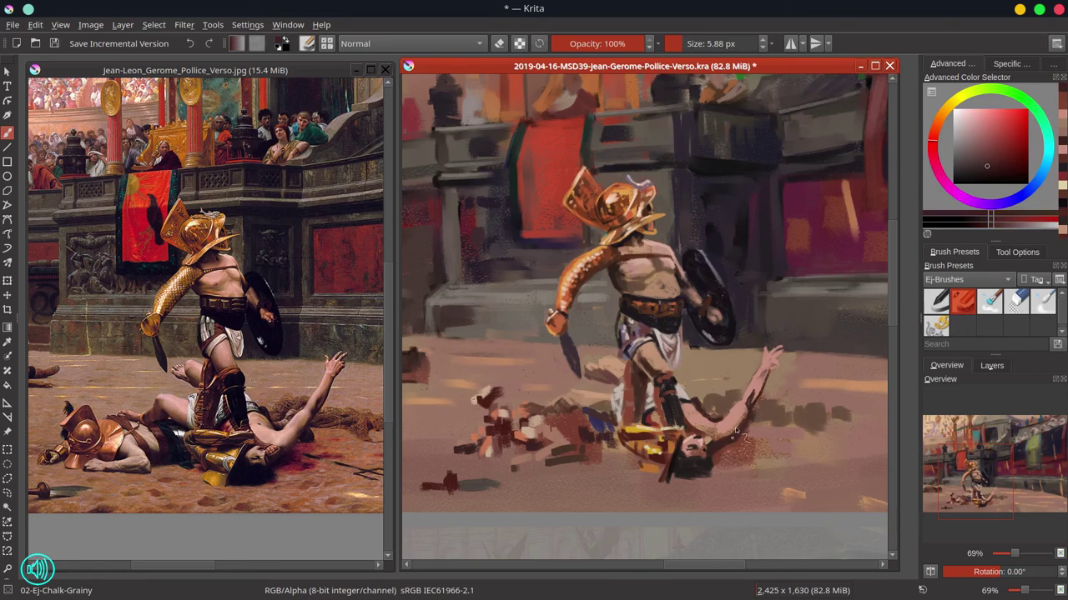
Paint the dark reddish shadow on the ground beneath the fallen fighter's elbow at about 11.41 px.
left_click(745, 438, "ctrl")
left_click_drag(745, 437, 752, 437)
left_click_drag(748, 426, 753, 438)
left_click(755, 442, "ctrl")
mouse_move(1000, 174)
left_mouse_down()
mouse_move(1009, 168)
mouse_move(984, 175)
left_mouse_up()
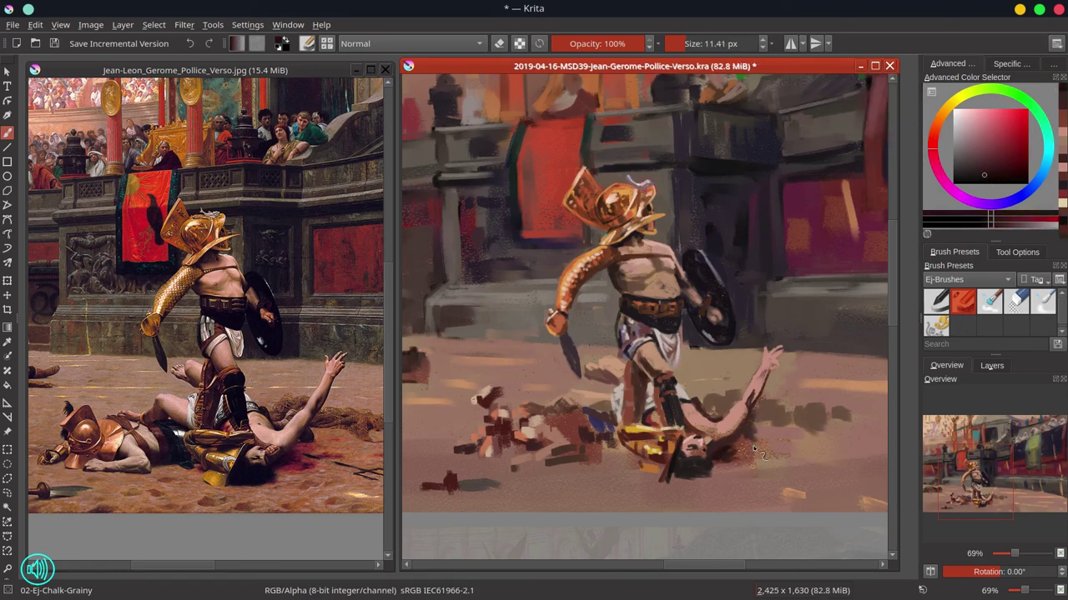
left_click(784, 357, "ctrl")
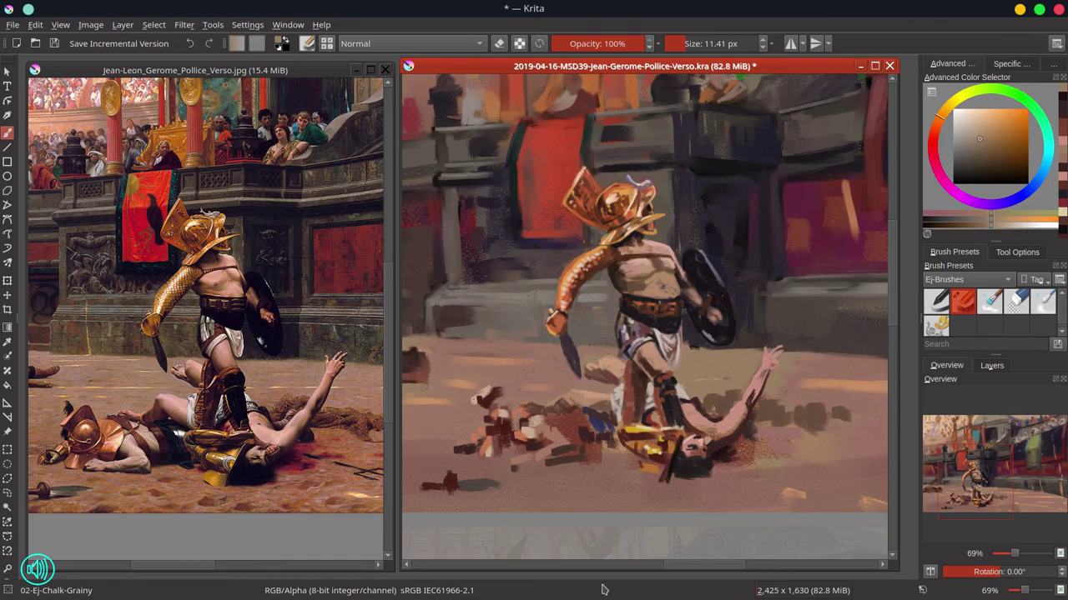
Darken the shadows around the blue cloth and golden helmet between the two fallen fighters with sampled tones at 11.41 px.
left_click(584, 421, "ctrl")
mouse_move(584, 421)
left_mouse_down()
mouse_move(574, 465)
mouse_move(617, 453)
mouse_move(615, 442)
mouse_move(664, 476)
mouse_move(602, 460)
mouse_move(579, 439)
mouse_move(619, 433)
left_mouse_up()
left_click(638, 431, "ctrl")
left_click(659, 422, "ctrl")
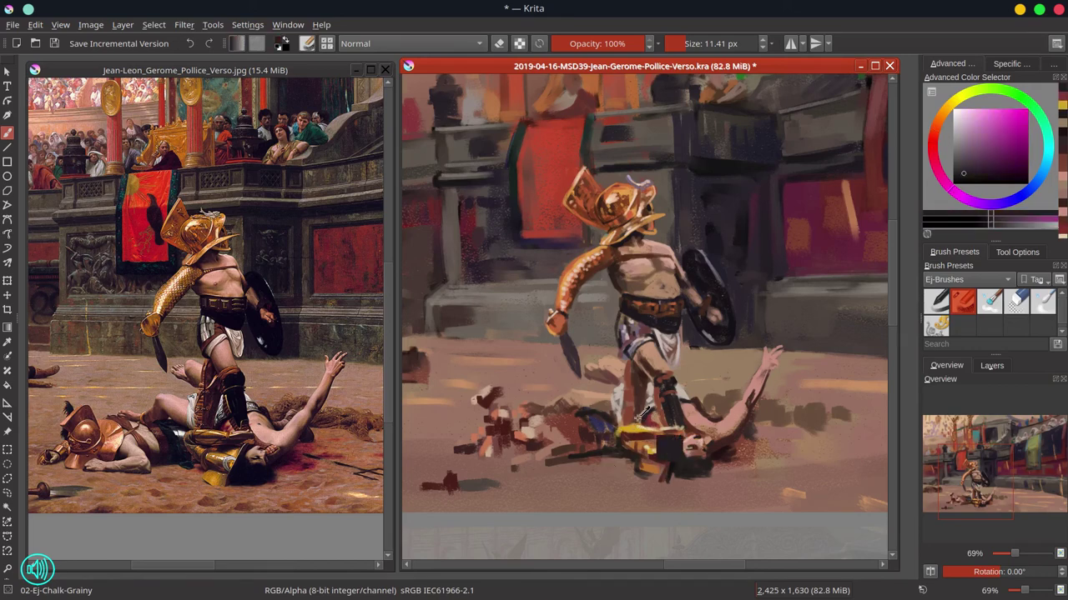
left_click(654, 422, "ctrl")
Paint the deep red bloodstain beside the fallen fighter's head and save the painting.
left_click(1006, 151)
mouse_move(744, 438)
left_mouse_down()
mouse_move(761, 456)
mouse_move(720, 463)
left_mouse_up()
left_click(710, 464, "ctrl")
left_click(671, 384, "ctrl")
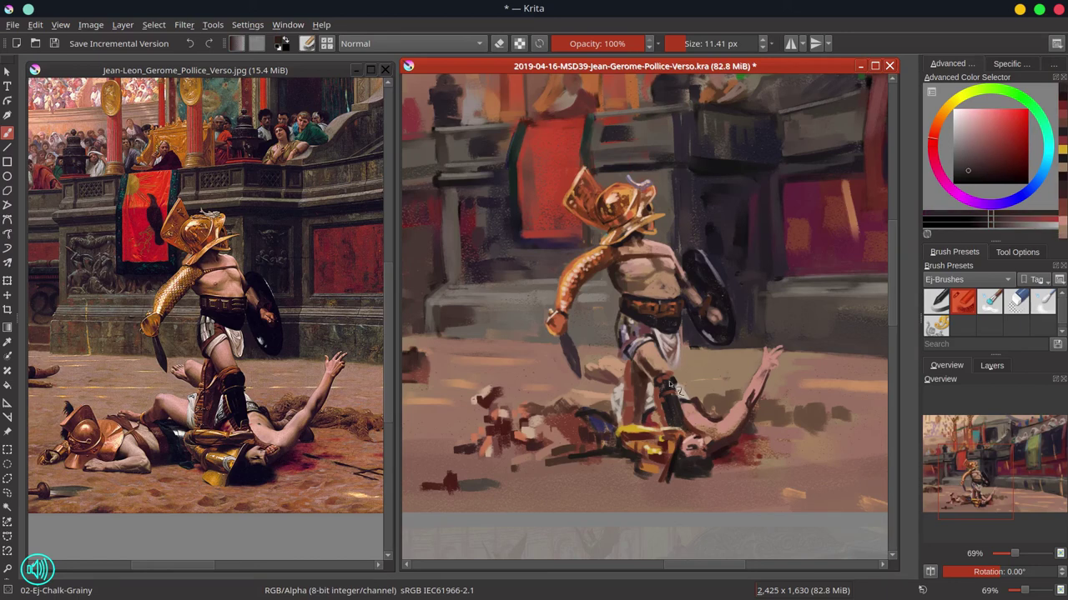
key("ctrl+s")
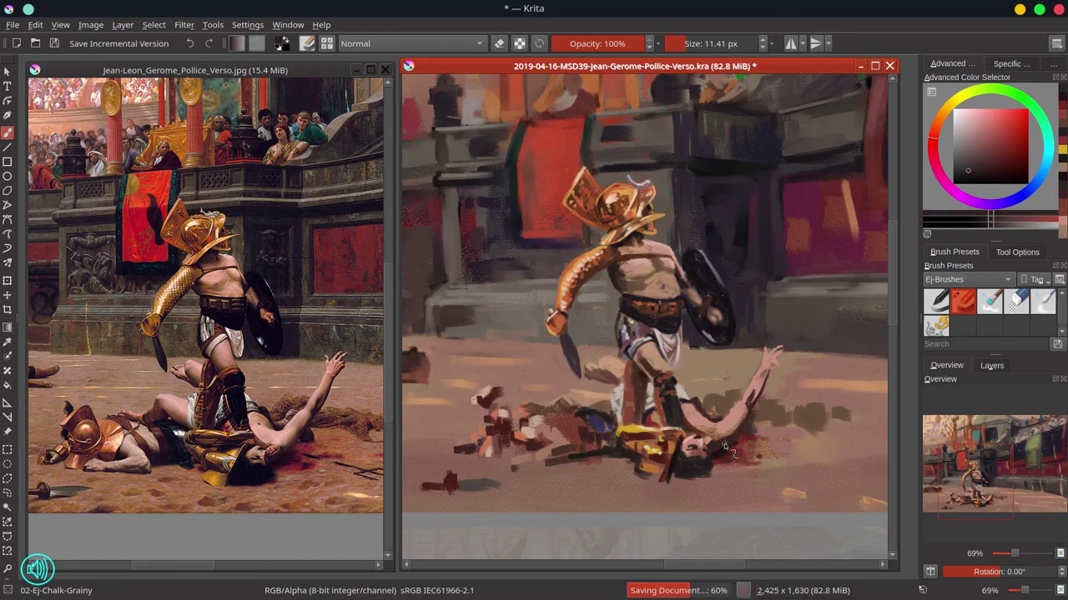
Block in the second fallen gladiator's crested helmet with sampled reddish-brown and lighter tones.
left_click(503, 417, "ctrl")
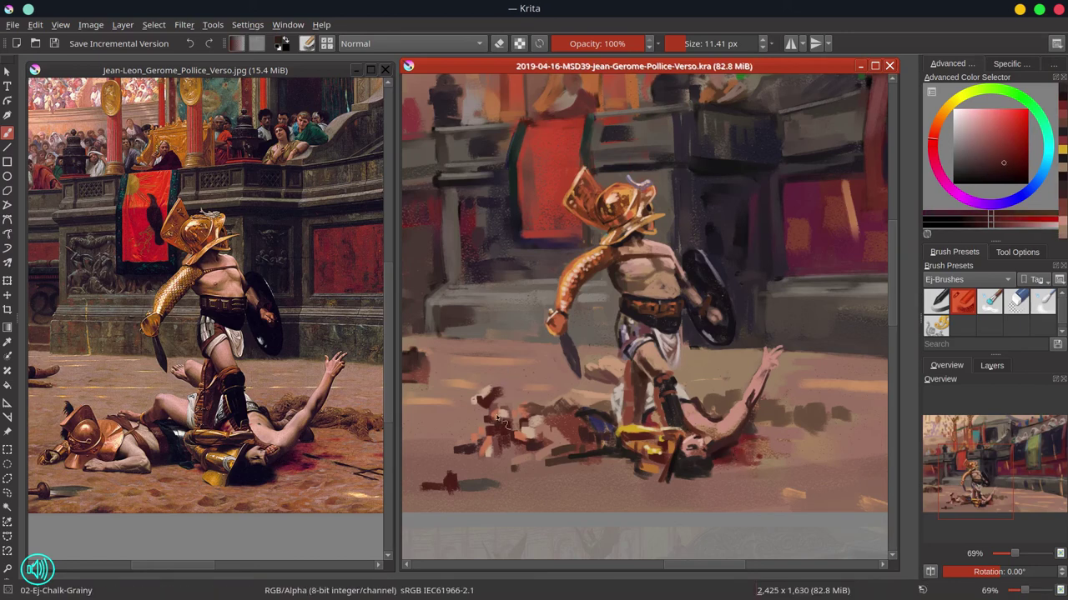
mouse_move(500, 415)
left_mouse_down()
mouse_move(476, 402)
mouse_move(506, 387)
mouse_move(491, 432)
mouse_move(513, 437)
mouse_move(527, 409)
mouse_move(515, 436)
mouse_move(523, 413)
mouse_move(541, 424)
mouse_move(532, 454)
mouse_move(478, 453)
mouse_move(468, 386)
mouse_move(537, 447)
mouse_move(651, 432)
mouse_move(502, 464)
left_mouse_up()
left_click(492, 389, "ctrl")
left_click(488, 406, "ctrl")
left_click(495, 396, "ctrl")
left_click(527, 424, "ctrl")
Build up the second fallen gladiator's shoulder and forearm with sampled brown and skin tones at 9.81 px.
left_click(488, 432, "ctrl")
left_click(528, 423, "ctrl")
left_click(501, 432, "ctrl")
left_click(529, 432, "ctrl")
left_click(569, 462, "ctrl")
left_click(682, 454, "ctrl")
left_click(543, 442, "ctrl")
left_click(557, 435, "ctrl")
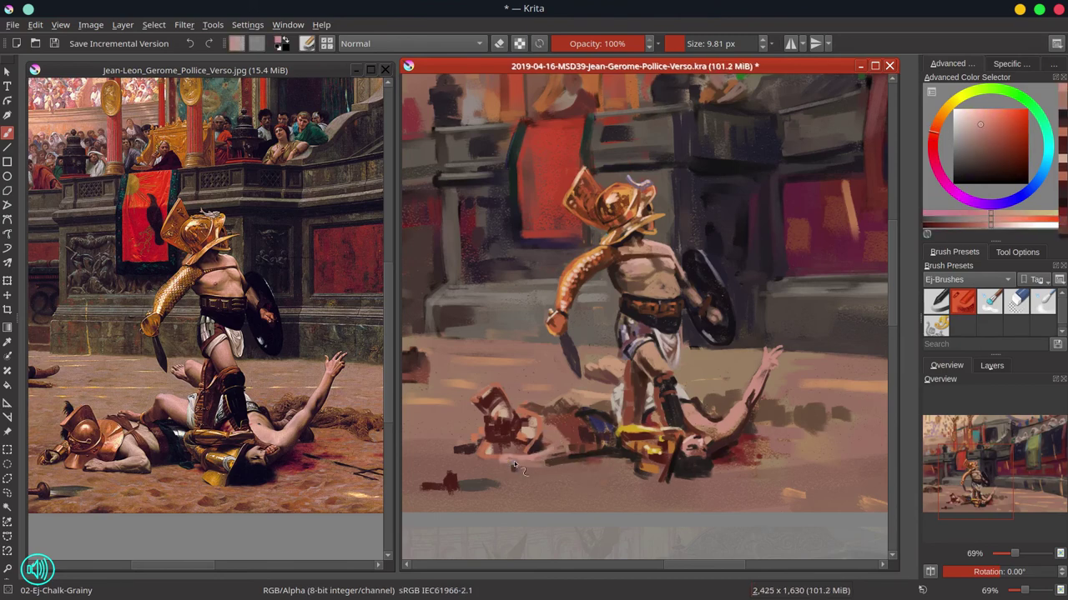
Shape the second fallen gladiator's upper arm and torso with sampled skin and ground tones at 9.81 px.
left_click(551, 444, "ctrl")
left_click(577, 474, "ctrl")
left_click_drag(554, 441, 569, 467)
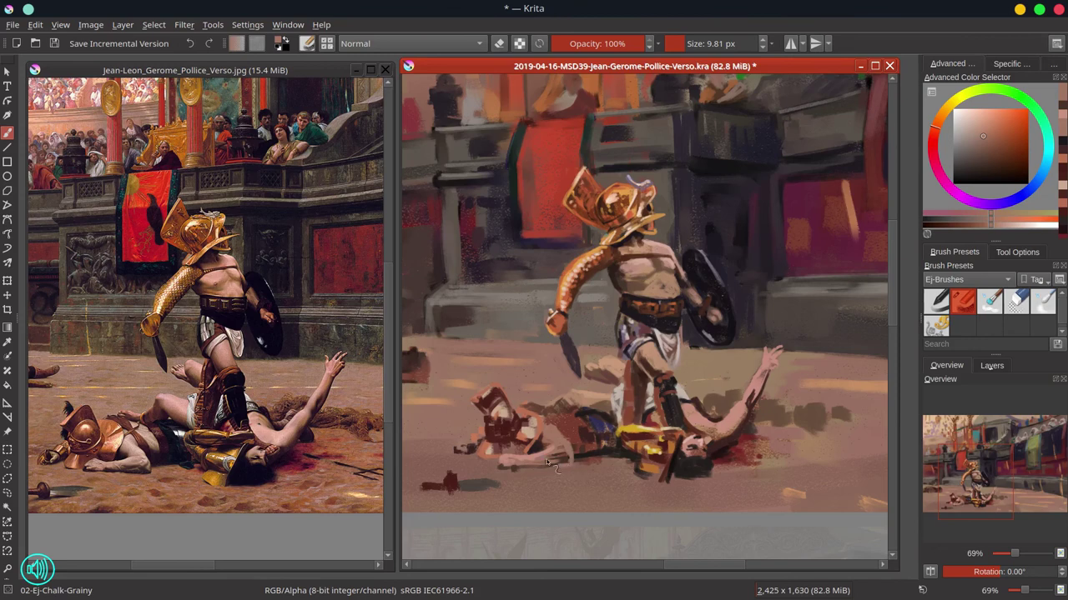
left_click(474, 451, "ctrl")
left_click(589, 437)
left_click(556, 406, "ctrl")
mouse_move(574, 424)
left_mouse_down()
mouse_move(565, 439)
mouse_move(562, 427)
mouse_move(584, 449)
left_mouse_up()
Refine the second fallen gladiator's back, waist and arm shadow with brown and ground tones, and check the whole composition.
left_click(987, 160)
left_click(548, 430, "ctrl")
left_click(629, 471, "ctrl")
left_click_drag(594, 409, 582, 397)
left_click(583, 452, "ctrl")
mouse_move(578, 460)
left_mouse_down()
mouse_move(567, 465)
mouse_move(574, 458)
left_mouse_up()
left_click(524, 473, "ctrl")
scroll(636, 424, "down", 5)
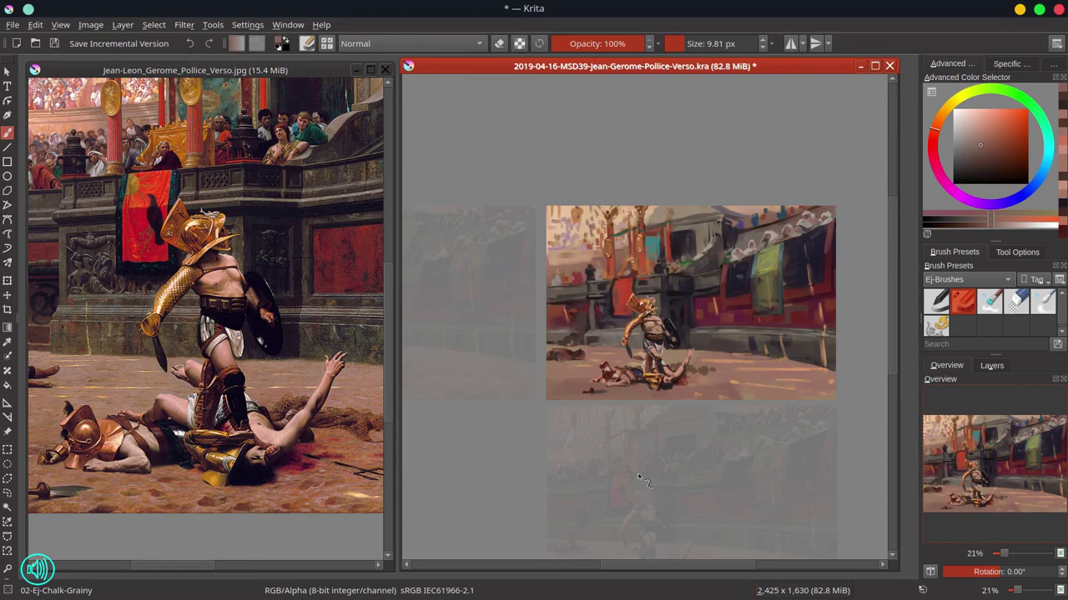
scroll(638, 477, "up", 5)
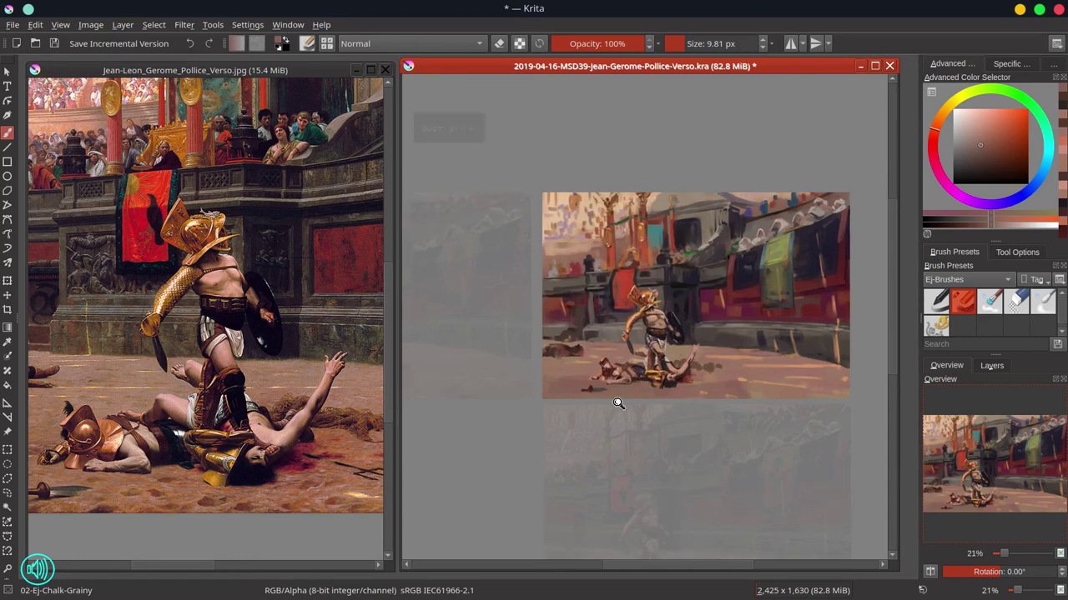
Add pale highlights to the second fallen gladiator's helmet, shoulder and hand at 5.80 px.
left_click(505, 402, "ctrl")
mouse_move(504, 417)
left_mouse_down()
mouse_move(479, 419)
mouse_move(506, 427)
mouse_move(512, 402)
mouse_move(477, 385)
left_mouse_up()
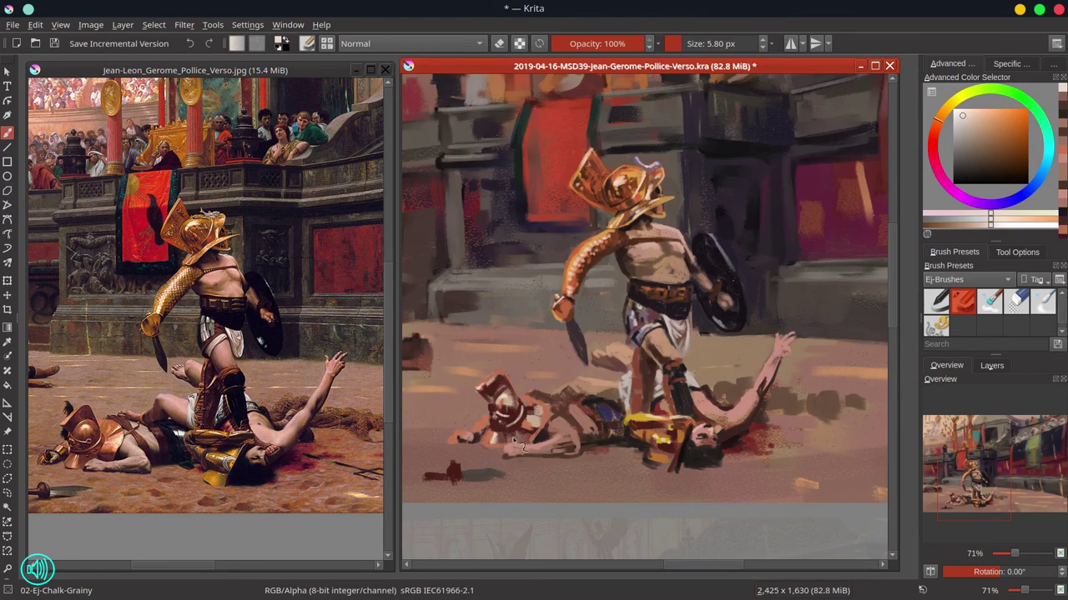
mouse_move(528, 420)
left_mouse_down()
mouse_move(542, 417)
mouse_move(536, 407)
left_mouse_up()
left_click_drag(453, 436, 451, 432)
Paint the dropped dagger's handle, pale blade and dark shadow on the ground, using a brush up to 8.72 px.
left_click_drag(205, 566, 197, 567)
left_click(453, 472, "ctrl")
mouse_move(455, 465)
left_mouse_down()
mouse_move(458, 481)
mouse_move(460, 467)
mouse_move(432, 472)
mouse_move(497, 481)
mouse_move(472, 478)
left_mouse_up()
left_click(444, 482, "ctrl")
left_click(511, 456, "ctrl")
left_click(539, 425, "ctrl")
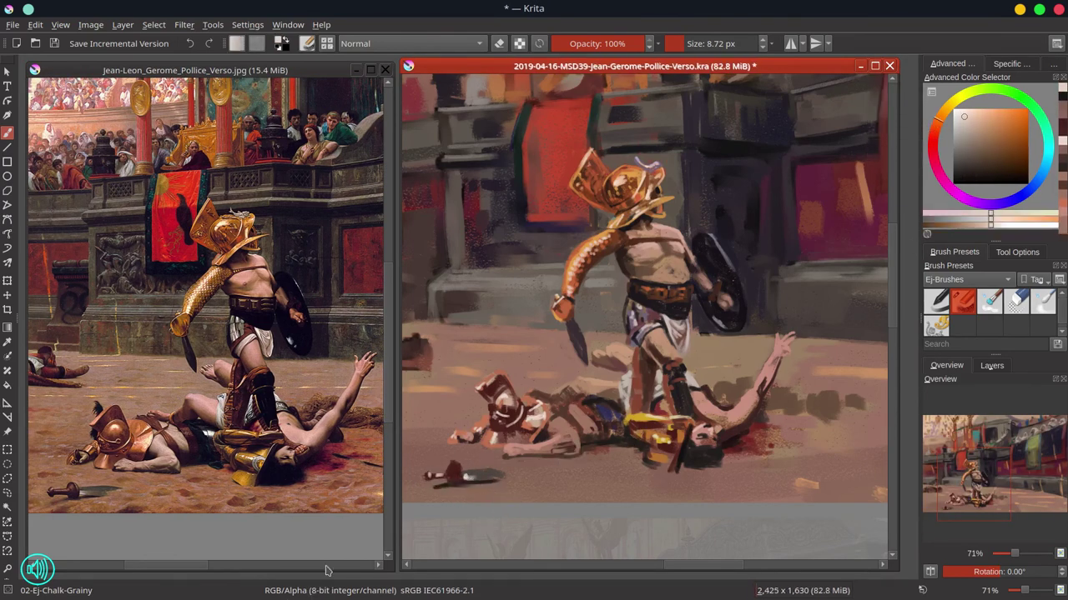
Paint the green-robed spectator's robe, head and dark hair beside the hanging carpets with sampled tones at 7.44 px.
left_click_drag(198, 566, 292, 566)
left_click_drag(389, 398, 390, 365)
left_click(791, 148)
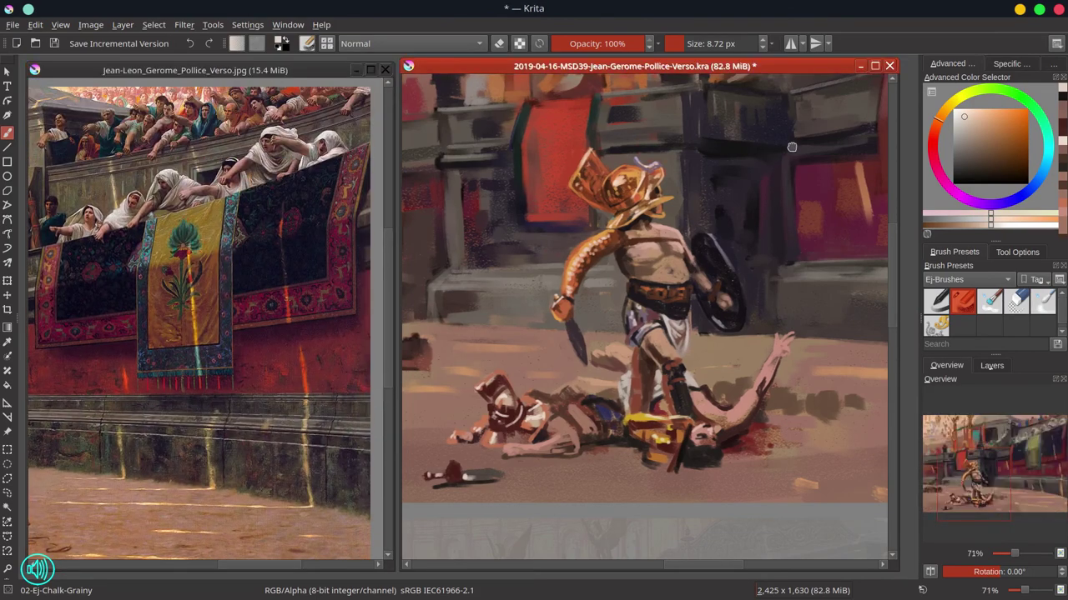
left_click_drag(792, 147, 385, 429)
left_click(490, 292, "ctrl")
left_click_drag(493, 288, 498, 297)
left_click(498, 307, "ctrl")
left_click(488, 289, "ctrl")
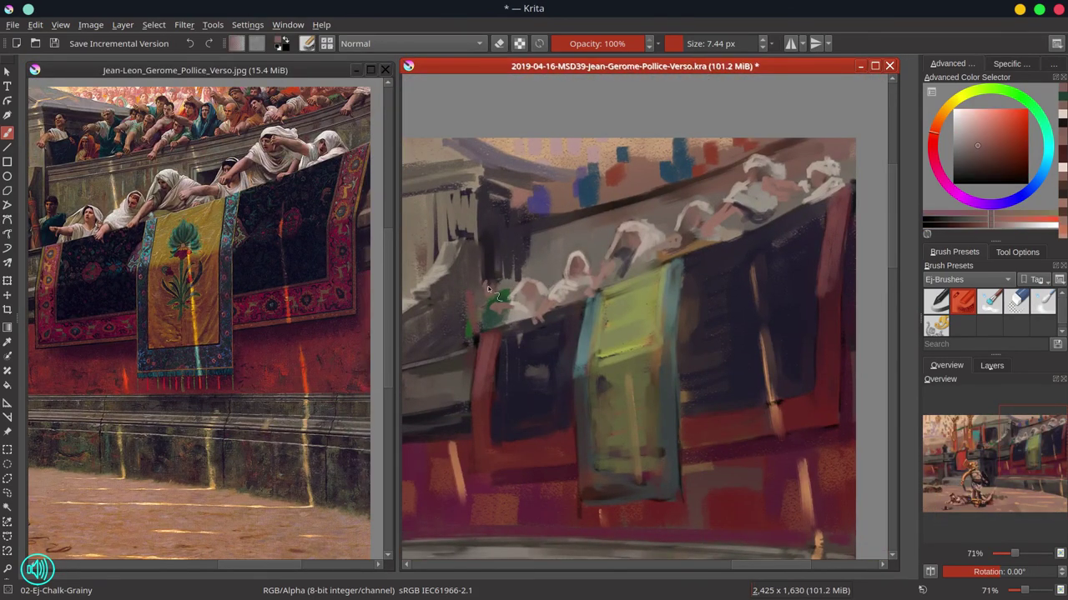
left_click(500, 289, "ctrl")
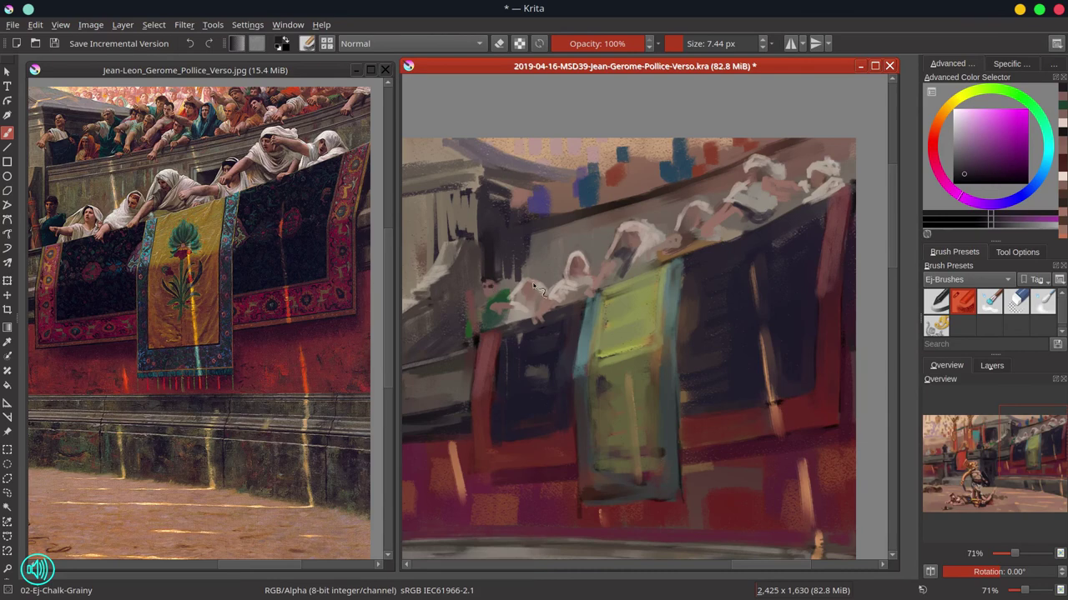
Define the neighbouring white-hooded spectator's veil, face and arm with sampled pale, skin and dark tones, reducing the brush to 5.08 px.
left_click(523, 313, "ctrl")
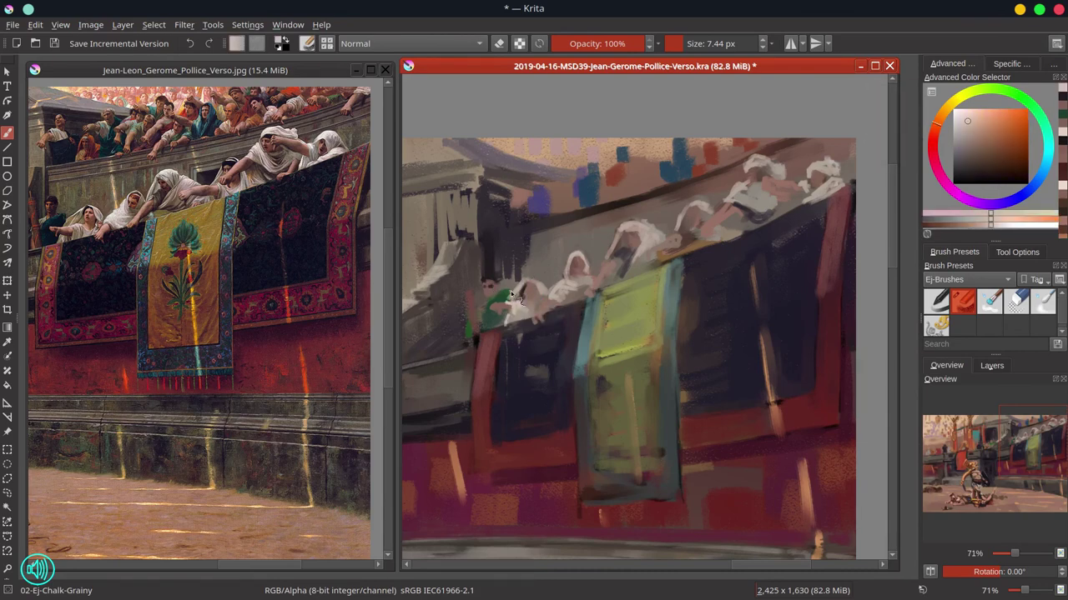
left_click(538, 317, "ctrl")
mouse_move(508, 308)
left_mouse_down()
mouse_move(532, 285)
mouse_move(543, 303)
mouse_move(539, 295)
mouse_move(512, 299)
mouse_move(536, 318)
mouse_move(539, 303)
mouse_move(510, 301)
left_mouse_up()
left_click(501, 299, "ctrl")
left_click(499, 308, "ctrl")
left_click(521, 283, "ctrl")
left_click(518, 294, "ctrl")
mouse_move(508, 304)
left_mouse_down()
mouse_move(532, 282)
mouse_move(555, 283)
left_mouse_up()
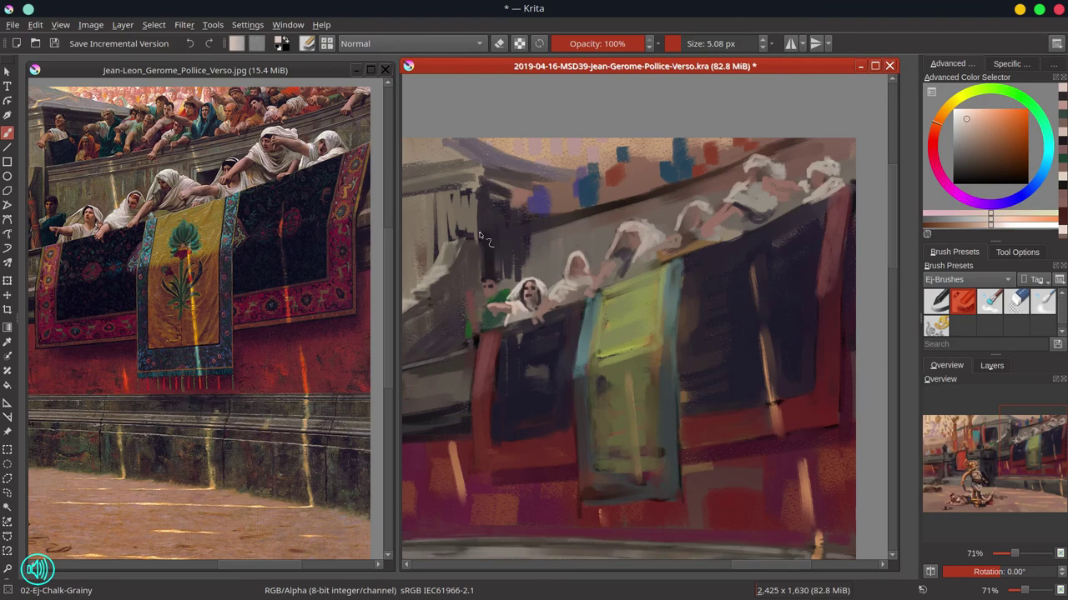
Paint the first white-hooded spectator's hand and define the second one's veil, face and dark features with sampled tones at 6.05 px.
left_click(558, 305, "ctrl")
key("bracketright")
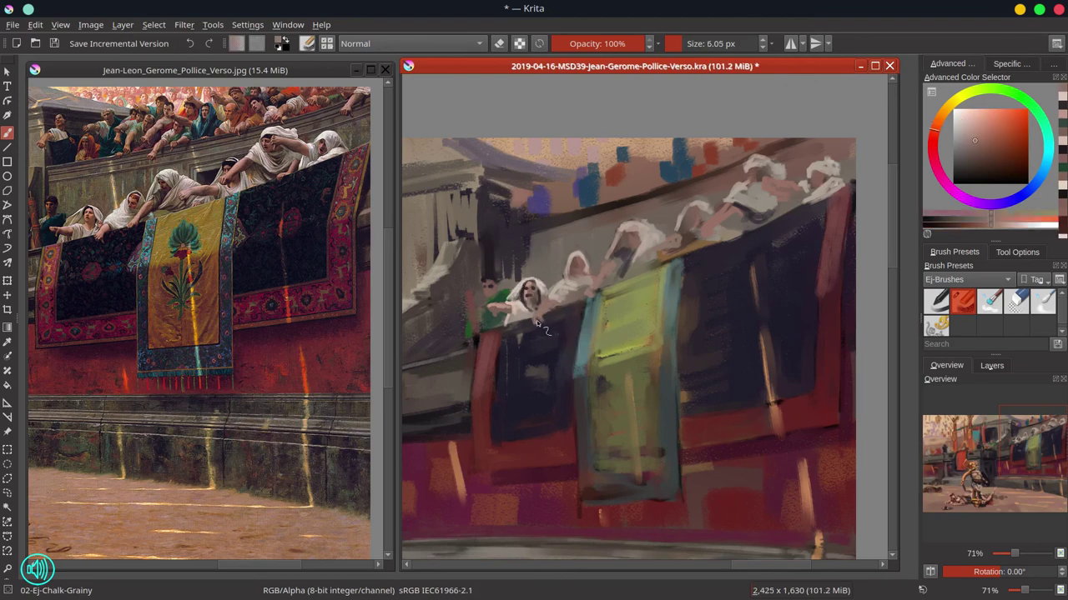
left_click(556, 263, "ctrl")
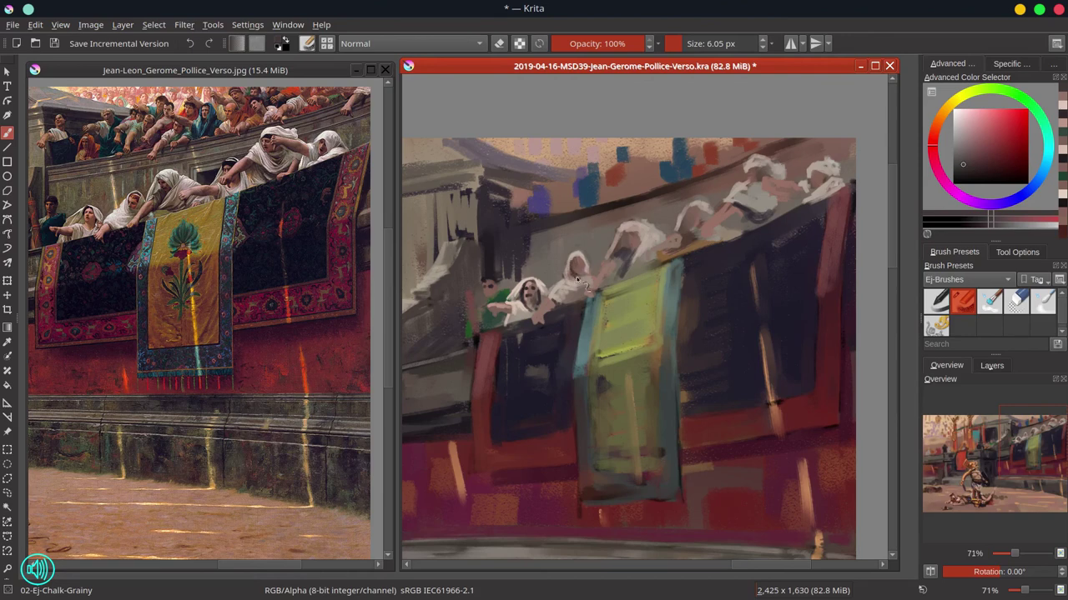
mouse_move(571, 267)
left_mouse_down()
mouse_move(592, 286)
mouse_move(575, 276)
mouse_move(585, 293)
mouse_move(534, 301)
mouse_move(557, 288)
mouse_move(552, 303)
mouse_move(555, 252)
mouse_move(575, 285)
mouse_move(589, 259)
left_mouse_up()
left_click(569, 287, "ctrl")
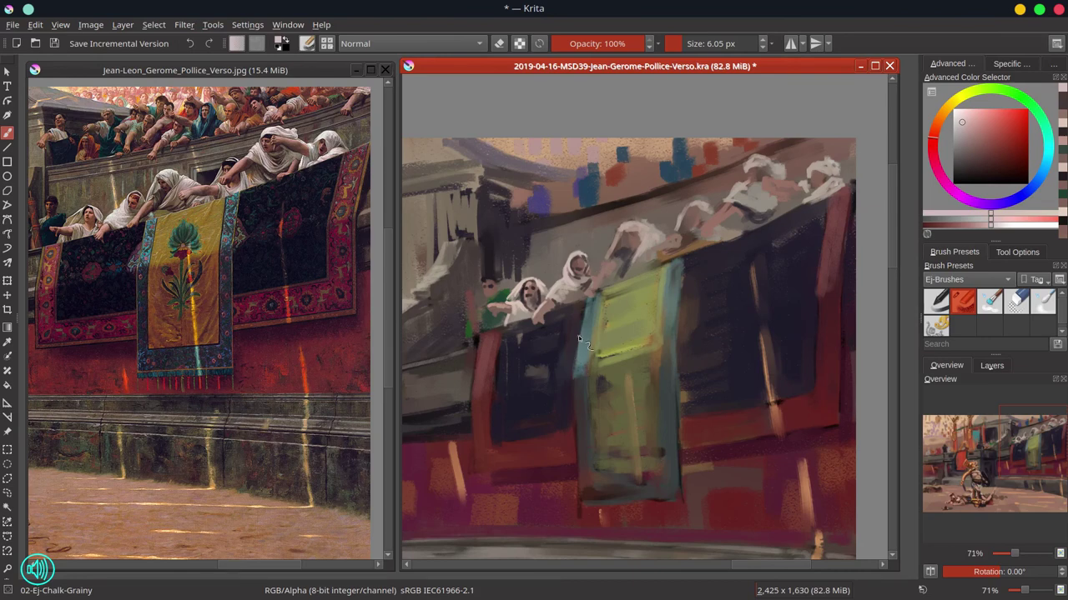
Define the extended arm and dark face shadows of the hooded spectator leaning over the yellow-green carpet, with the brush reduced to 8.26 px.
left_click(610, 261, "ctrl")
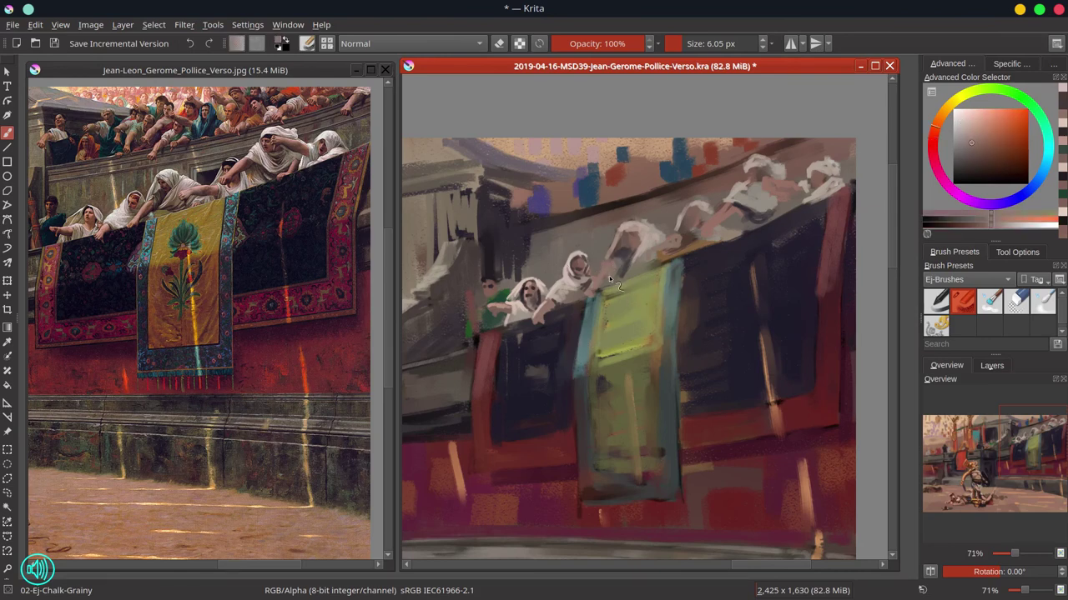
left_click_drag(610, 264, 616, 265)
left_click_drag(612, 265, 608, 273)
left_click(627, 266, "ctrl")
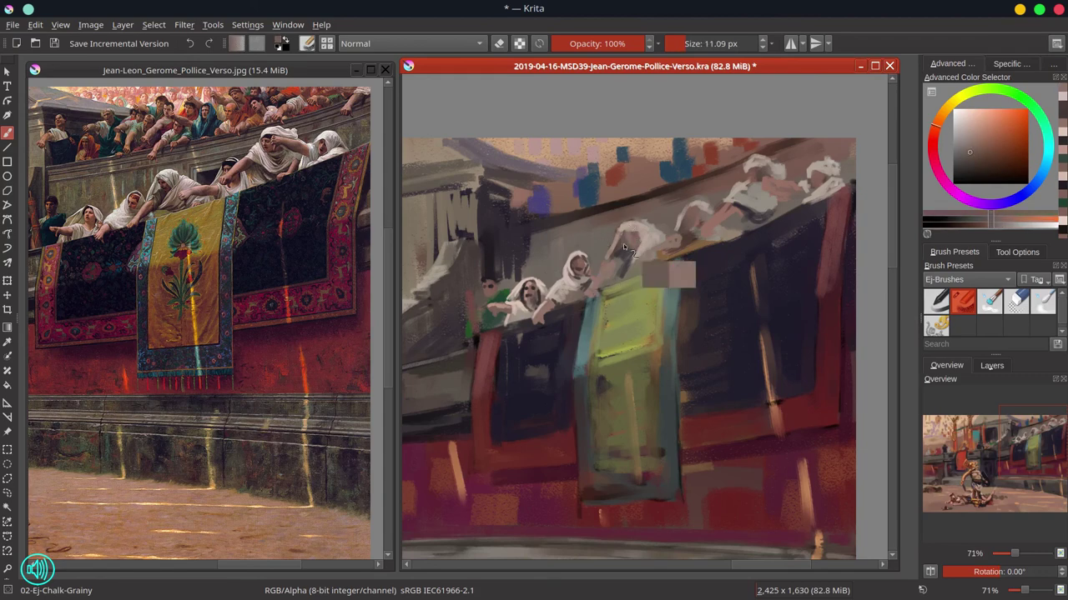
key("bracketleft")
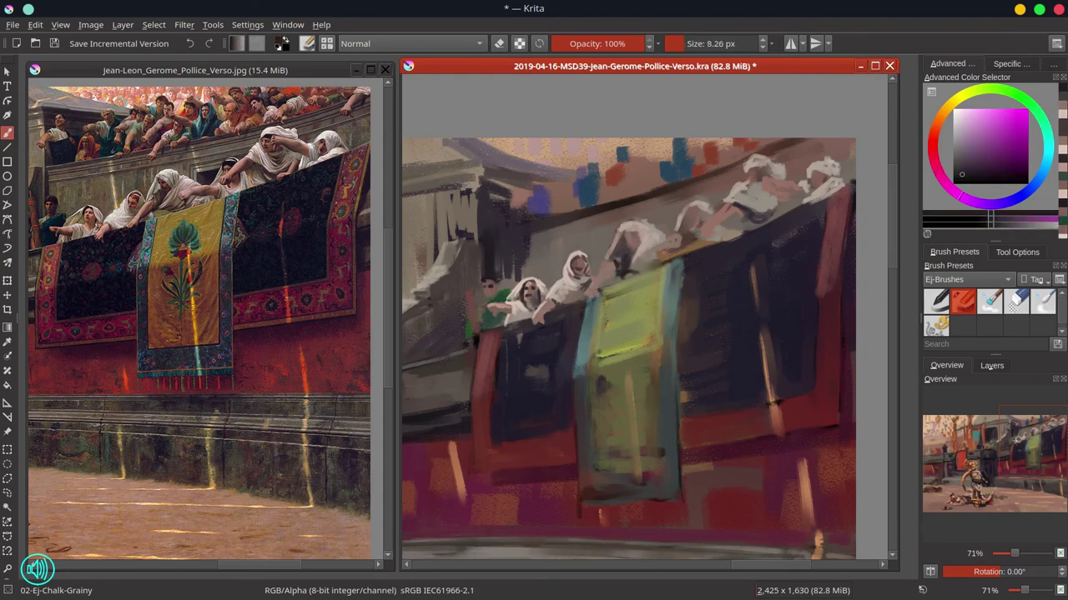
mouse_move(636, 238)
left_mouse_down()
mouse_move(603, 284)
mouse_move(615, 288)
mouse_move(663, 241)
mouse_move(611, 257)
mouse_move(624, 228)
mouse_move(632, 266)
mouse_move(618, 278)
mouse_move(613, 267)
mouse_move(591, 294)
left_mouse_up()
left_click(647, 253)
Refine the leaning spectator's white veil, face and hand with sampled pale and skin tones at 7.31 px, and save the painting.
left_click(630, 244, "ctrl")
left_click(640, 228, "ctrl")
left_click(677, 236, "ctrl")
left_click(652, 261, "ctrl")
left_click(619, 276, "ctrl")
left_click(602, 273, "ctrl")
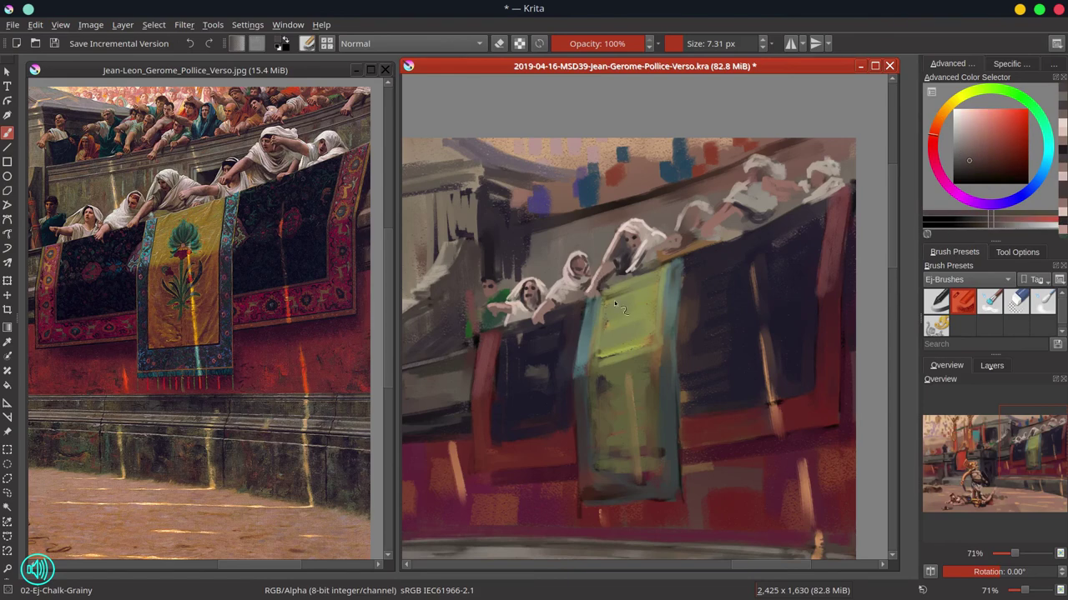
key("ctrl+s")
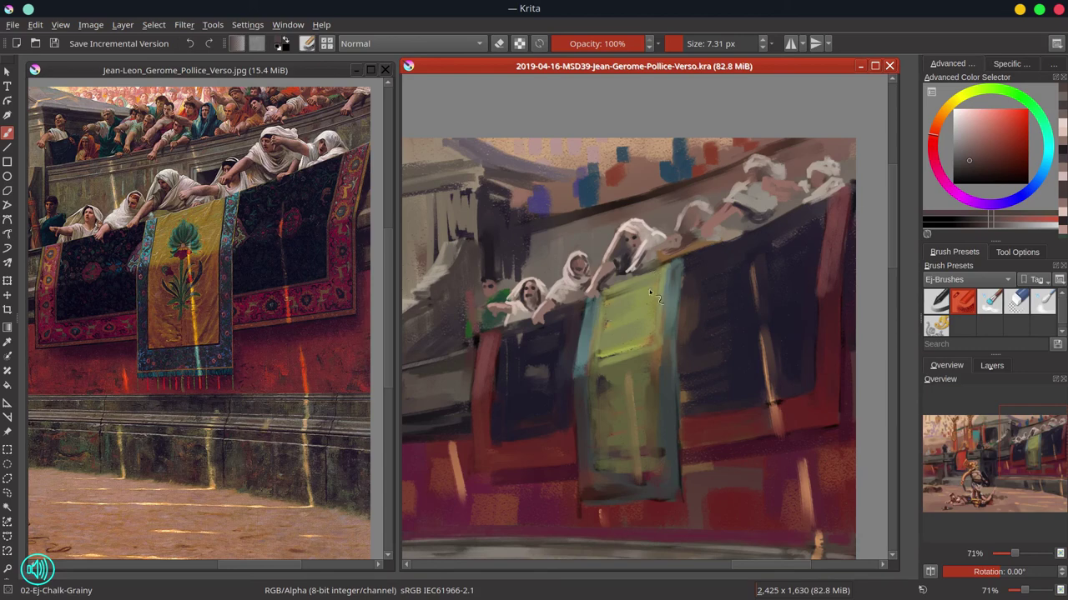
Define the face, dark features and veil of the small hooded spectator behind the carpet's upper corner with sampled tones.
left_click(715, 224, "ctrl")
mouse_move(717, 222)
left_mouse_down()
mouse_move(734, 213)
mouse_move(686, 242)
mouse_move(704, 206)
mouse_move(760, 230)
left_mouse_up()
left_click(733, 210, "ctrl")
left_click(701, 233, "ctrl")
left_click(661, 248, "ctrl")
left_click(693, 216)
Paint the next reaching spectator's dark facial features, white robe folds and arm with sampled tones at 6.13 px.
mouse_move(762, 182)
left_mouse_down()
mouse_move(749, 181)
mouse_move(760, 164)
mouse_move(707, 227)
mouse_move(699, 200)
mouse_move(694, 210)
mouse_move(803, 185)
mouse_move(824, 162)
mouse_move(800, 204)
mouse_move(787, 200)
mouse_move(792, 211)
left_mouse_up()
left_click(758, 181, "ctrl")
left_click(739, 231, "ctrl")
left_click(761, 164, "ctrl")
left_click(763, 163, "ctrl")
left_click(769, 192, "ctrl")
left_click(798, 210, "ctrl")
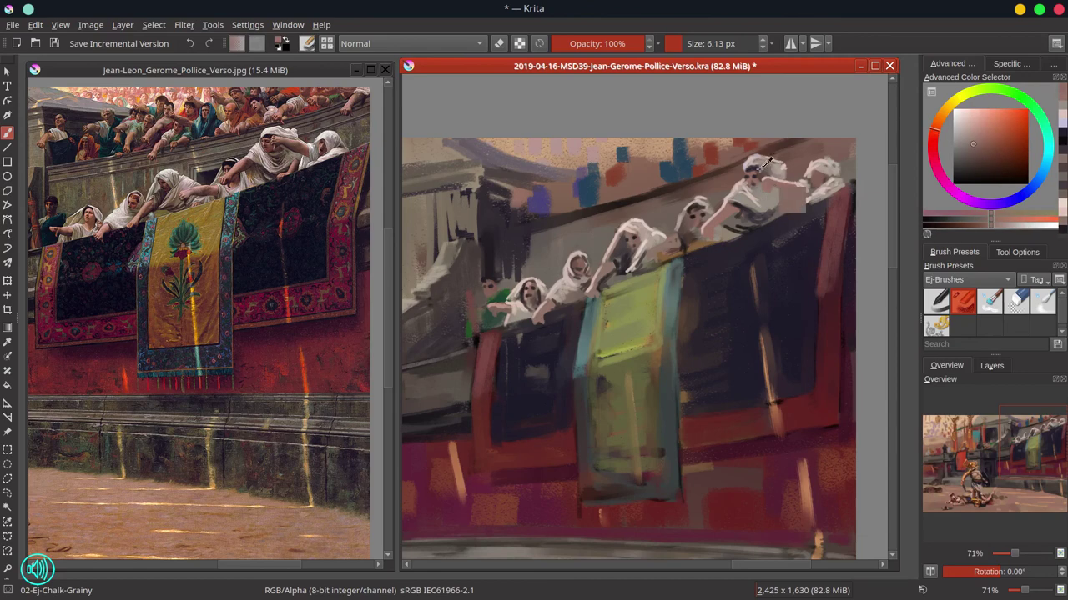
Refine the last two hooded spectators' veils, faces, arms and dark features with sampled skin, white and dark tones at 6.13 px.
left_click(748, 173, "ctrl")
left_click(753, 171, "ctrl")
mouse_move(747, 173)
left_mouse_down()
mouse_move(776, 160)
mouse_move(823, 180)
mouse_move(790, 167)
mouse_move(752, 203)
mouse_move(808, 188)
mouse_move(800, 200)
mouse_move(836, 172)
left_mouse_up()
left_click(782, 178, "ctrl")
left_click(749, 208, "ctrl")
left_click(787, 193, "ctrl")
left_click(821, 169, "ctrl")
left_click(823, 181, "ctrl")
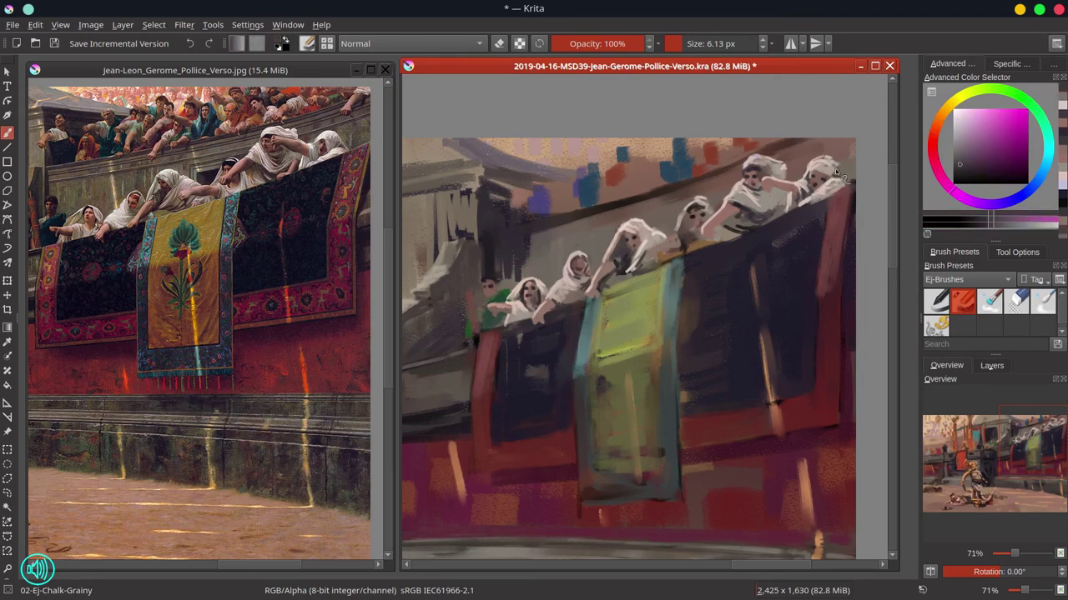
Paint the head, face and pale robe of the seated figure above the red drape with sampled tones at 6.13 px, and save the painting.
left_click(583, 222, "ctrl")
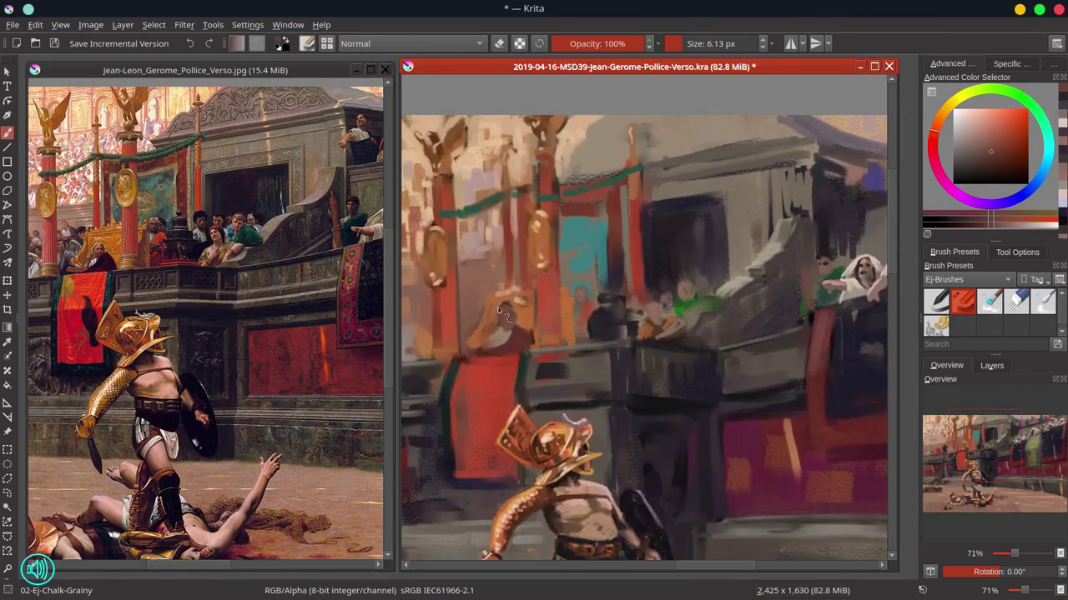
mouse_move(487, 339)
left_mouse_down()
mouse_move(506, 317)
mouse_move(499, 343)
left_mouse_up()
left_click(500, 333, "ctrl")
left_click(502, 330, "ctrl")
left_click(533, 361, "ctrl")
left_click(518, 332, "ctrl")
left_click(502, 318, "ctrl")
left_click_drag(600, 308, 539, 490)
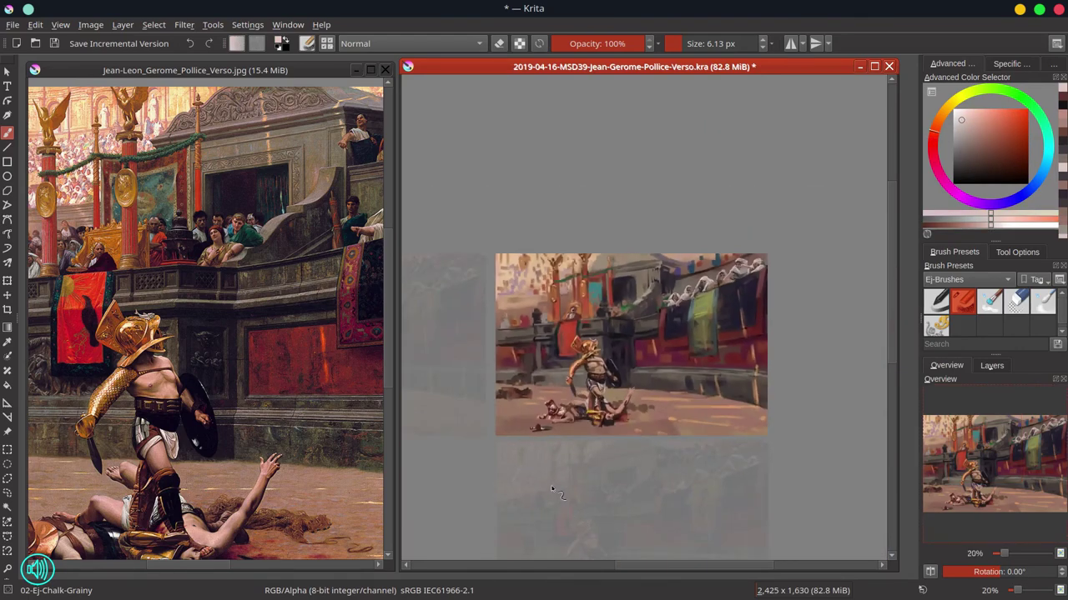
key("ctrl+s")
Close the reference image and maximize the painting's window to show the whole study.
left_click(386, 70)
left_click(874, 66)
key("2")
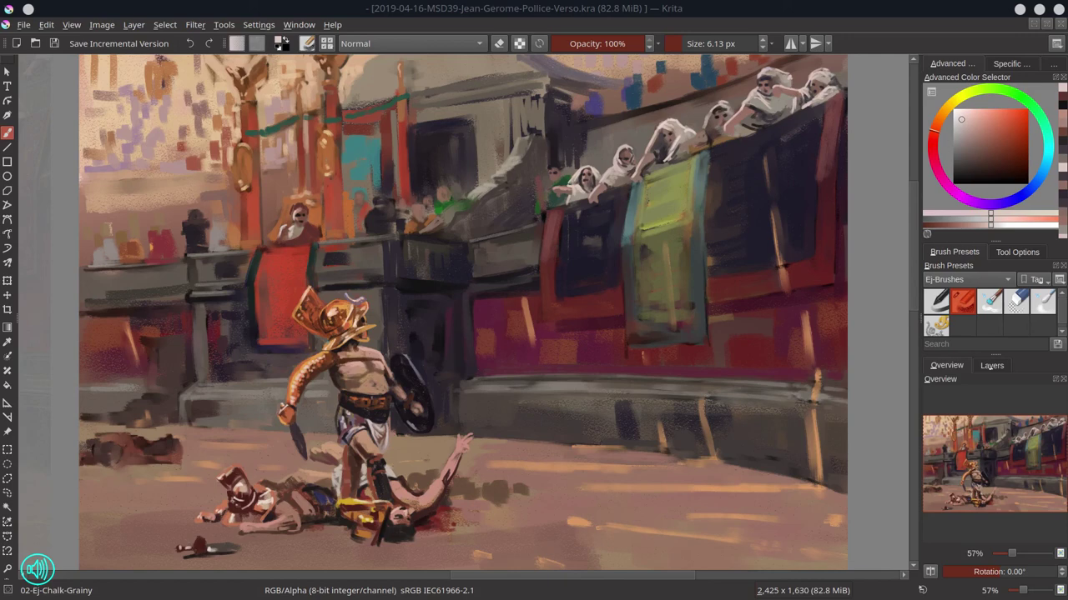
Open the painting's document information.
left_click(537, 324)
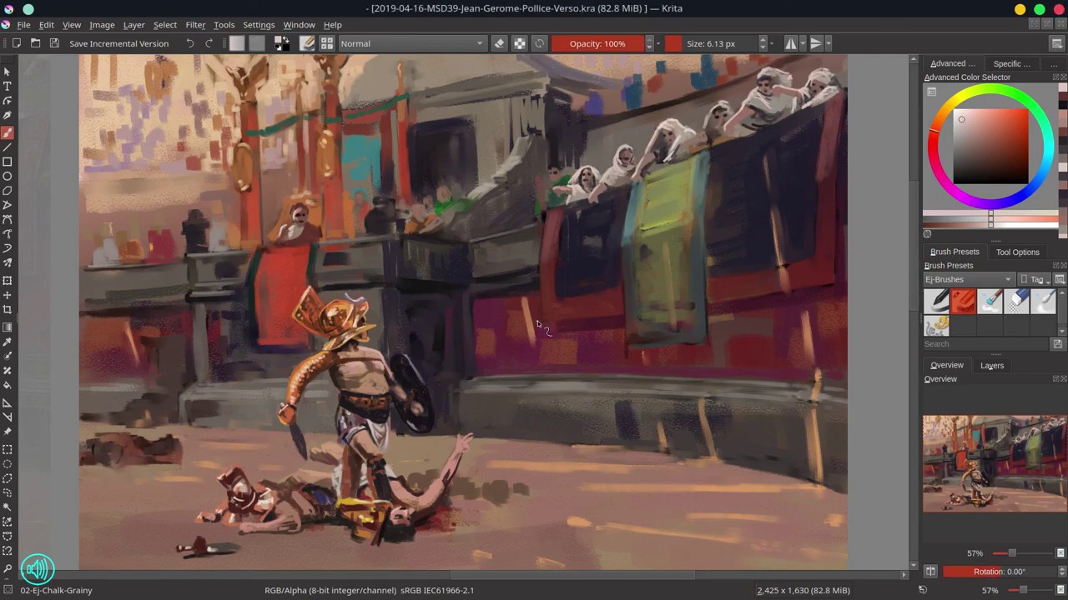
scroll(537, 326, "down", 3)
left_click(28, 29)
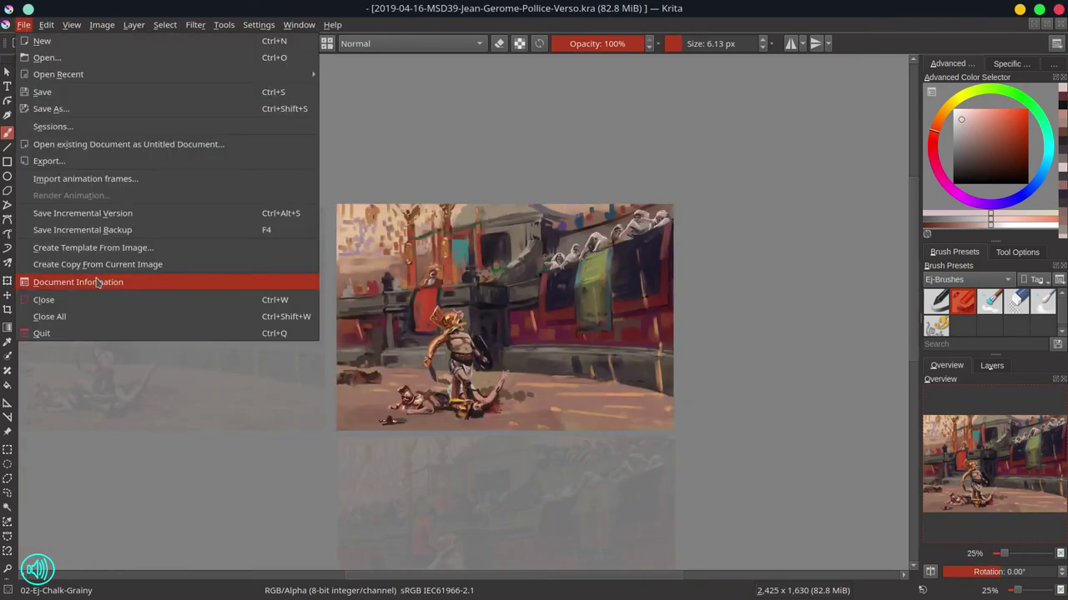
left_click(98, 282)
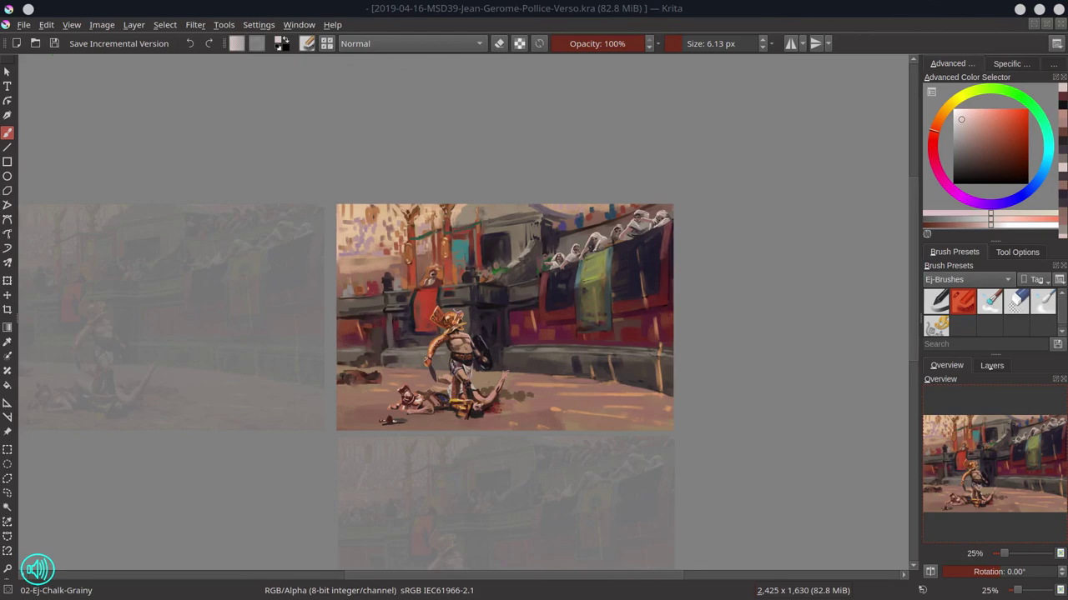